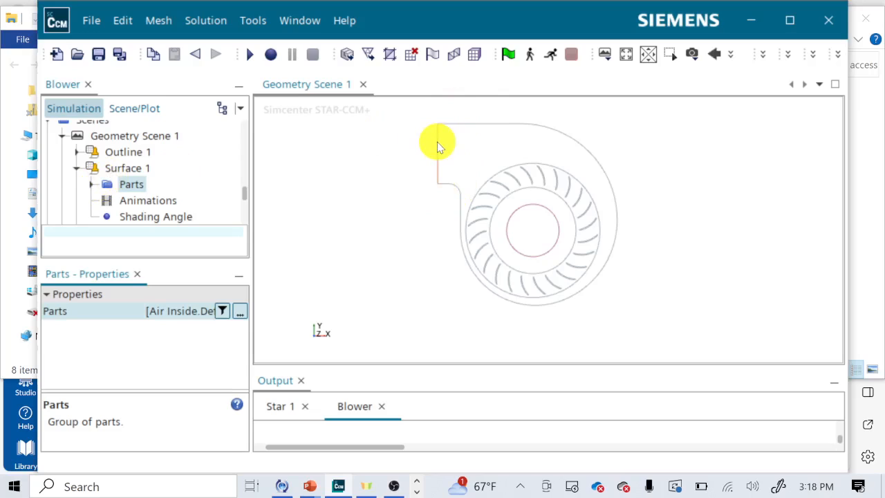
- Measure the length of the blower's vertical outlet edge from its upper corner to its lower corner
scroll(437, 141, "up", 4)
right_click_drag(437, 142, 629, 211)
scroll(498, 215, "up", 5)
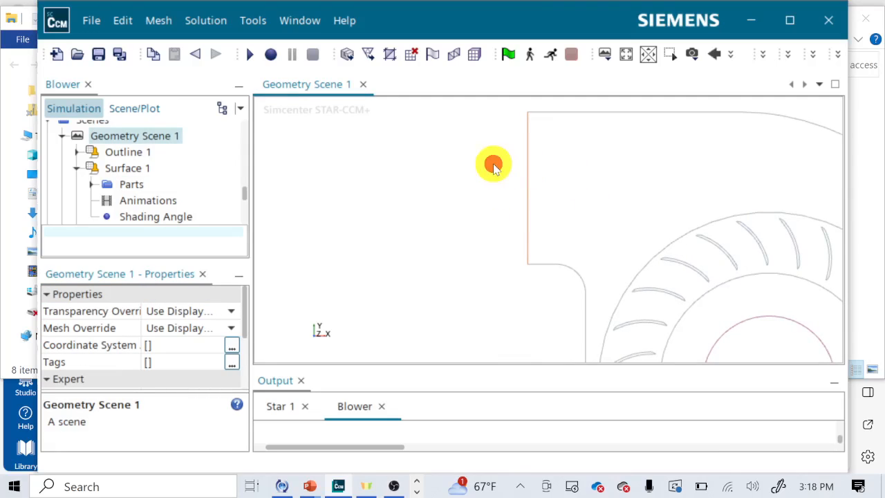
right_click(494, 169)
right_click(463, 178)
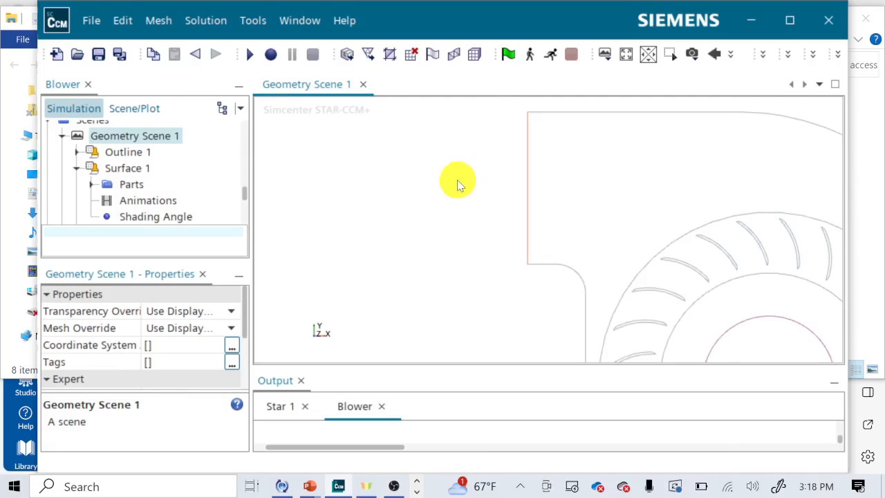
scroll(458, 185, "up", 2)
scroll(458, 183, "down", 3)
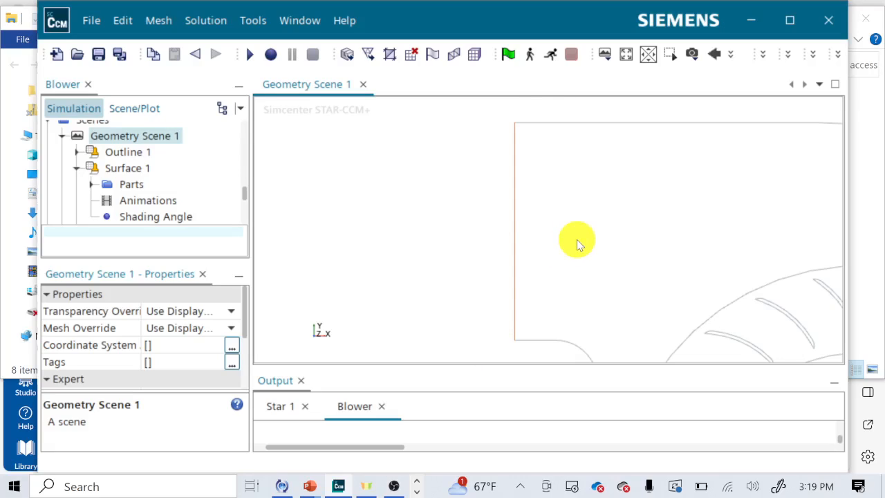
left_click(732, 55)
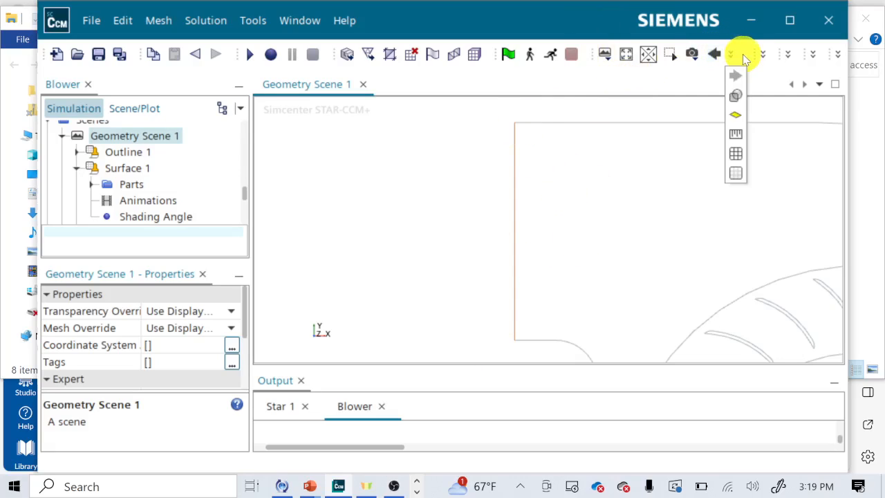
mouse_move(817, 54)
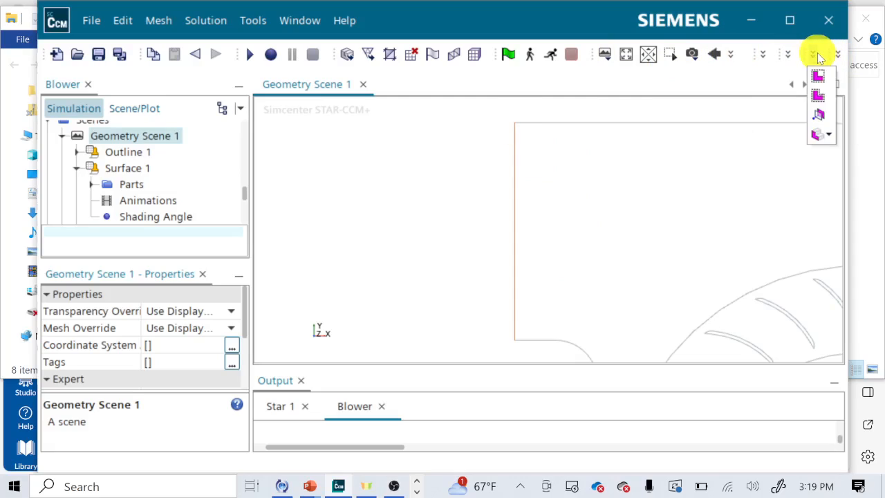
mouse_move(764, 55)
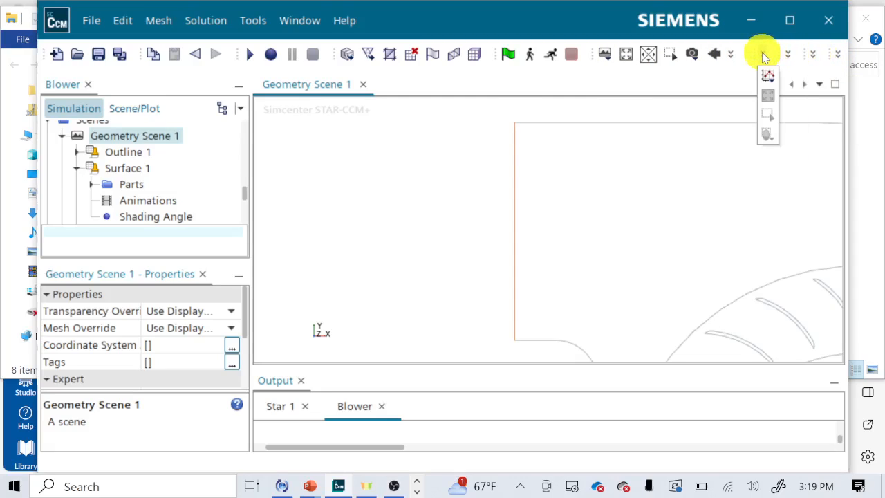
mouse_move(733, 54)
left_click(735, 133)
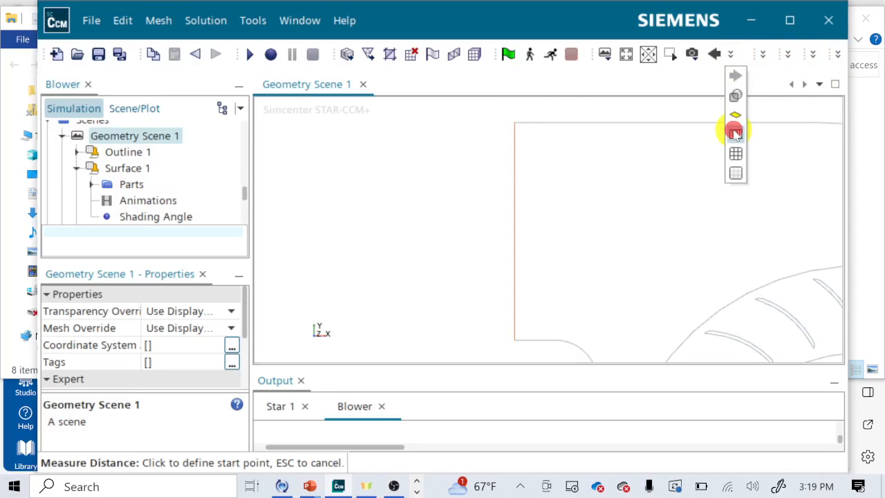
left_click(514, 123)
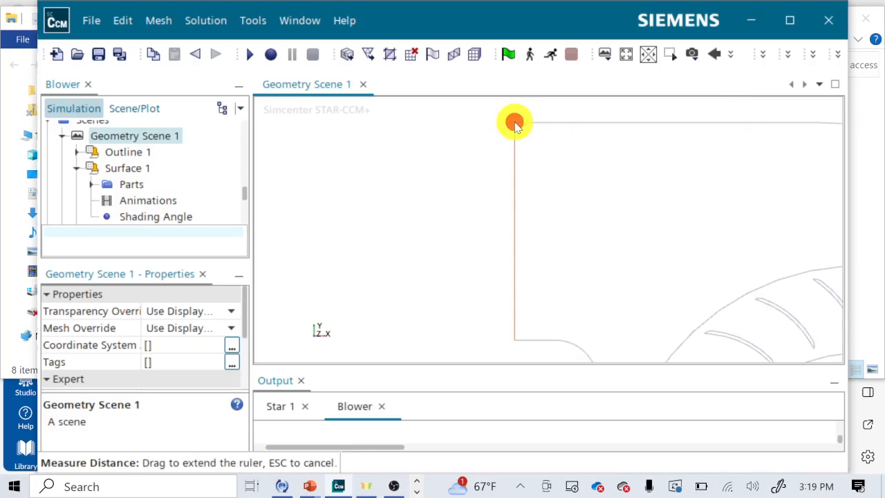
left_click(514, 339)
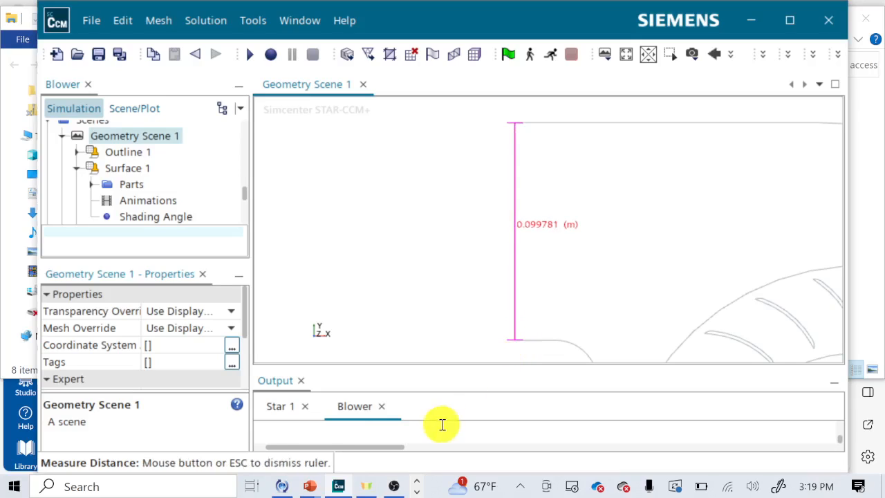
- Enlarge the output area and read the distance report for the outlet edge, including point coordinates and components
left_click_drag(430, 367, 437, 220)
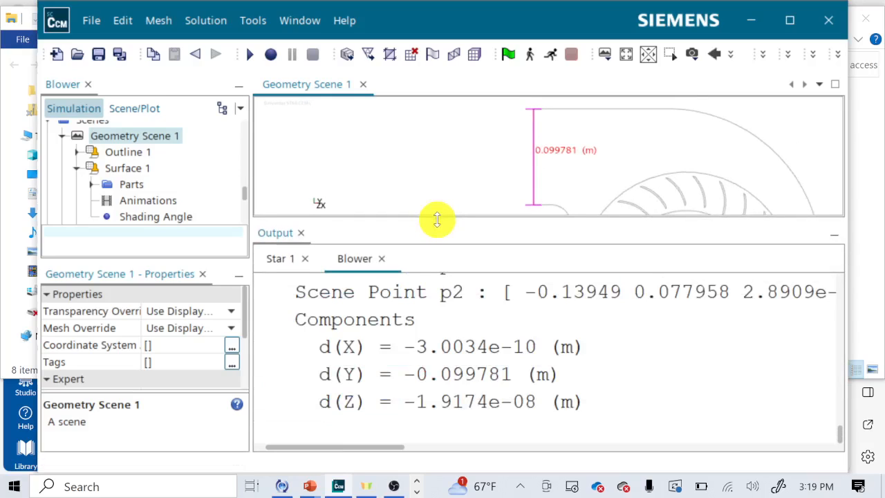
scroll(574, 410, "up", 3)
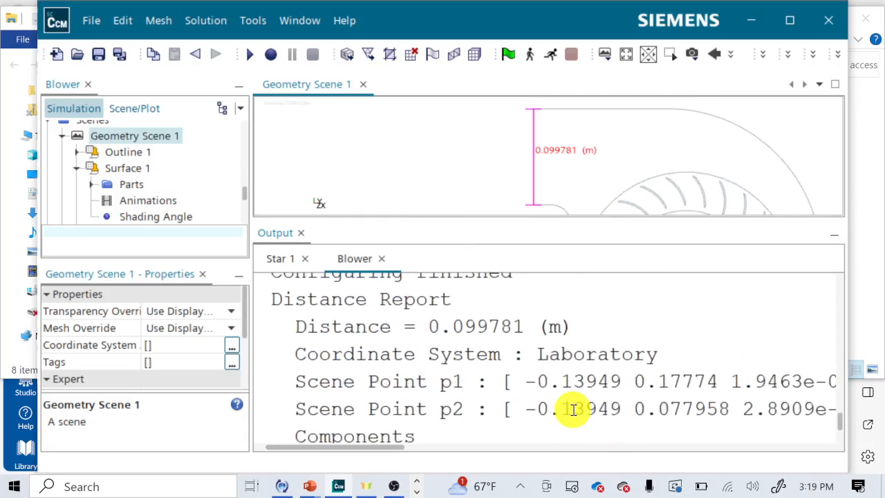
scroll(573, 409, "down", 1)
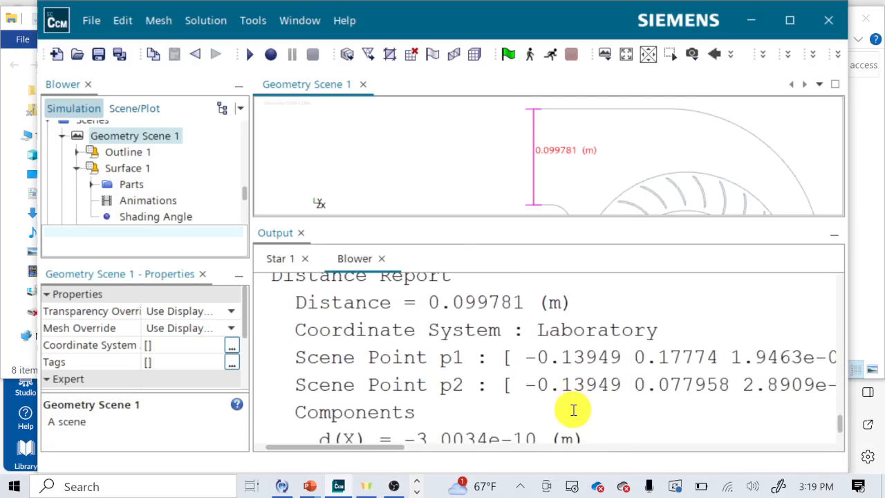
- Display mesh lines for Surface 1 in Geometry Scene 1 and set its representation to Latest Surface
left_click(122, 171)
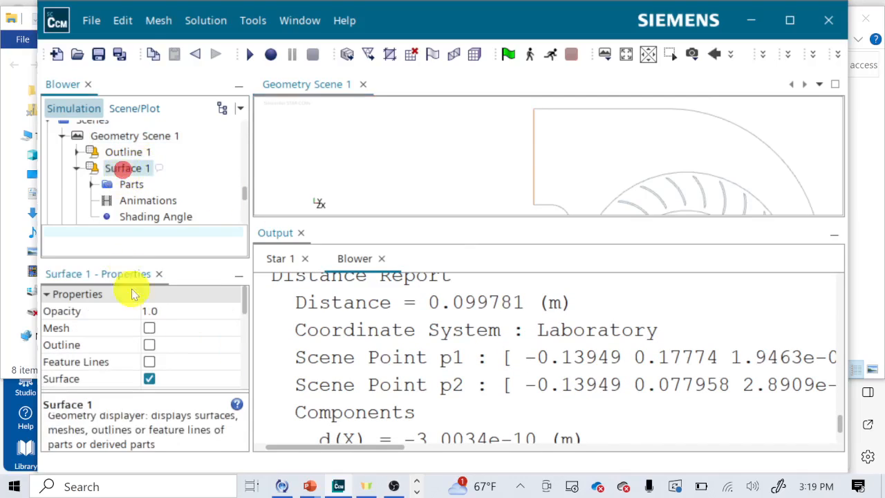
left_click(149, 328)
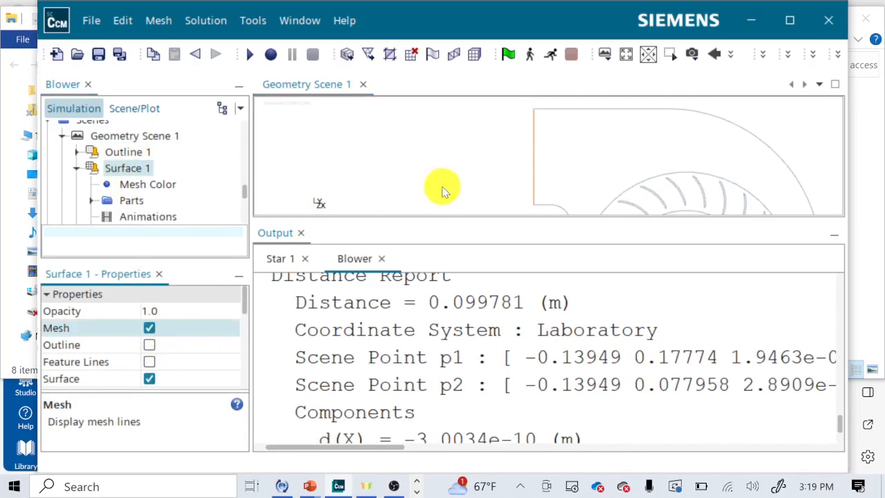
left_click(132, 168)
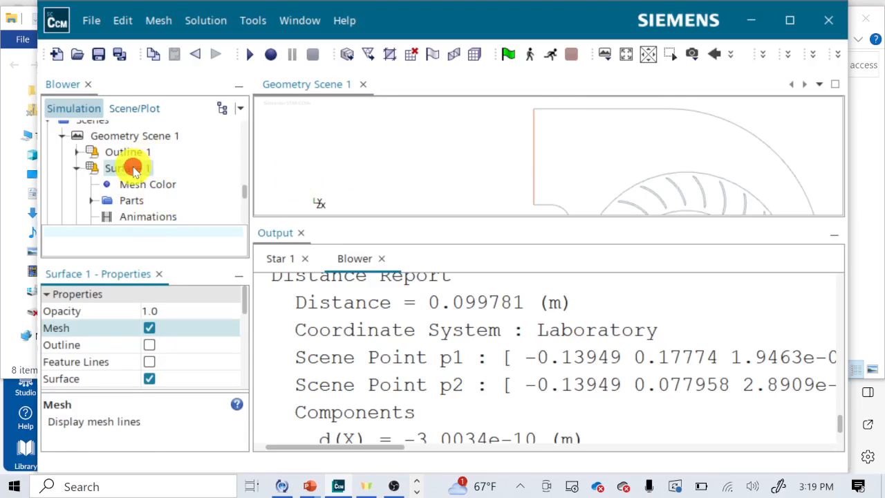
left_click(128, 136)
left_click(114, 169)
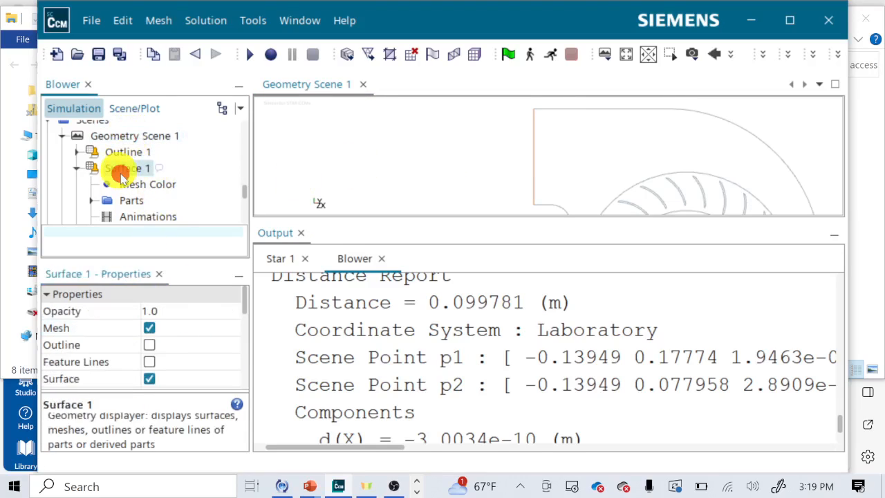
scroll(159, 358, "down", 5)
left_click(190, 381)
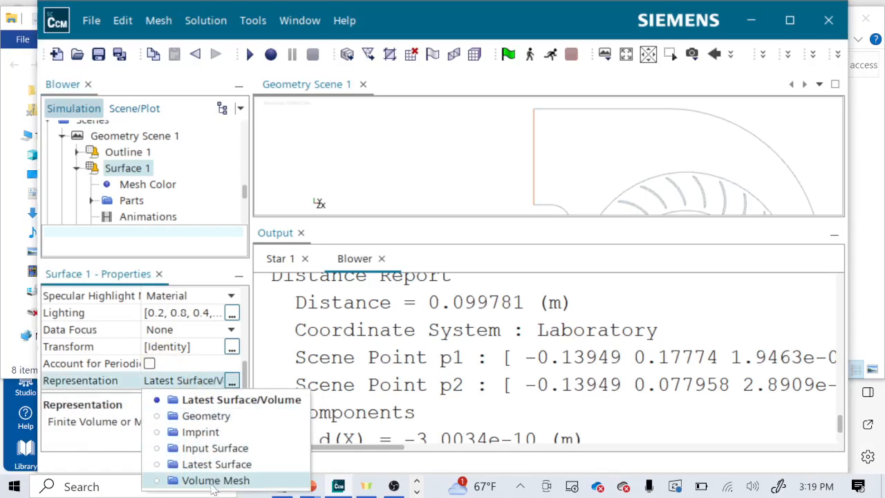
left_click(214, 464)
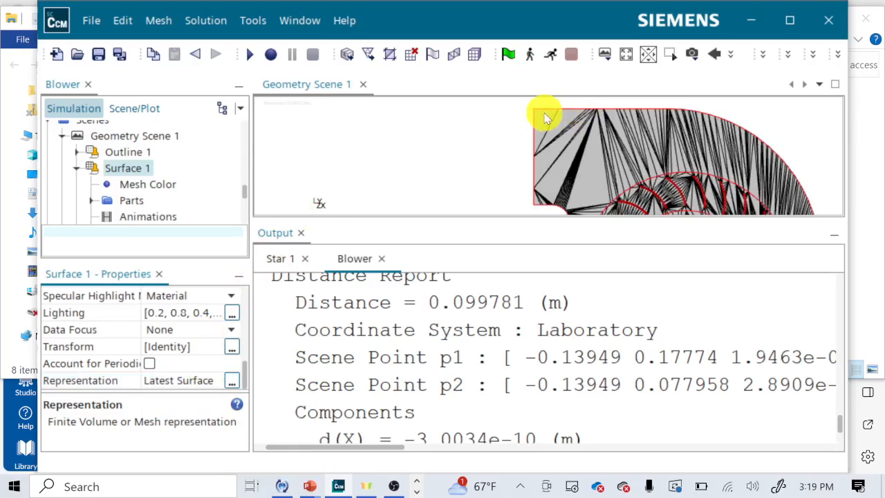
- Measure the outlet edge again from corner to corner on the displayed surface mesh
left_click(735, 53)
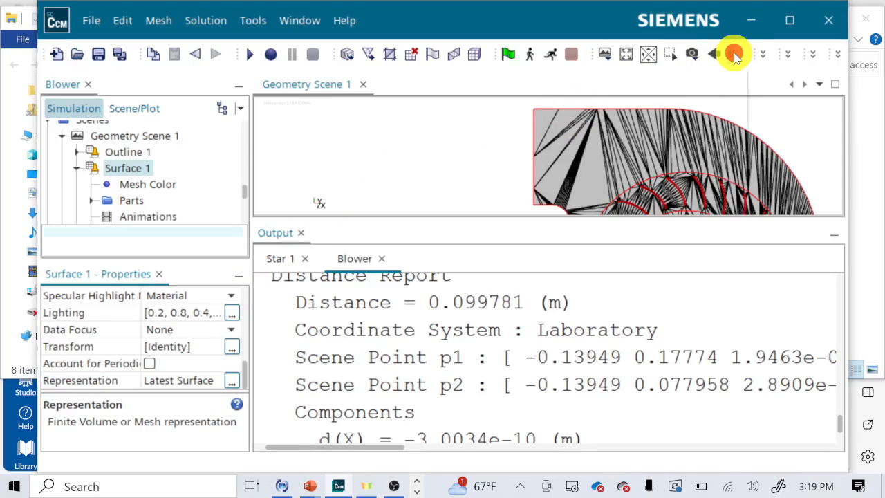
left_click(735, 134)
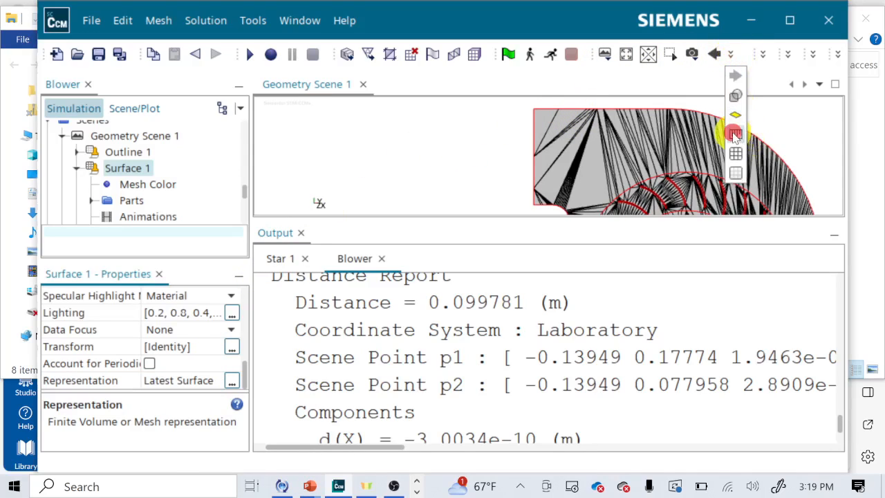
left_click(534, 109)
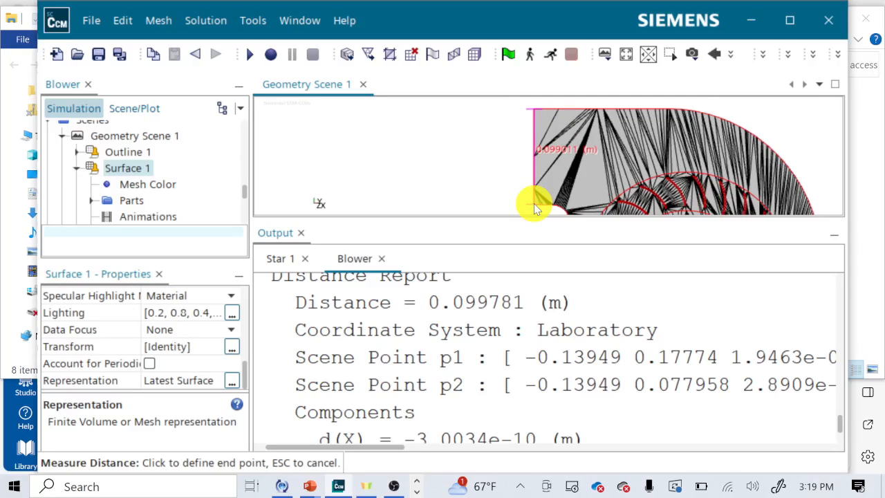
scroll(534, 204, "up", 3)
left_click(534, 203)
right_click_drag(540, 223, 553, 255)
right_click_drag(542, 134, 539, 237)
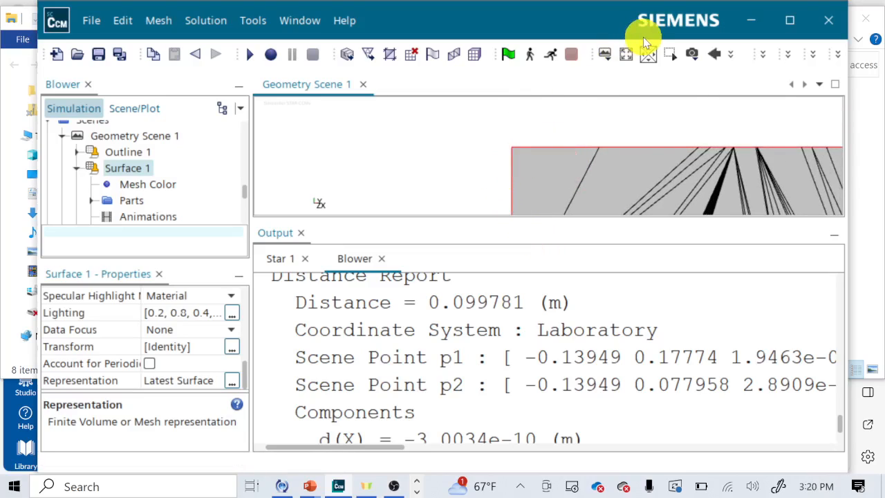
- Try to measure the outlet edge from a close-up of its upper corner down to its lower corner
left_click(732, 55)
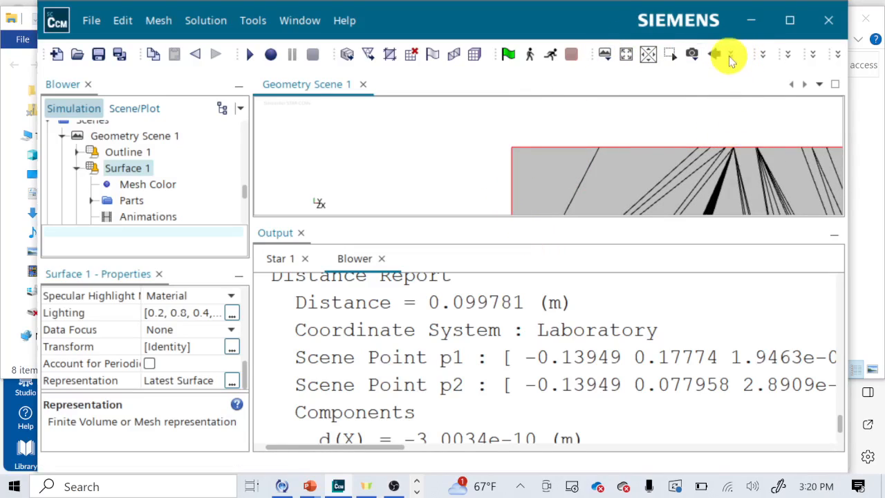
left_click(730, 56)
left_click(735, 134)
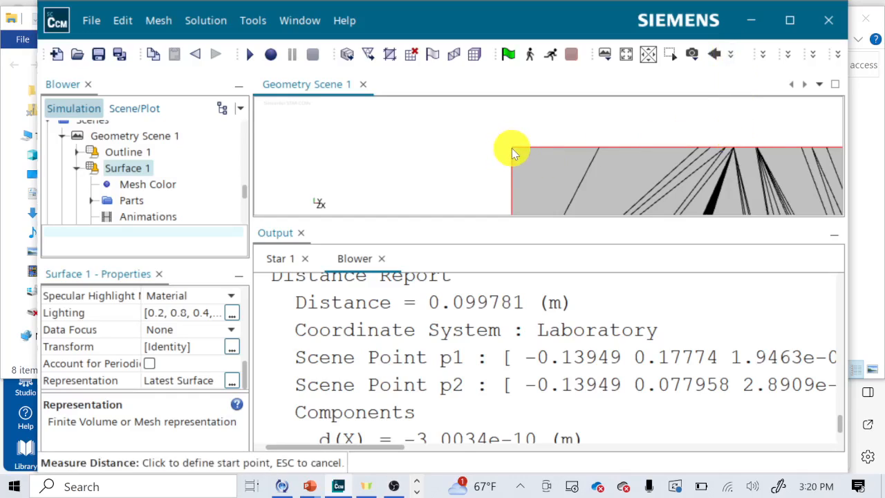
left_click(511, 149)
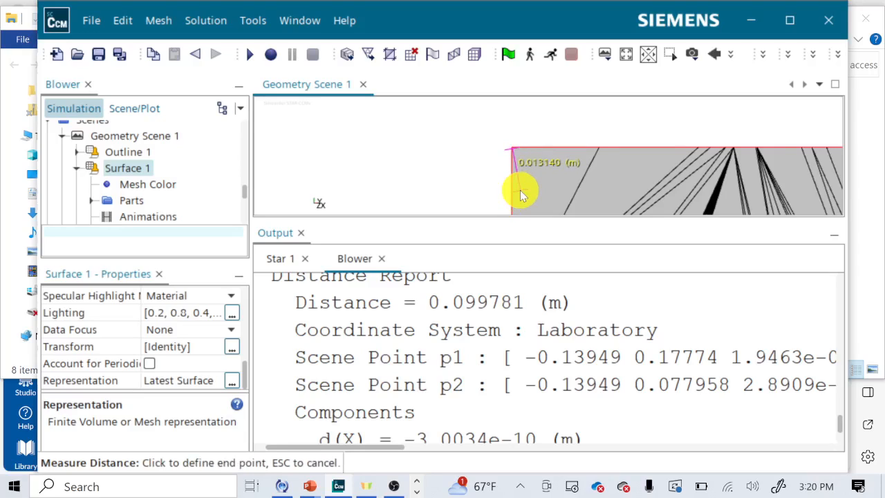
scroll(517, 197, "down", 2)
scroll(522, 195, "down", 3)
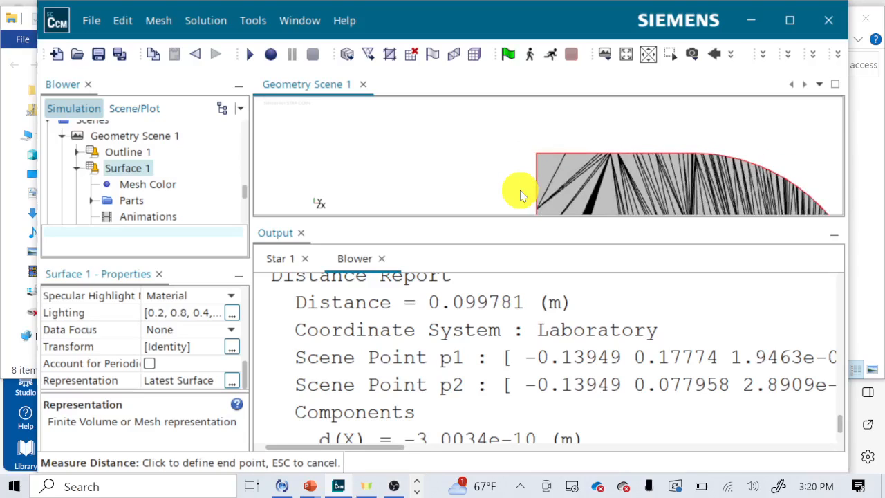
middle_click_drag(522, 196, 496, 83)
scroll(517, 133, "up", 2)
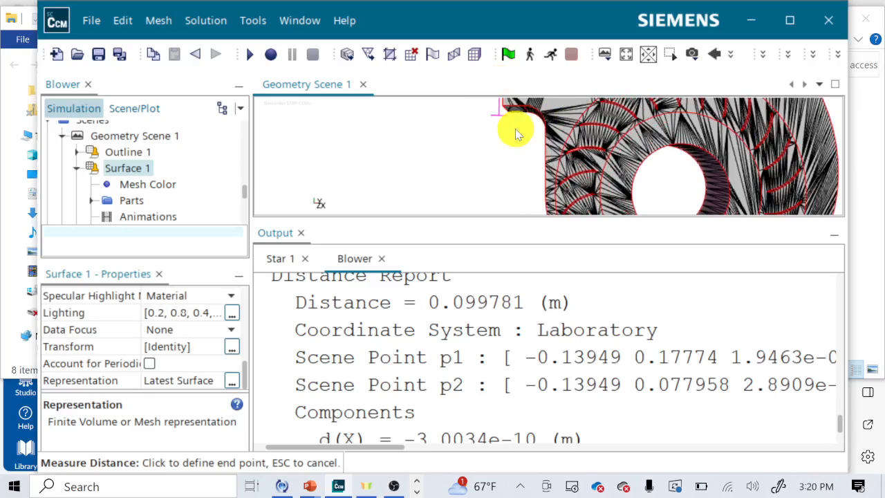
- Set the geometry scene's projection mode to Parallel and check the selected mode
left_click(693, 55)
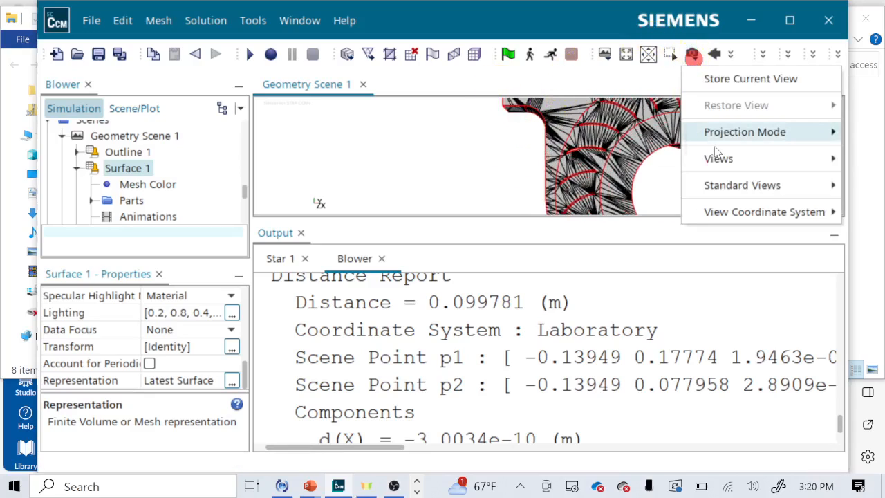
mouse_move(745, 131)
left_click(622, 152)
middle_click_drag(530, 132, 576, 208)
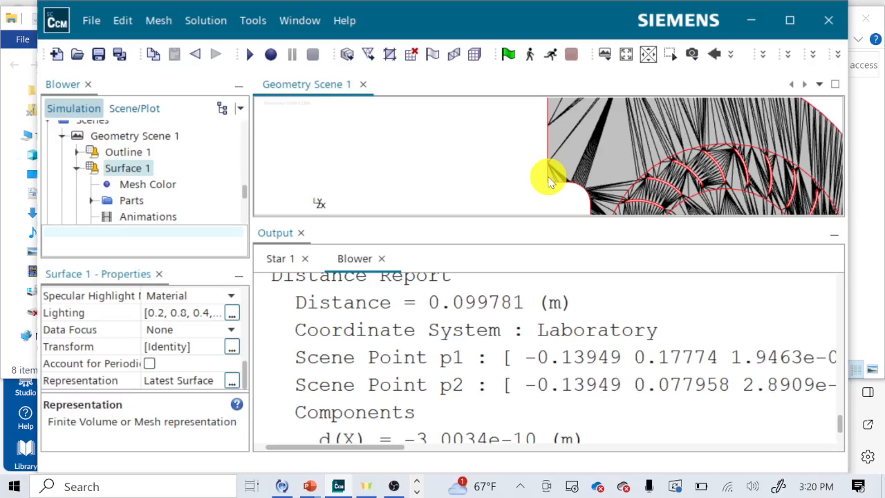
left_click(705, 50)
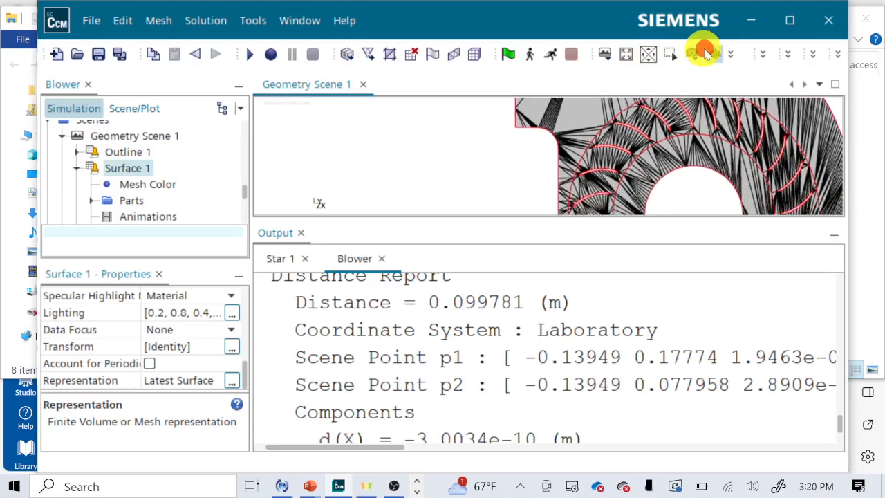
left_click(691, 54)
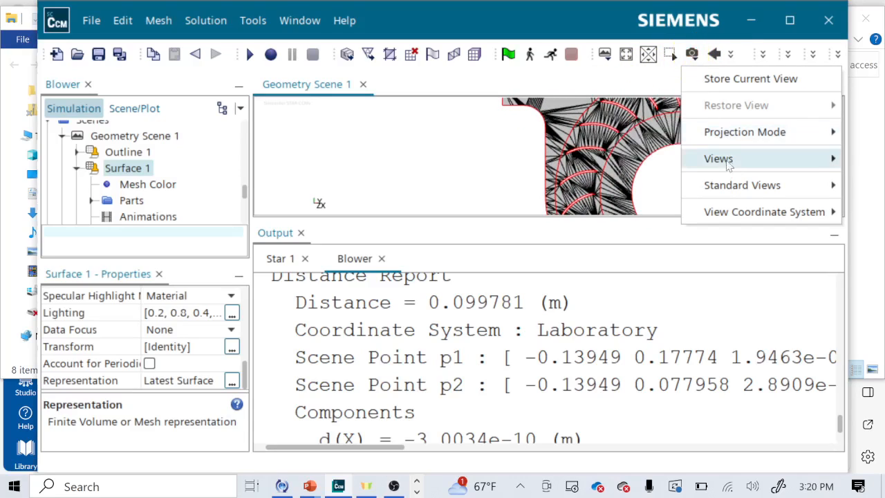
mouse_move(723, 163)
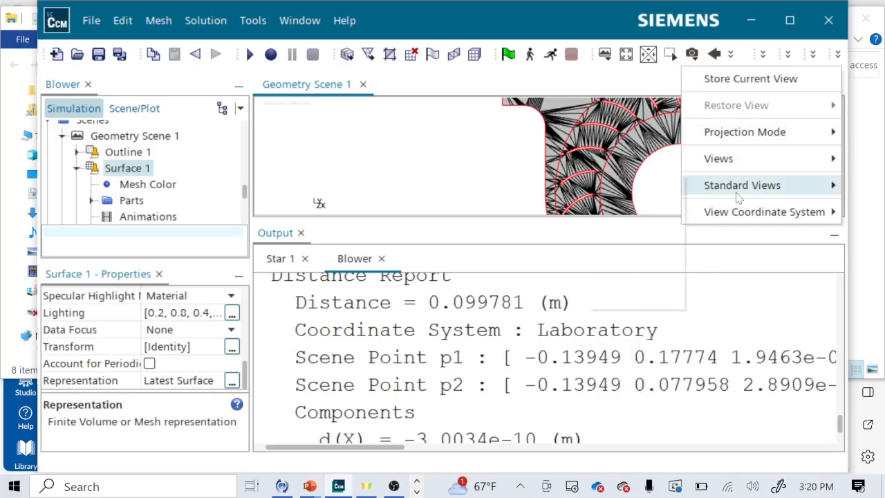
mouse_move(737, 138)
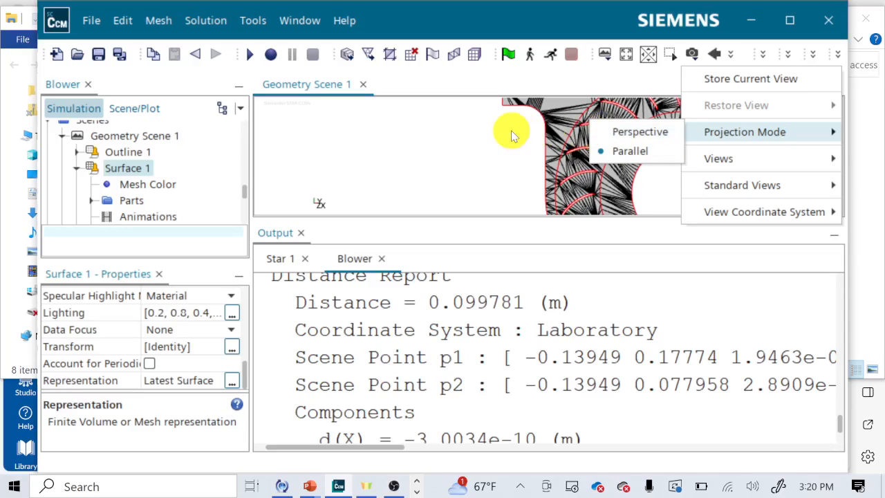
left_click(399, 173)
- Shrink the output area to enlarge the geometry scene, with the whole outlet edge in view
right_click_drag(397, 170, 391, 231)
left_click_drag(389, 218, 378, 385)
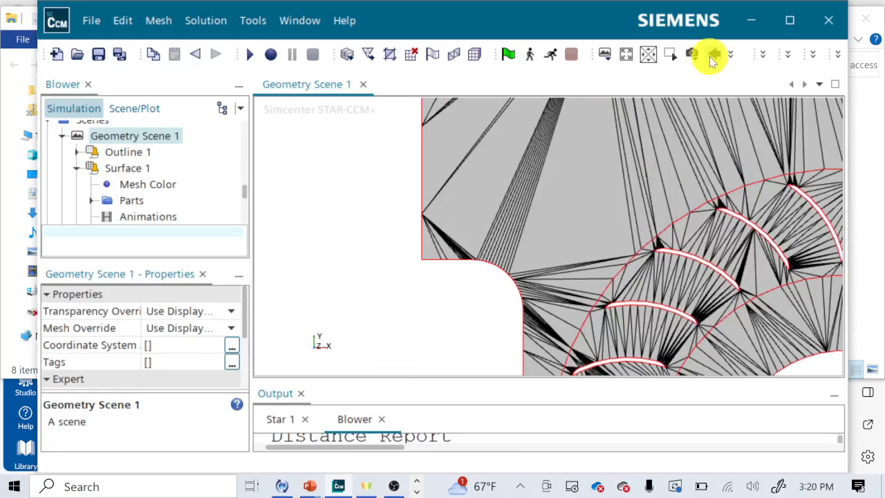
right_click_drag(559, 217, 563, 327)
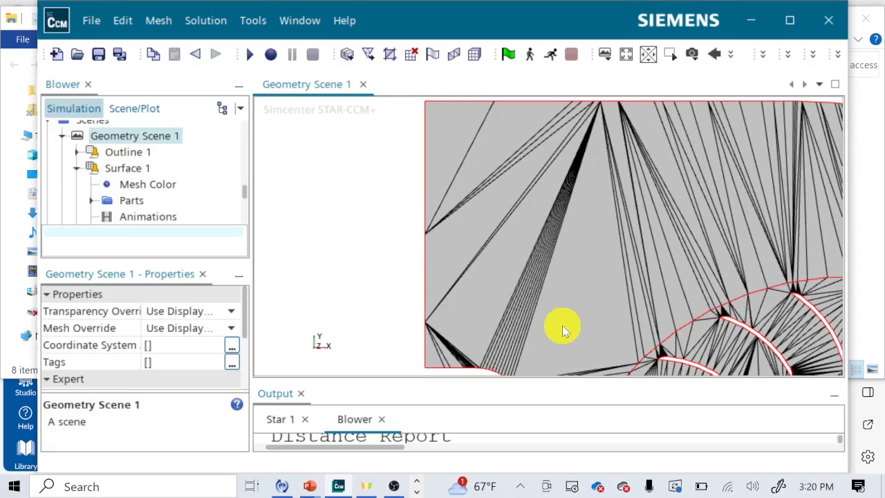
- Measure the distance between the outlet edge's upper and lower corners in the parallel-projection view
mouse_move(731, 56)
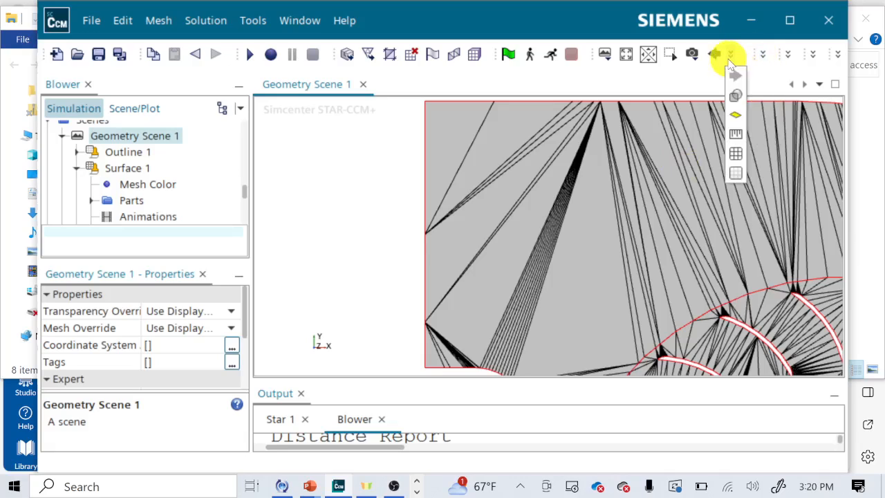
left_click(736, 134)
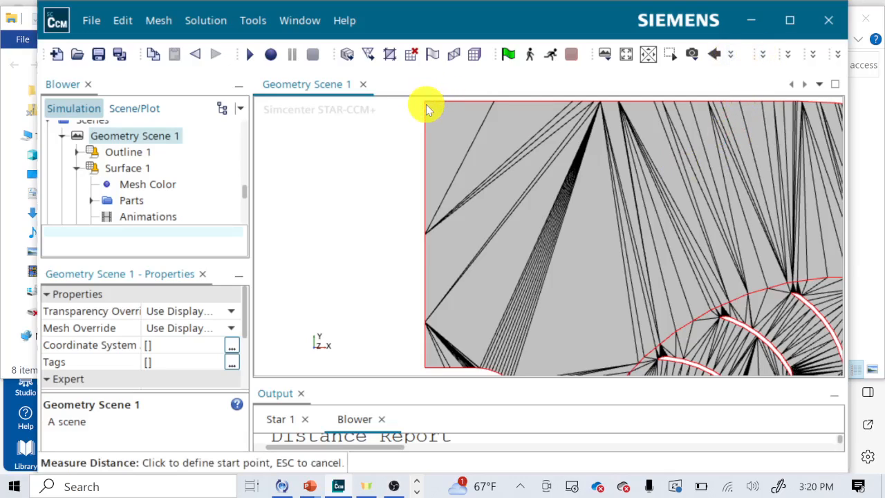
left_click(426, 103)
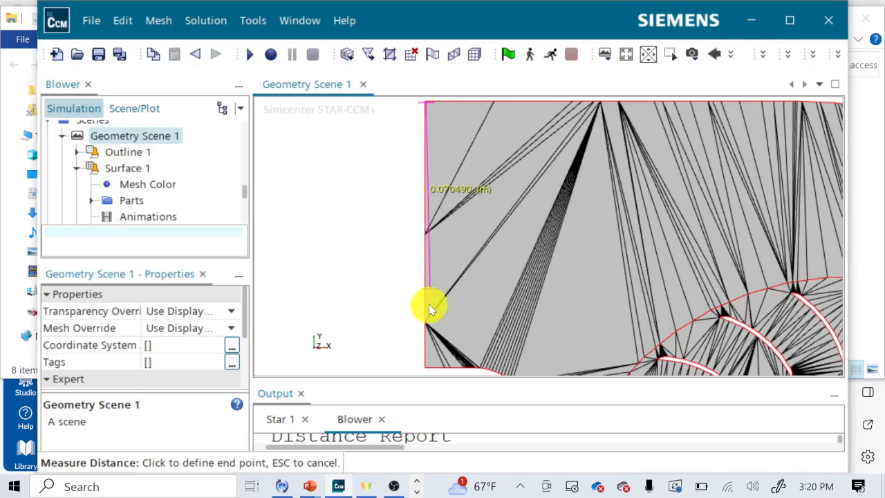
left_click(424, 369)
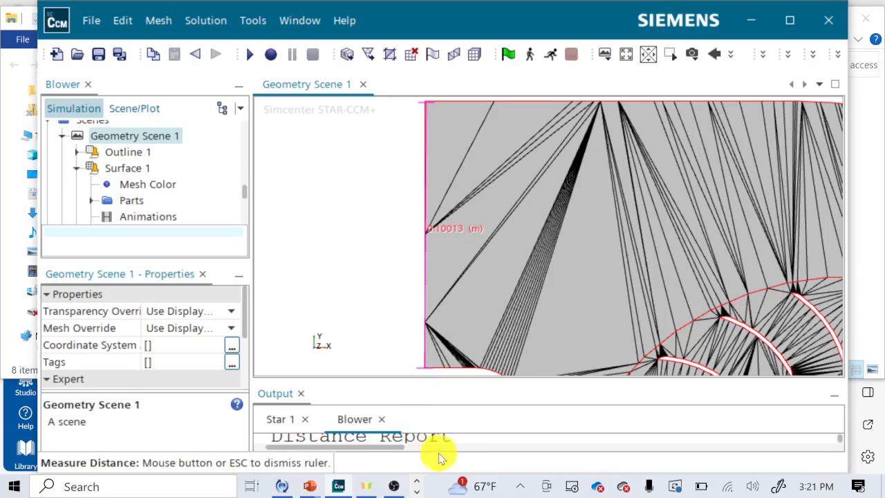
- Enlarge the output area and examine the X and Y coordinates of points p1 and p2 in the distance report
left_click_drag(430, 377, 419, 230)
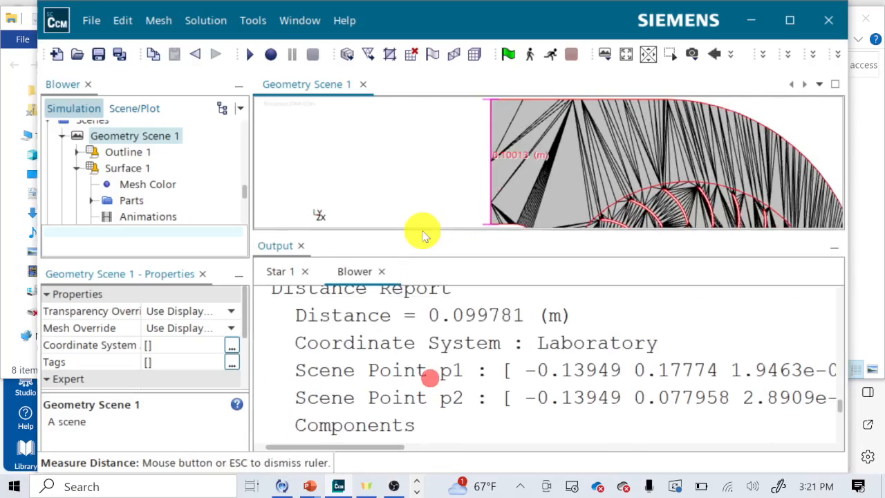
scroll(544, 382, "right", 3)
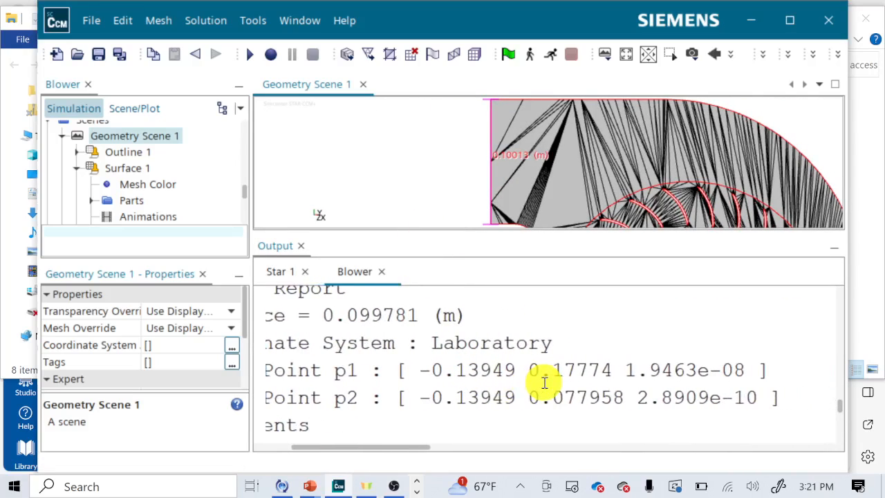
scroll(545, 382, "left", 2)
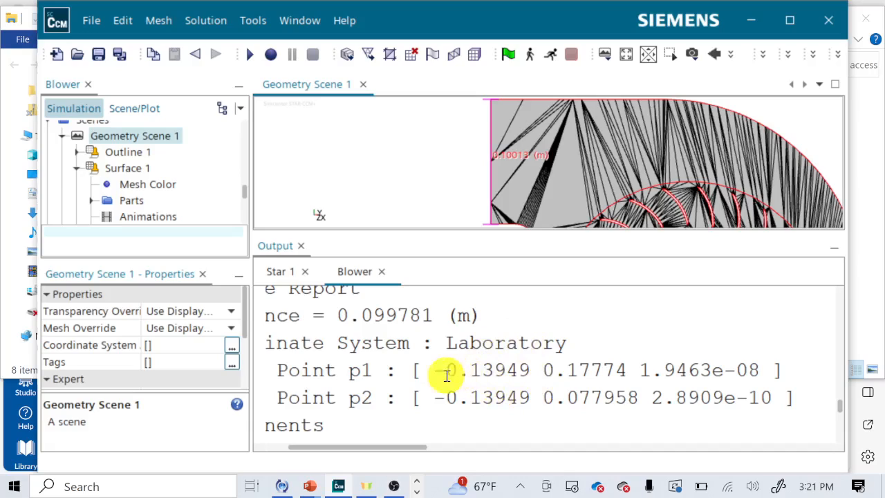
left_click_drag(434, 372, 527, 370)
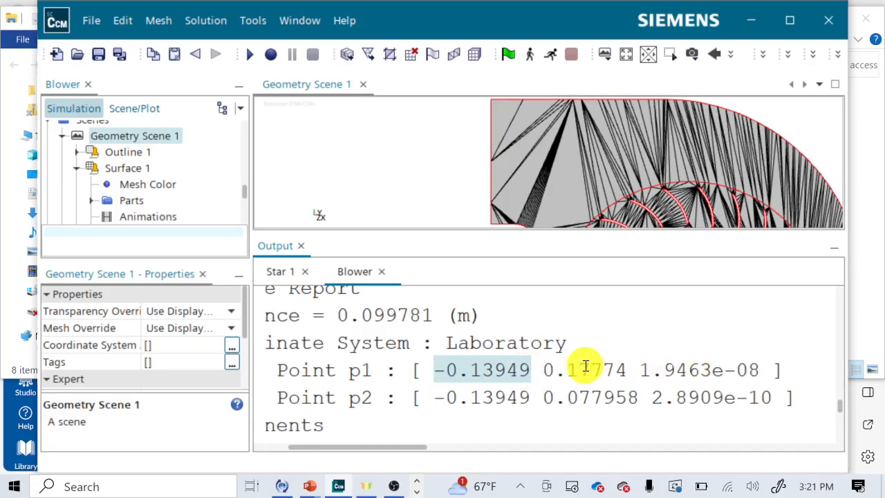
left_click(545, 372)
left_click_drag(544, 371, 546, 396)
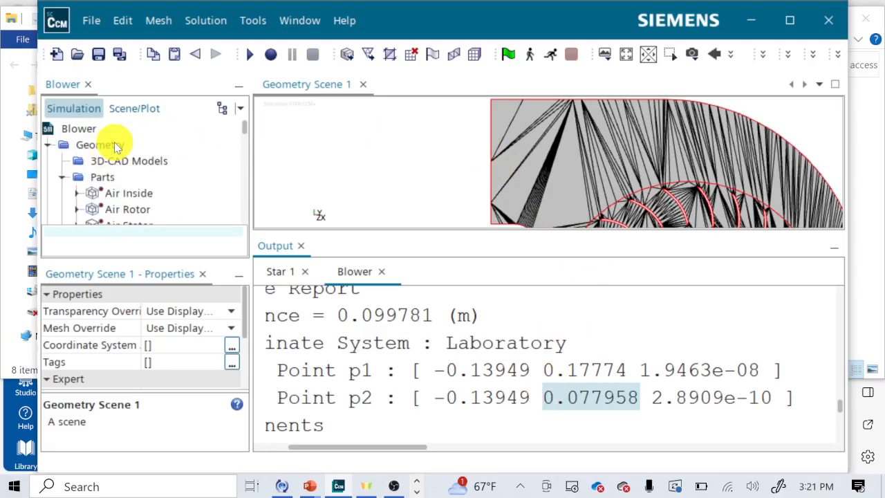
- Start a new block shape part and reshape its box outward from the blower outlet, spanning X from about -0.558 to -0.140 m
left_click(84, 176)
right_click(85, 178)
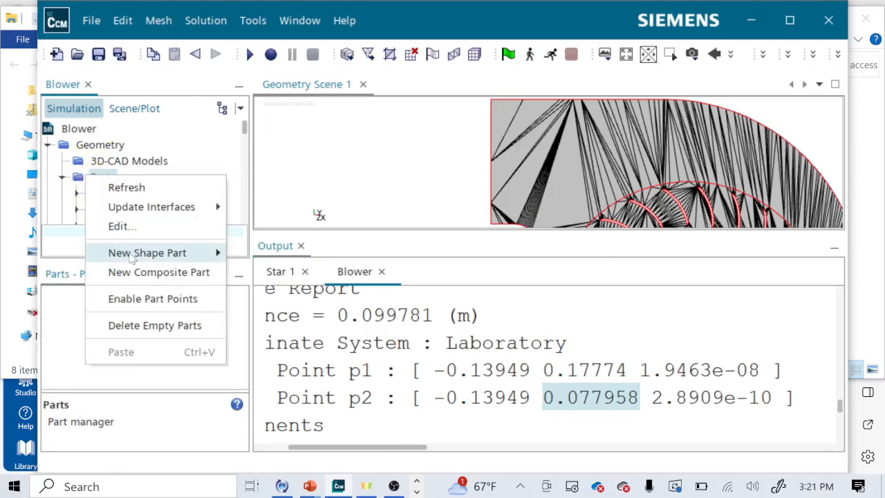
mouse_move(172, 253)
left_click(250, 254)
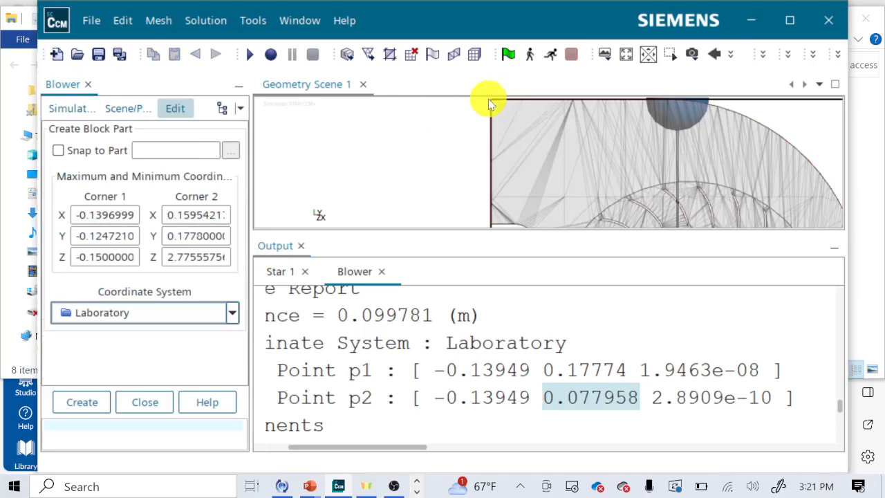
scroll(446, 158, "down", 3)
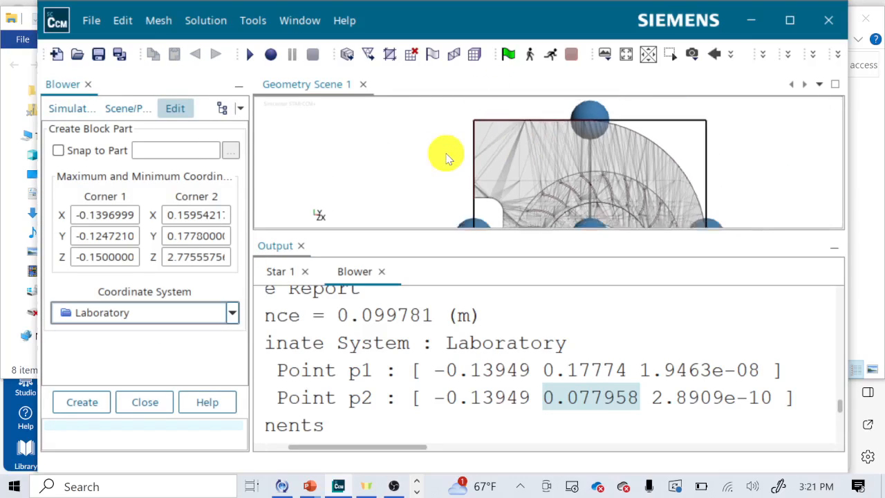
left_click_drag(463, 205, 261, 205)
left_click_drag(599, 210, 465, 204)
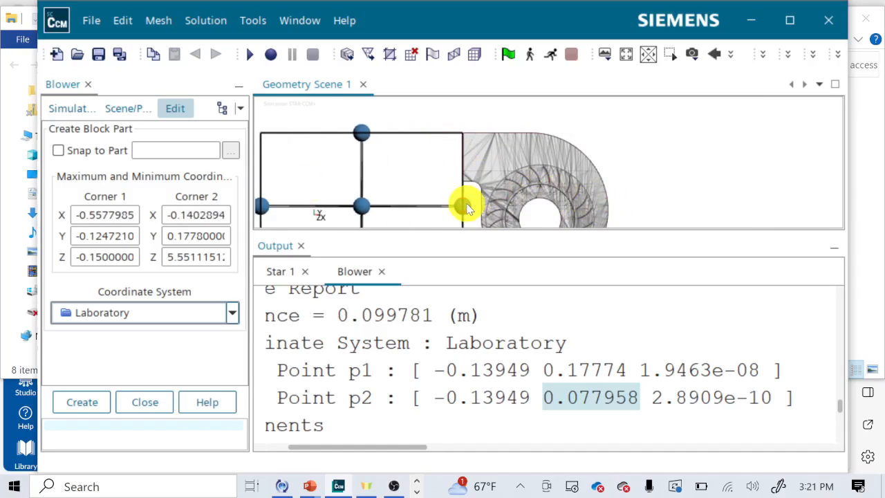
- Set the block's Corner 2 X to -0.13949 m and its Corner 1 X to -0.43949 m
left_click_drag(170, 218, 245, 227)
key("BackSpace")
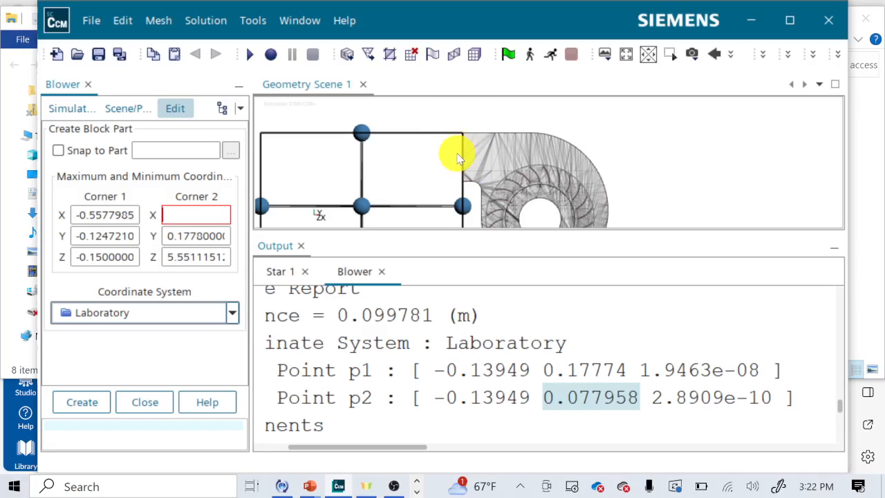
type("-0.13949")
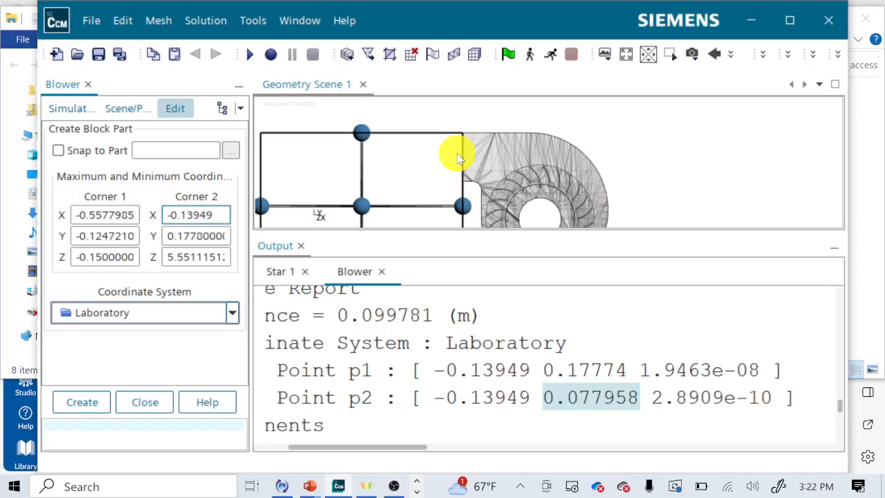
left_click_drag(134, 213, 165, 227)
type("-0.5577905")
key("BackSpace")
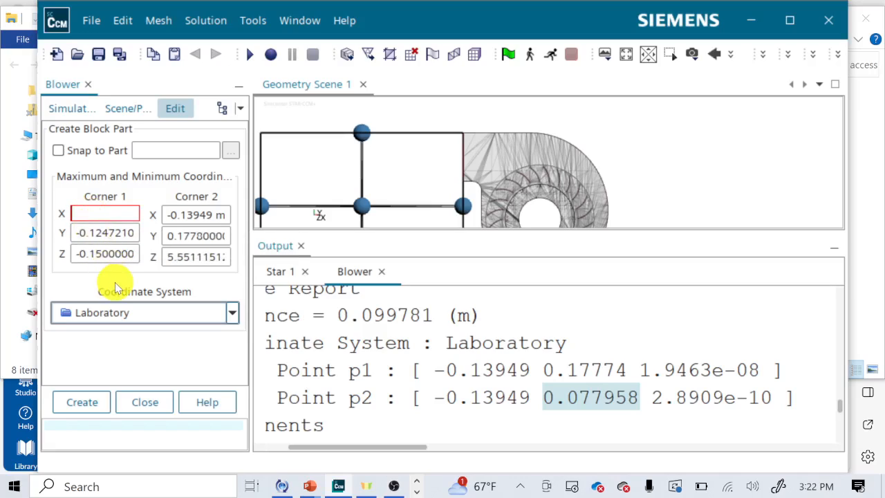
type("-0.43949")
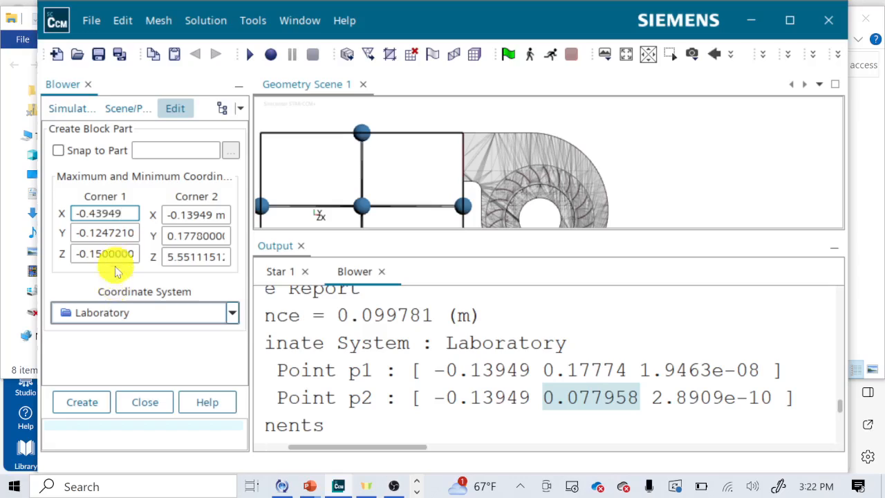
- Set the block's Corner 2 Y to 0.17775 m and its Corner 1 Y to 0.07775 m
left_click(133, 234)
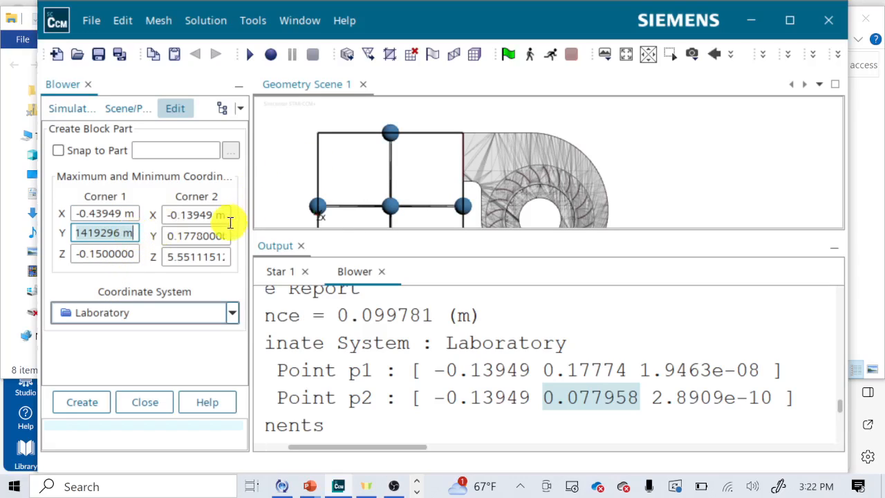
left_click(197, 236)
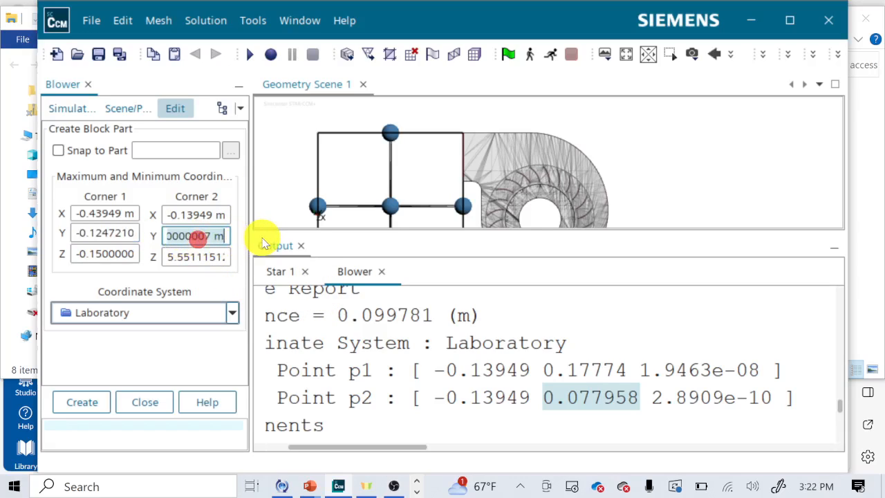
type("0.17775")
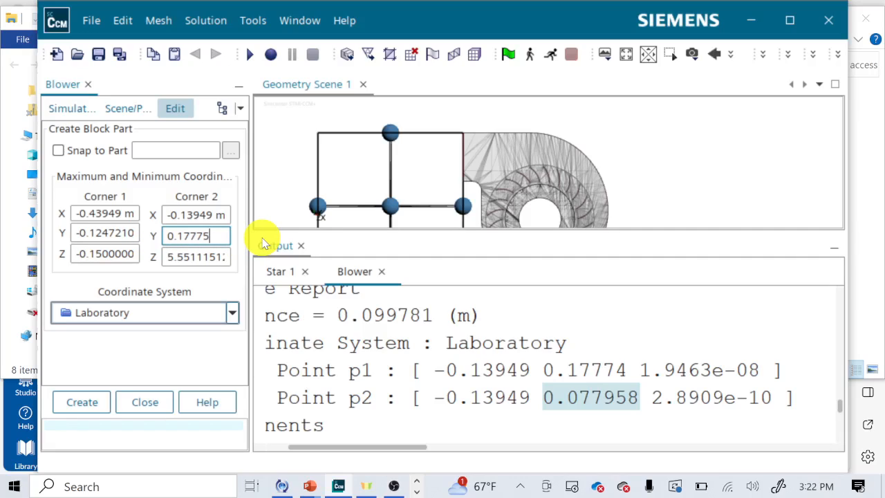
left_click(113, 233)
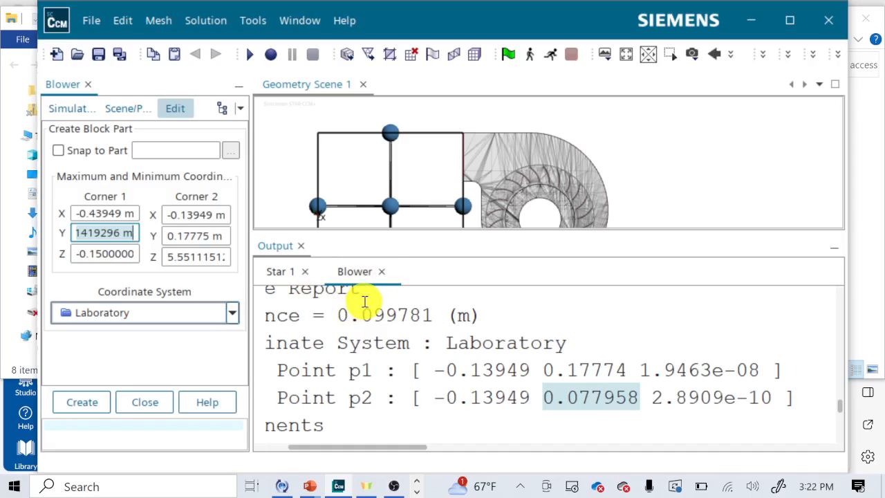
type("0.07775")
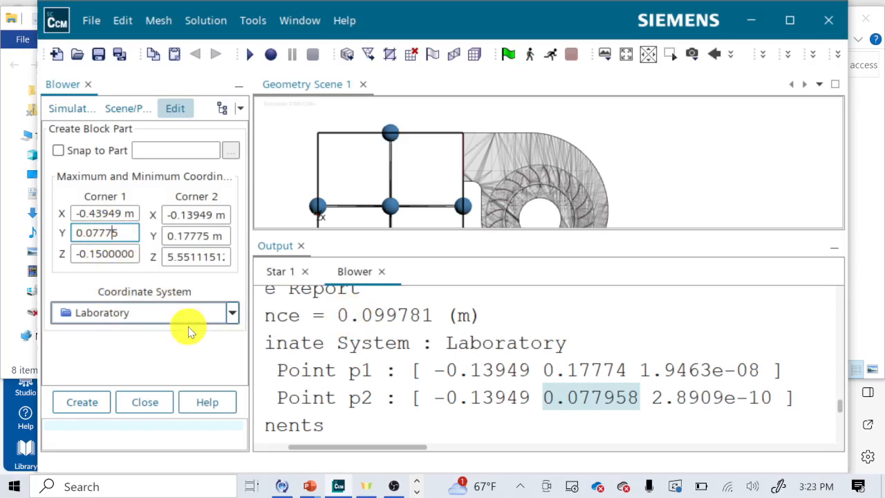
- Set the block's Corner 1 Z to 0 and Corner 2 Z to 1, and create the block part
left_click(83, 255)
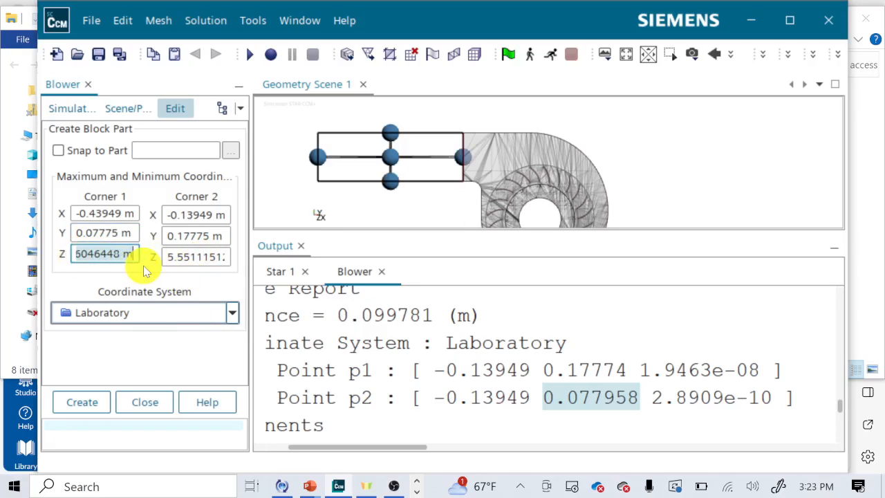
type("0")
left_click(171, 257)
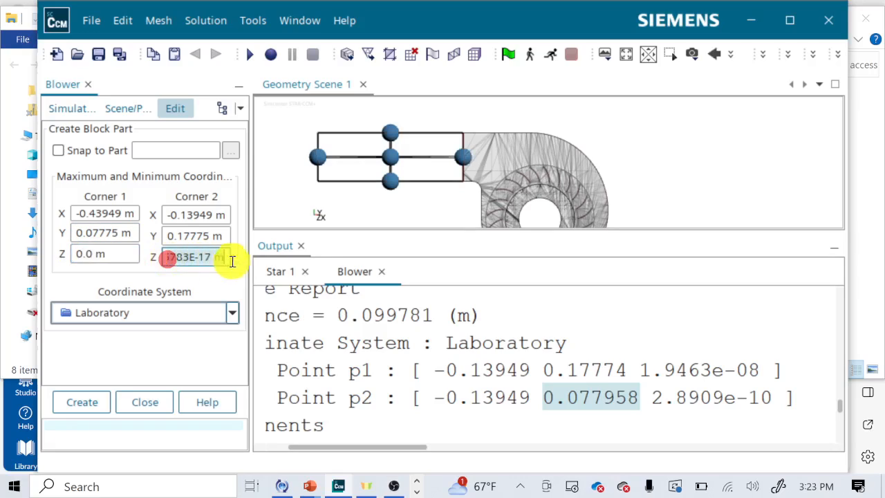
type("1")
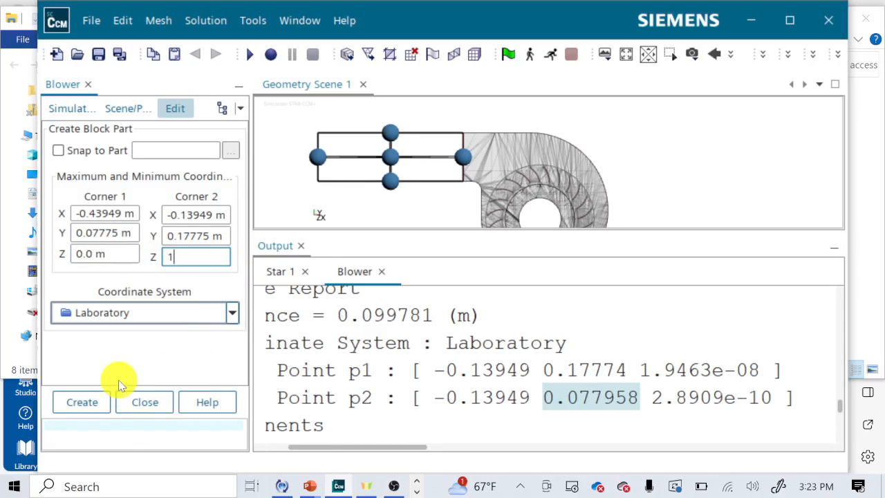
left_click(93, 403)
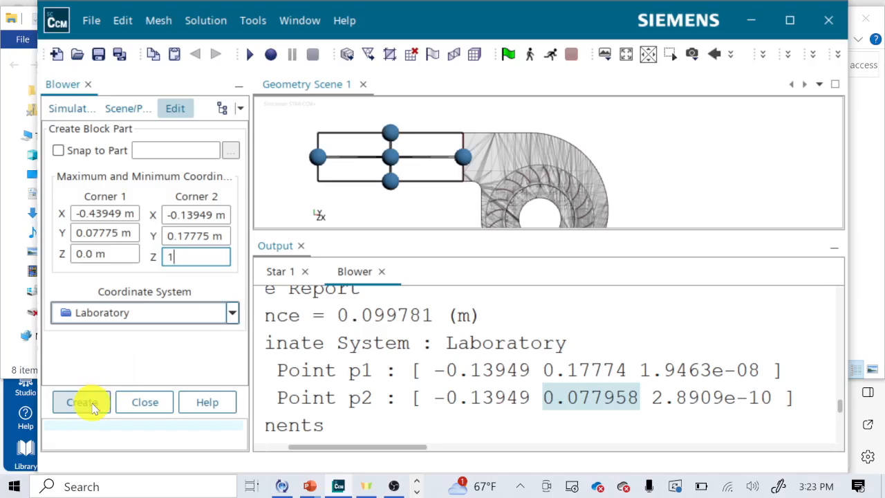
left_click(143, 403)
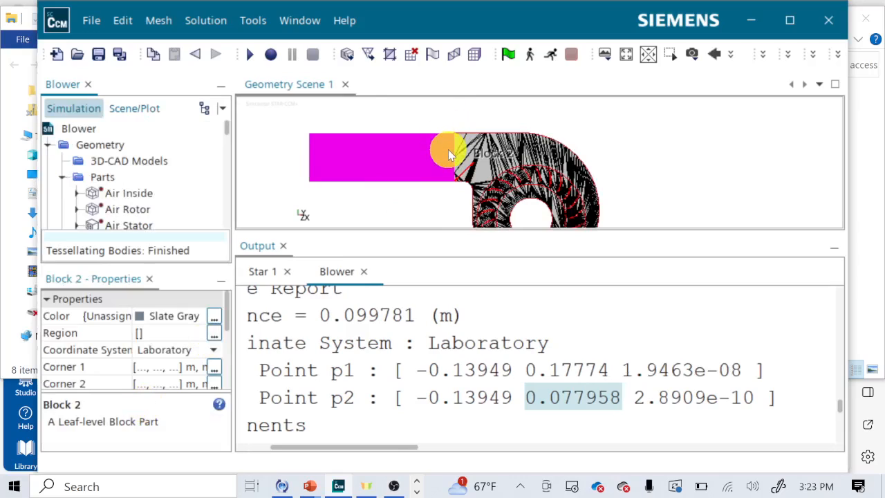
- Add the Block 2 part to the parts shown by the Surface 1 displayer of Geometry Scene 1
left_click(442, 208)
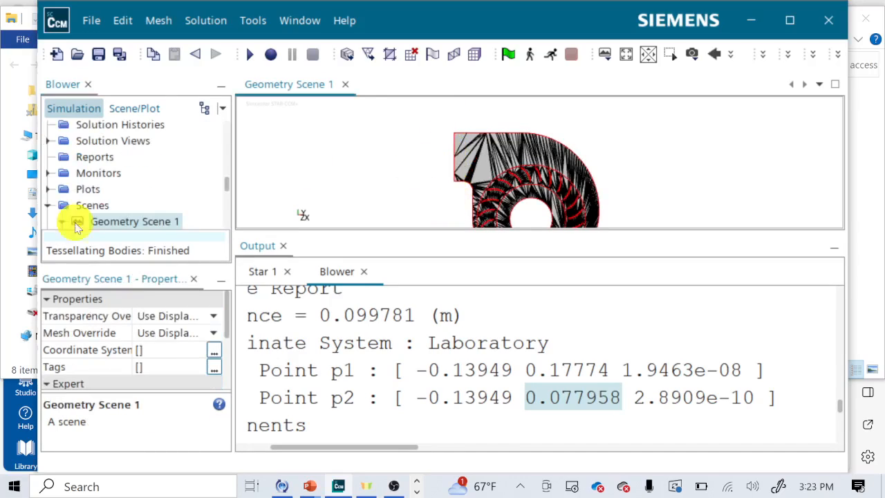
scroll(139, 174, "down", 3)
left_click(131, 155)
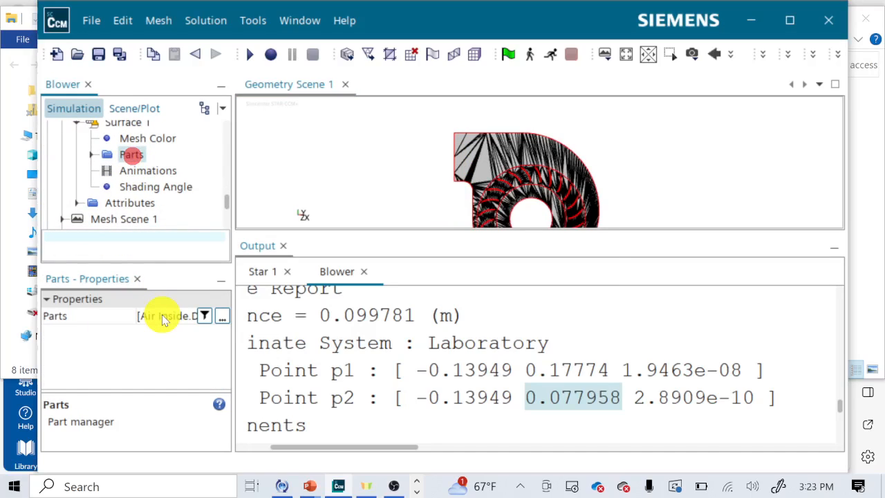
left_click(162, 312)
left_click(183, 107)
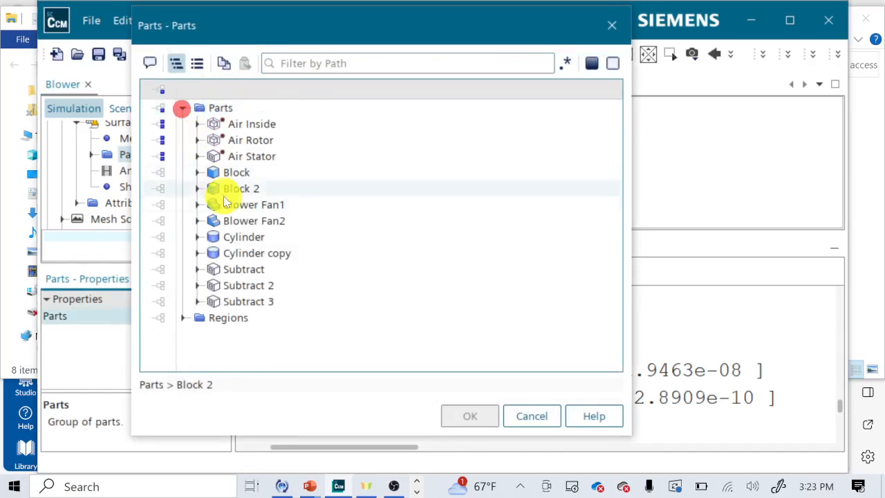
left_click(237, 188)
left_click(484, 421)
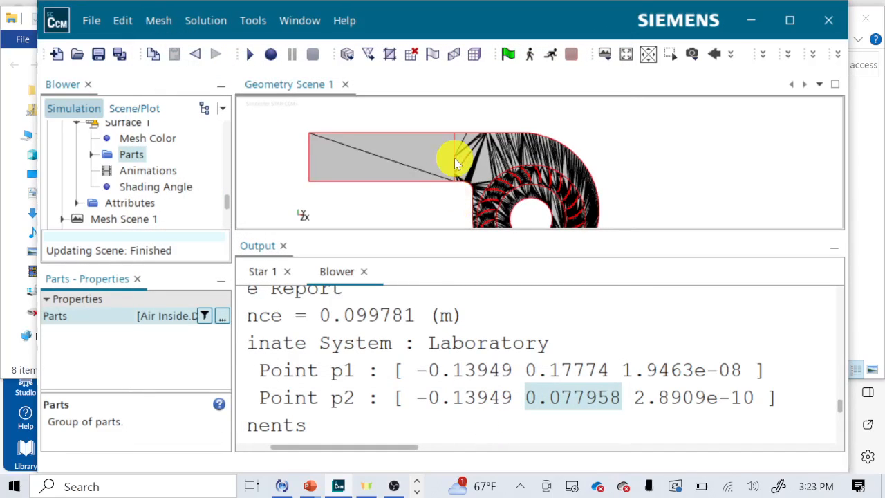
- Start a distance measurement at the upper corner of the blower outlet edge, where Block 2 meets the blower
scroll(451, 156, "up", 2)
scroll(450, 155, "up", 3)
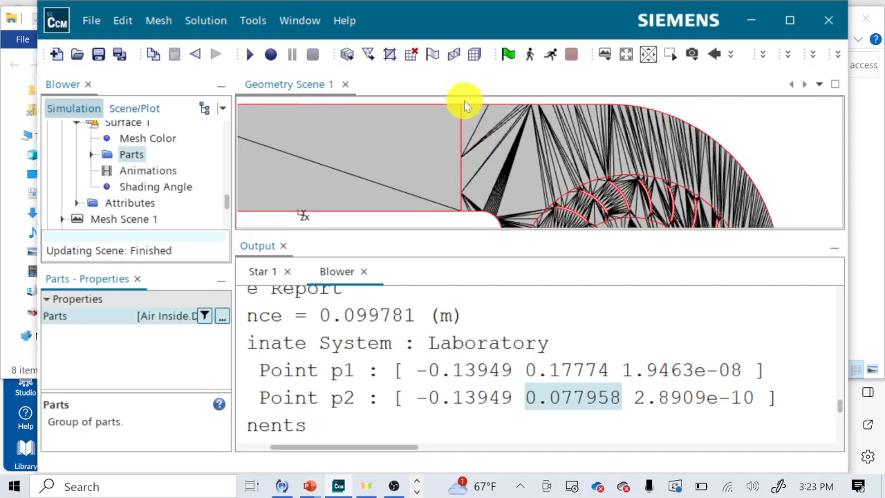
scroll(464, 103, "up", 3)
scroll(449, 113, "up", 4)
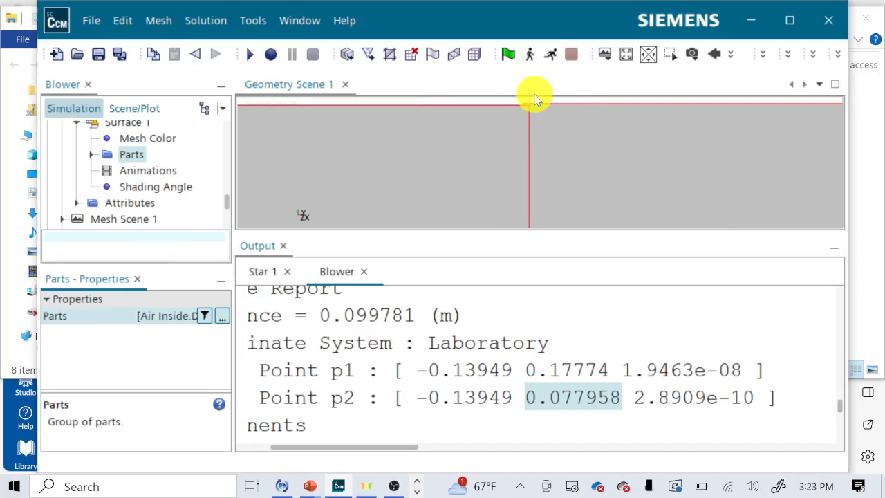
scroll(517, 110, "up", 3)
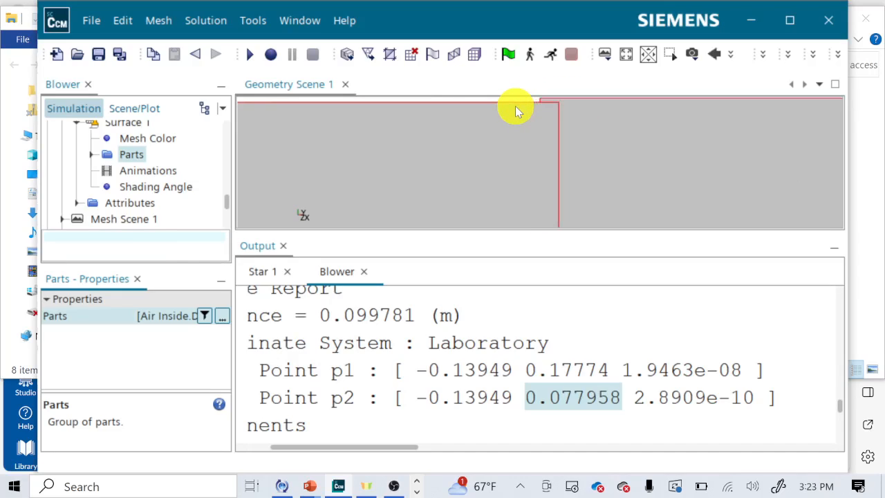
left_click(731, 54)
left_click(736, 133)
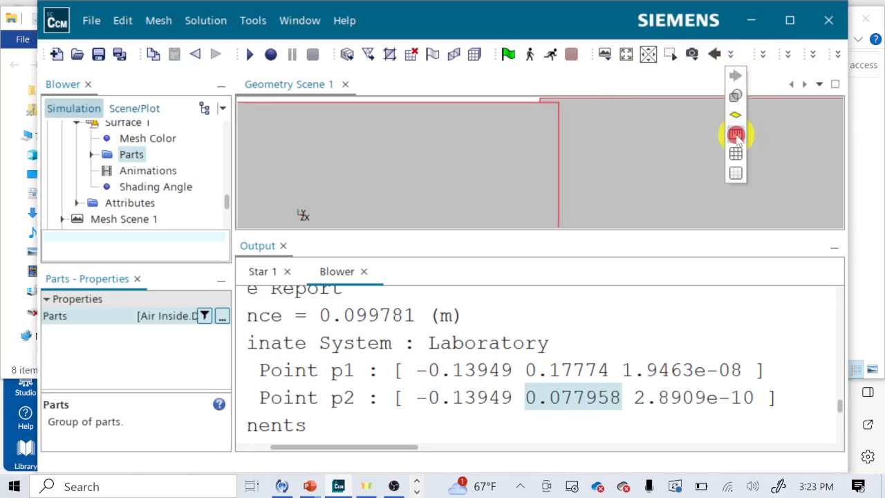
left_click(542, 101)
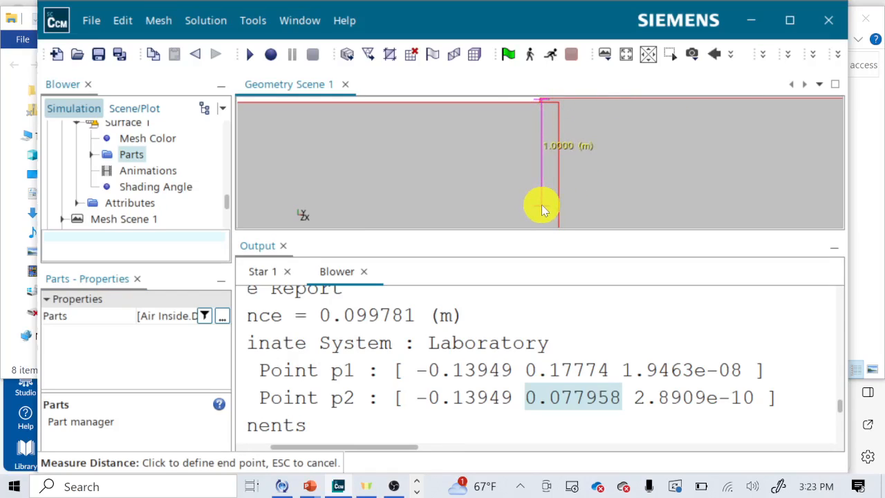
- Complete the distance measurement at the lower edge of the blower outlet and read the reported point coordinates
scroll(543, 208, "down", 5)
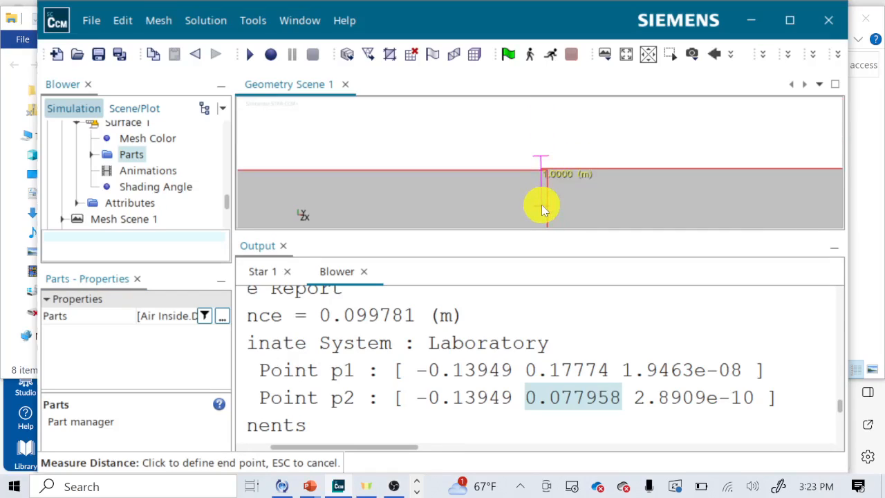
scroll(543, 206, "down", 3)
scroll(539, 149, "down", 5)
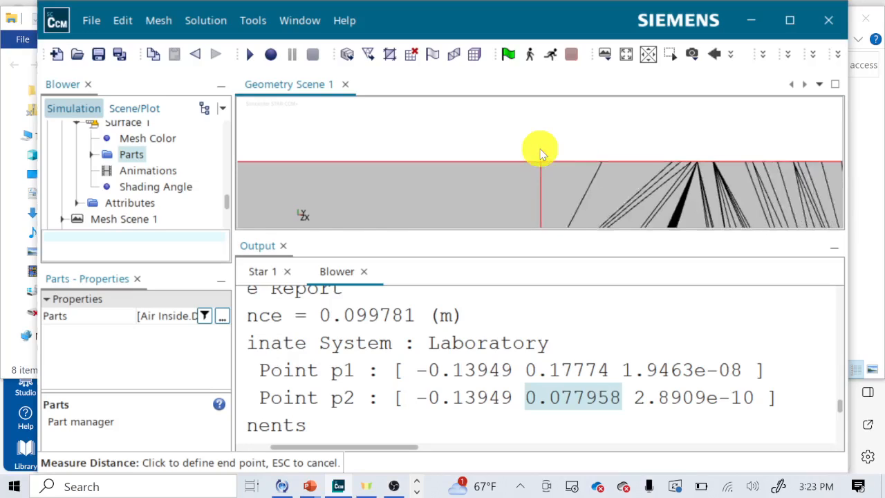
scroll(540, 148, "down", 6)
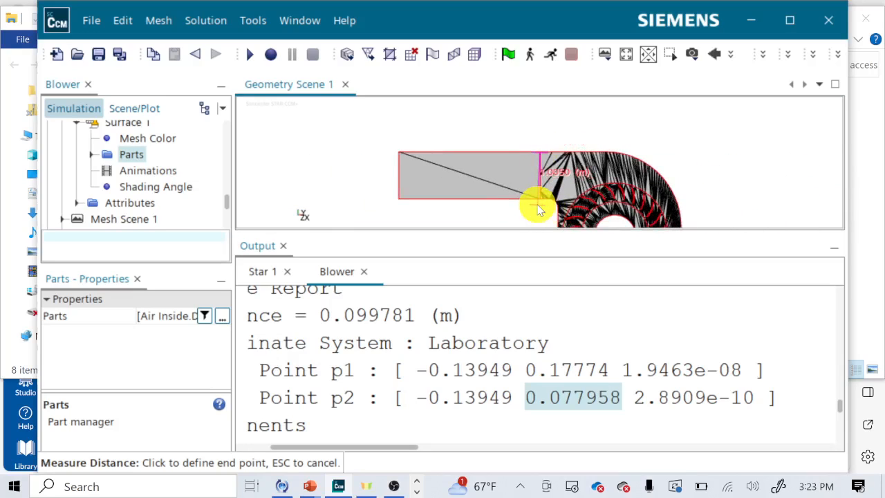
scroll(539, 207, "up", 6)
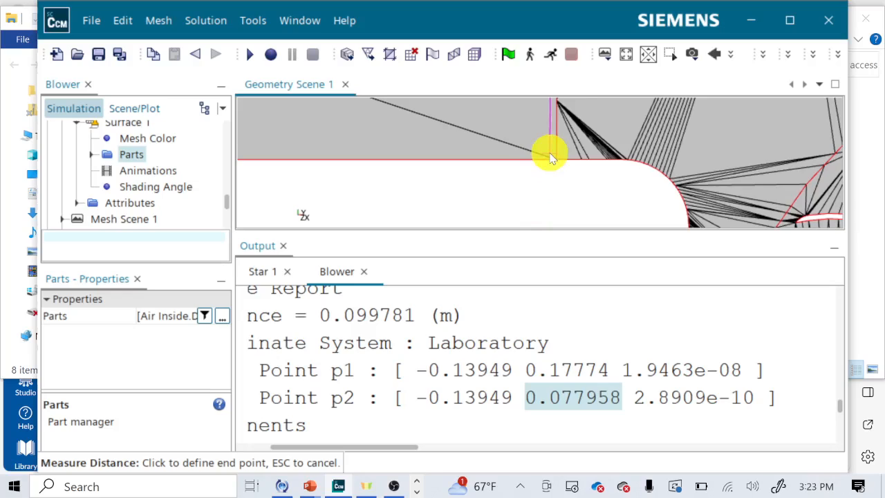
scroll(550, 154, "up", 2)
scroll(563, 183, "up", 2)
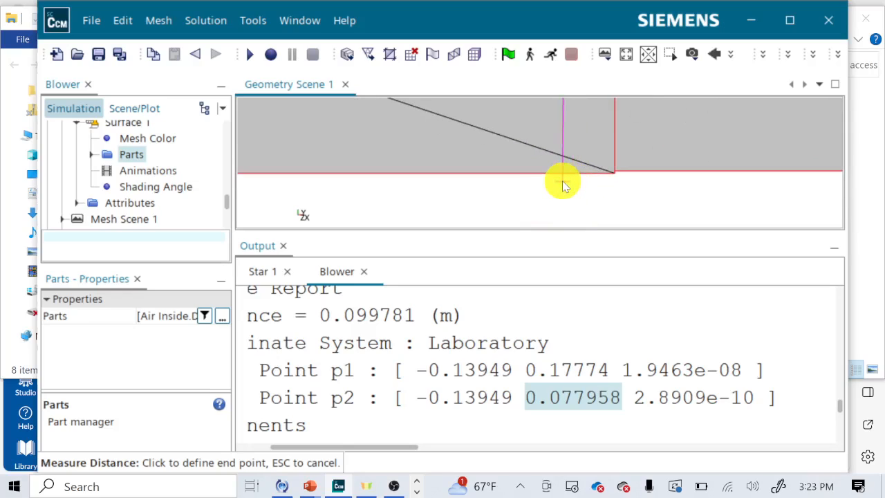
scroll(563, 183, "up", 2)
scroll(742, 166, "up", 2)
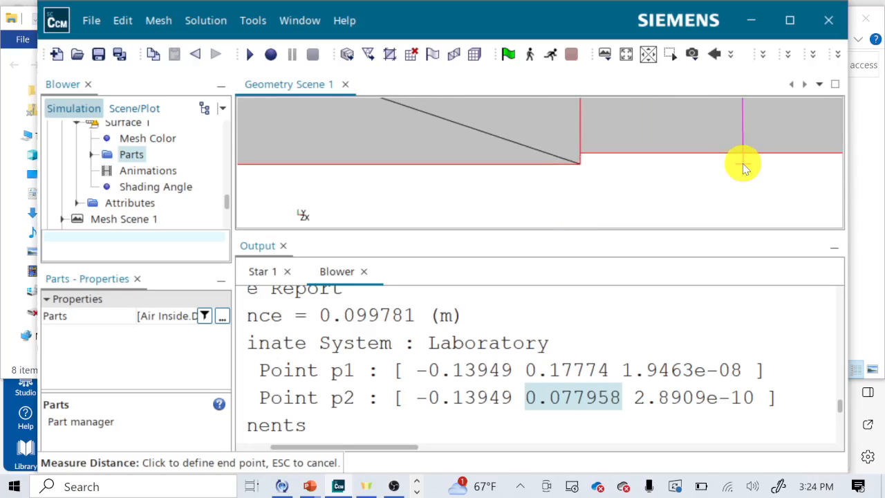
left_click(591, 152)
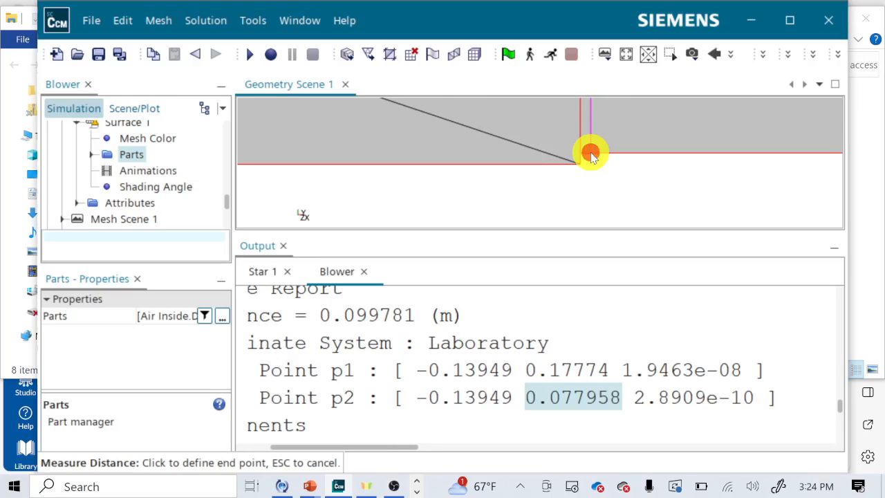
scroll(602, 408, "up", 5)
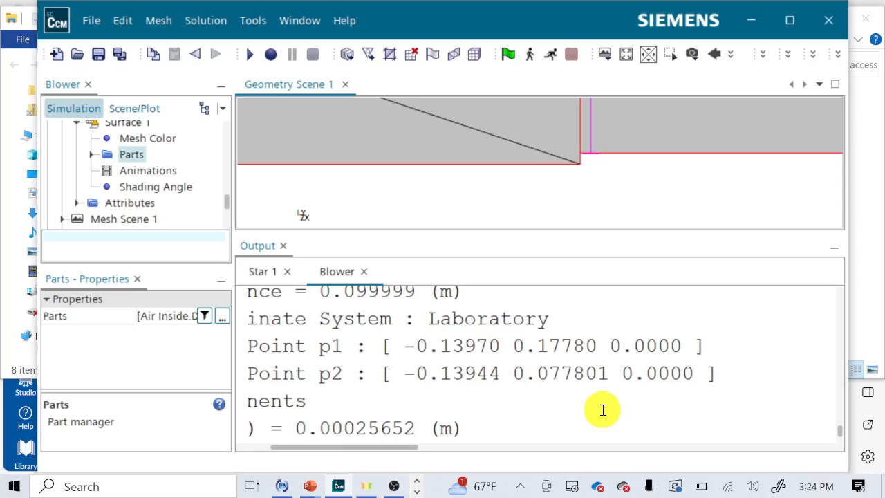
- Open the Block 2 part for editing in the current scene
left_click(570, 164)
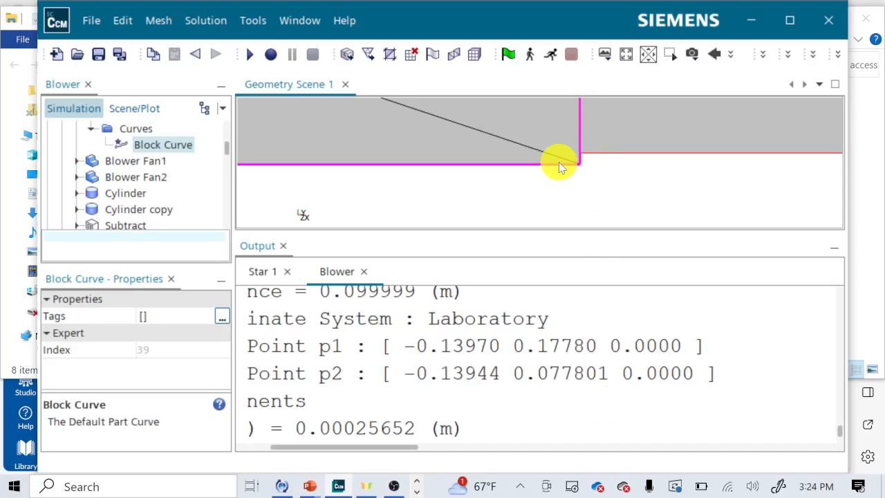
right_click(559, 163)
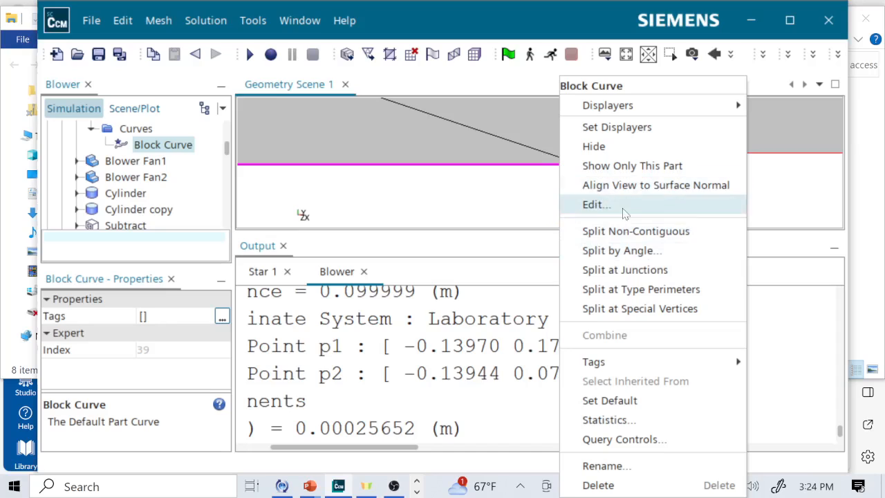
left_click(131, 132)
left_click(133, 129)
scroll(131, 132, "up", 3)
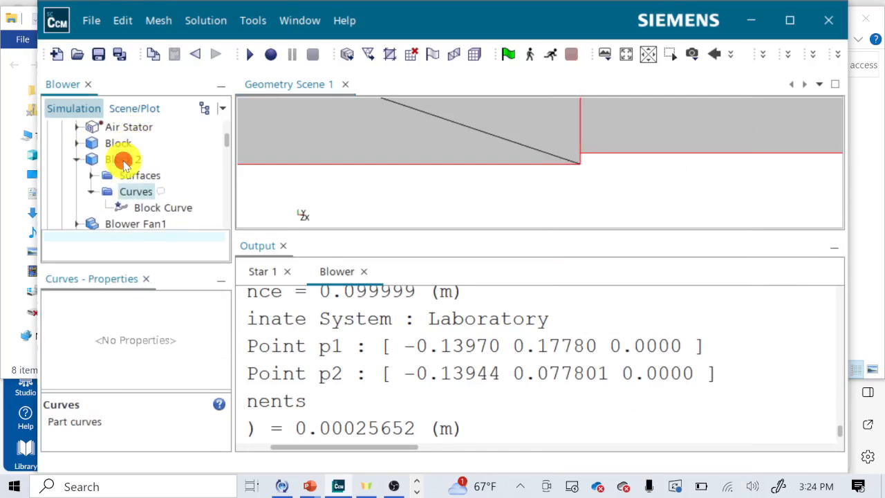
left_click(123, 160)
right_click(118, 162)
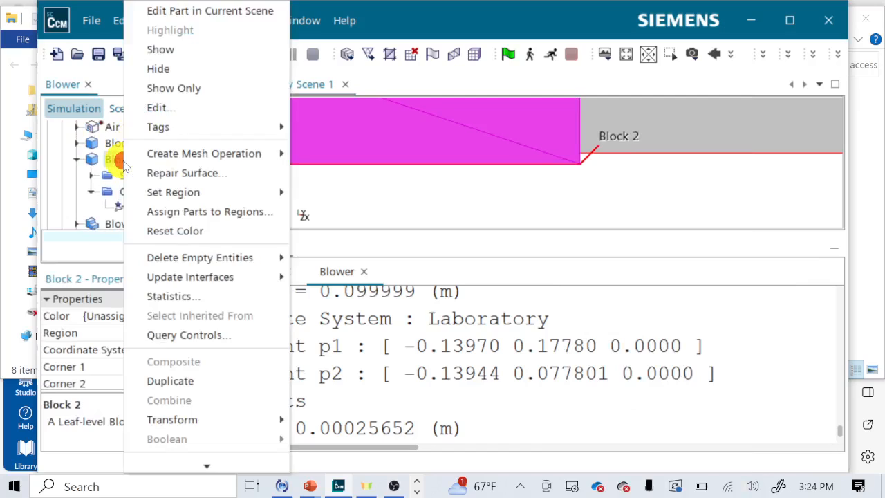
left_click(183, 11)
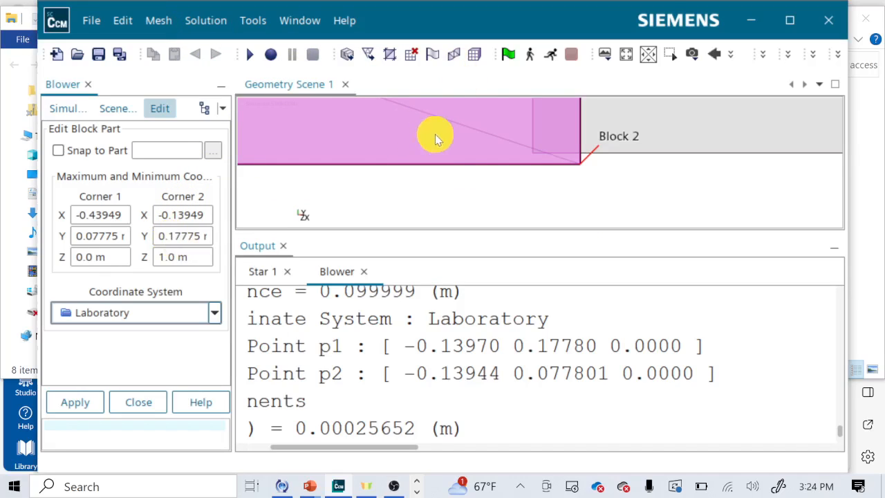
- Set Block 2's Corner 1 Y to 0.0778 m, previewing trial values against the outlet's lower edge
left_click(114, 238)
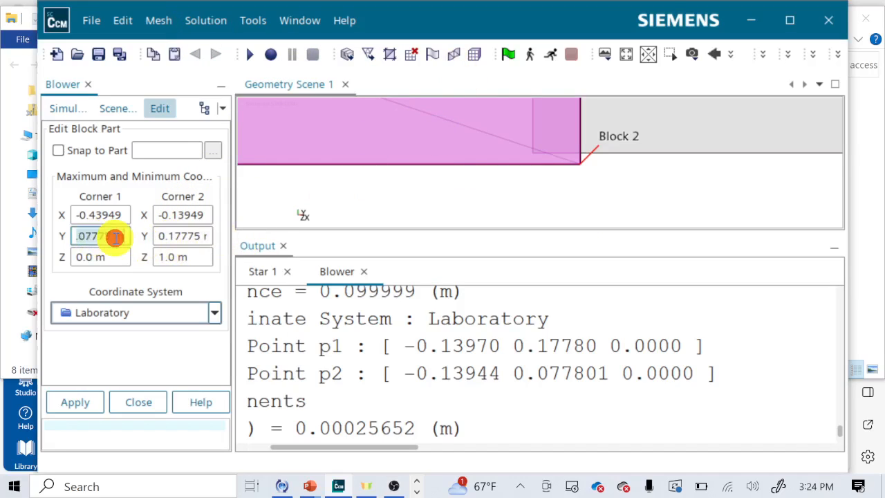
left_click(109, 239)
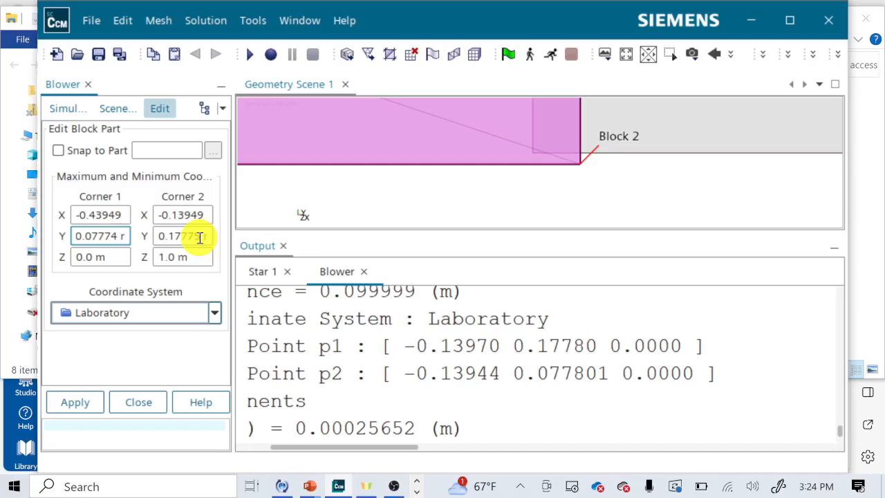
key("Return")
left_click(108, 237)
key("BackSpace")
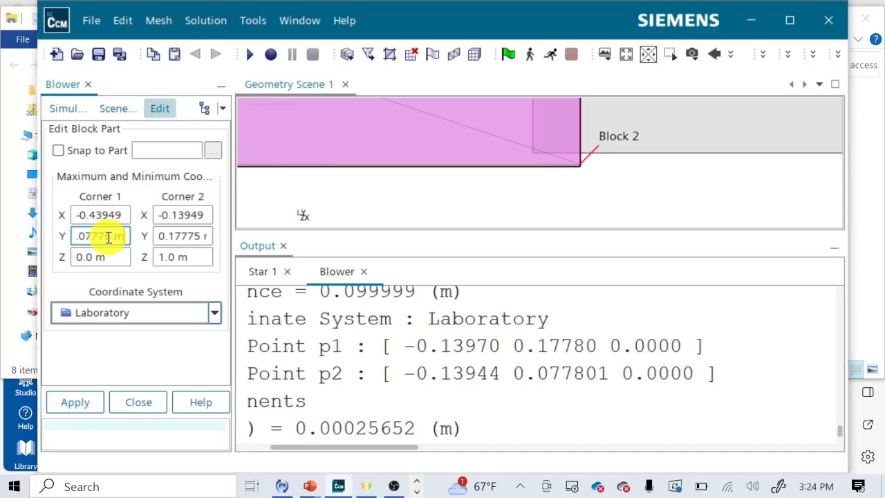
key("Return")
left_click(111, 238)
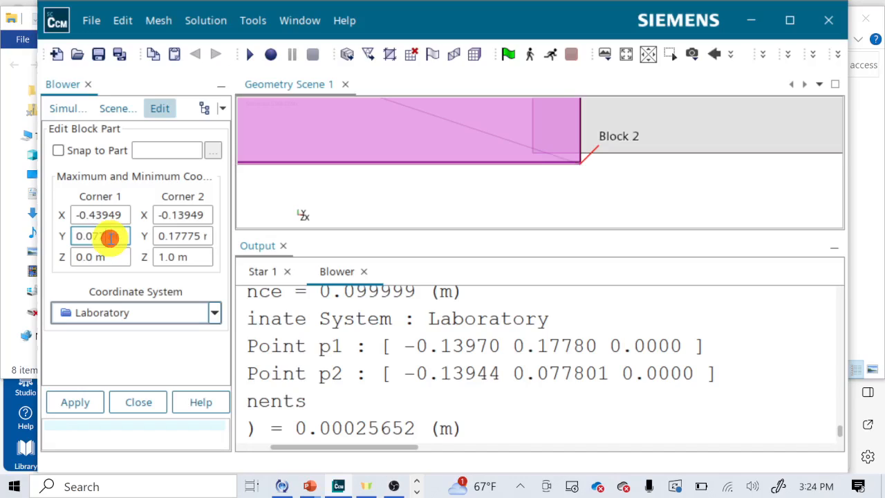
key("Return")
left_click(111, 238)
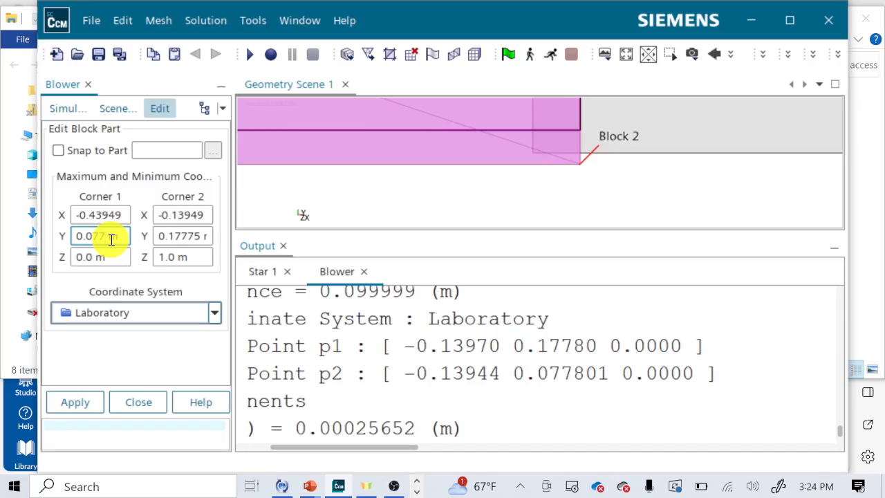
key("Return")
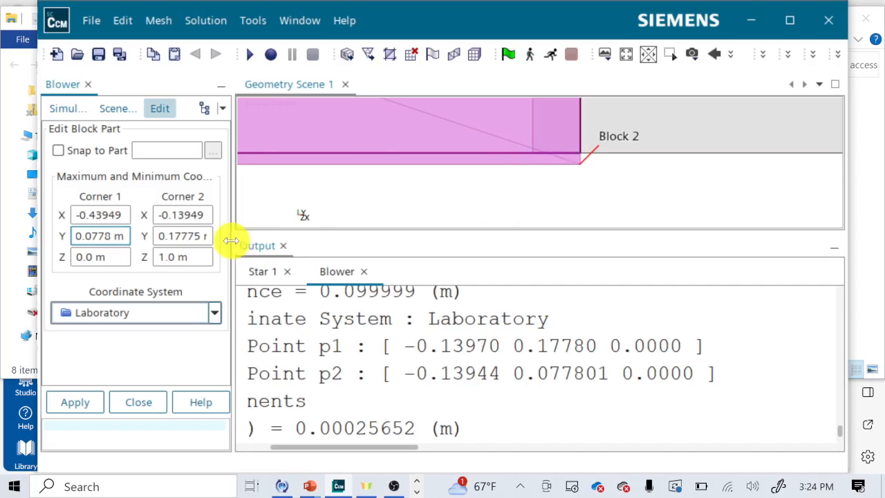
- Set Block 2's Corner 2 Y to 0.1778 m
triple_click(196, 235)
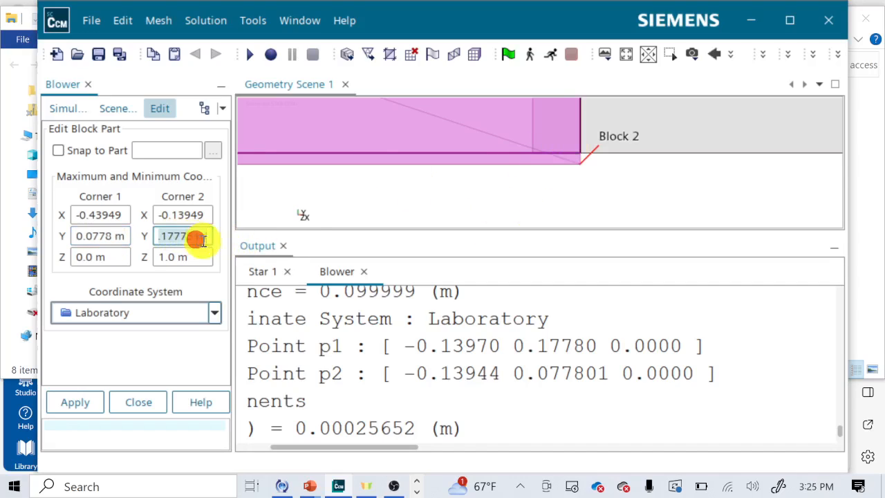
left_click_drag(177, 237, 187, 242)
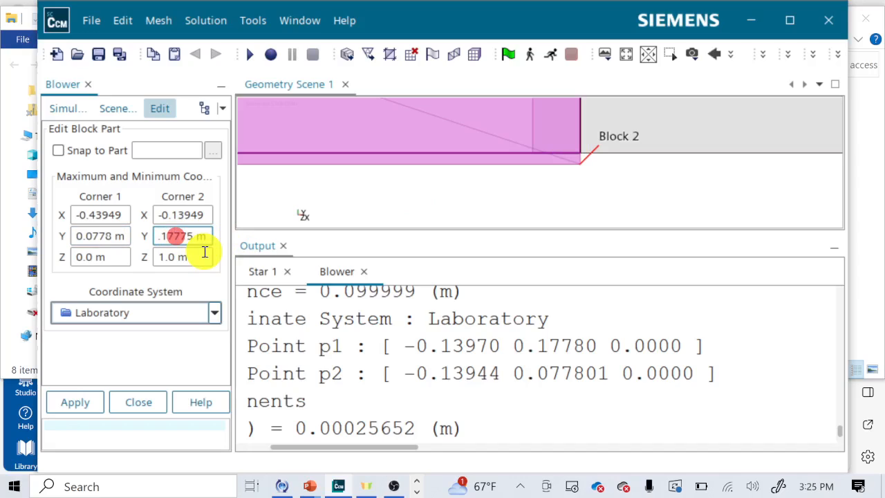
type("8")
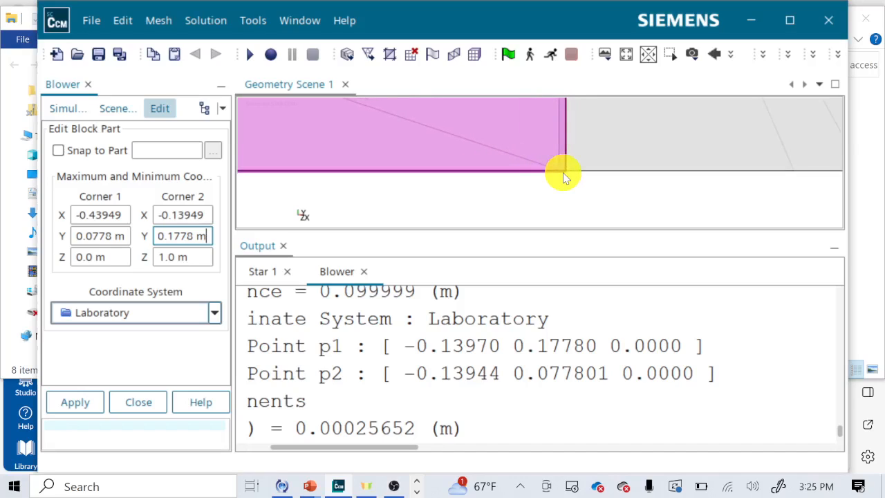
- Examine how the previewed block lines up with the lower and upper corners of the blower outlet
scroll(563, 199, "down", 2)
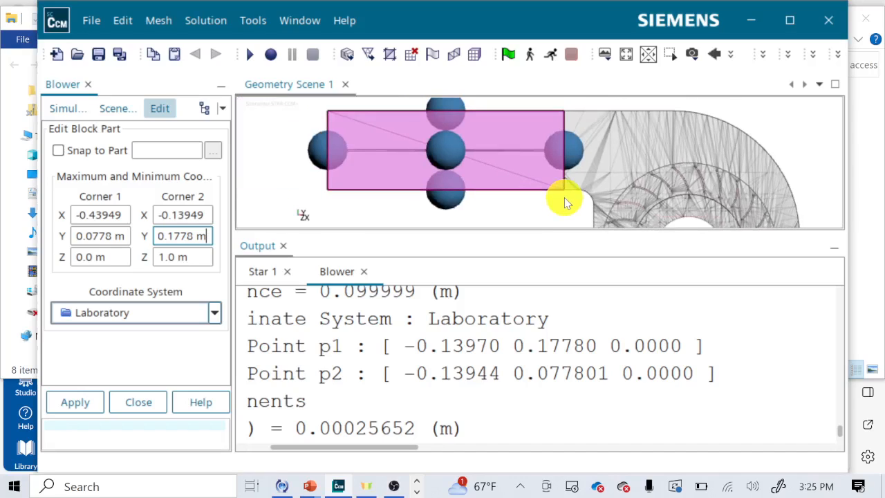
scroll(563, 97, "up", 3)
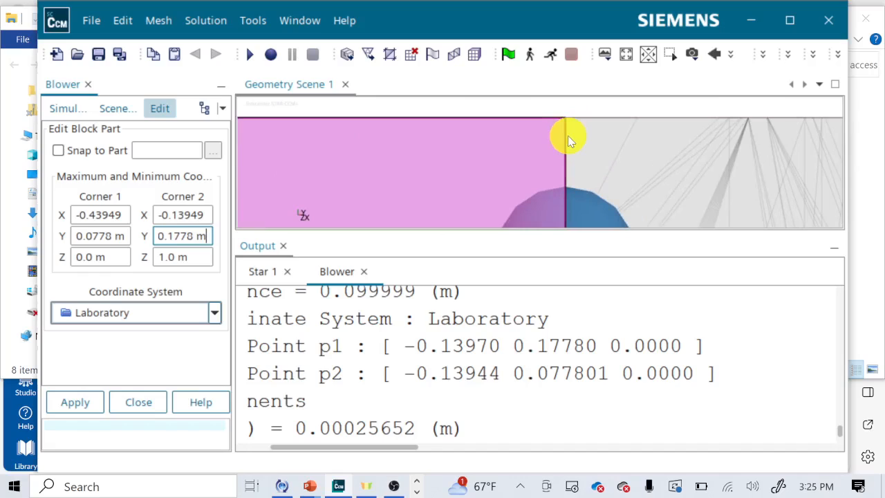
scroll(567, 119, "up", 2)
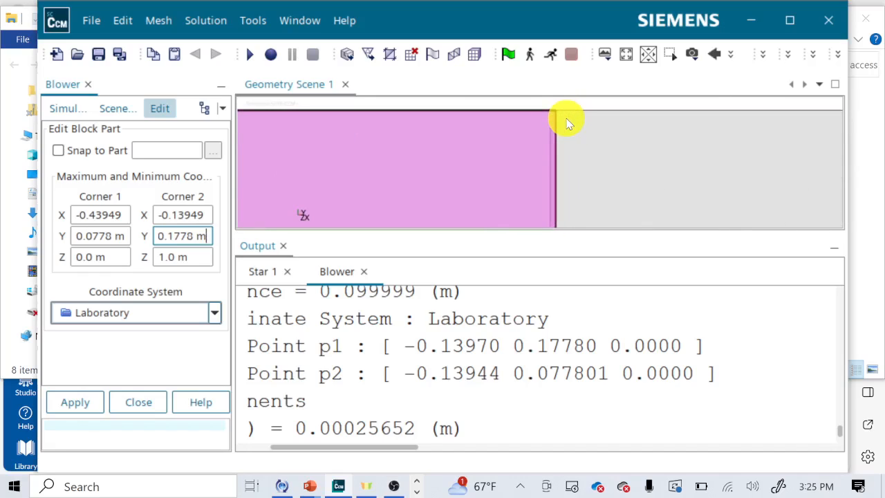
scroll(553, 114, "up", 3)
scroll(553, 116, "down", 2)
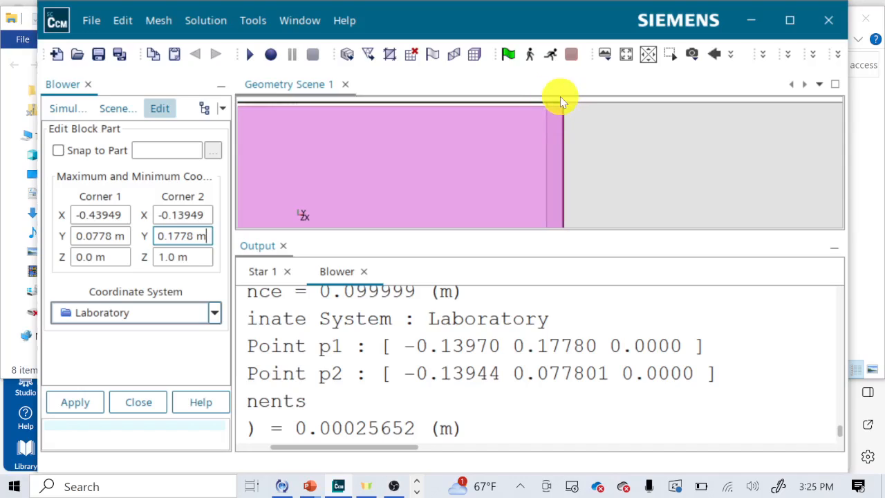
scroll(561, 99, "down", 3)
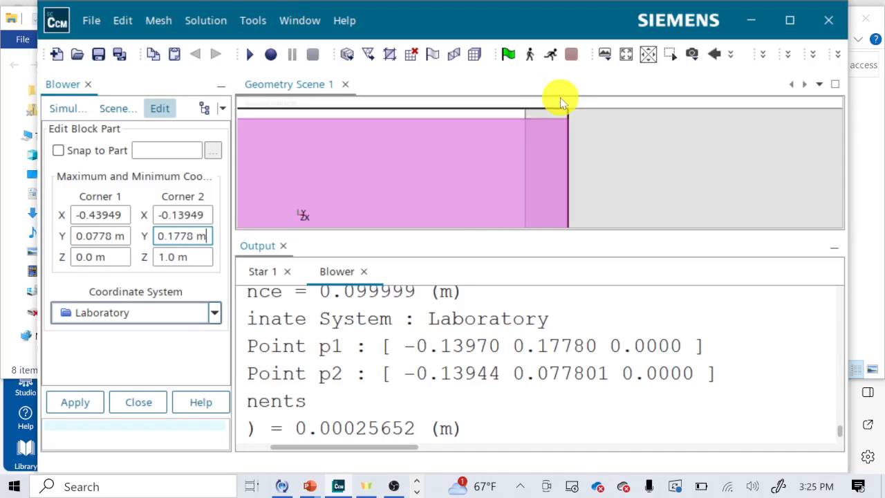
scroll(560, 102, "up", 3)
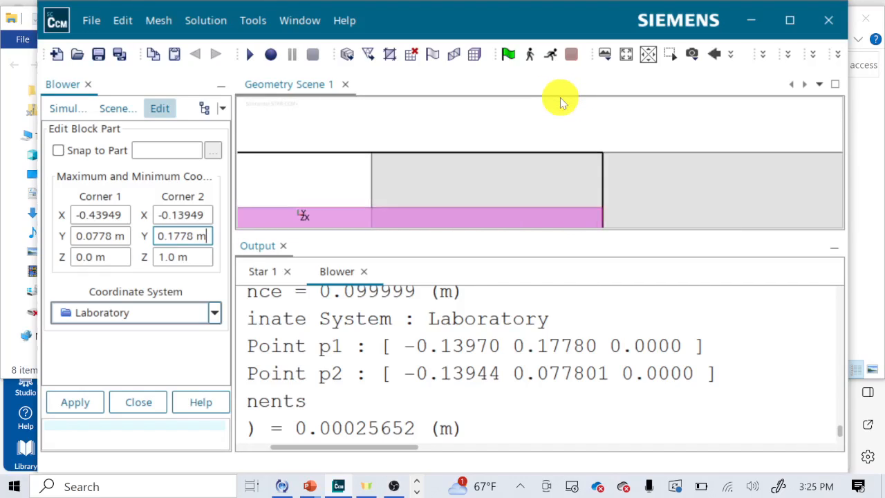
- Enable snapping of Block 2 to a part and browse into Air Stator's Subtract 2 branch for a snap target
left_click(61, 151)
left_click(172, 150)
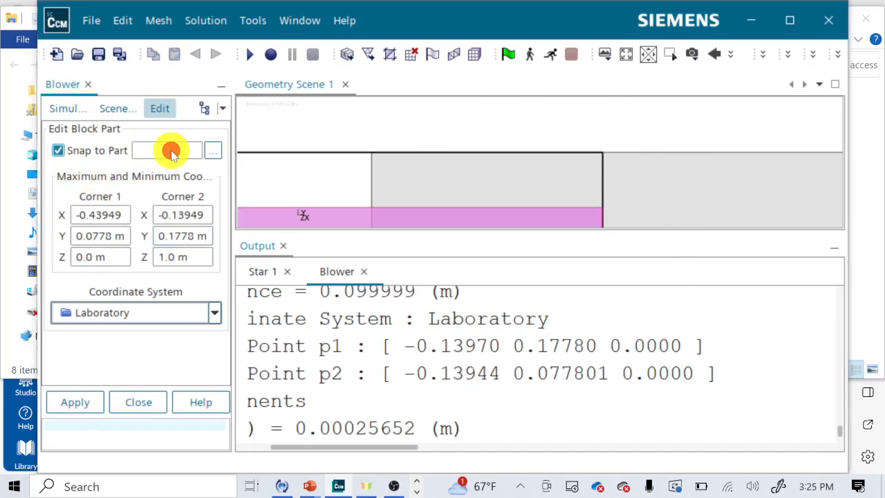
left_click(250, 137)
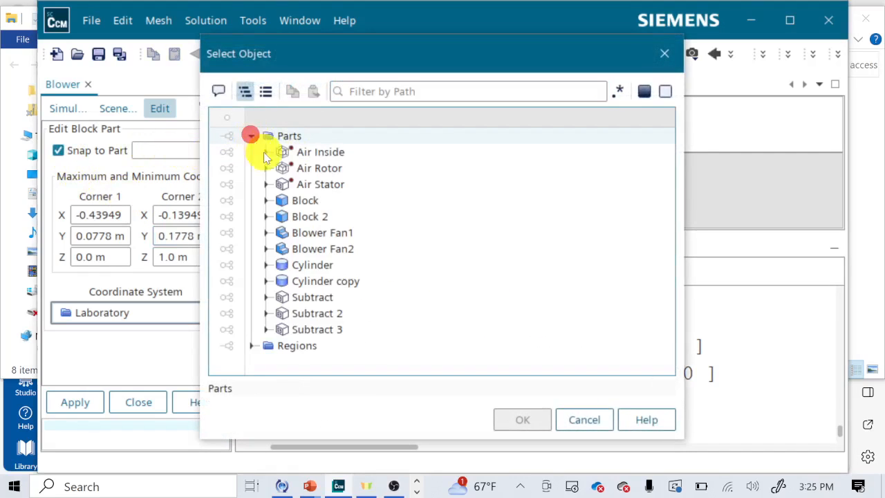
left_click(250, 137)
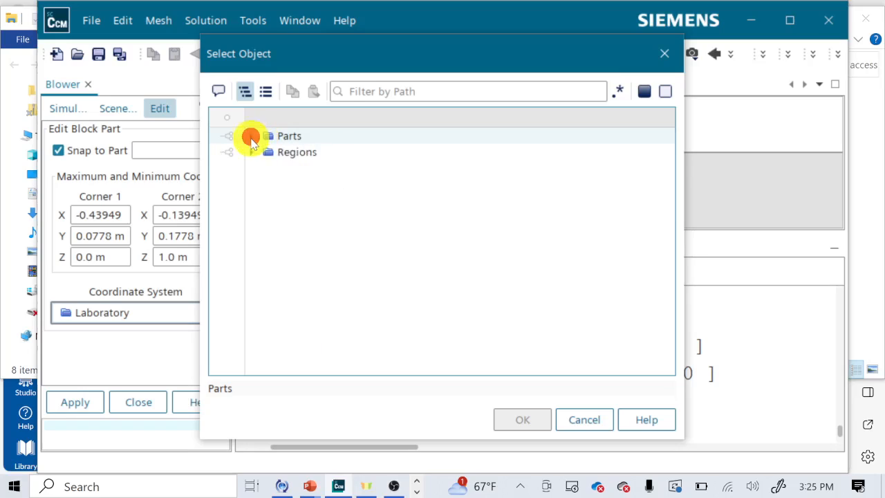
left_click(250, 151)
left_click(250, 137)
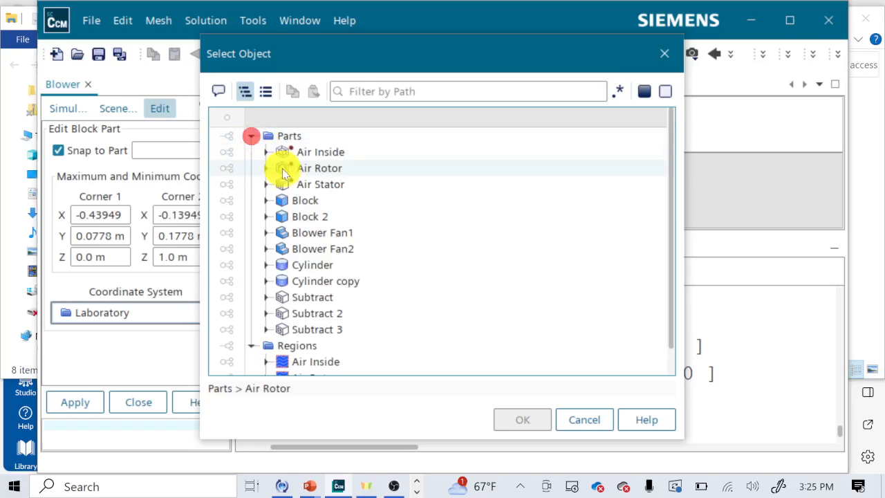
left_click(268, 186)
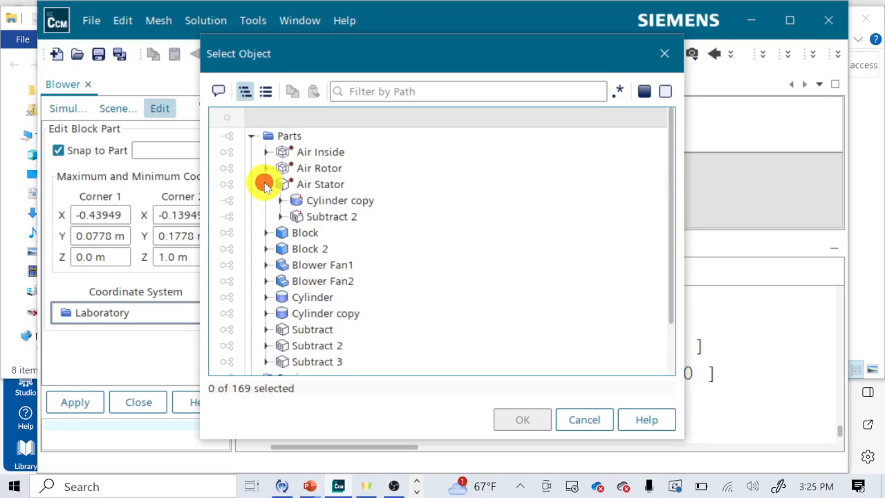
left_click(275, 199)
left_click(281, 200)
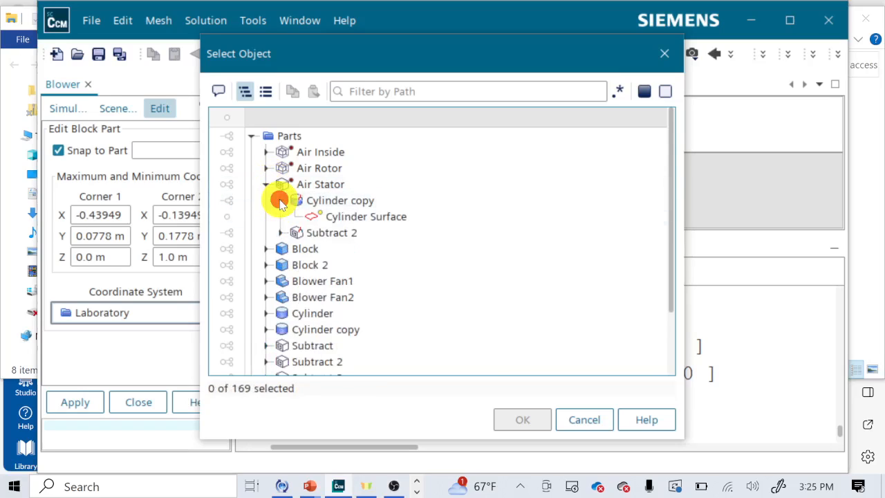
left_click(281, 233)
left_click(295, 265)
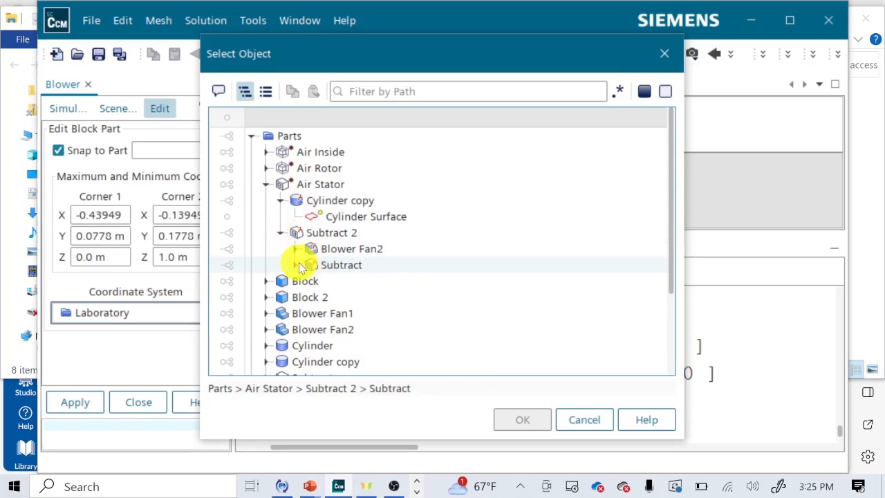
left_click(294, 264)
left_click(296, 251)
left_click(296, 254)
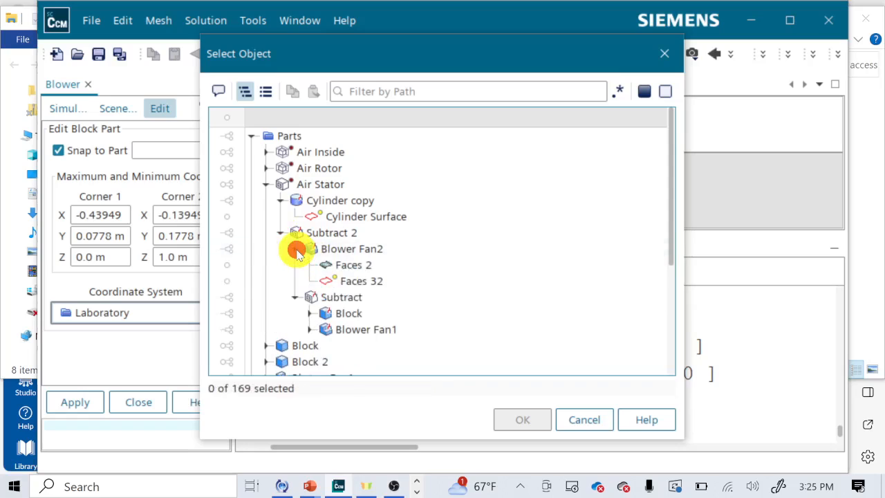
- Choose the Outlet surface under Air Stator's Subtract 2 > Subtract > Blower Fan1 as Block 2's snap target
left_click(353, 328)
left_click(392, 328)
left_click(223, 329)
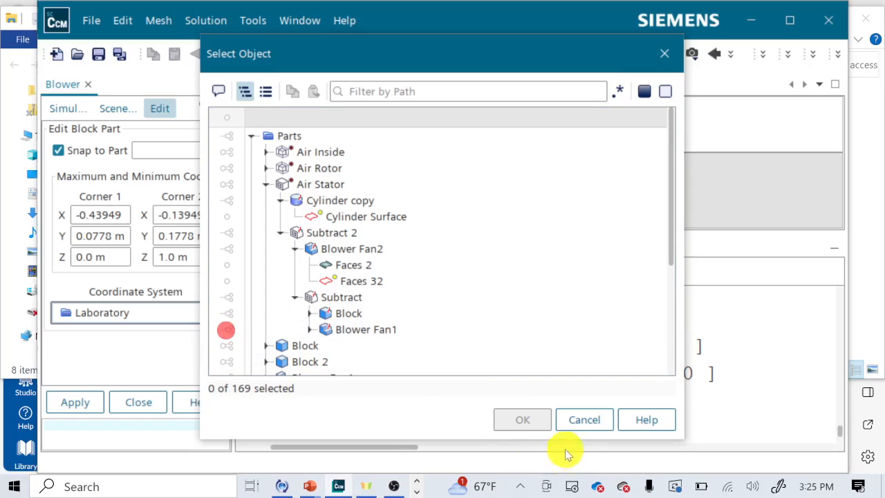
left_click(233, 330)
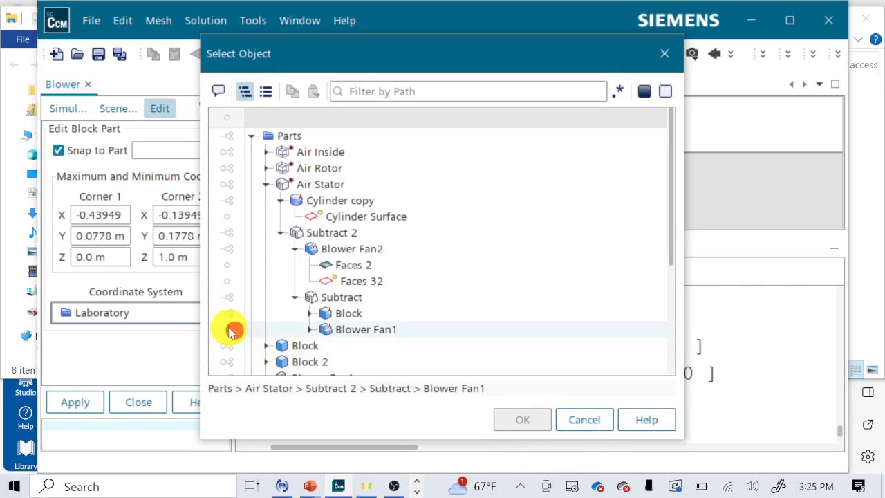
left_click(223, 295)
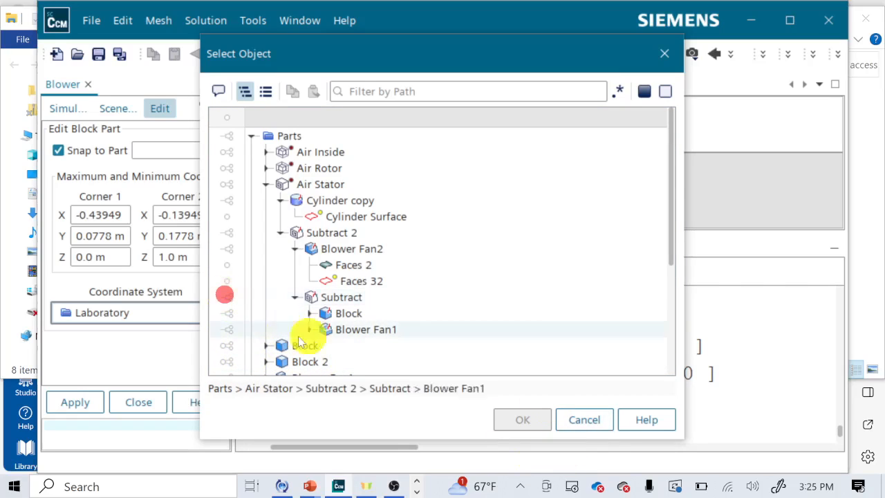
left_click(221, 137)
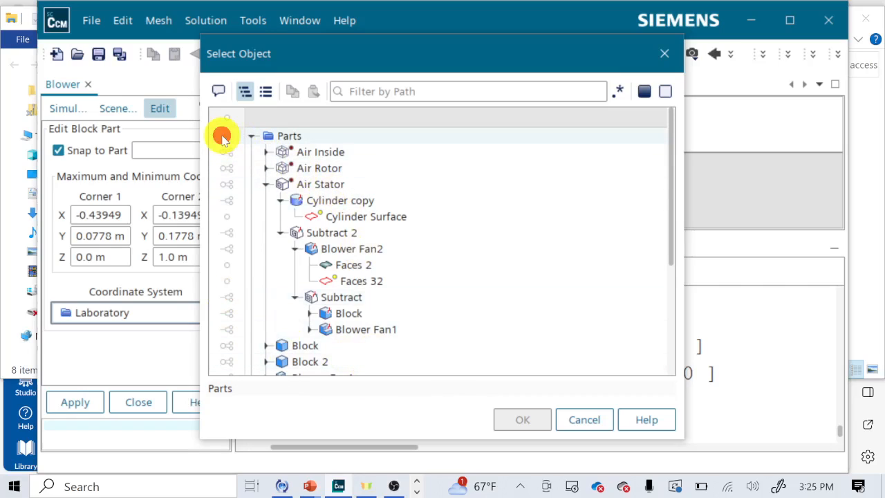
left_click(223, 153)
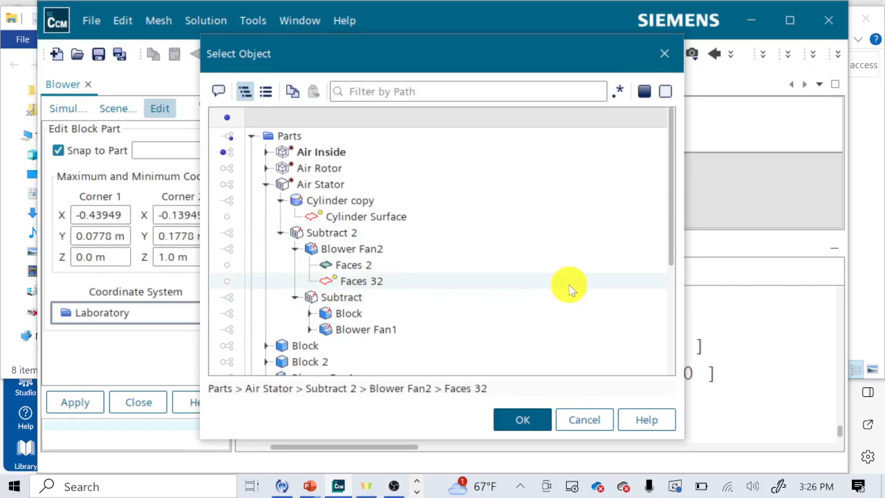
left_click(309, 332)
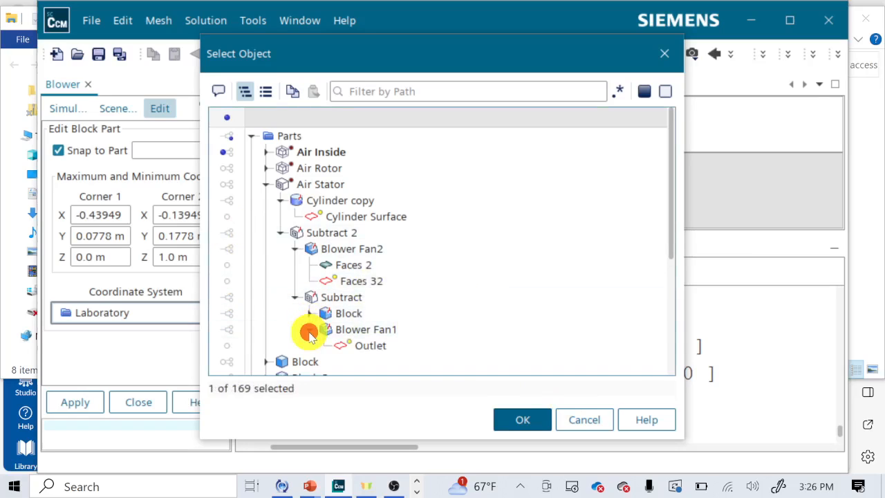
left_click(228, 346)
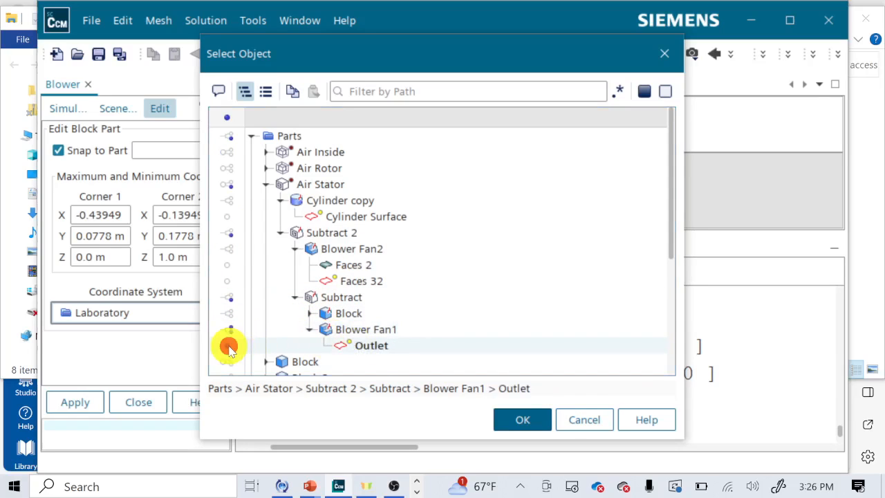
left_click(523, 420)
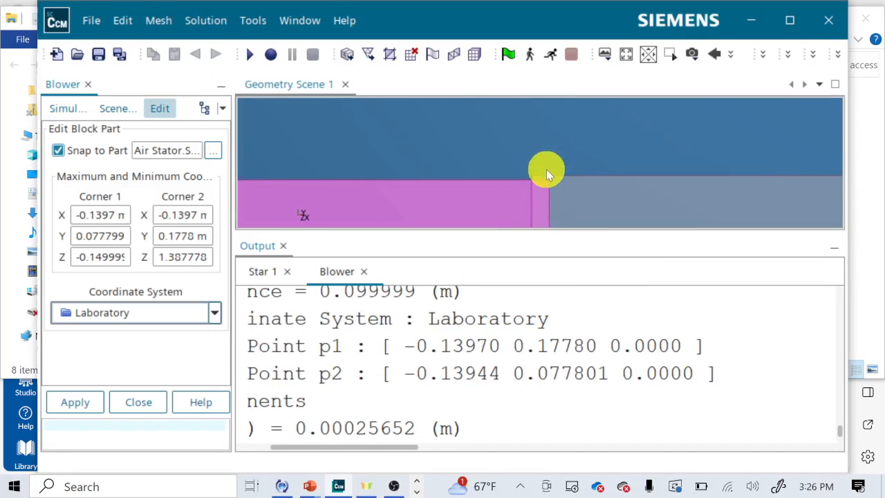
- Examine how the snapped block sits against the blower outlet and review which surface is chosen as its snap target
left_click(546, 169)
scroll(546, 170, "down", 10)
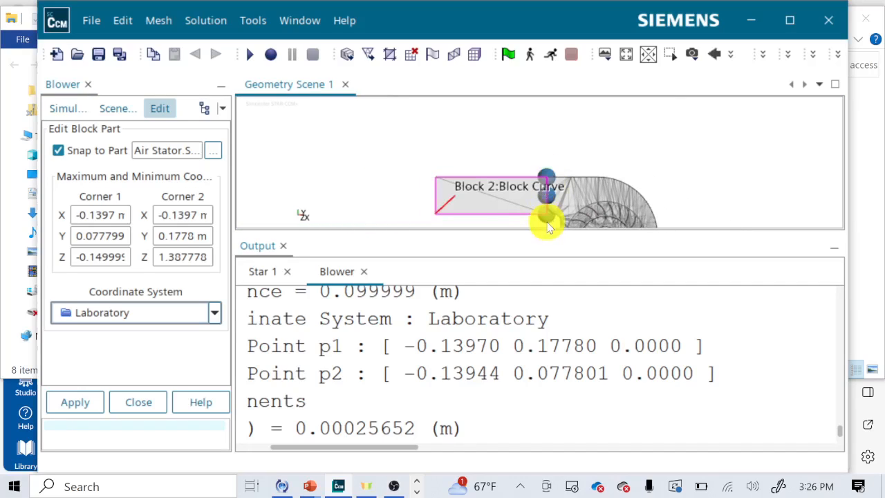
scroll(546, 221, "up", 5)
left_click(211, 150)
left_click(250, 135)
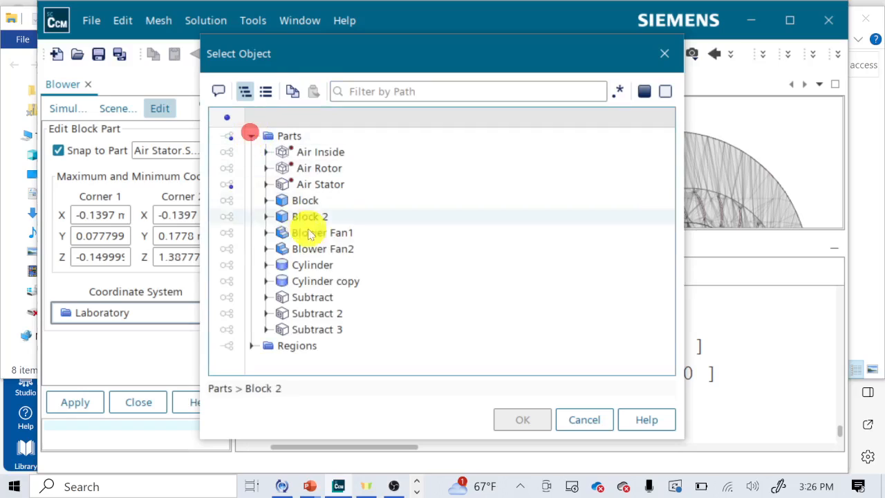
left_click(266, 184)
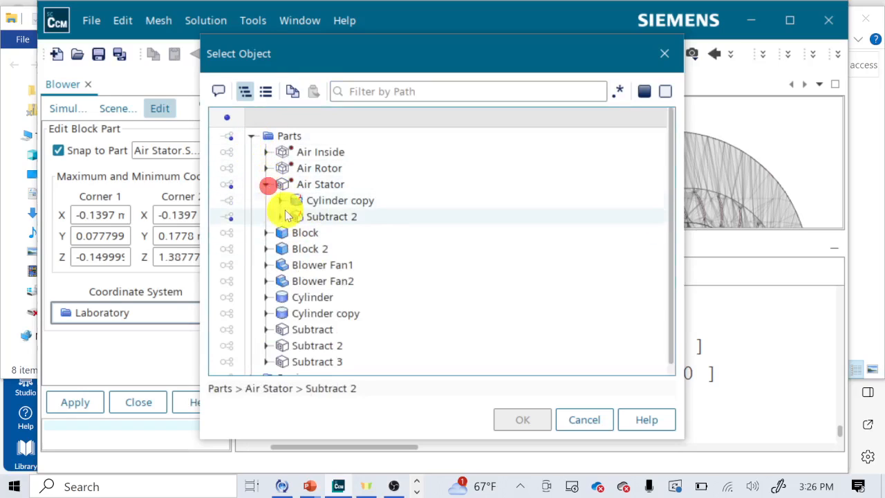
left_click(280, 216)
left_click(295, 248)
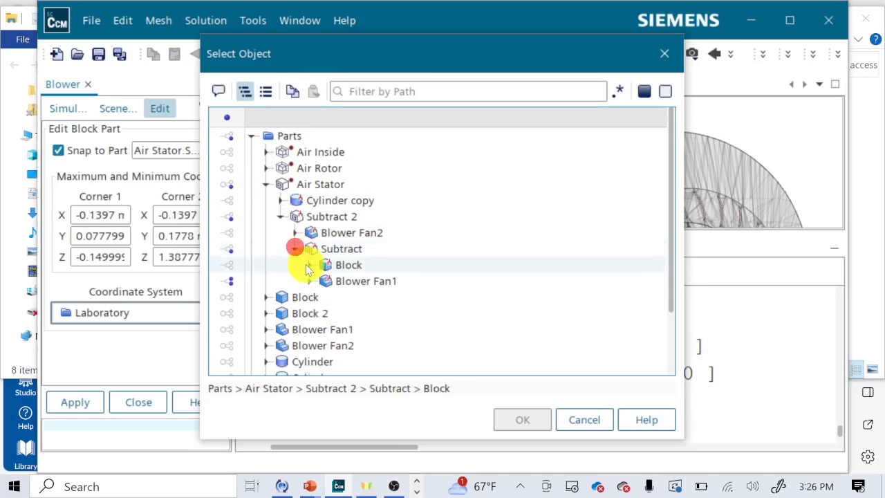
left_click(309, 281)
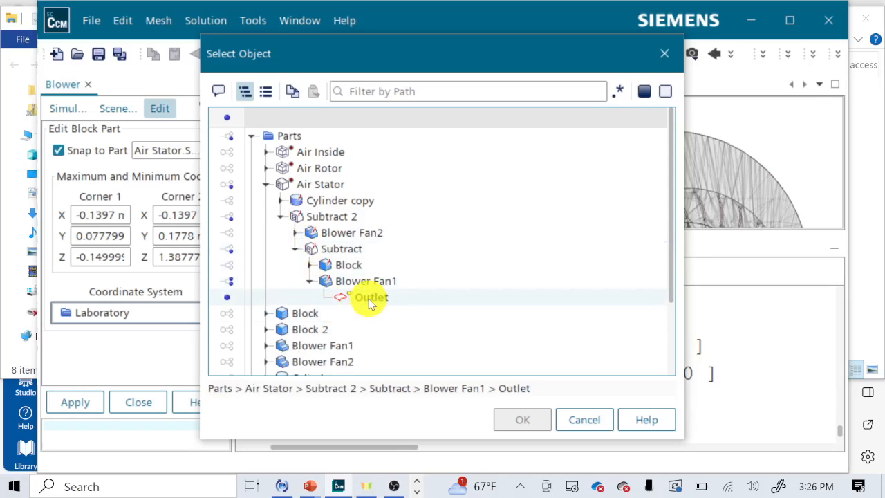
left_click(583, 420)
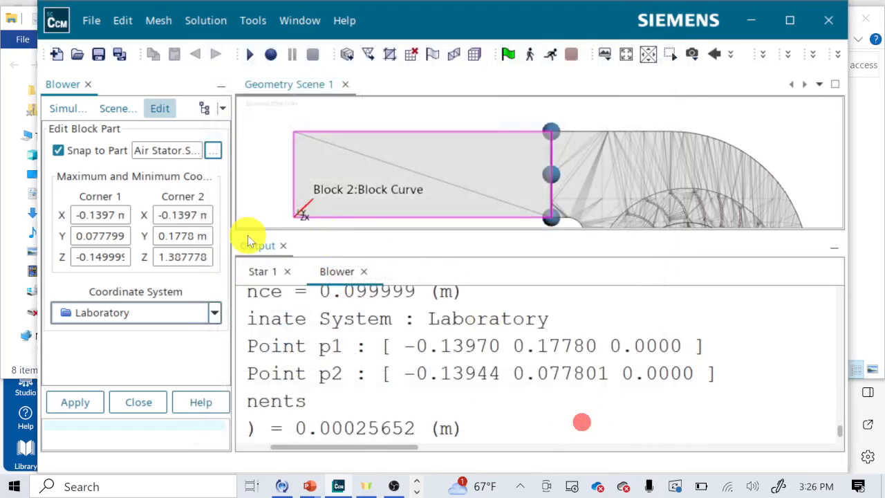
- Set Block 2's Corner 1 Y to 0.0778 m
left_click(109, 237)
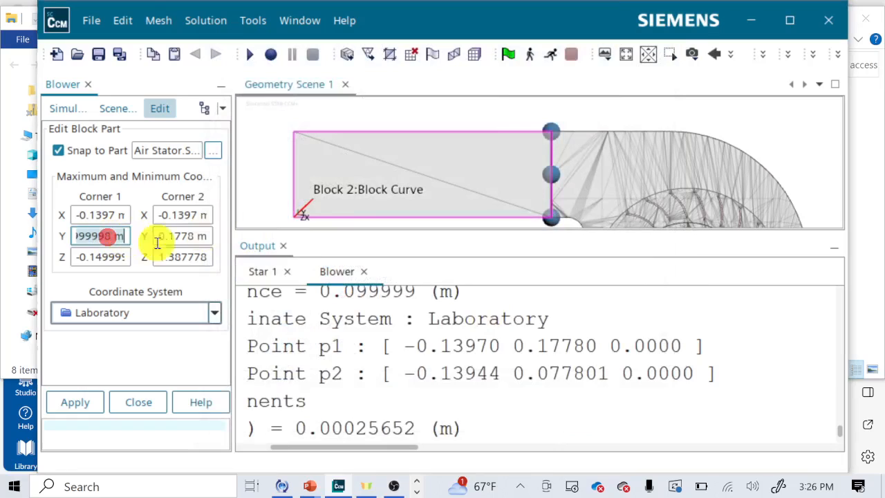
key("Left")
key("Left")
key("Left")
key("Left")
key("Left")
key("Left")
key("Left")
key("Left")
key("Left")
key("Left")
key("Left")
key("Left")
key("Left")
key("Left")
key("Left")
key("Left")
key("Left")
key("Left")
key("Left")
key("Left")
key("Left")
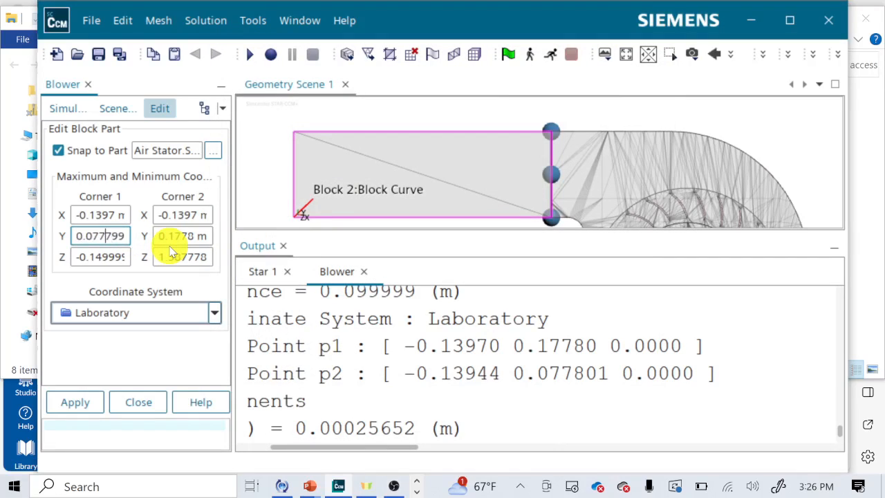
key("Right")
key("Right")
key("Right")
key("Right")
key("Right")
key("Right")
key("Right")
key("Right")
key("Return")
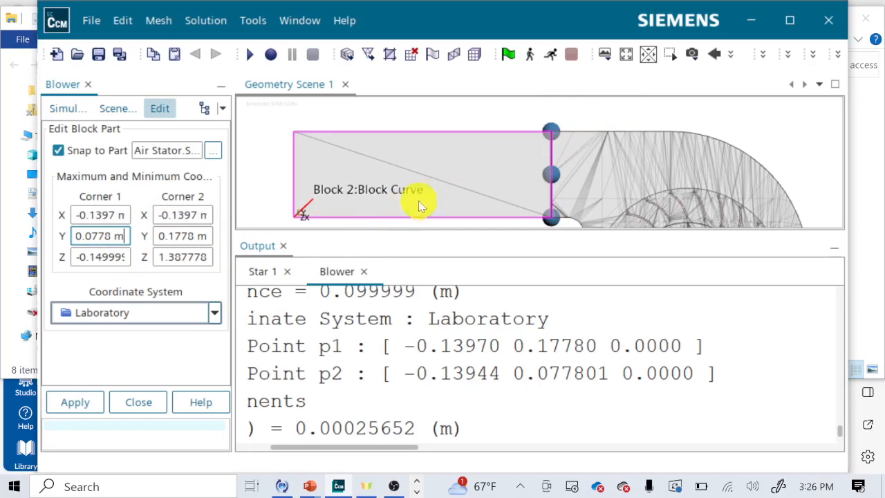
- Set the X coordinates of both Corner 1 and Corner 2 of Block 2 to -0.14 m
scroll(552, 133, "up", 6)
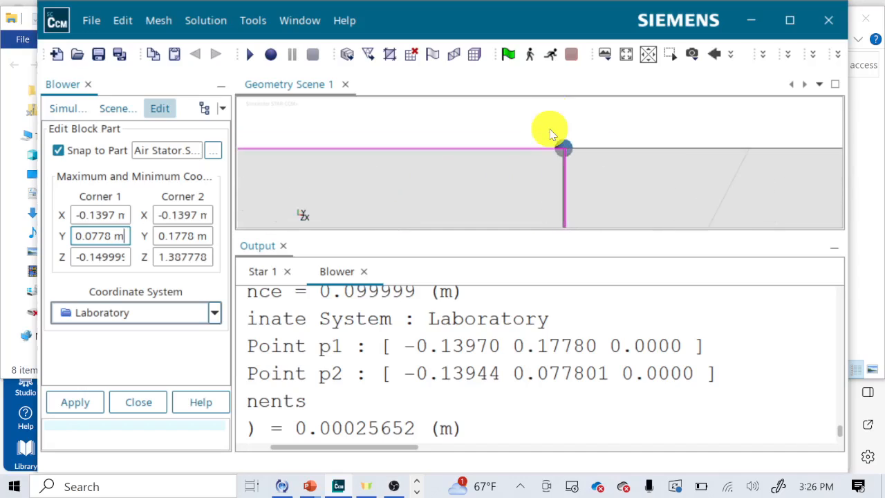
scroll(562, 150, "up", 5)
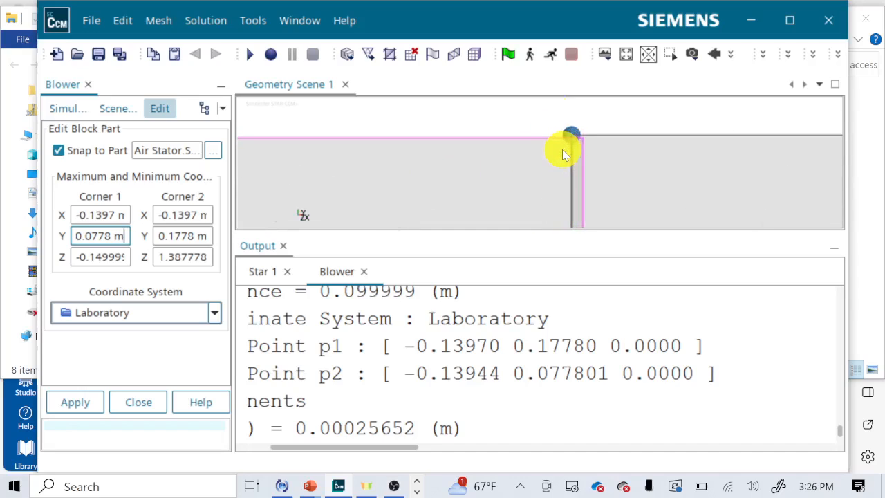
scroll(562, 153, "up", 2)
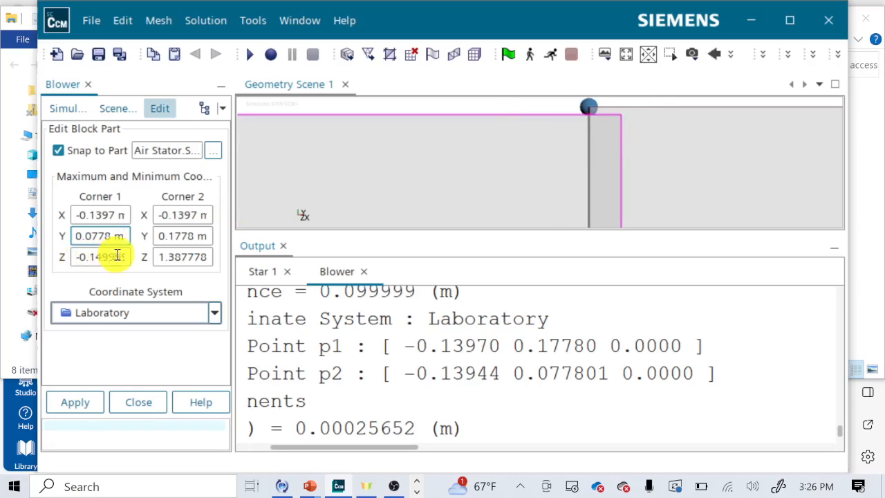
left_click(182, 235)
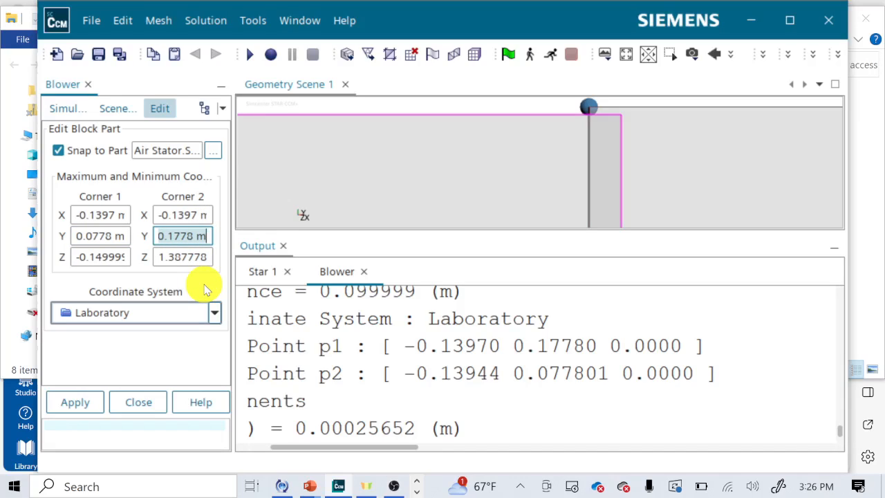
left_click(120, 215)
left_click(107, 215)
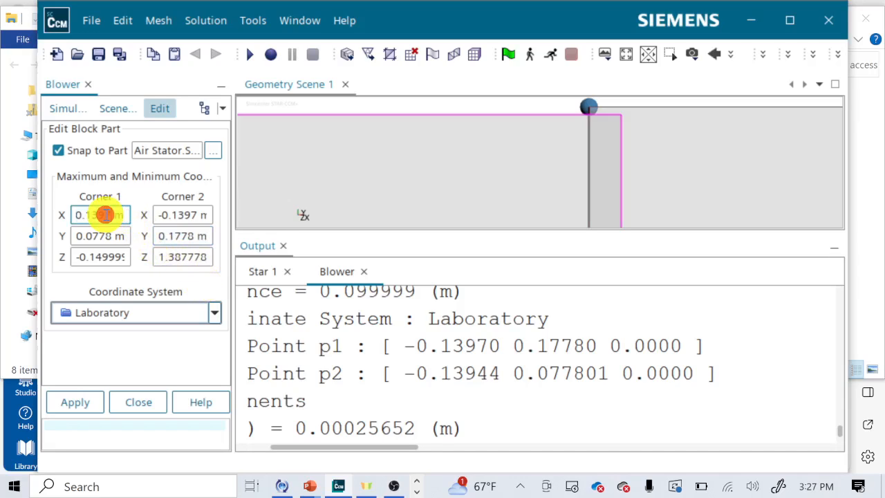
type("\\")
key("BackSpace")
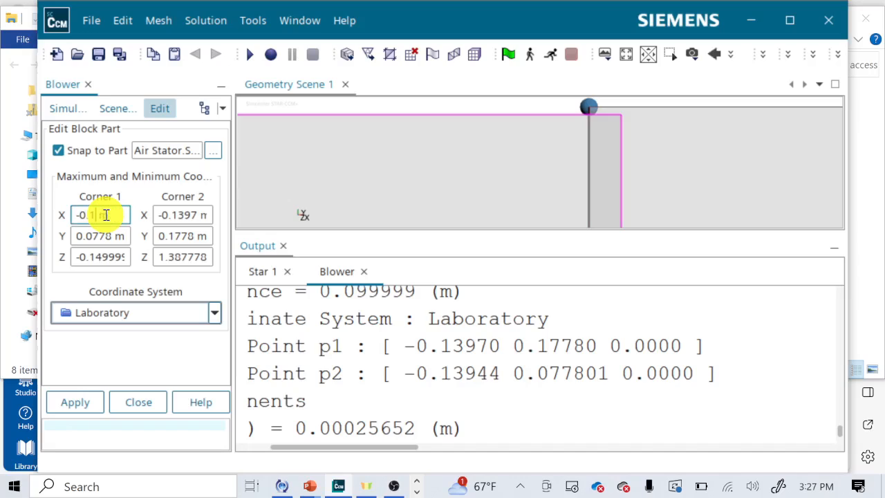
left_click(199, 213)
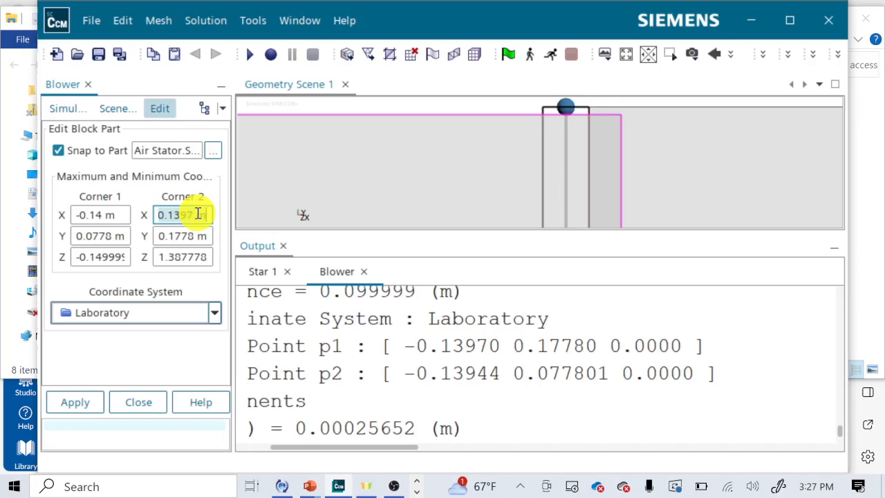
left_click(198, 213)
type("-0.14")
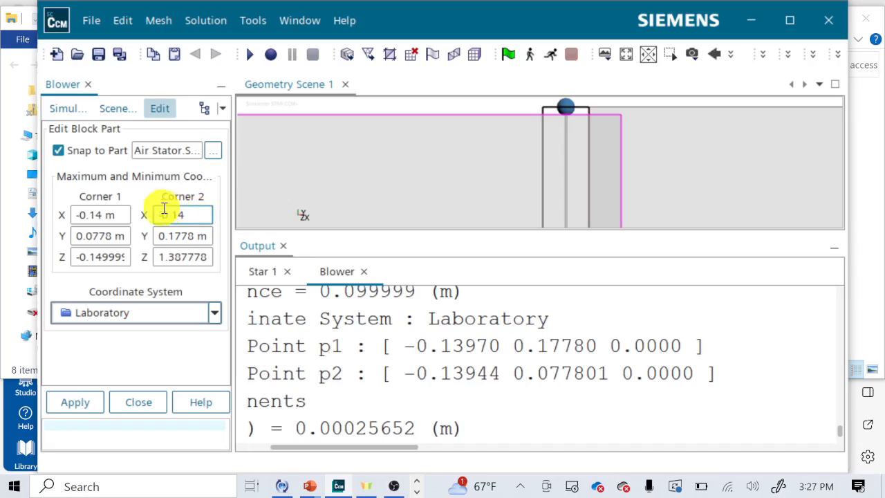
key("Return")
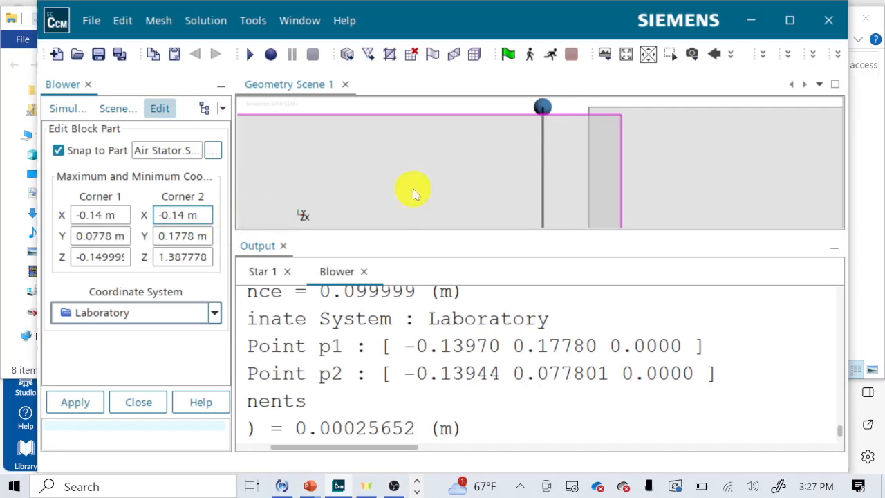
- Nudge Block 2's corner handle in the geometry scene and restore its Corner 1 Y to 0.0778 m
left_click_drag(545, 104, 573, 101)
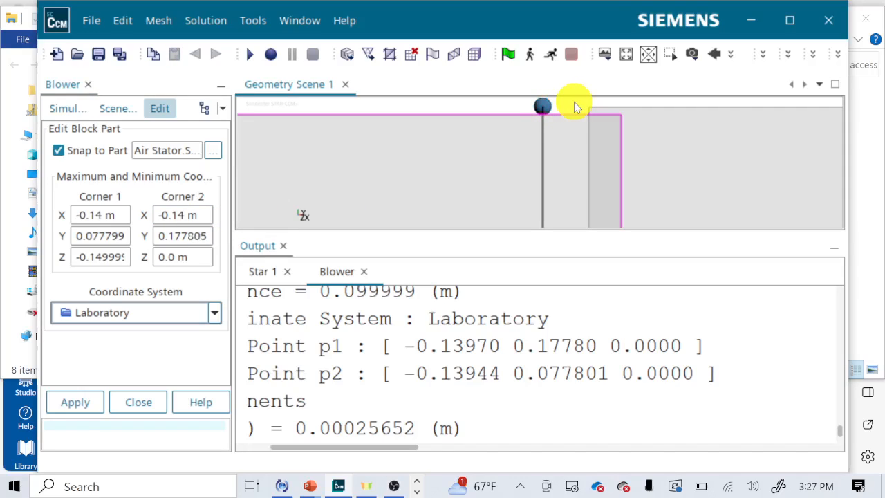
double_click(113, 236)
left_click(113, 235)
double_click(113, 236)
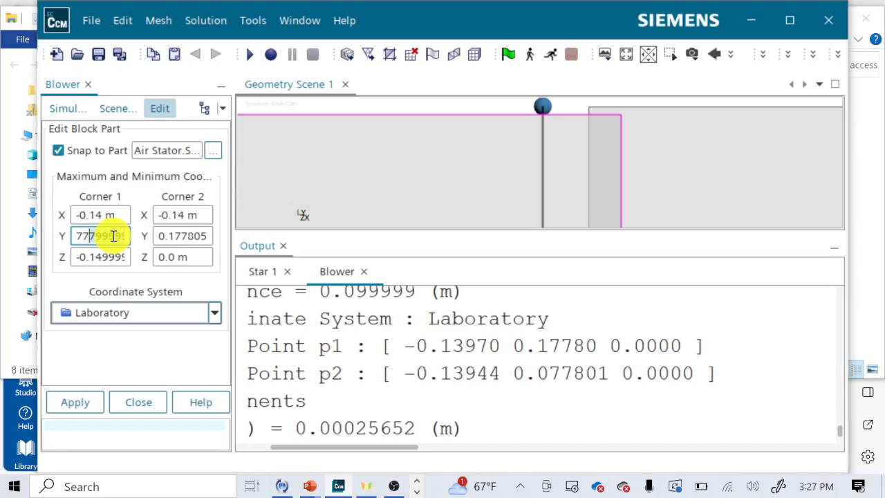
type("0.0778")
key("Return")
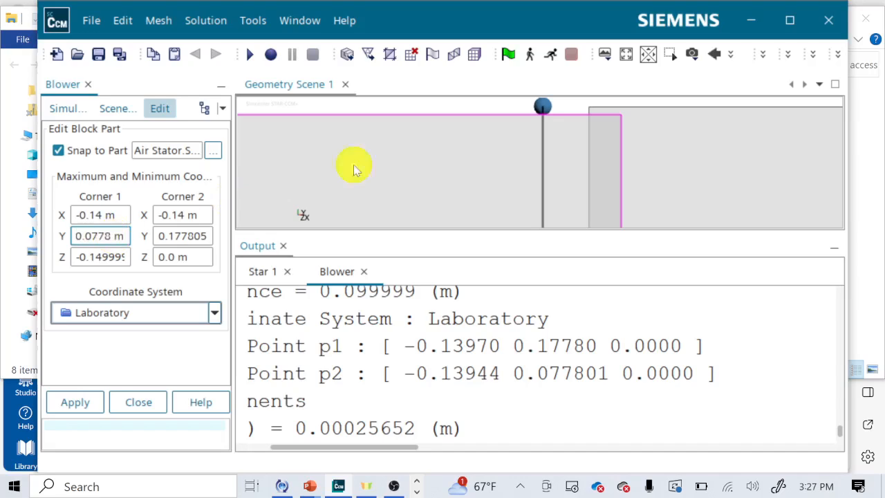
double_click(113, 215)
left_click(543, 105)
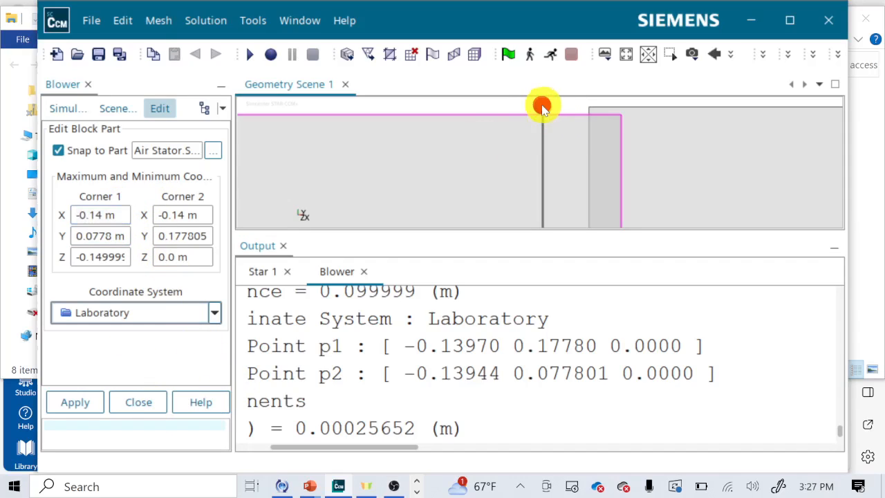
left_click_drag(596, 112, 619, 108)
left_click(103, 236)
left_click_drag(150, 247, 149, 247)
type("0.0")
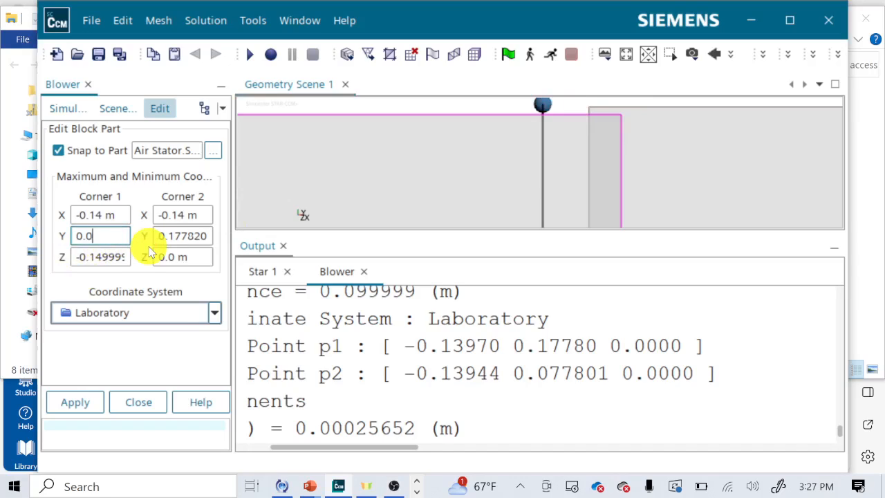
- Set Block 2's Corner 1 X to -0.139 m, refining it to -0.1396 m
left_click(113, 220)
left_click(129, 223)
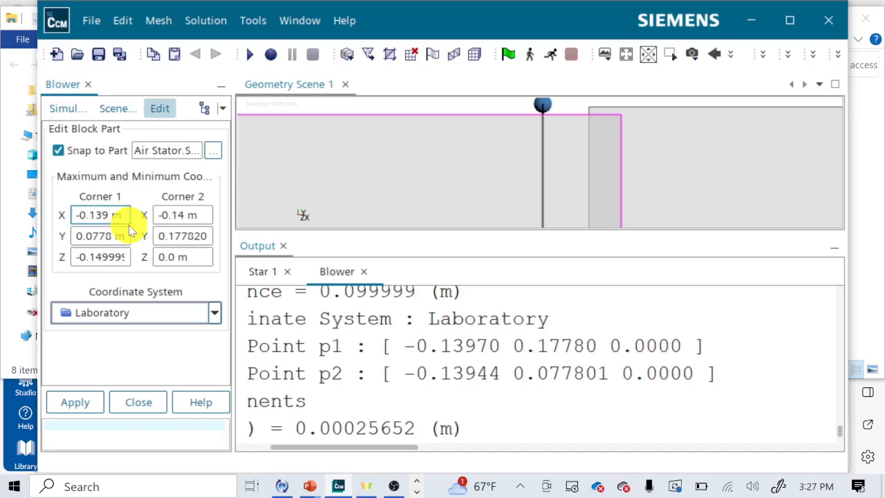
left_click(111, 216)
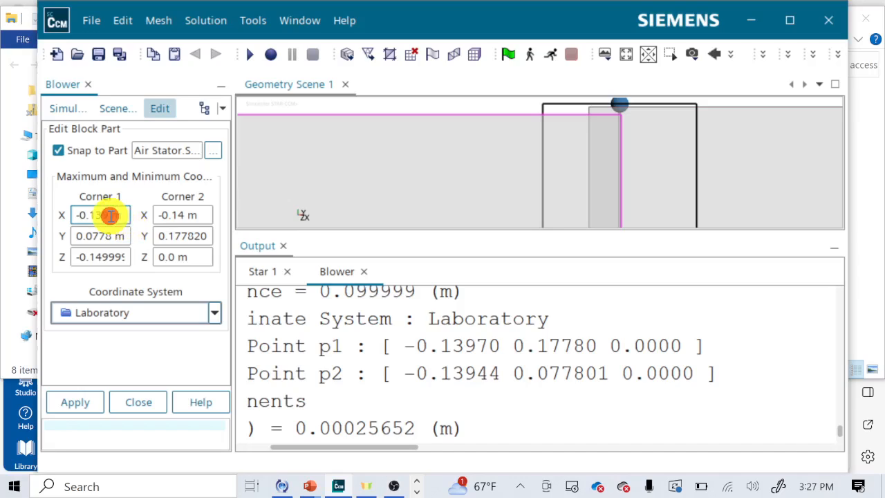
key("BackSpace")
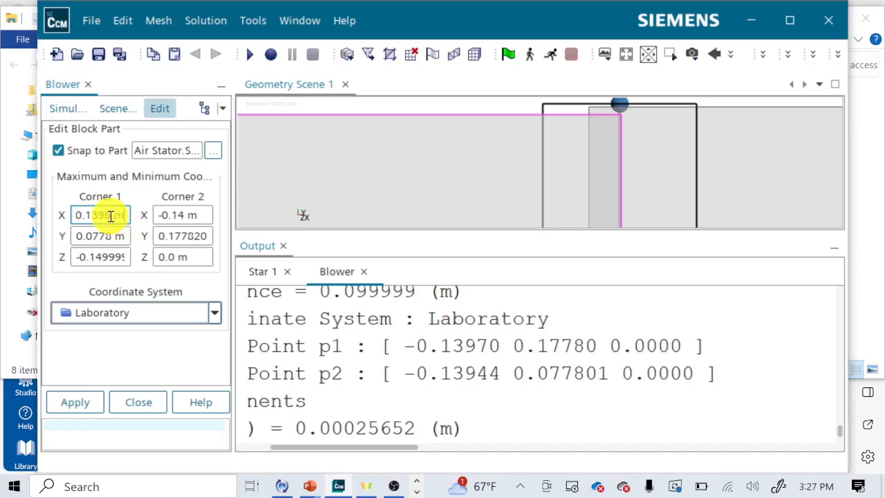
left_click(205, 213)
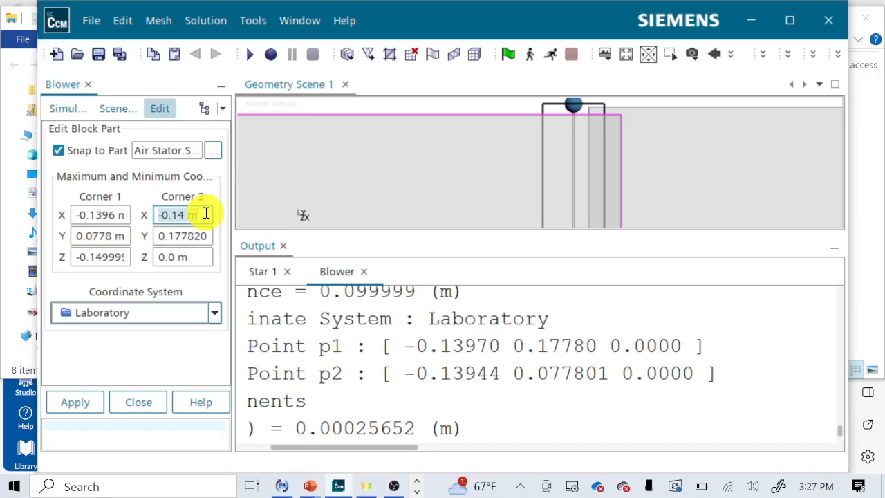
- Extend Block 2 away from the blower by setting its Corner 1 X to -0.4396 m
left_click(72, 215)
left_click(89, 215)
key("BackSpace")
type("4")
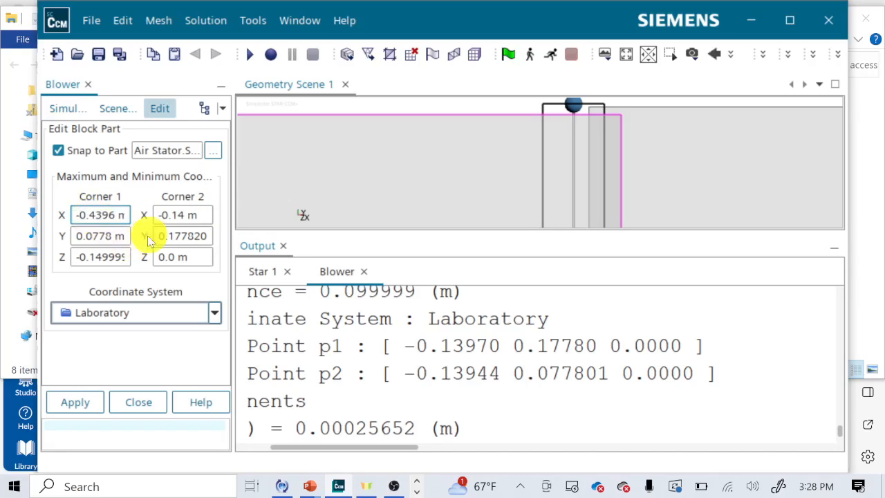
- Set Block 2's Corner 2 X to -0.1396 m
left_click(197, 214)
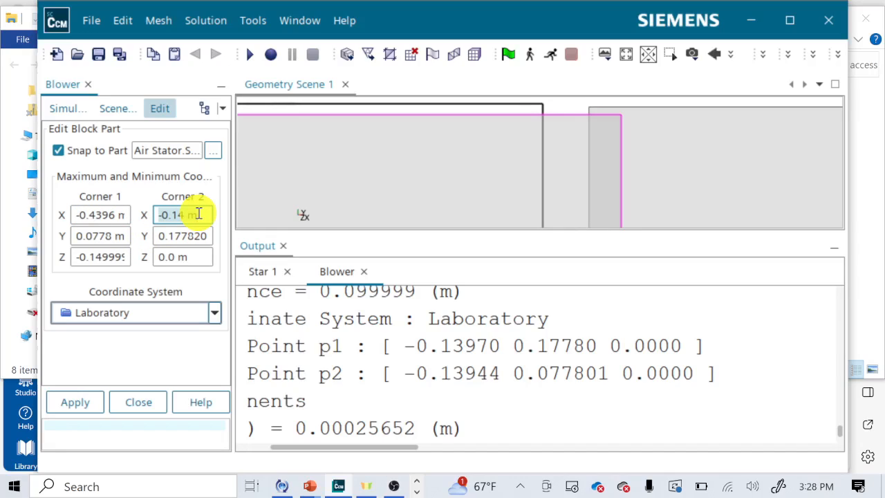
type("0")
type("-0.")
key("BackSpace")
key("BackSpace")
key("BackSpace")
key("BackSpace")
type("-0.1")
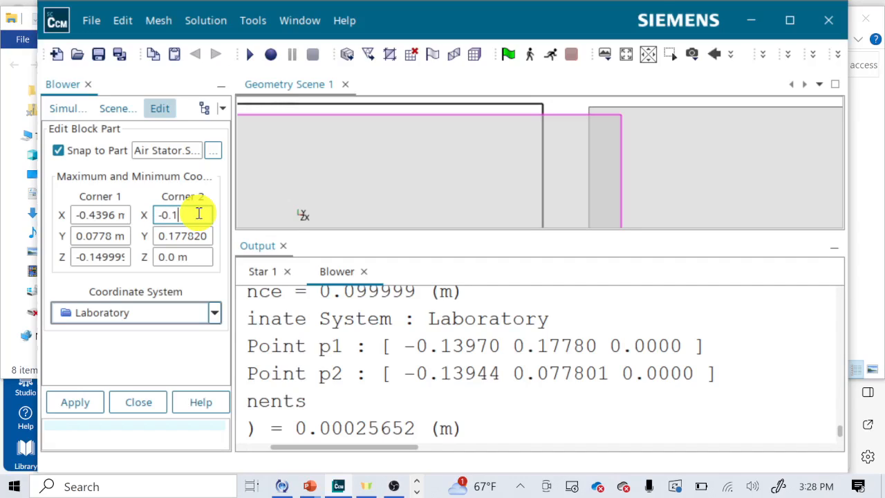
type("396")
key("Return")
- Fine-tune Block 2's Corner 2 X to -0.1397 m, then apply and close the block edit
left_click(195, 219)
key("BackSpace")
type("5")
key("Return")
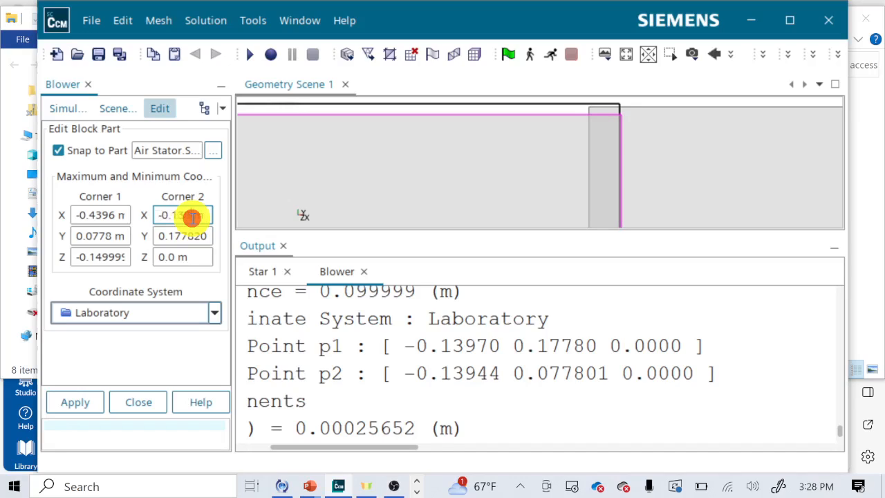
type("65")
key("Return")
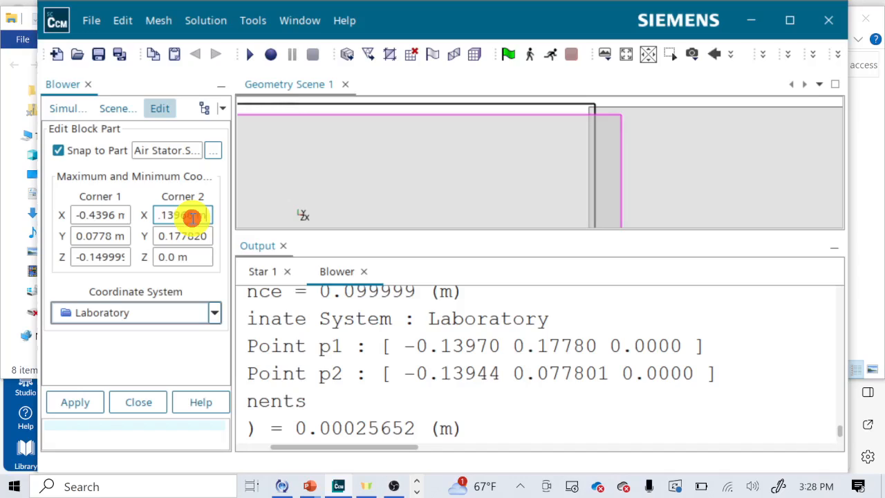
key("BackSpace")
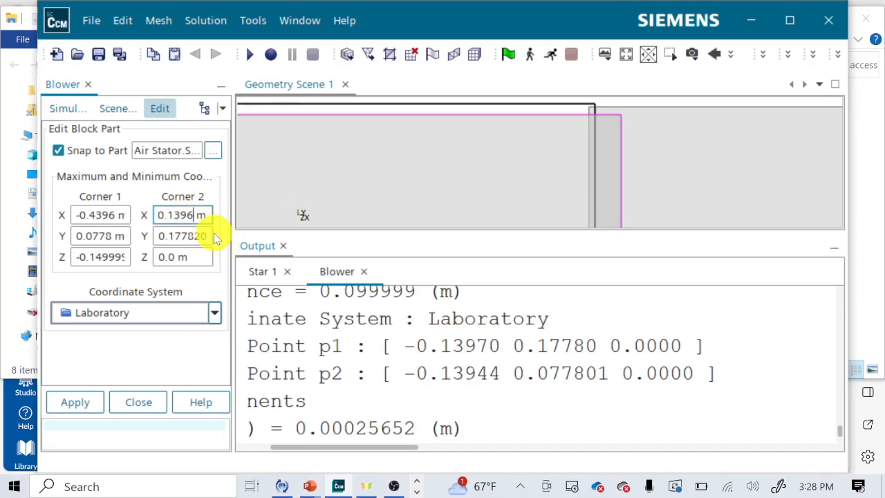
key("Return")
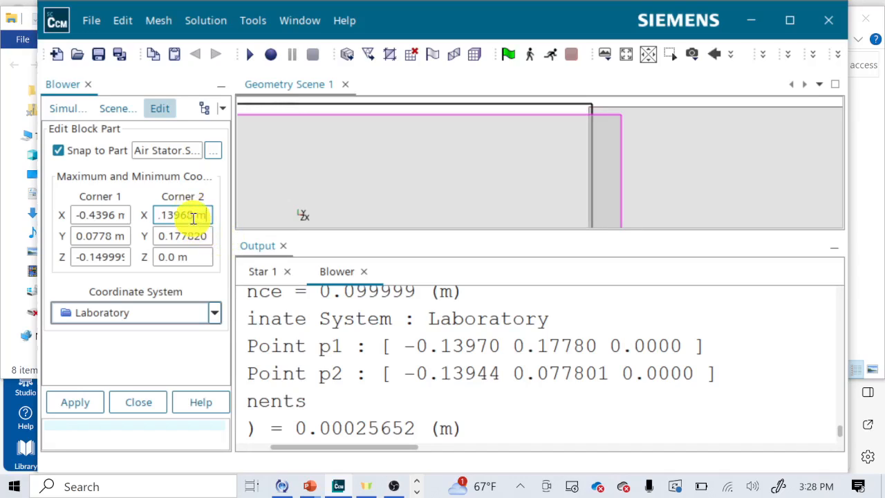
key("Return")
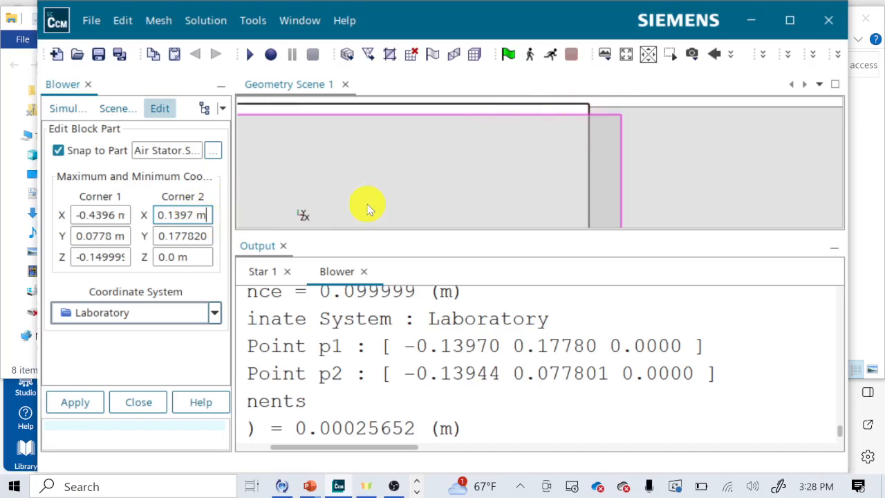
left_click(76, 404)
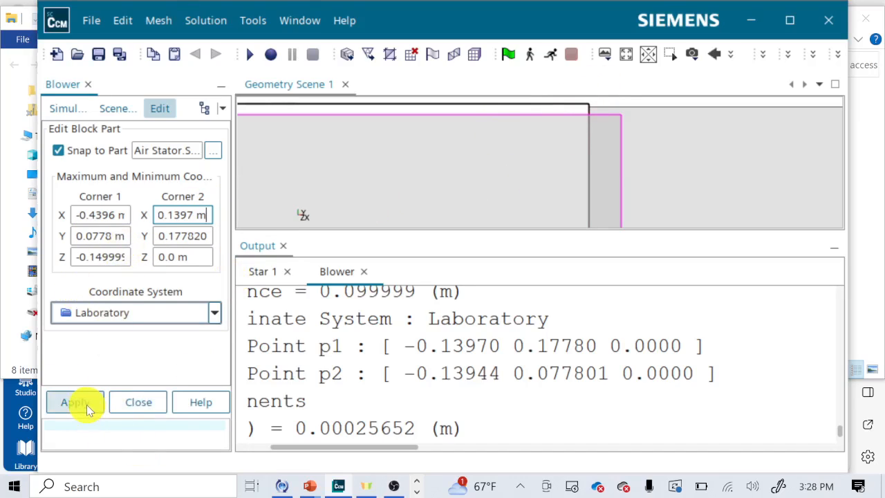
left_click(134, 403)
- Examine how the lower corner of Block 2 meets the blower outlet edge, up close and in overview
scroll(581, 122, "down", 2)
scroll(581, 123, "down", 3)
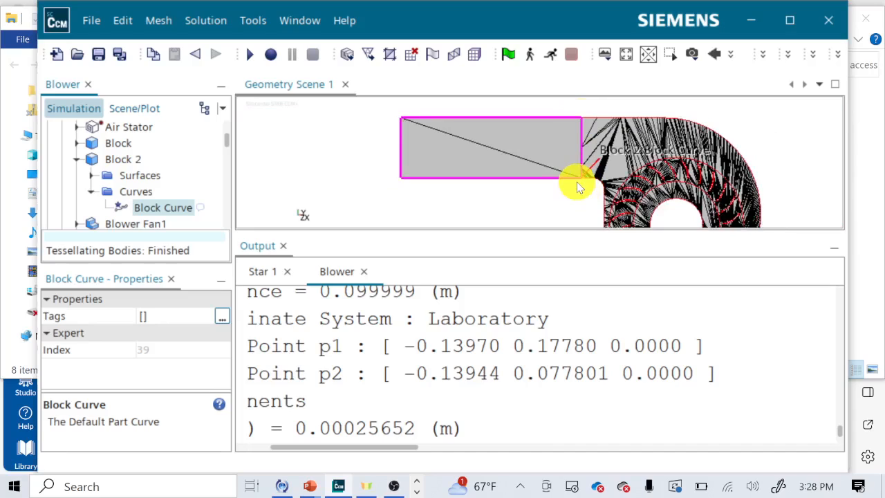
scroll(576, 182, "up", 3)
scroll(590, 175, "up", 5)
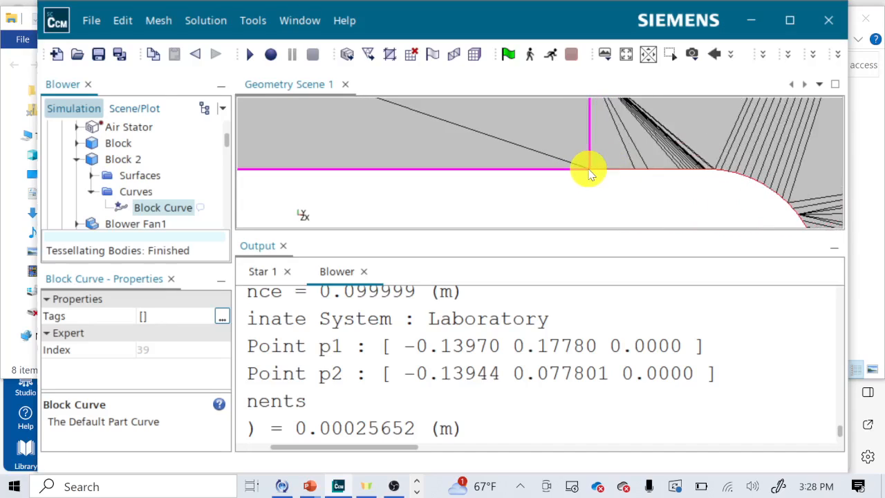
scroll(610, 156, "up", 5)
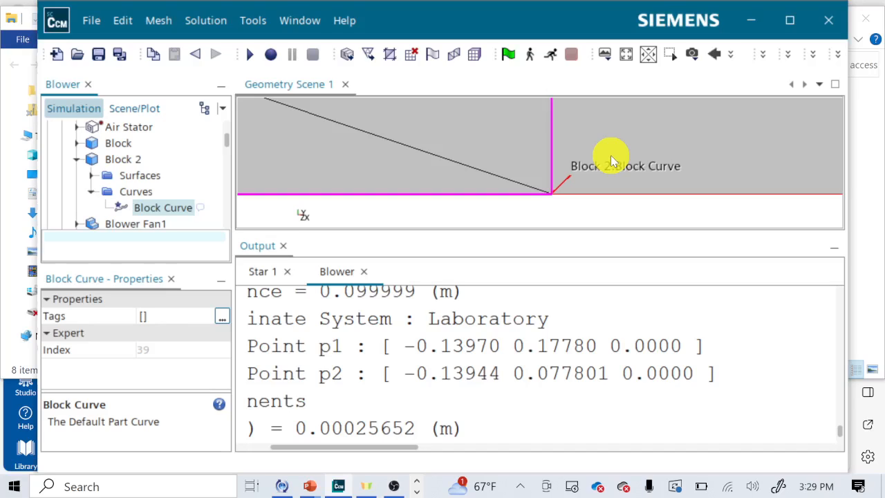
scroll(544, 178, "down", 3)
scroll(545, 182, "down", 10)
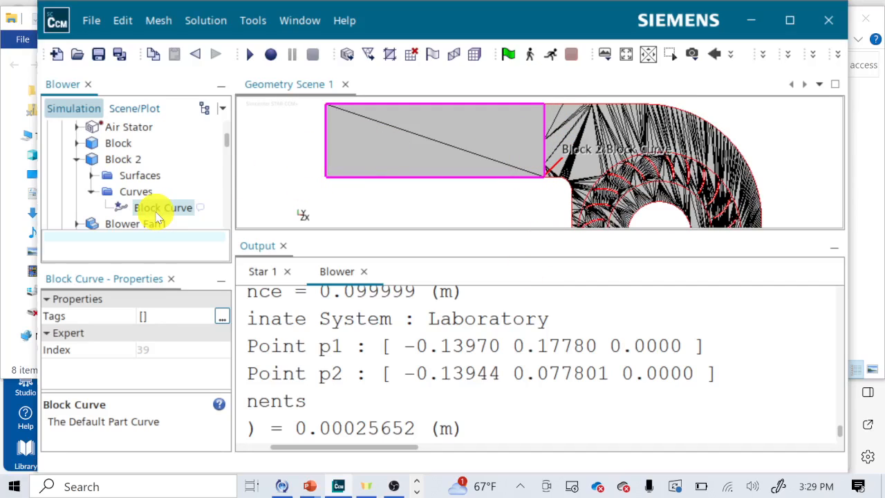
- Split Block 2's Block Surface by angle
left_click(91, 175)
left_click(128, 194)
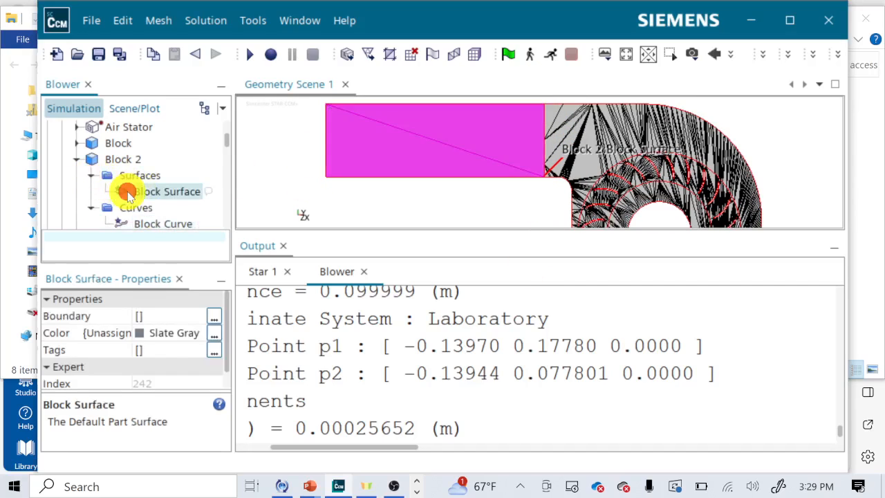
right_click(128, 194)
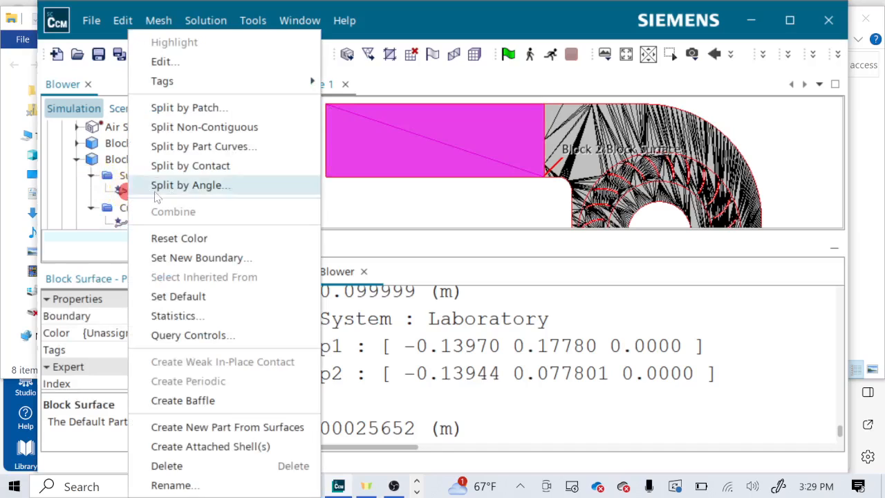
left_click(209, 186)
left_click(542, 441)
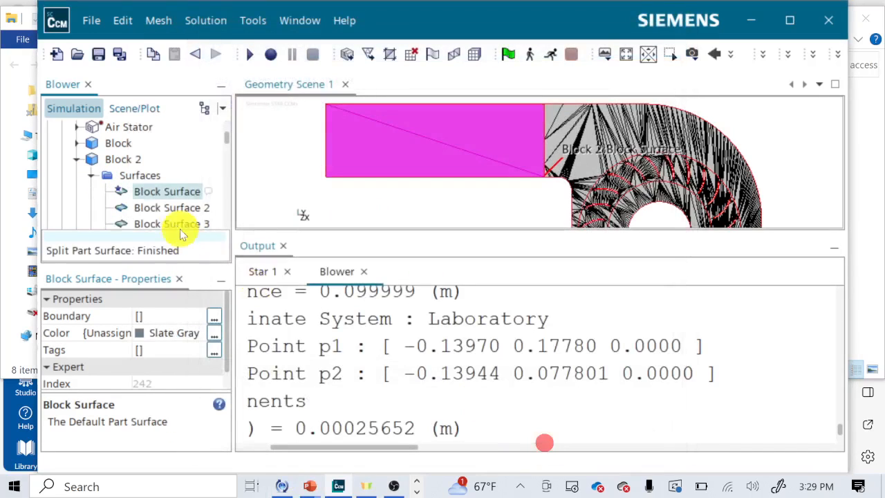
- Highlight each of Block 2's split surfaces, from Block Surface through Block Surface 6, to identify its location on the block
scroll(168, 148, "down", 3)
scroll(165, 152, "up", 1)
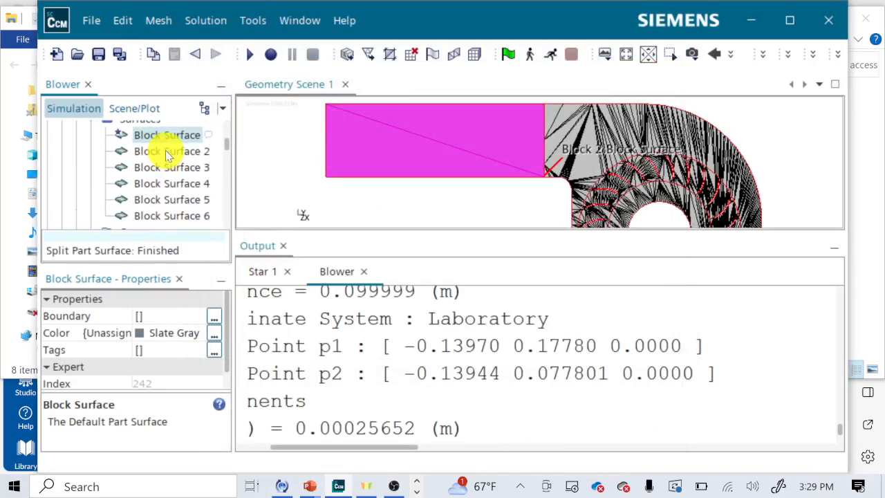
left_click(166, 151)
left_click(164, 128)
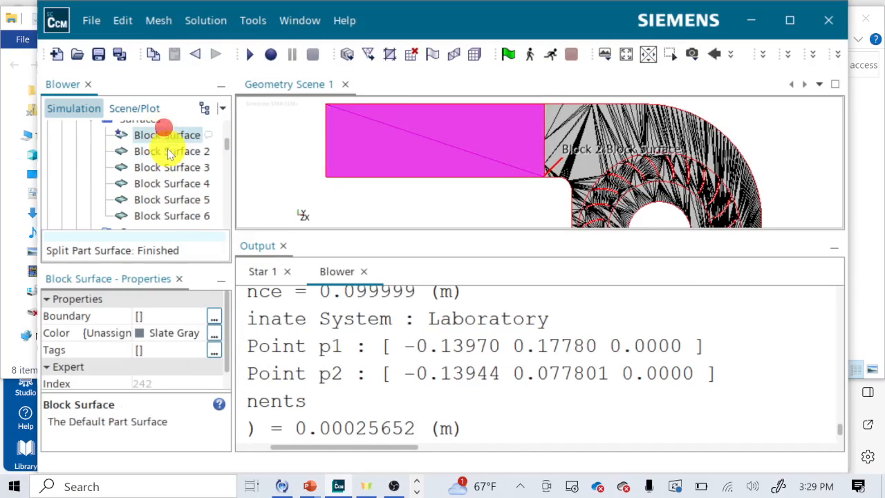
left_click(173, 152)
left_click(174, 168)
left_click(178, 183)
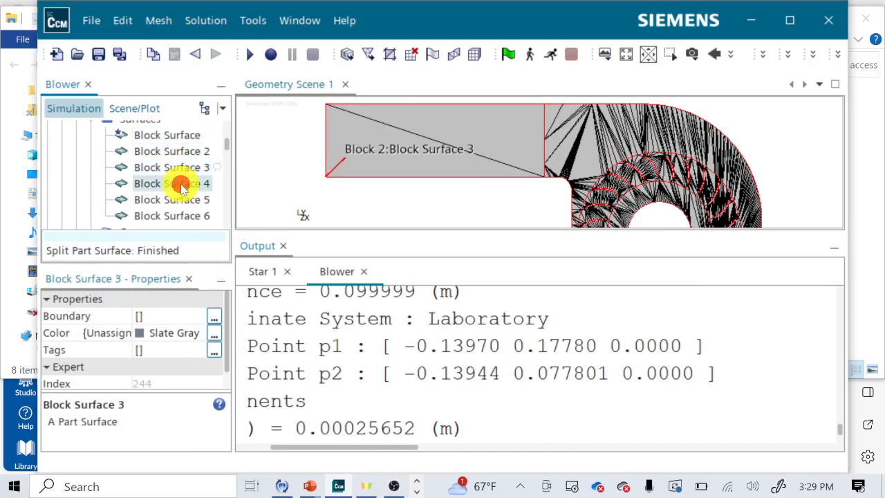
left_click(181, 199)
left_click(171, 184)
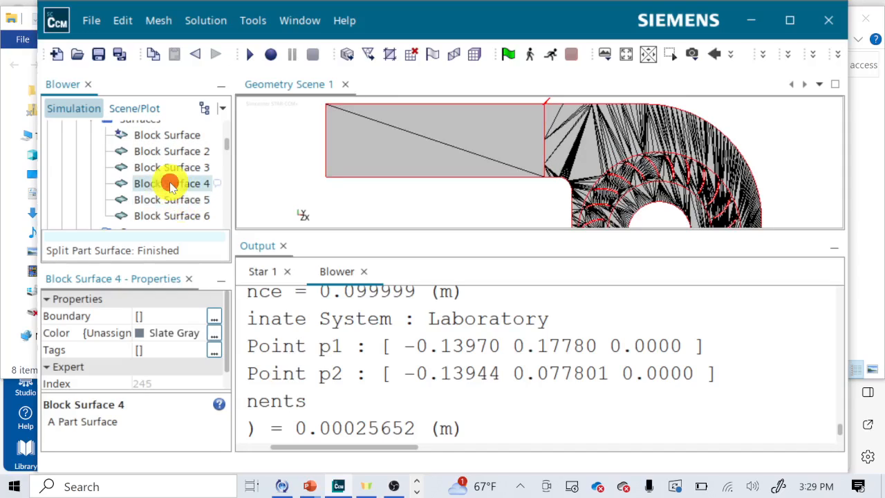
left_click(177, 200)
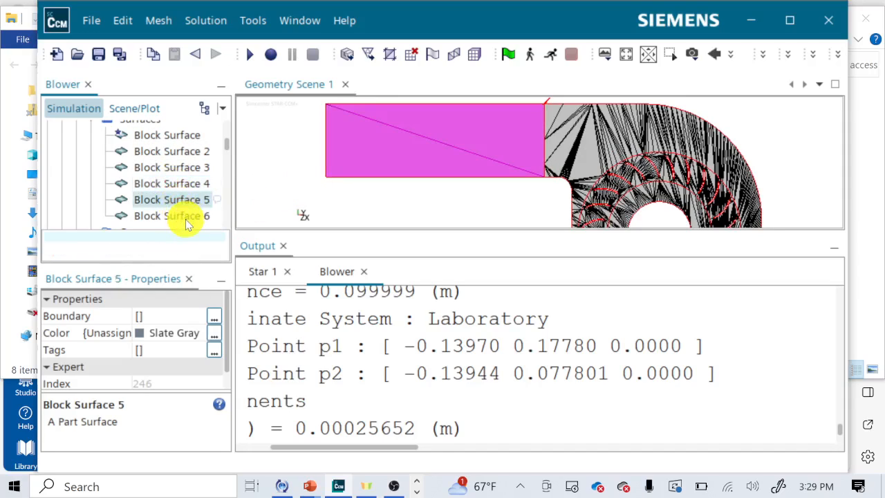
left_click(184, 217)
- Highlight Block 2's split surfaces individually again, finishing on Block Surface 6, to identify which face meets the blower outlet
scroll(424, 134, "down", 4)
scroll(425, 136, "down", 3)
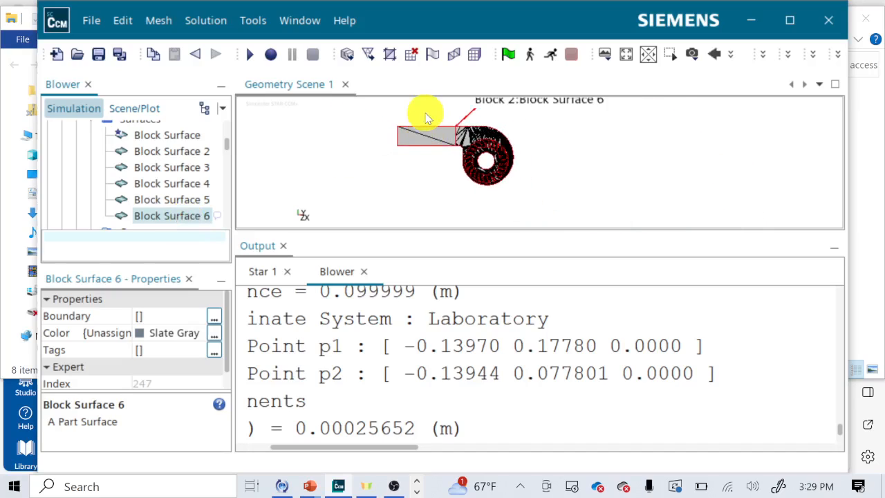
scroll(425, 116, "up", 5)
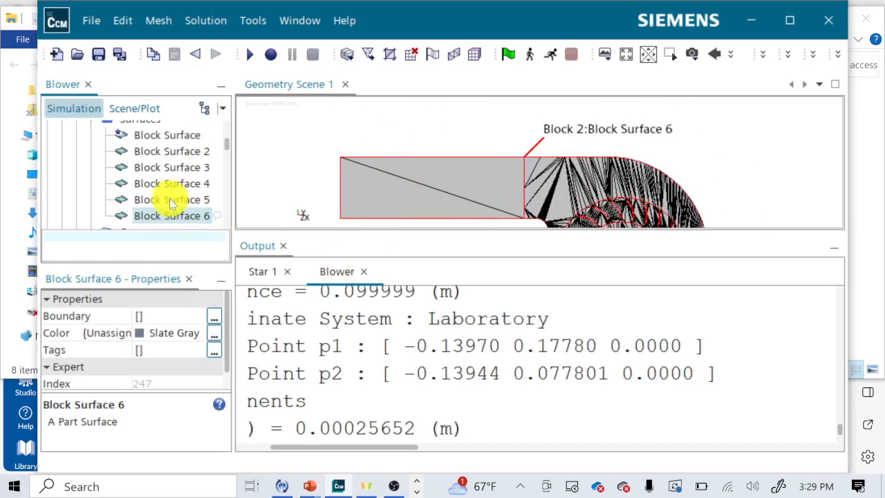
left_click(761, 155)
middle_click_drag(760, 155, 681, 153)
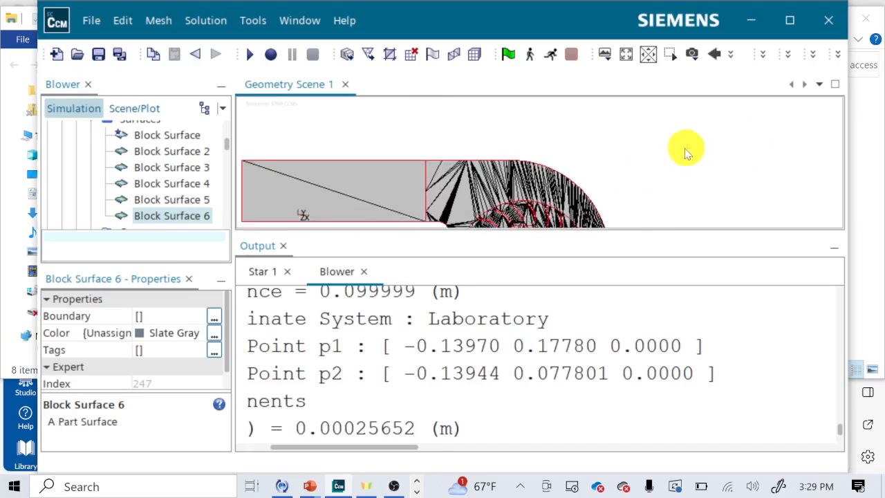
left_click(157, 200)
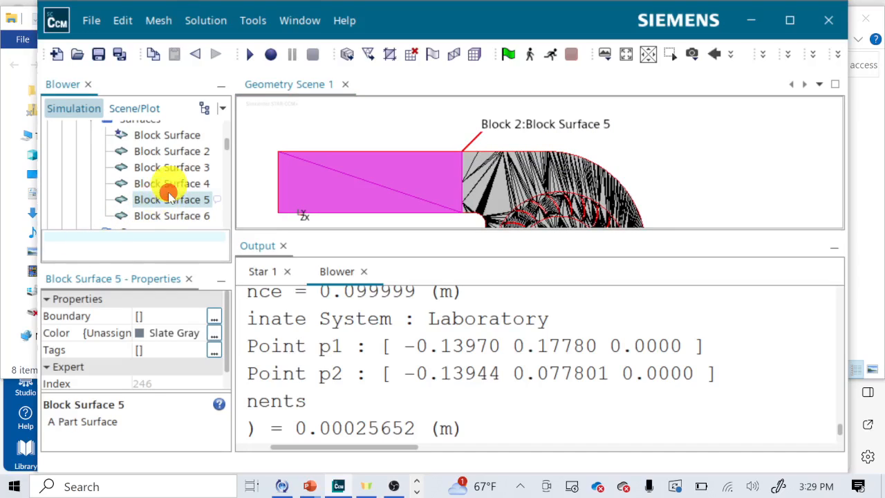
left_click(162, 184)
left_click(159, 167)
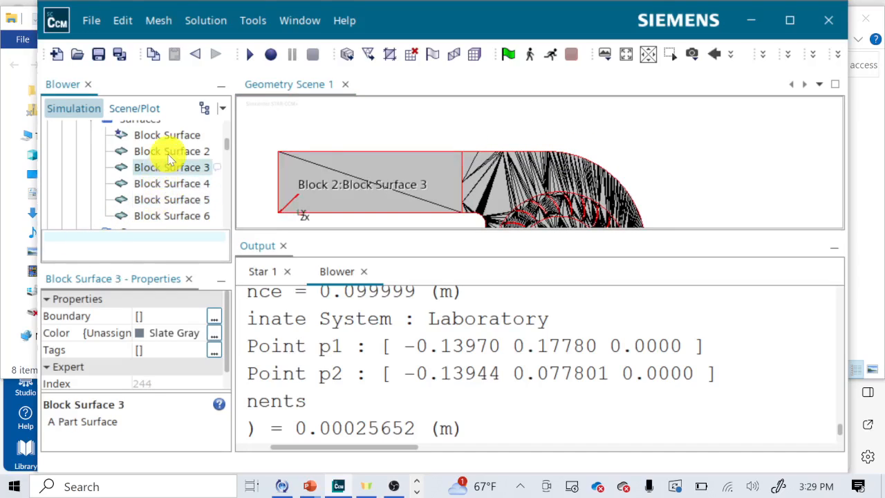
left_click(168, 151)
left_click(159, 134)
left_click(181, 199)
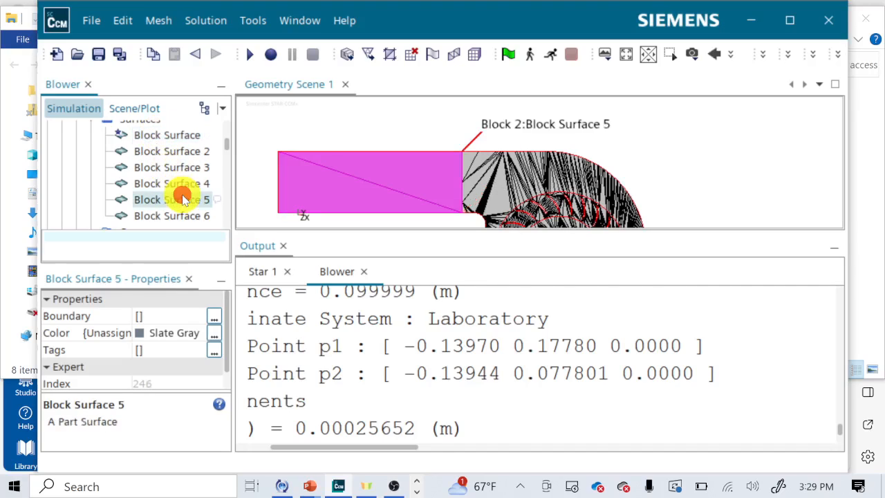
left_click(184, 215)
left_click(176, 184)
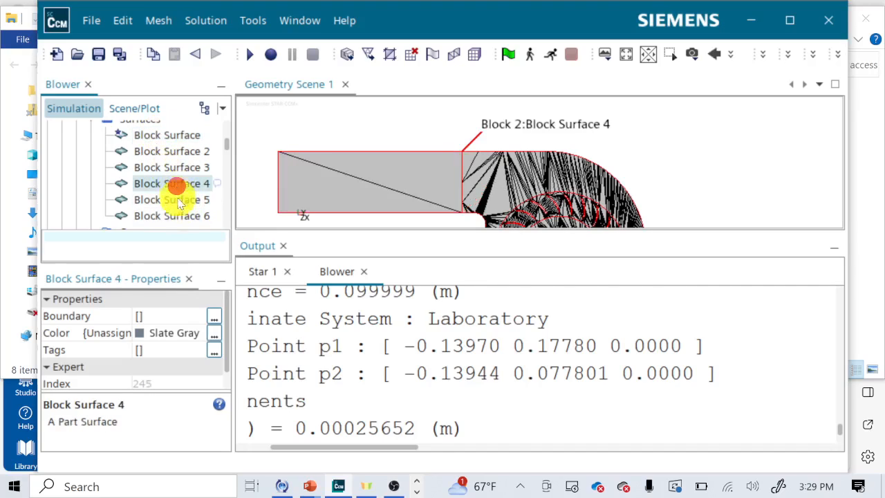
left_click(183, 216)
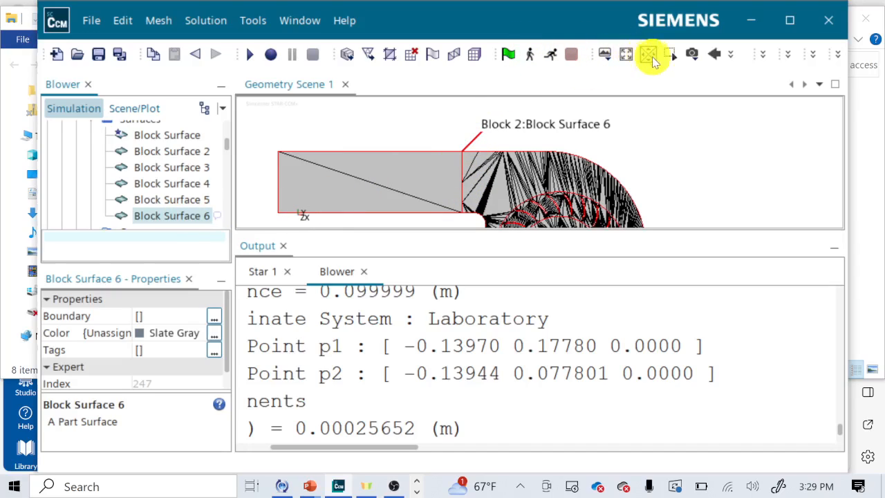
- Switch Geometry Scene 1 to perspective projection and enlarge the scene area to inspect Block Surface 6 beside the outlet
left_click(652, 55)
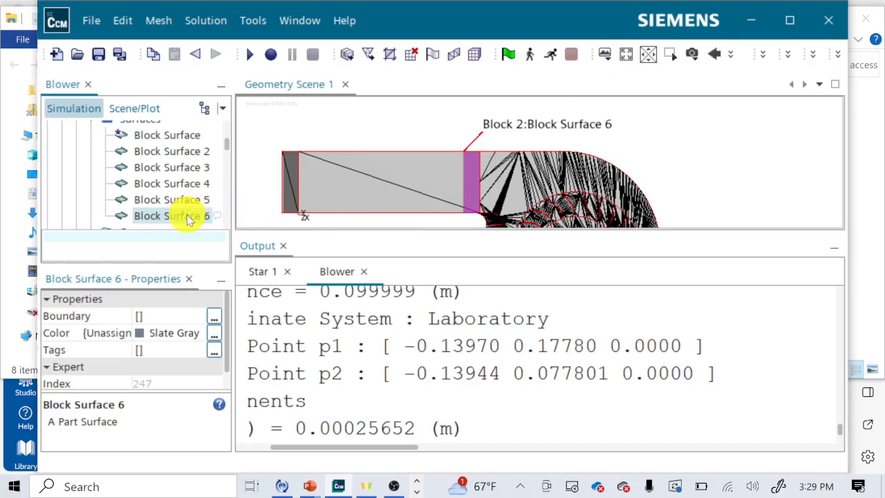
scroll(186, 215, "down", 2)
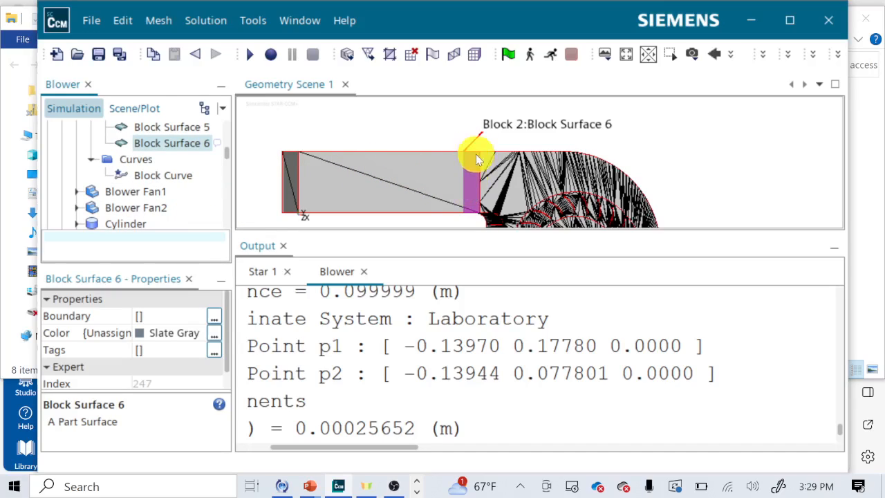
left_click_drag(474, 231, 466, 430)
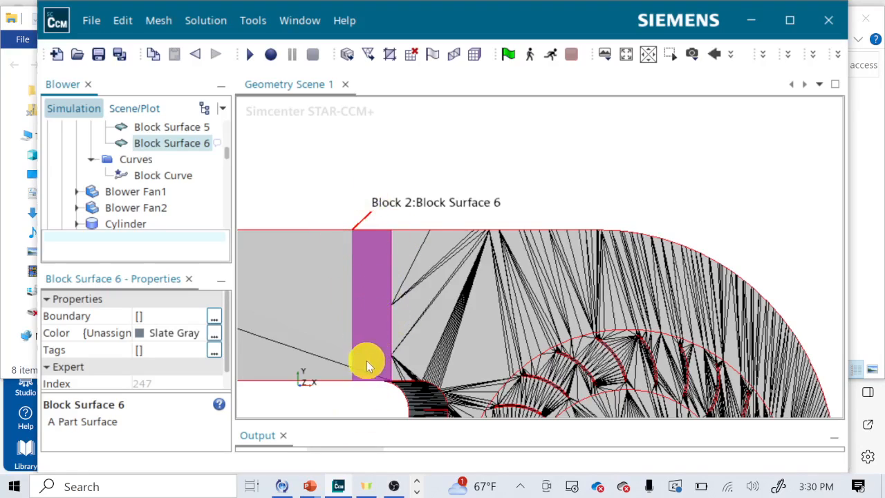
- Create a weak in-place contact between Block 2's Block Surface 6 and the Outlet surface of Blower Fan1 inherited by Air Stator
scroll(142, 211, "down", 3)
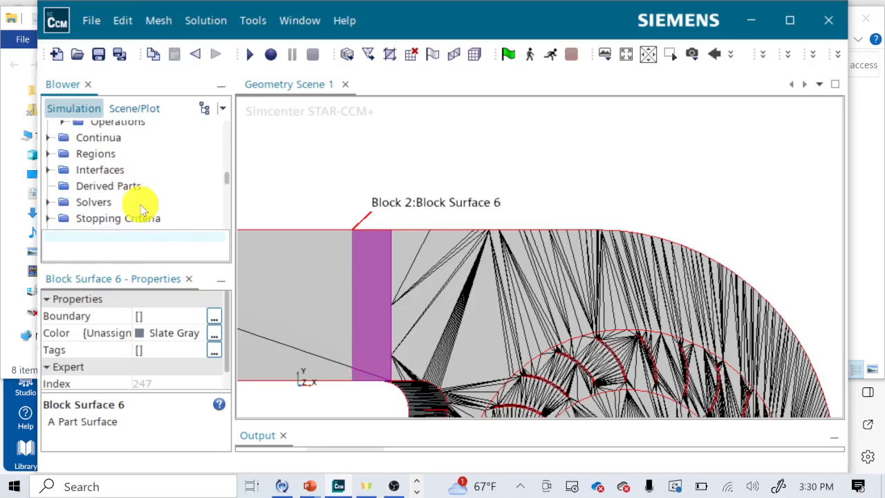
scroll(141, 211, "up", 5)
scroll(141, 204, "up", 3)
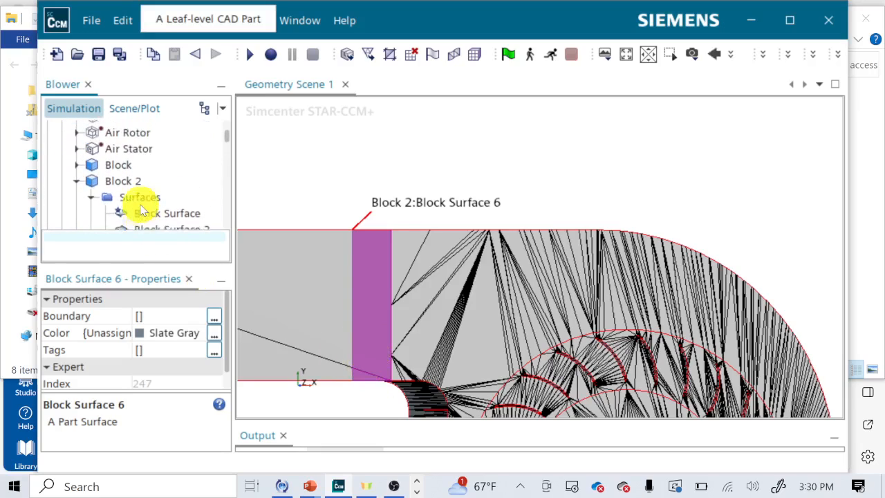
left_click(76, 184)
scroll(73, 184, "down", 2)
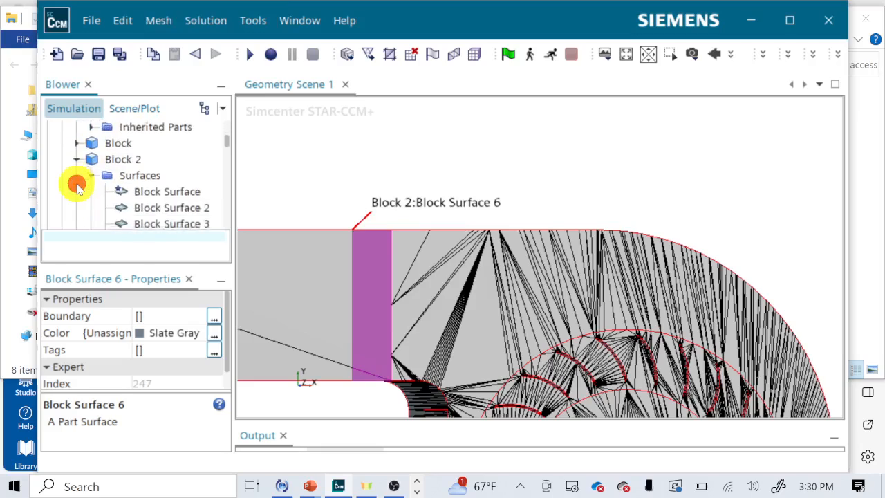
scroll(107, 204, "down", 3)
scroll(110, 209, "up", 4)
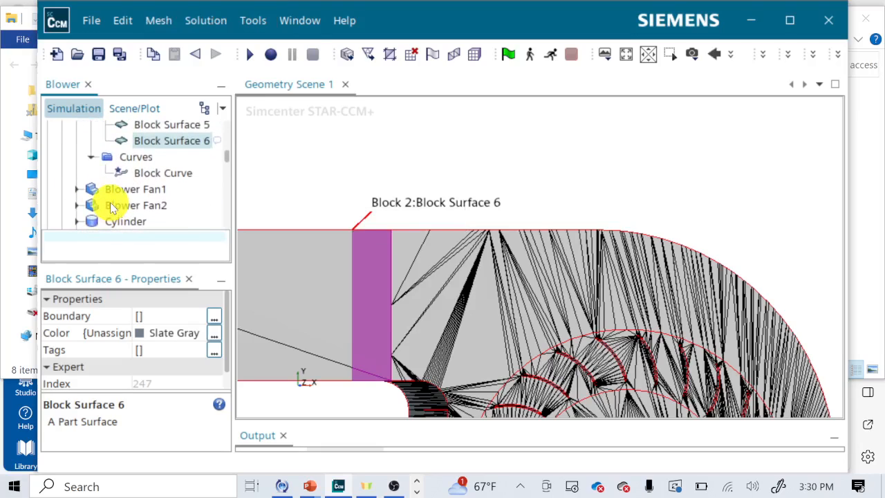
scroll(112, 209, "up", 2)
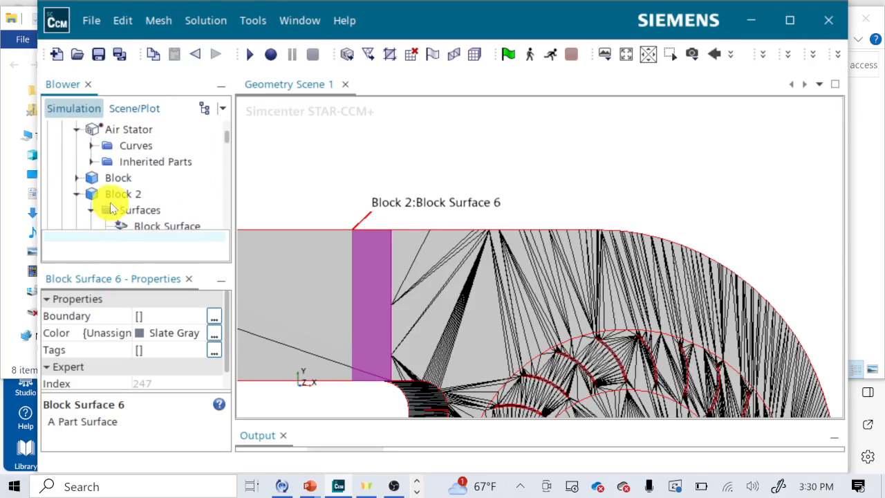
left_click(92, 189)
scroll(104, 183, "down", 2)
left_click(108, 163)
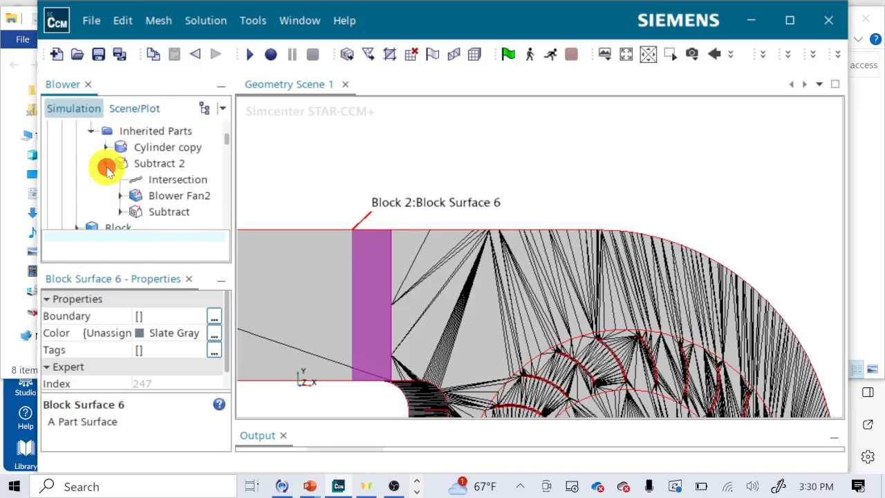
left_click(120, 210)
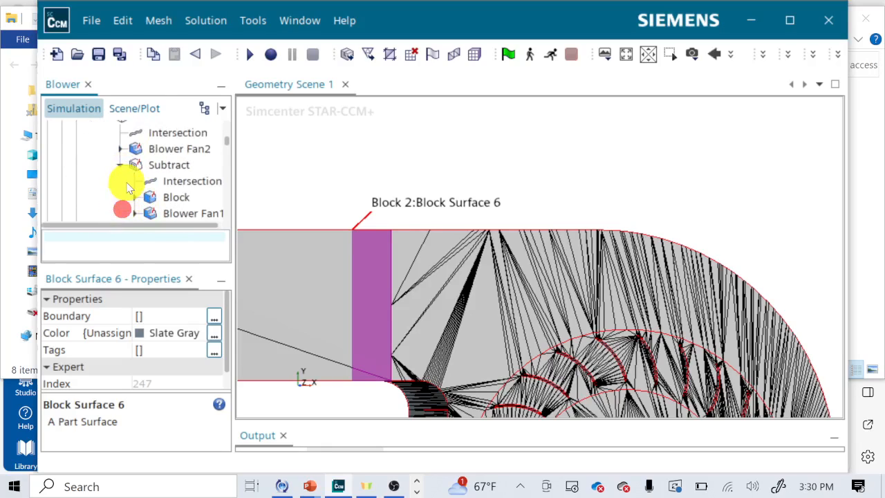
left_click(135, 213)
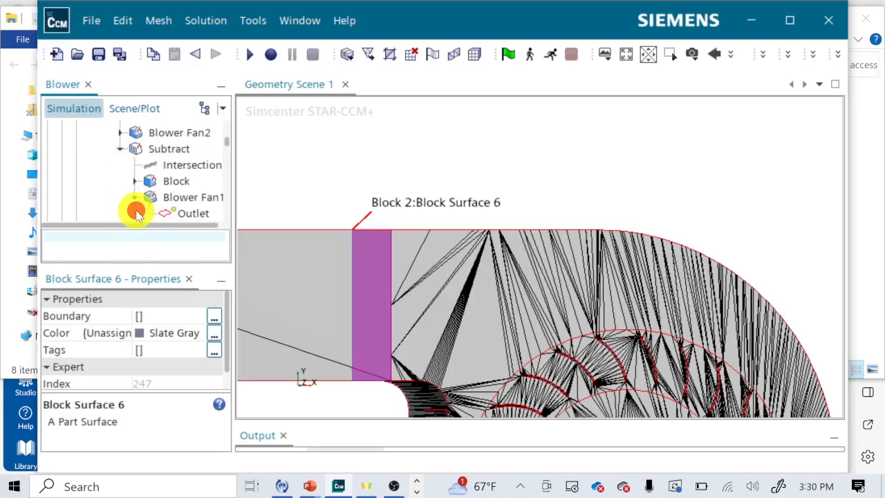
left_click(181, 214, "ctrl")
right_click(181, 215)
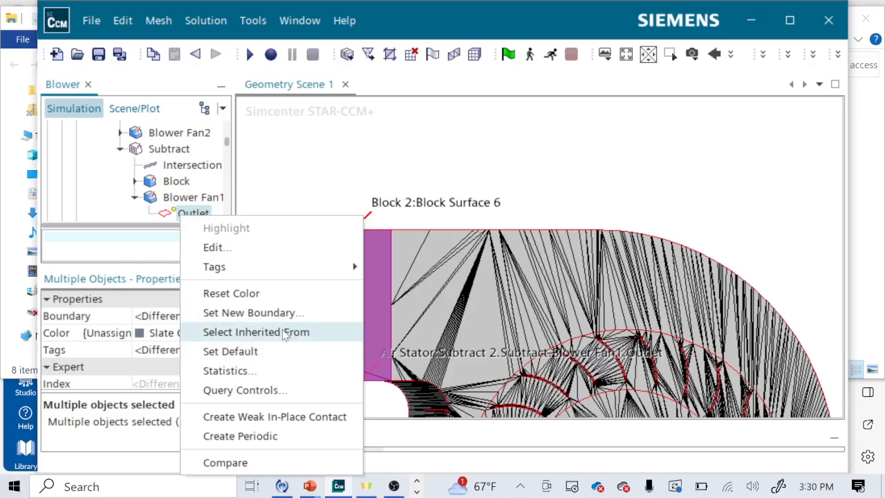
left_click(272, 415)
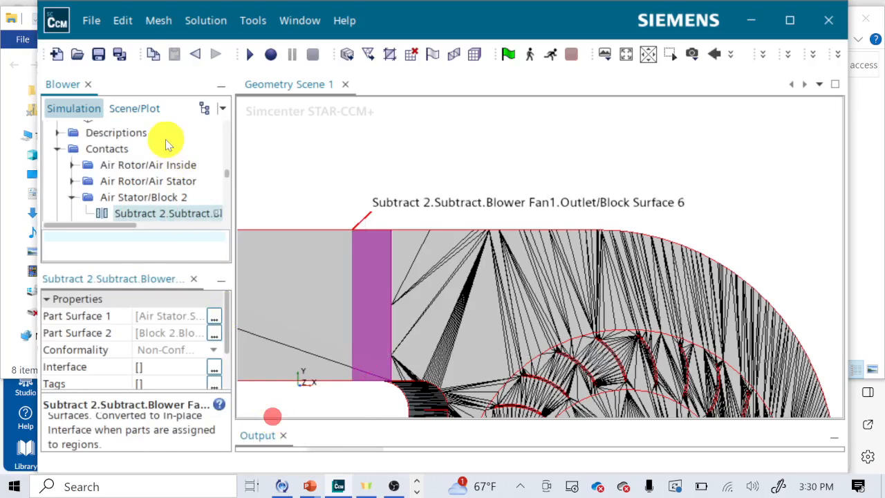
- Delete the Outlet/Block Surface 6 contact from the Air Stator/Block 2 contacts
scroll(162, 173, "down", 2)
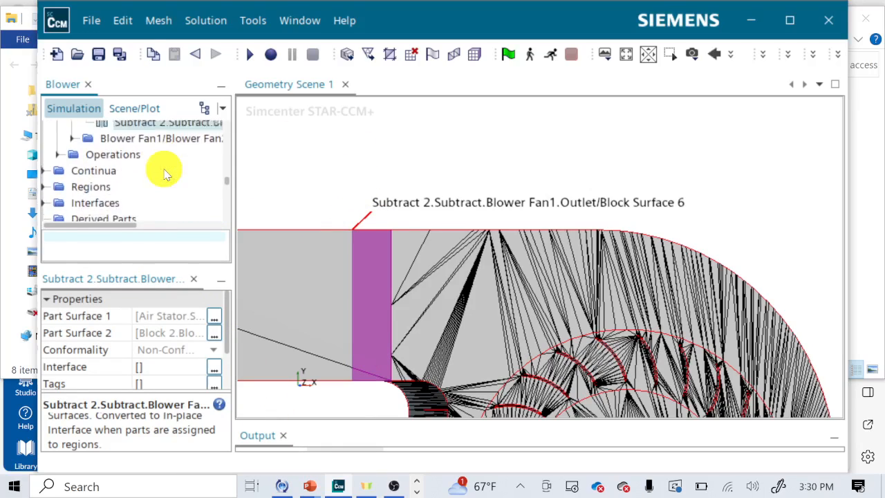
scroll(166, 174, "up", 1)
scroll(166, 174, "up", 1)
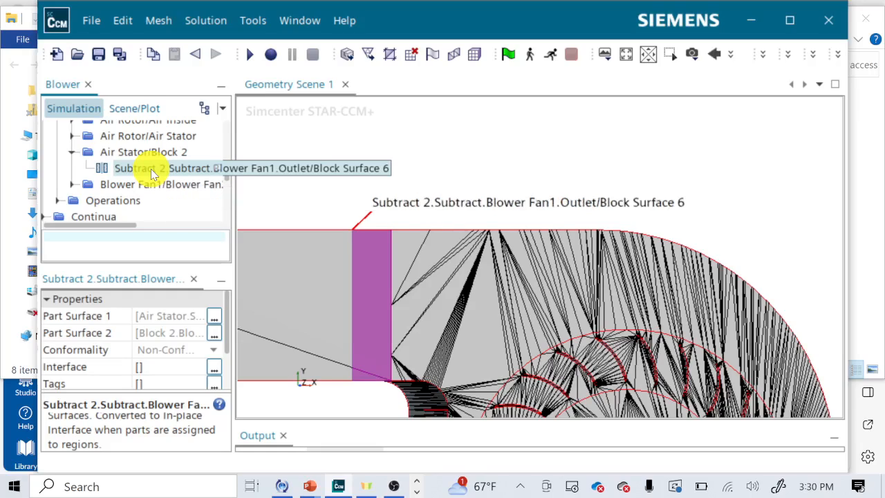
key("Delete")
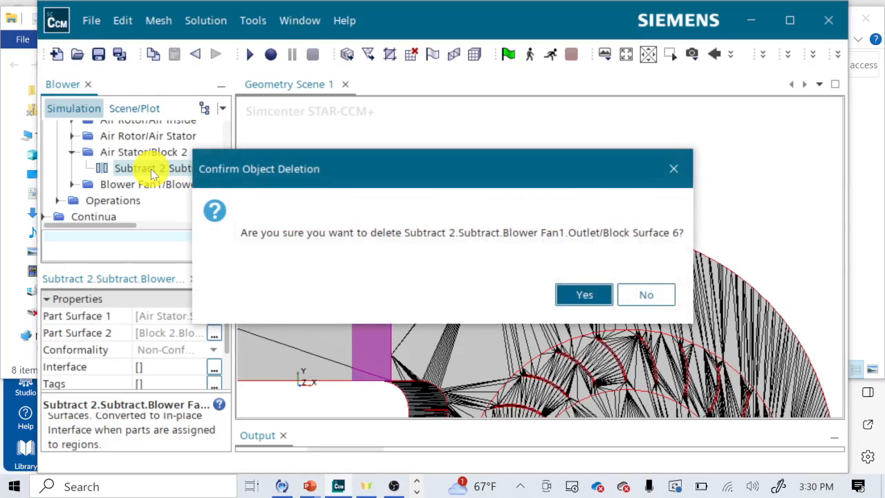
key("Return")
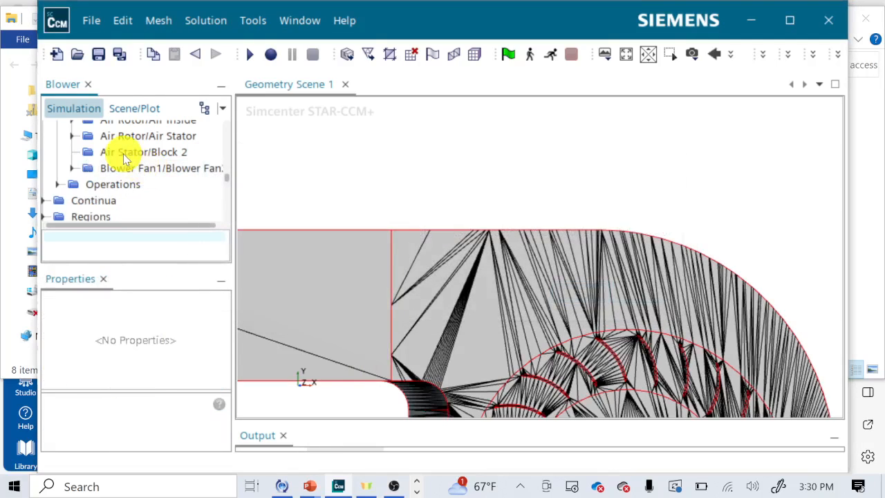
left_click(123, 153)
scroll(111, 155, "up", 10)
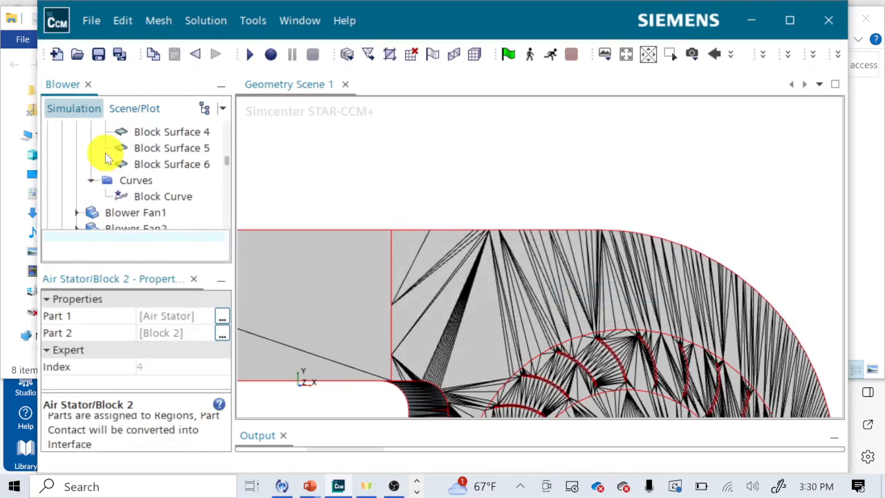
scroll(155, 176, "down", 10)
scroll(155, 182, "down", 2)
key("super+d")
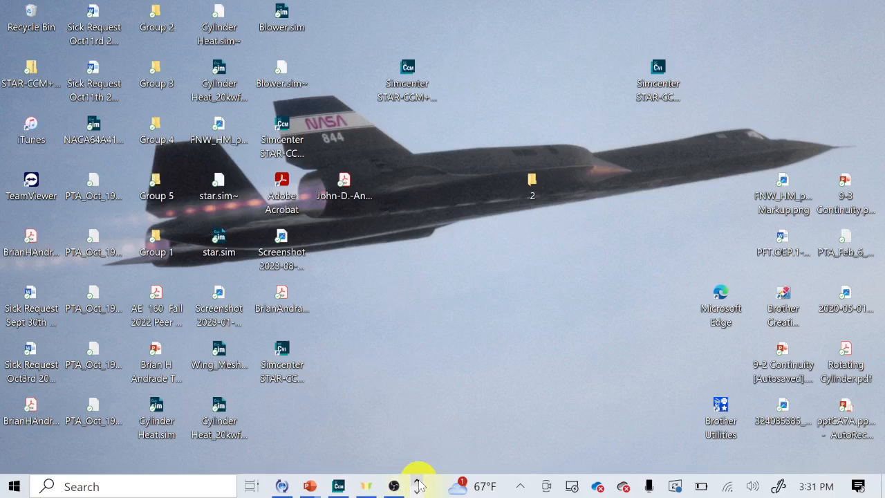
key("alt+Tab")
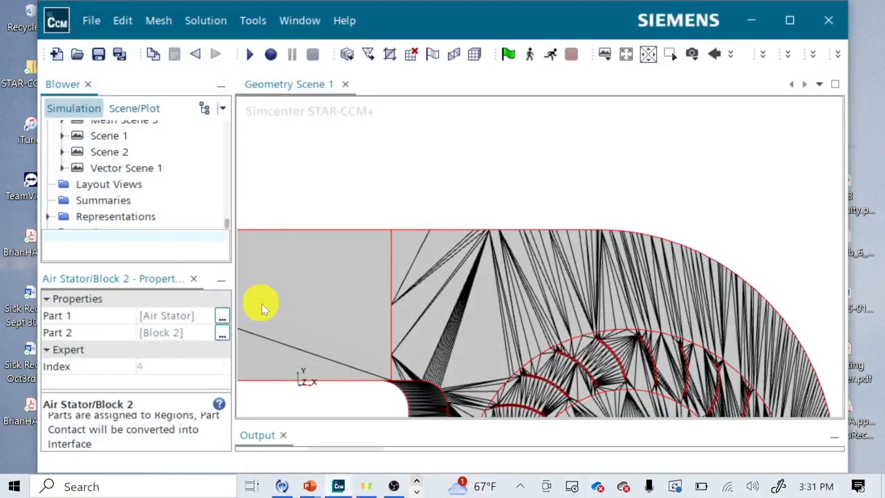
- Add Block 2 to the input parts of the Imprint operation and execute the operation
scroll(131, 148, "up", 5)
scroll(122, 154, "up", 2)
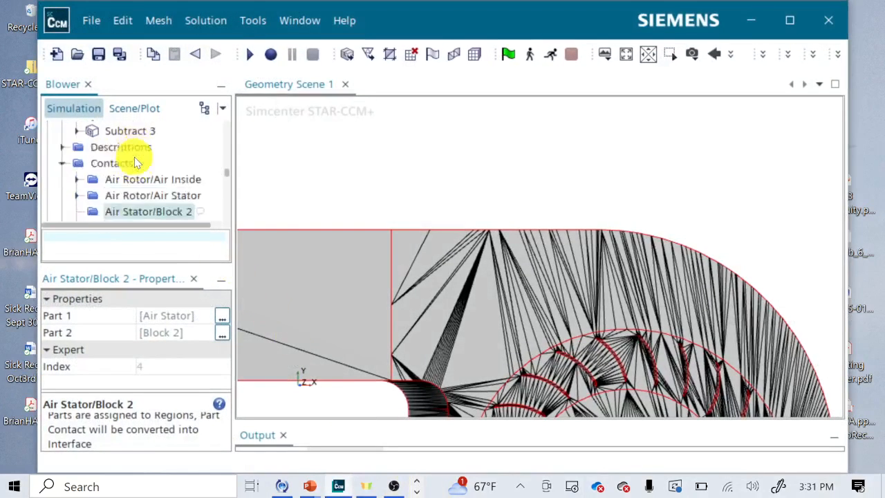
scroll(139, 154, "down", 3)
left_click(62, 166)
scroll(138, 174, "down", 3)
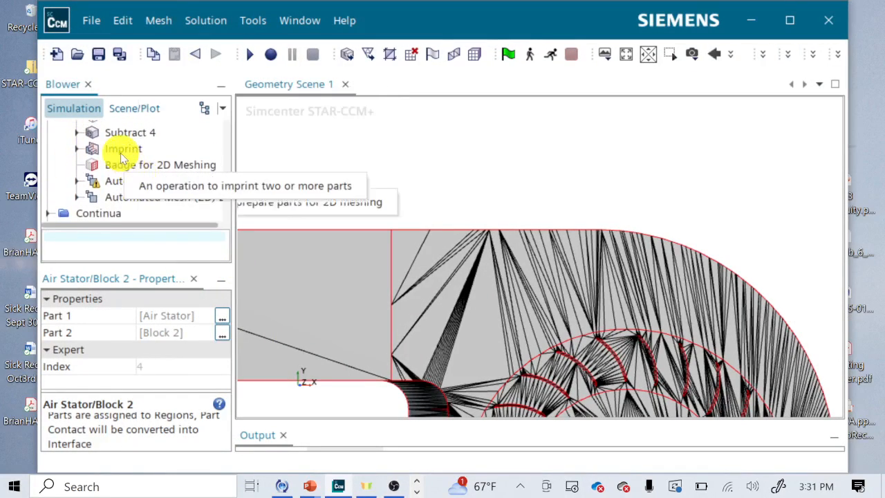
left_click(121, 149)
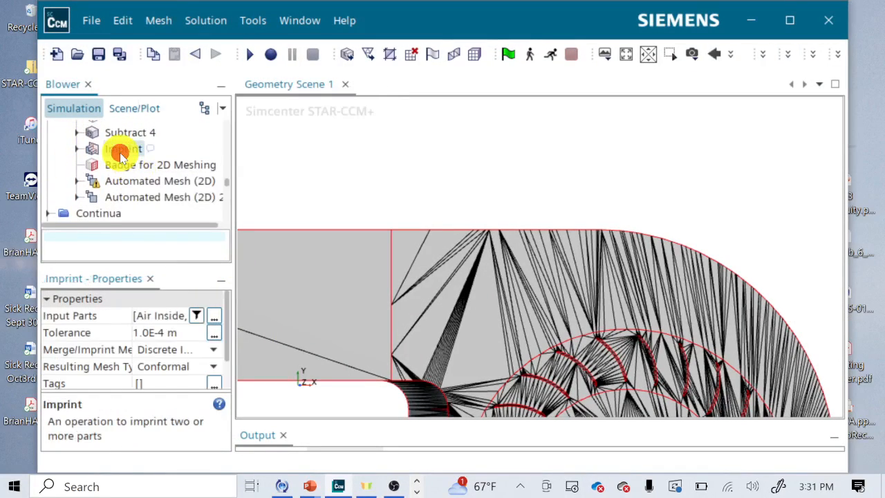
left_click(75, 148)
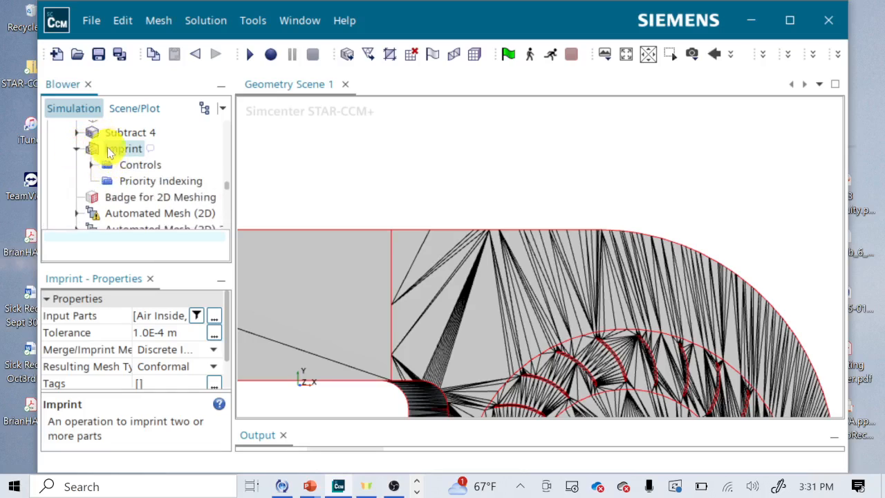
left_click(160, 316)
left_click(159, 172)
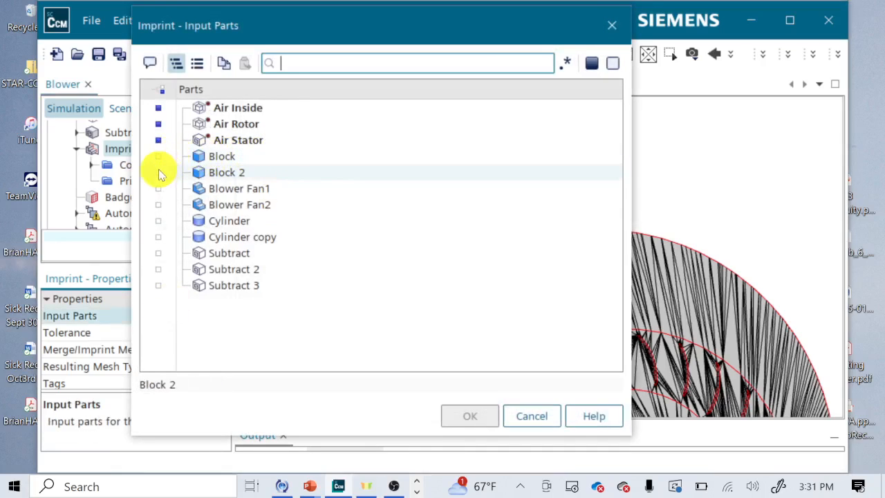
left_click(471, 415)
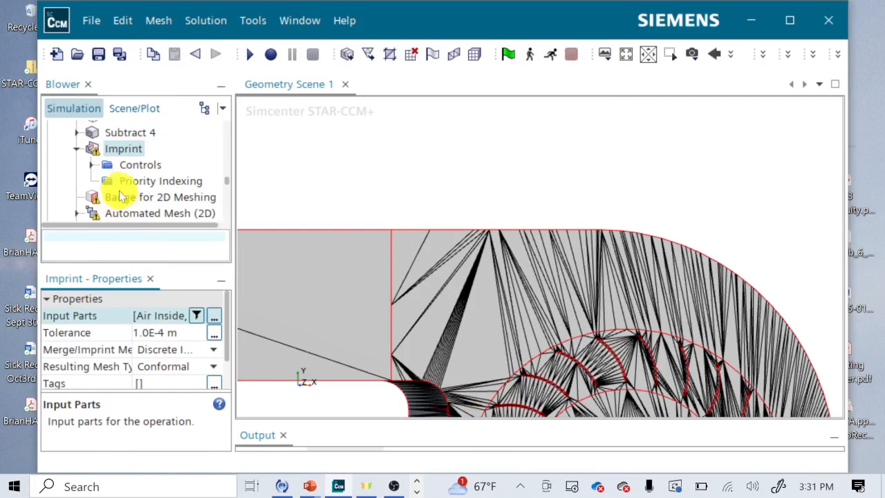
right_click(124, 150)
left_click(148, 154)
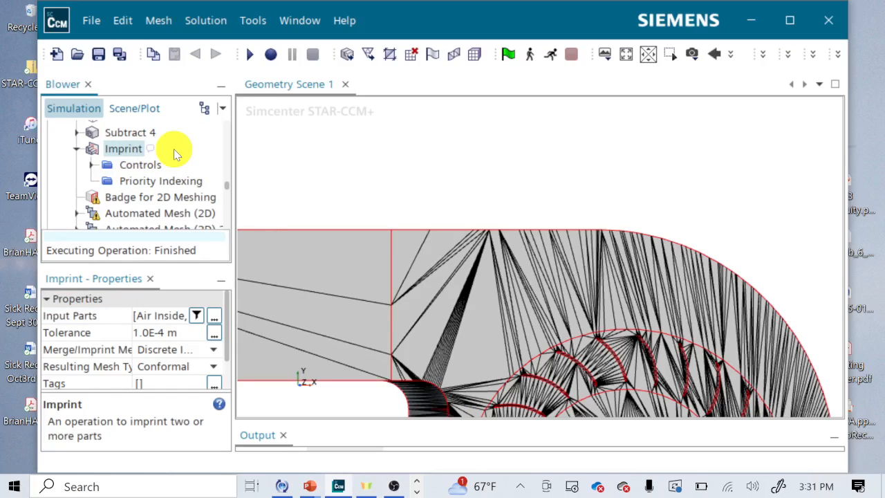
- Examine the in-place contact between the inherited Blower Fan1 Outlet and Block Surface 6 in the Air Stator/Block 2 contacts
scroll(173, 149, "up", 10)
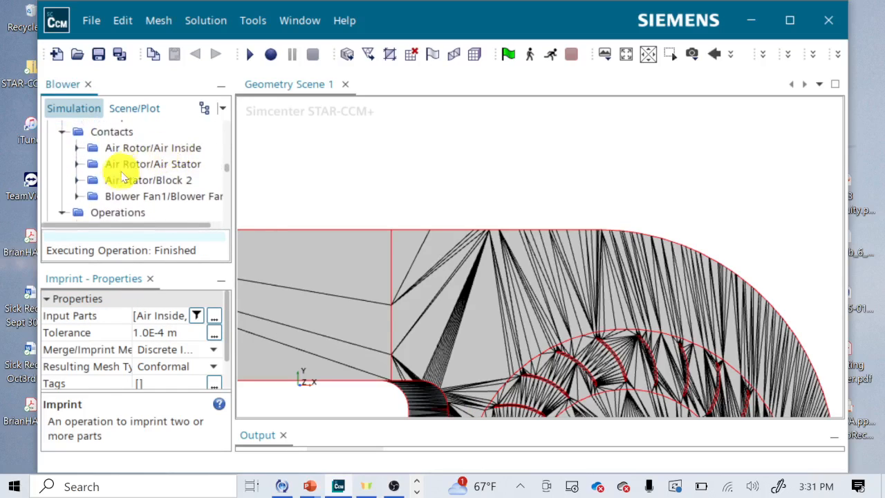
left_click(119, 178)
left_click(76, 179)
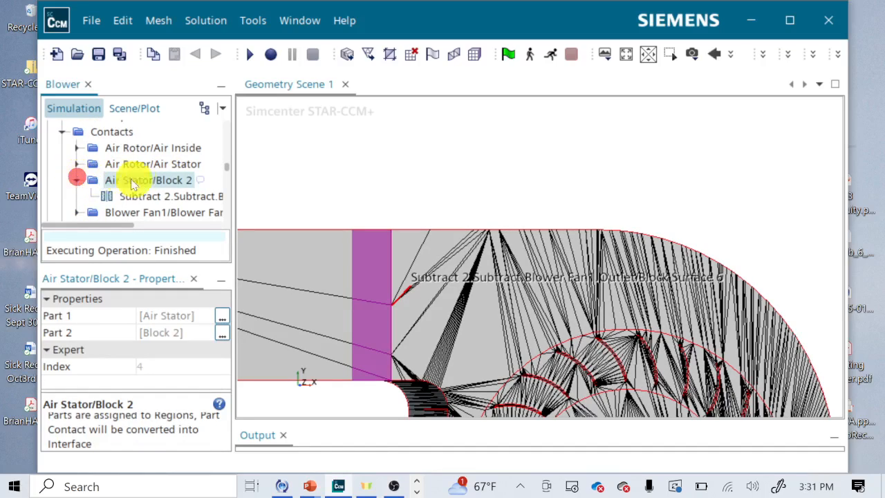
left_click(143, 198)
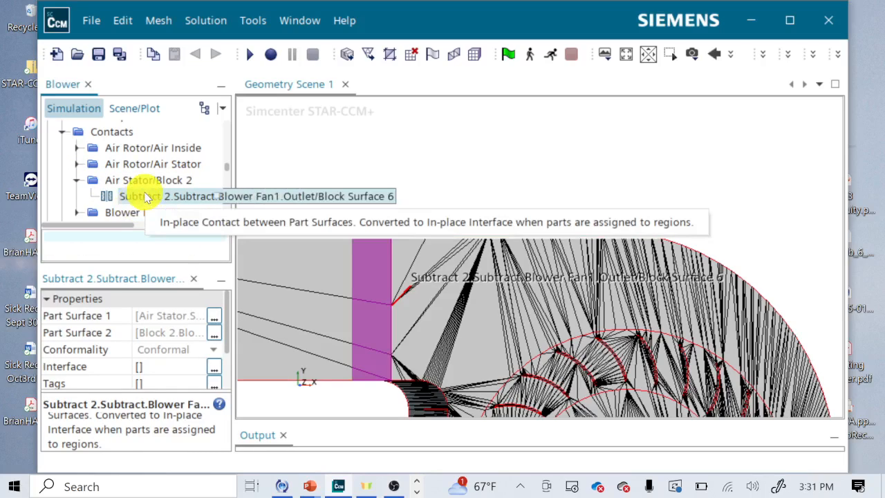
scroll(145, 198, "down", 2)
scroll(145, 197, "up", 4)
scroll(145, 197, "down", 2)
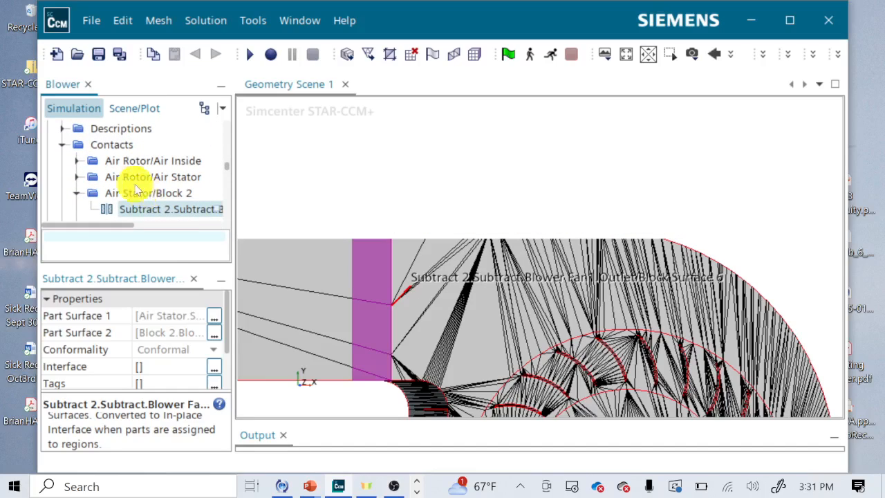
- Add Block 2 to the input parts of the Badge for 2D Meshing operation
scroll(142, 190, "down", 8)
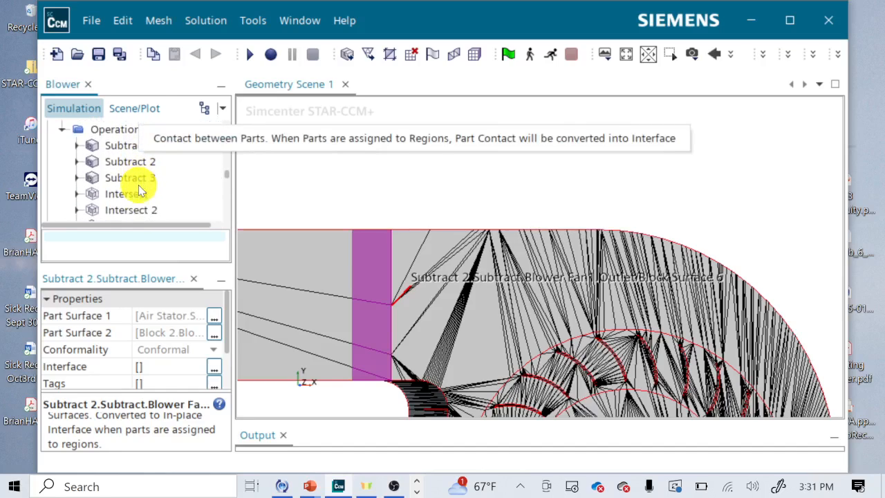
scroll(142, 190, "down", 4)
scroll(142, 191, "up", 2)
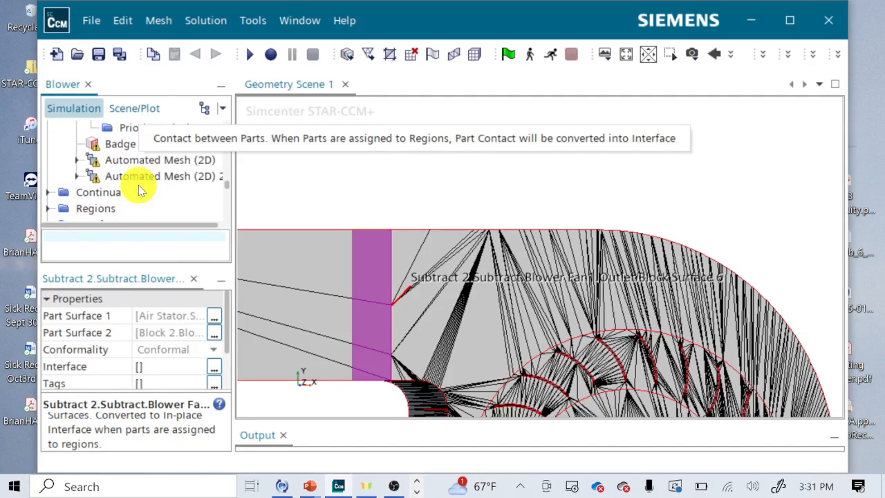
scroll(141, 188, "up", 2)
scroll(142, 184, "down", 2)
left_click(128, 174)
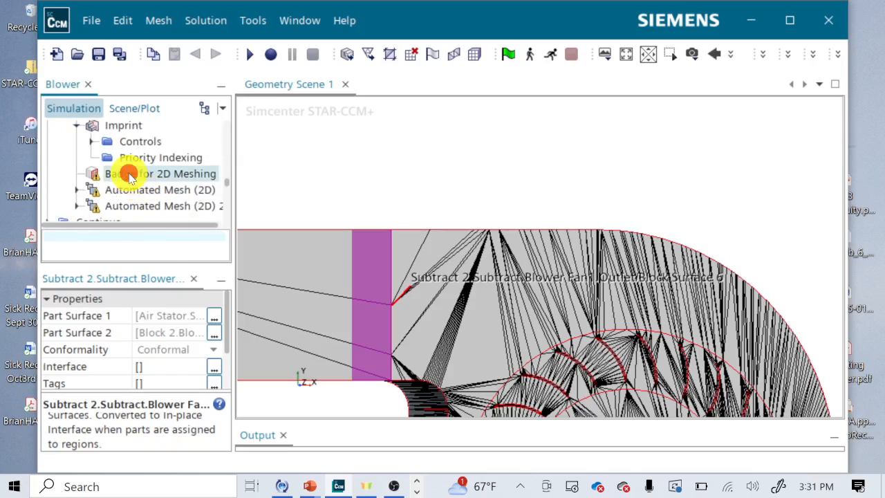
left_click(159, 318)
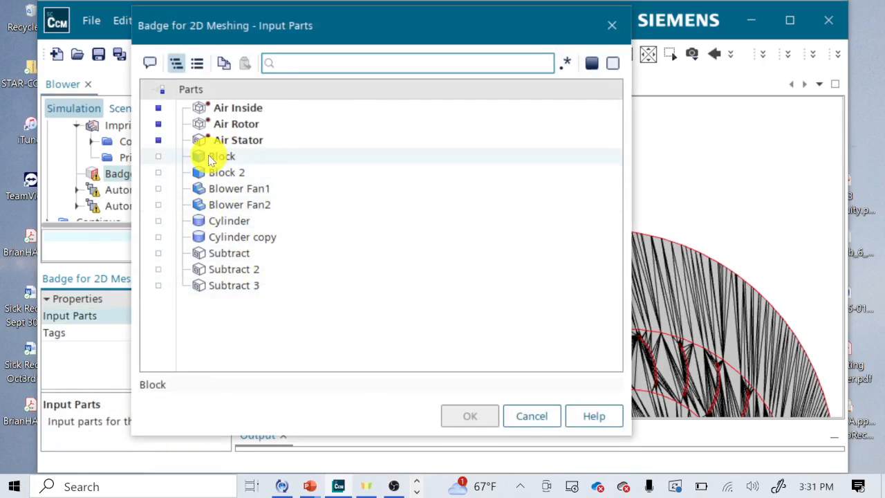
left_click(208, 157)
left_click(216, 172)
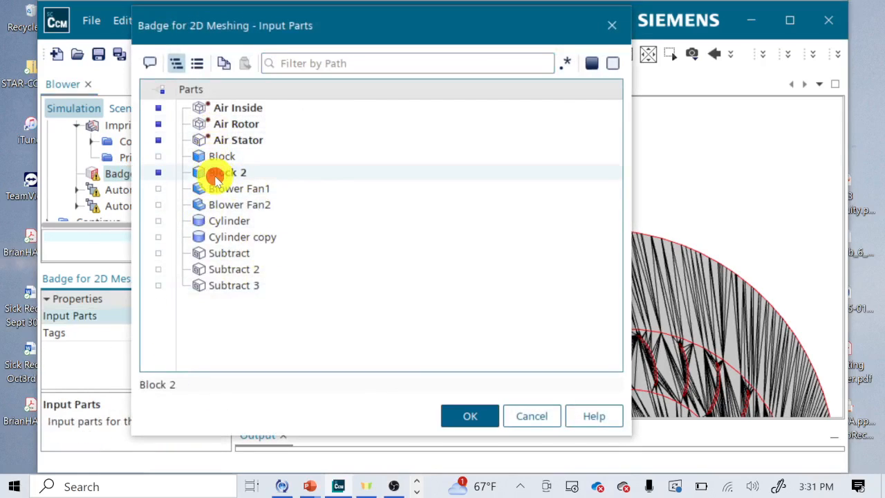
left_click(462, 418)
left_click(150, 192)
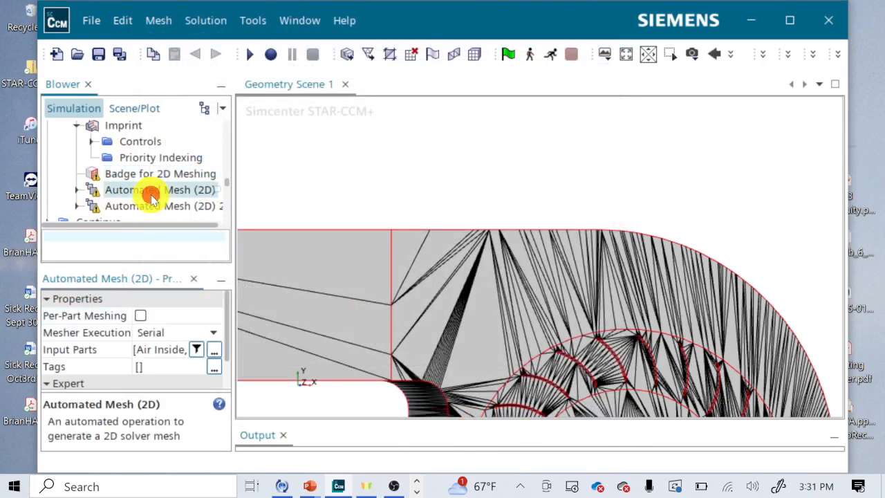
left_click(152, 207)
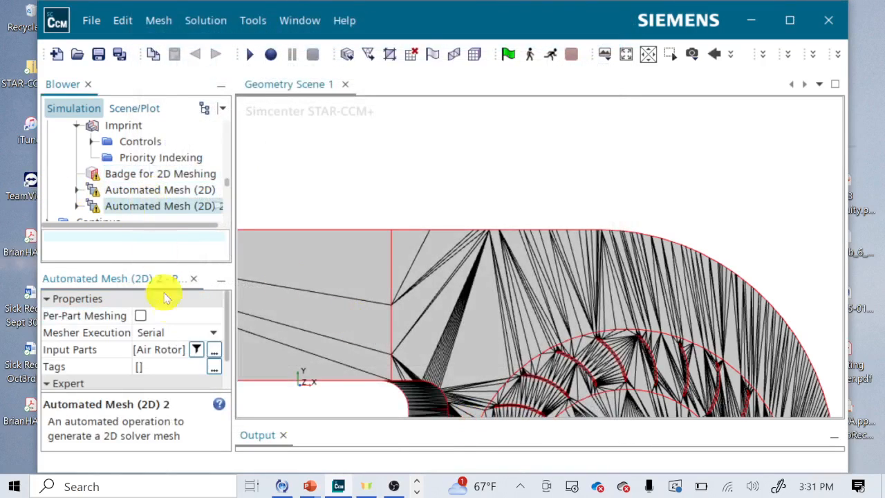
left_click(147, 190)
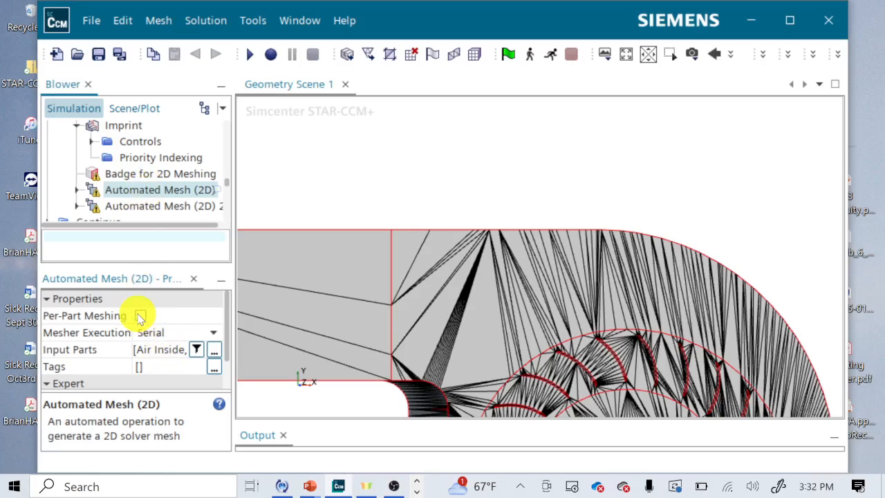
left_click(145, 351)
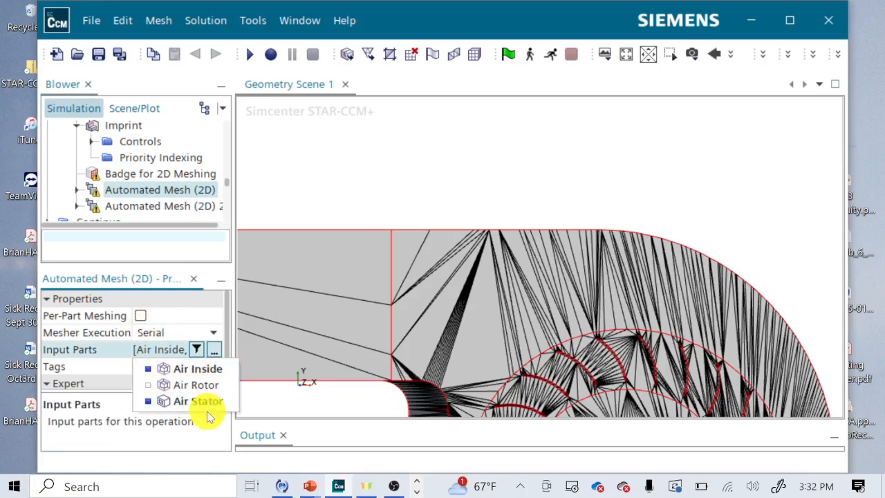
left_click(216, 349)
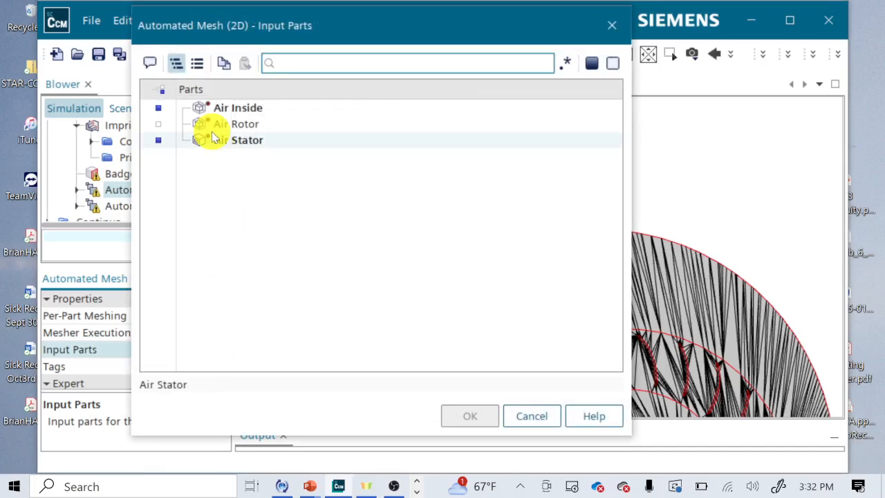
left_click(543, 421)
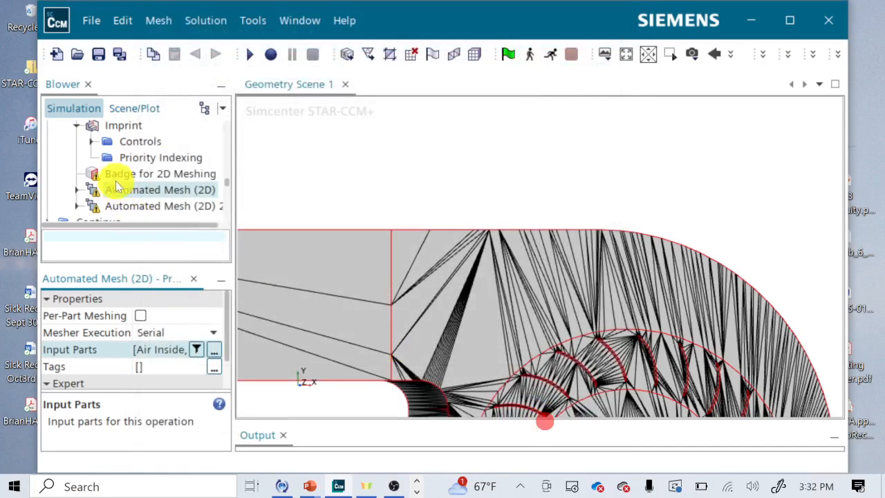
- Execute the Badge for 2D Meshing operation
left_click(112, 174)
right_click(113, 174)
left_click(145, 186)
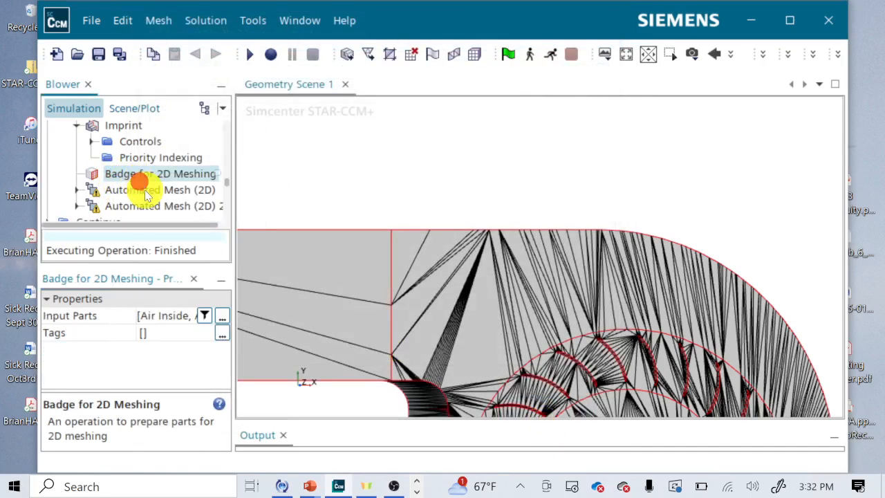
- Add Block 2 to the input parts of the first Automated Mesh (2D) operation, which already covers Air Inside and Air Stator
left_click(143, 189)
left_click(216, 349)
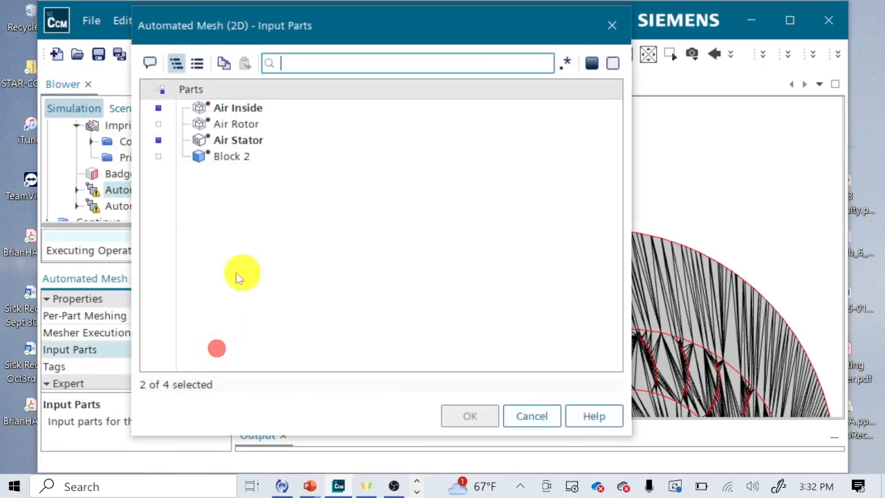
left_click(218, 157)
left_click(470, 417)
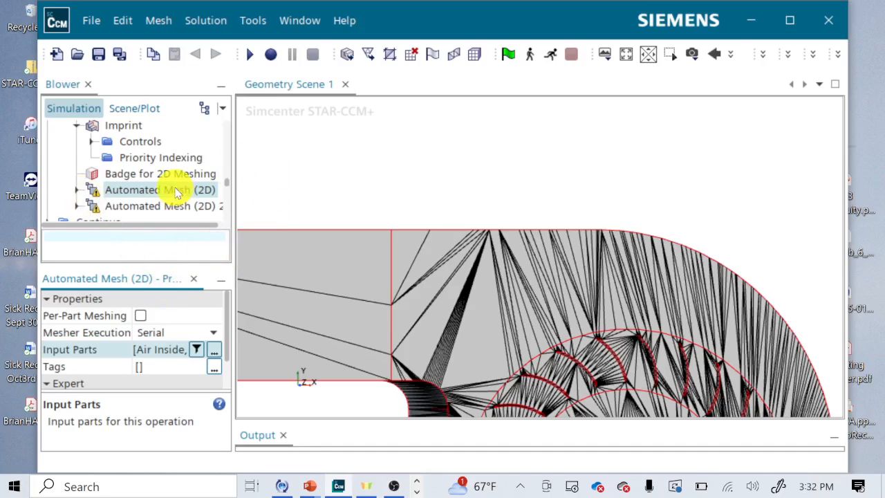
- Assign Block 2 to regions with a region for each part, a boundary for each part surface, and boundary-mode interfaces from contacts
scroll(178, 188, "down", 2)
scroll(174, 193, "up", 2)
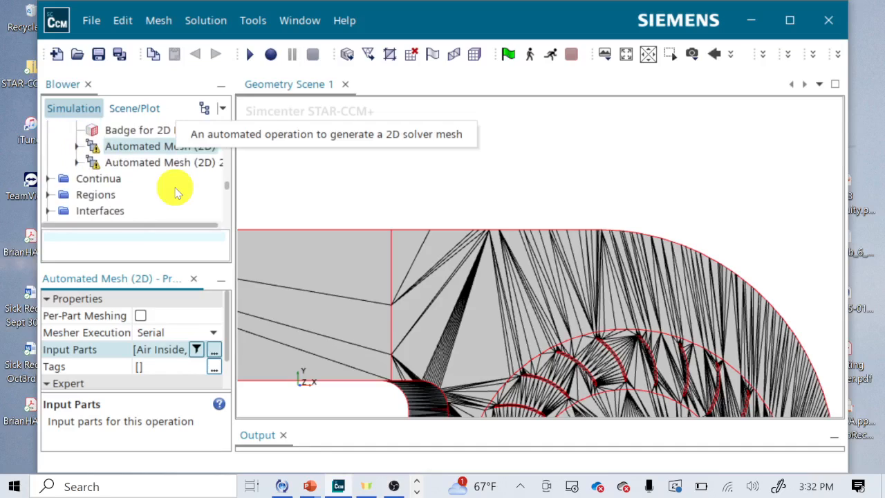
scroll(175, 192, "down", 3)
scroll(175, 192, "up", 8)
scroll(175, 192, "up", 6)
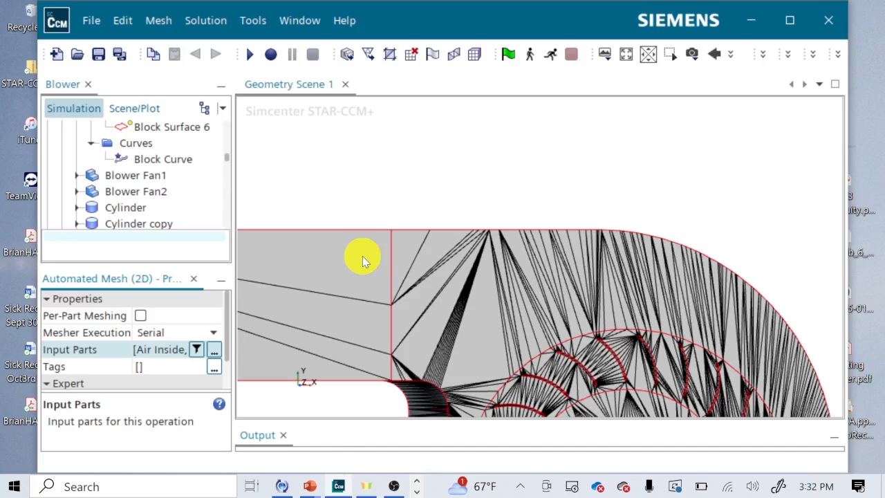
scroll(127, 166, "up", 6)
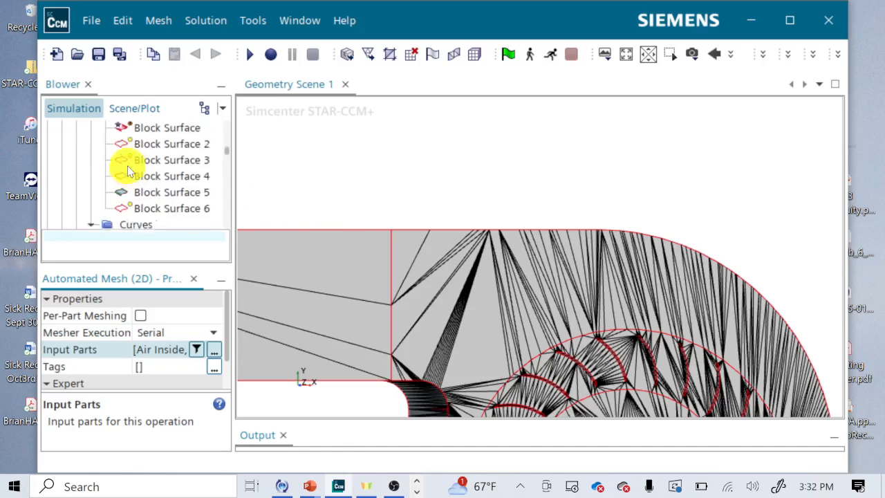
scroll(127, 168, "down", 3)
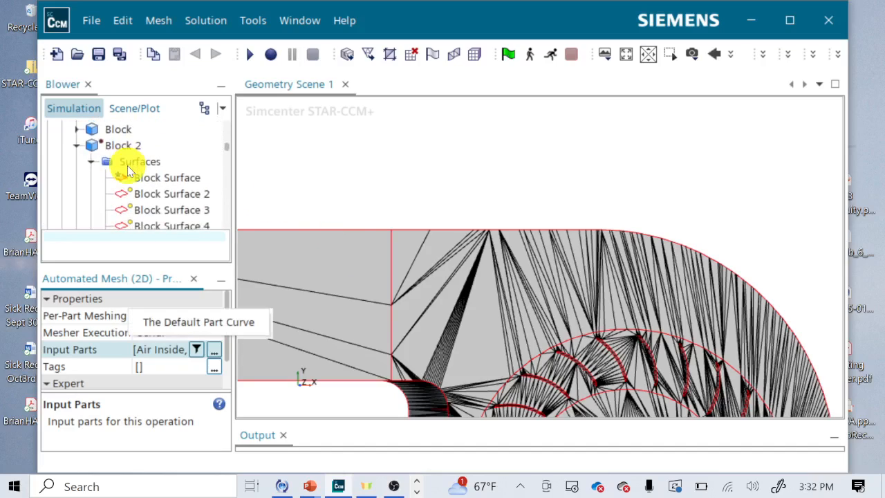
left_click(119, 144)
right_click(119, 144)
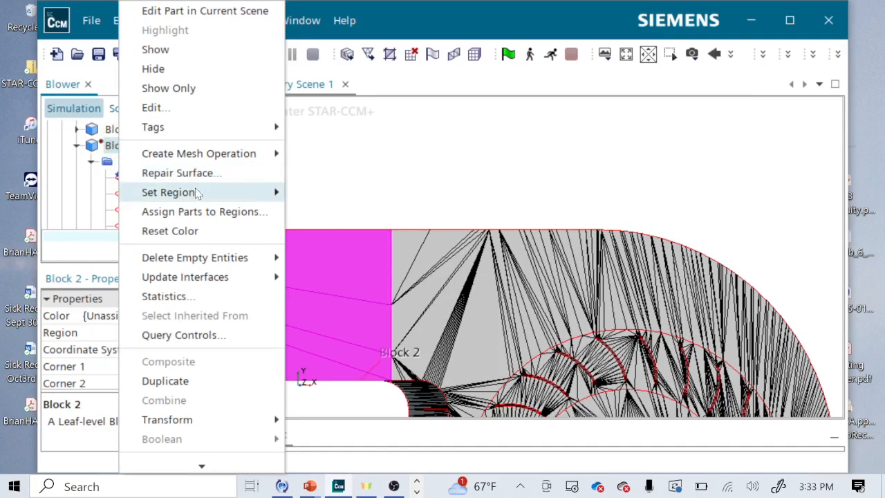
left_click(195, 210)
left_click(322, 318)
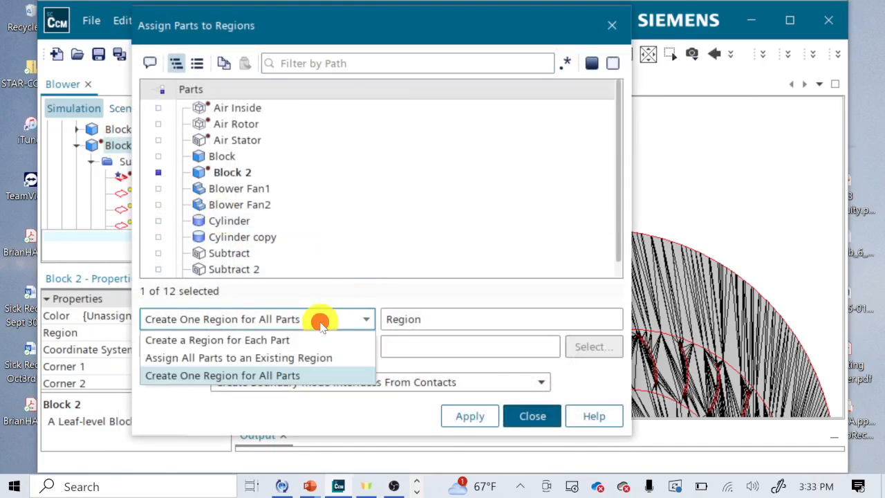
left_click(306, 337)
left_click(306, 347)
left_click(294, 364)
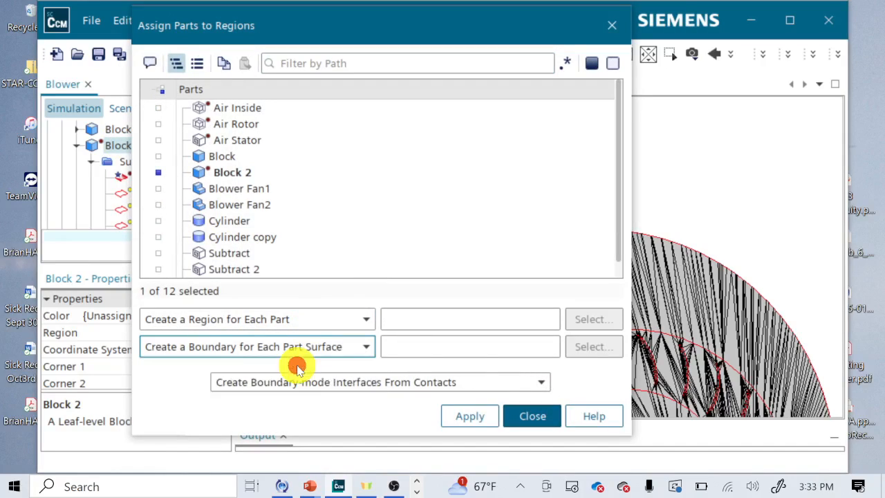
left_click(477, 417)
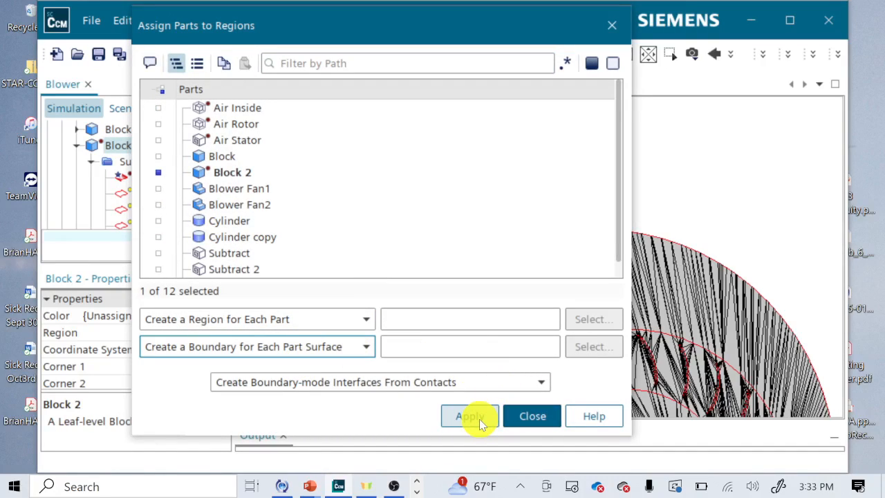
left_click(507, 417)
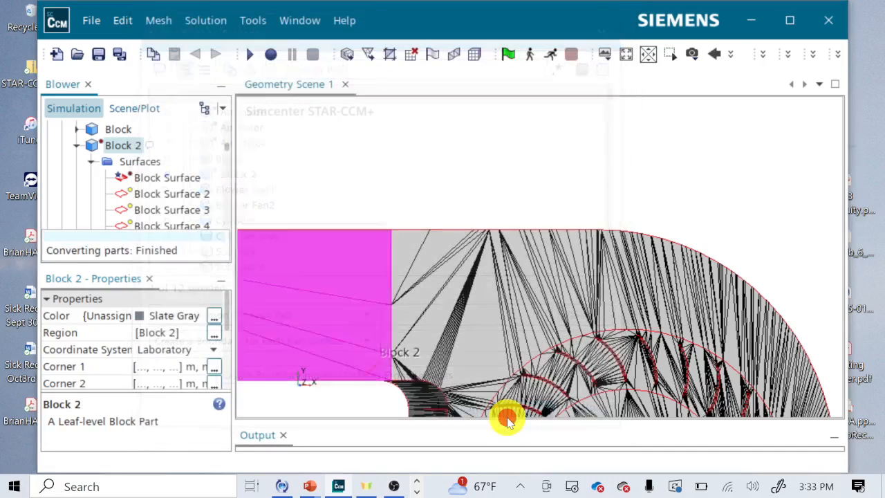
- Enlarge the simulation tree and inspect the Block 2 region highlighted against the whole blower geometry
scroll(177, 174, "down", 10)
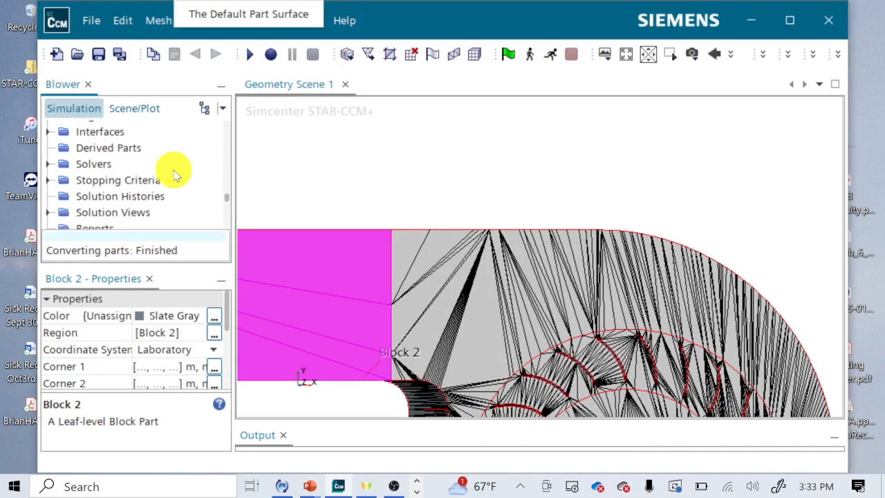
left_click_drag(171, 263, 152, 376)
scroll(99, 176, "up", 6)
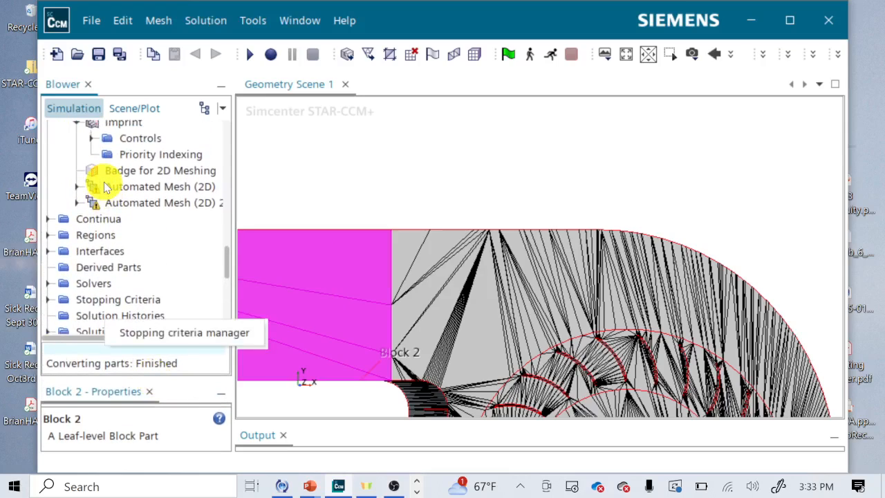
left_click(47, 235)
left_click(103, 298)
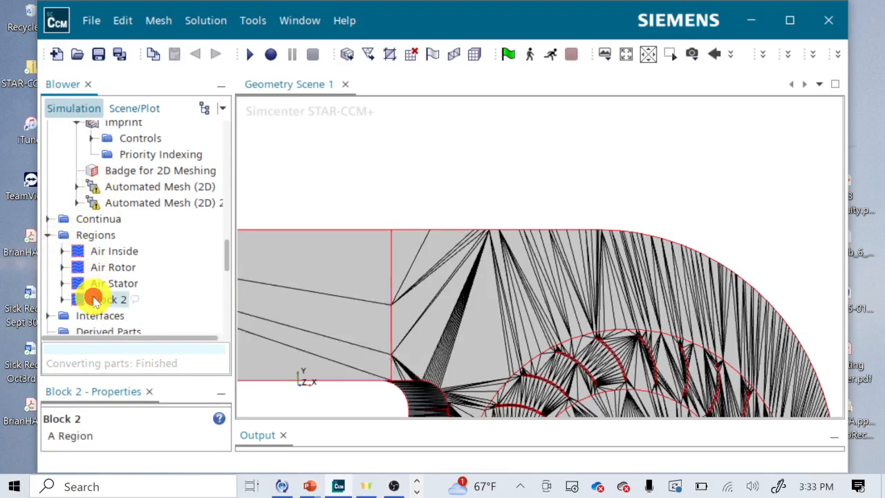
scroll(422, 159, "down", 5)
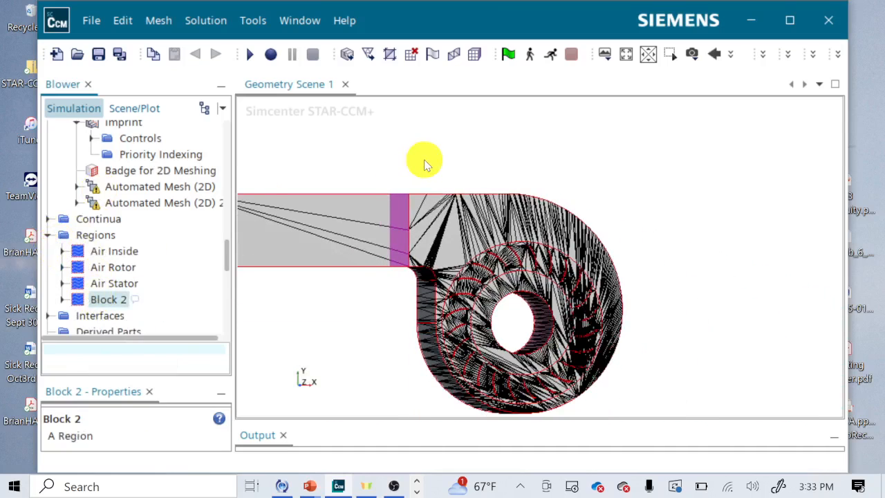
scroll(302, 156, "up", 3)
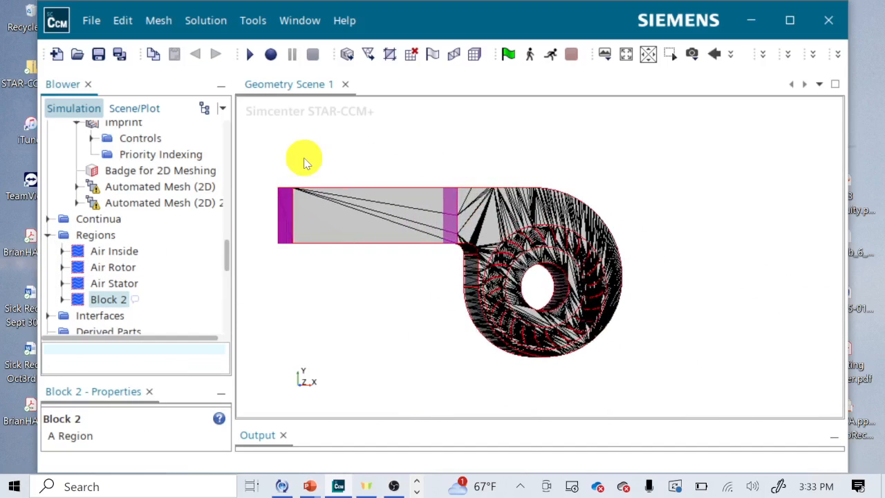
left_click(648, 53)
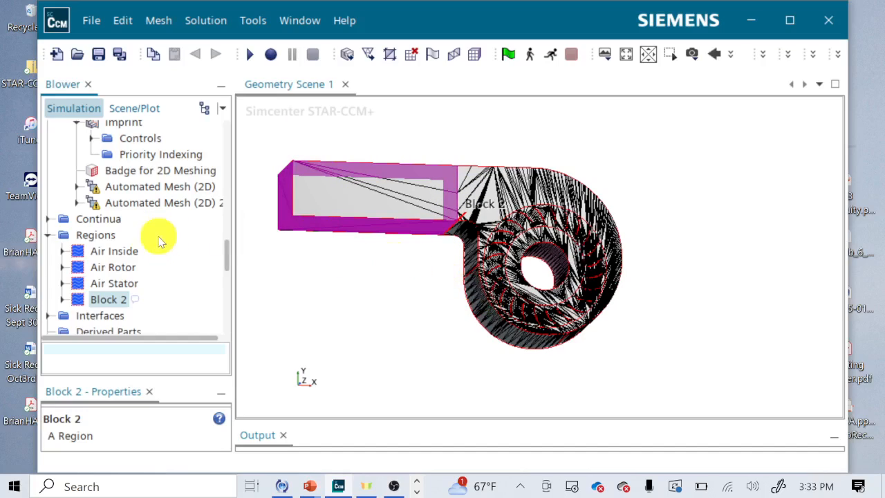
- List the boundaries of the Block 2 region and check the Block Surface 6 [Air Stator/Block 2] interface boundary
left_click(65, 303)
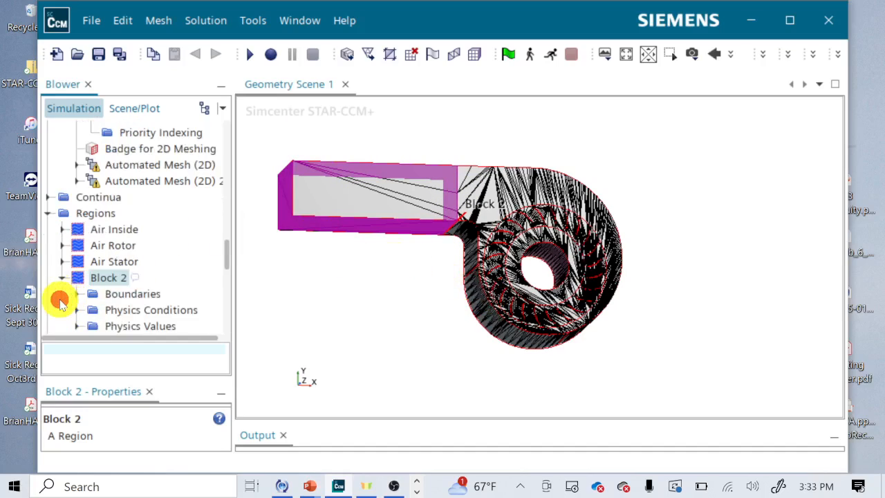
left_click(76, 296)
left_click(147, 326)
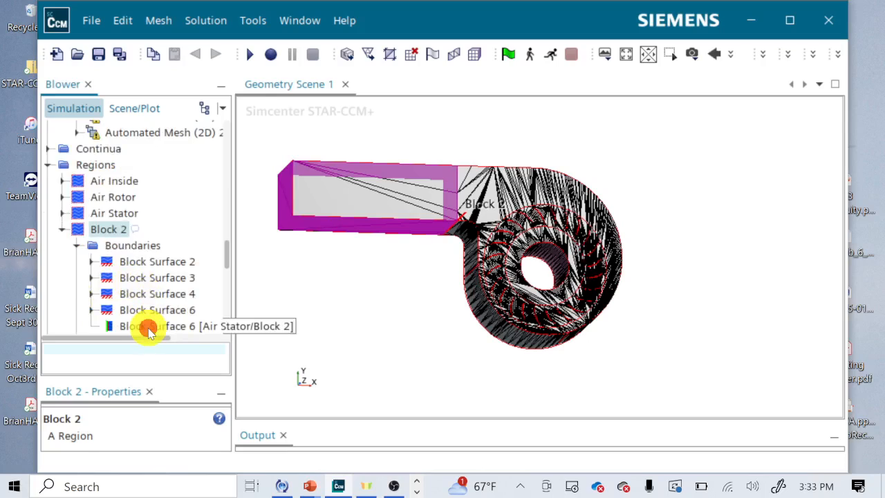
- Compare Block 2's Block Surface 6 boundary with its Block Surface 6 [Air Stator/Block 2] interface boundary in the geometry scene
left_click(143, 313)
left_click(143, 328)
left_click(143, 312)
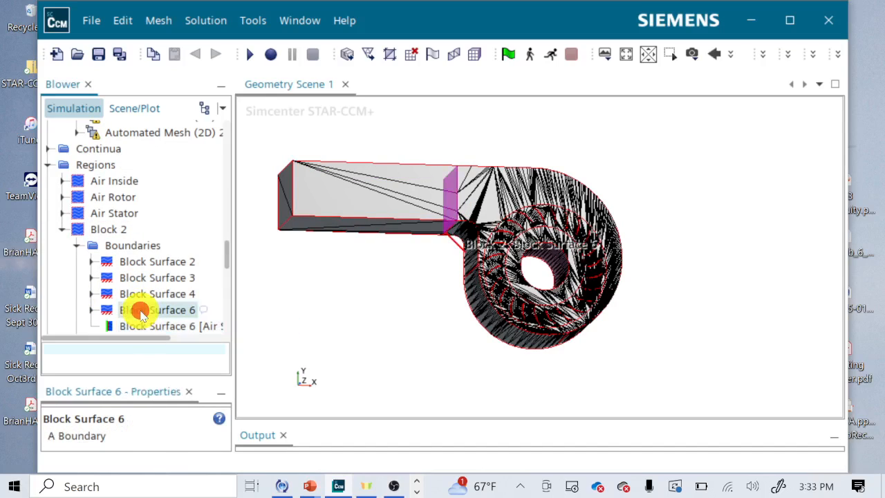
left_click(143, 327)
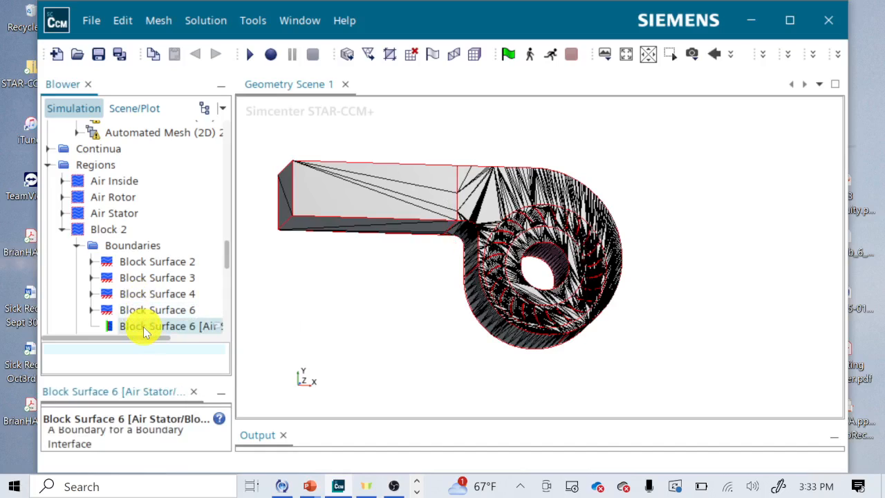
scroll(144, 332, "down", 1)
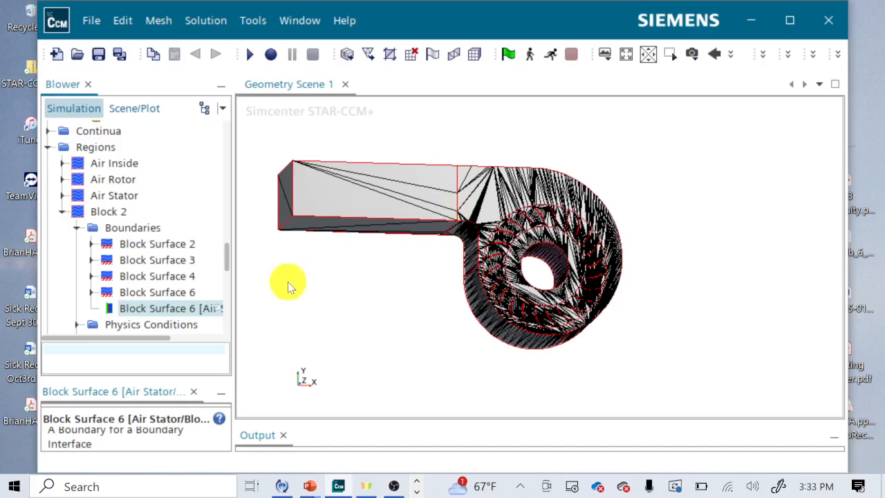
- Identify the boundary at the free end of Block 2 and set the type of Block Surface 3 to Pressure Outlet
left_click(152, 277)
left_click(146, 261)
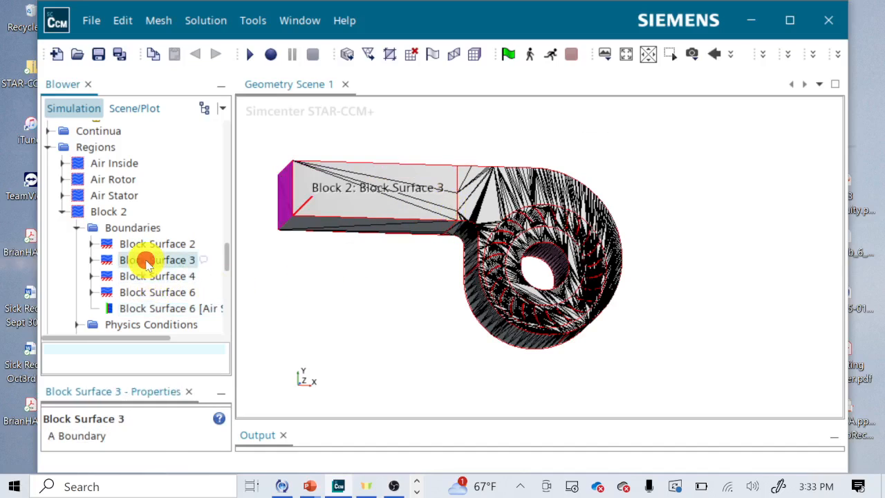
left_click(154, 243)
left_click(155, 260)
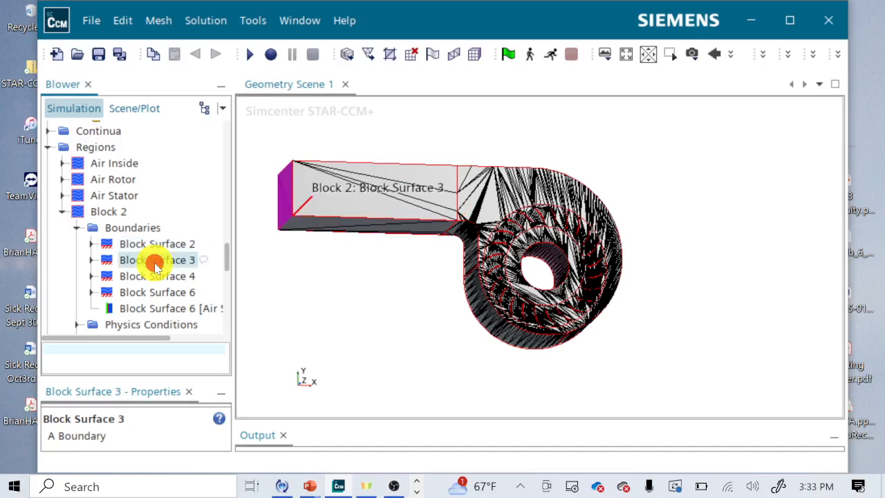
left_click(92, 261)
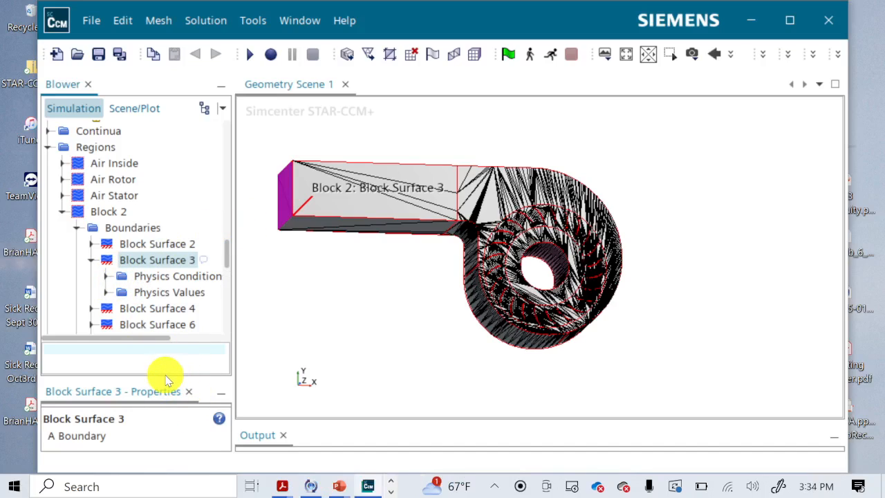
left_click_drag(166, 376, 167, 289)
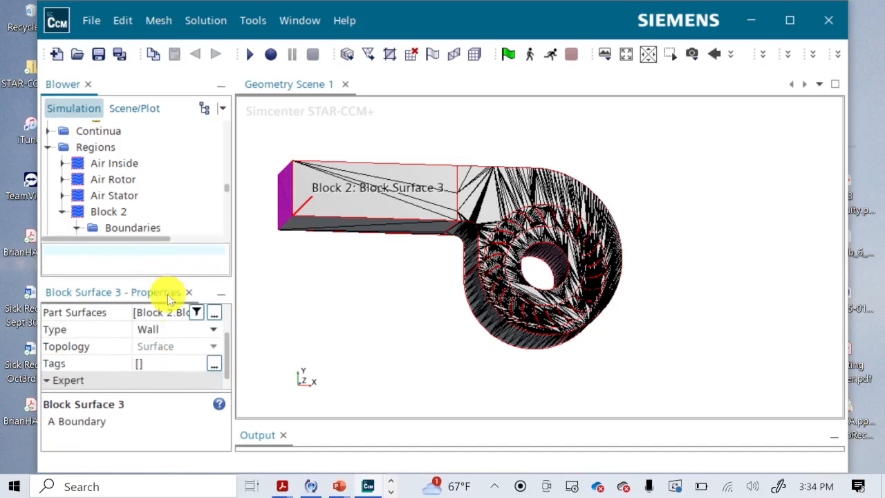
left_click(166, 329)
left_click(168, 330)
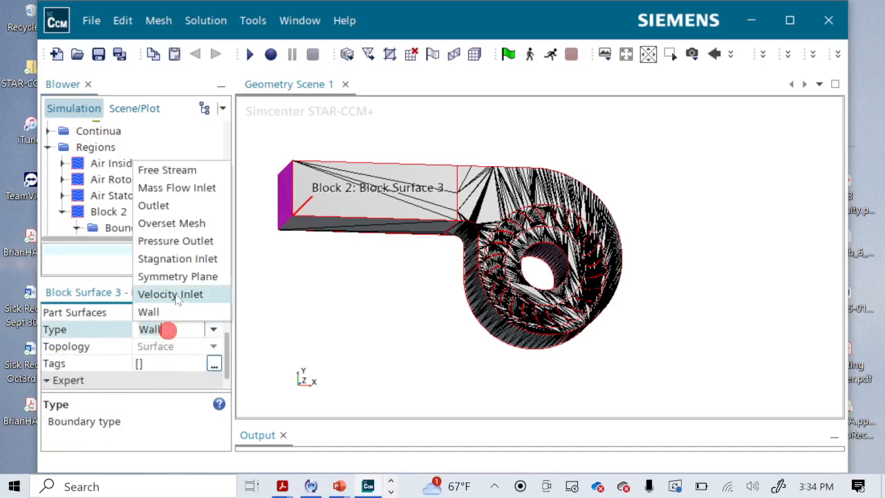
left_click(168, 240)
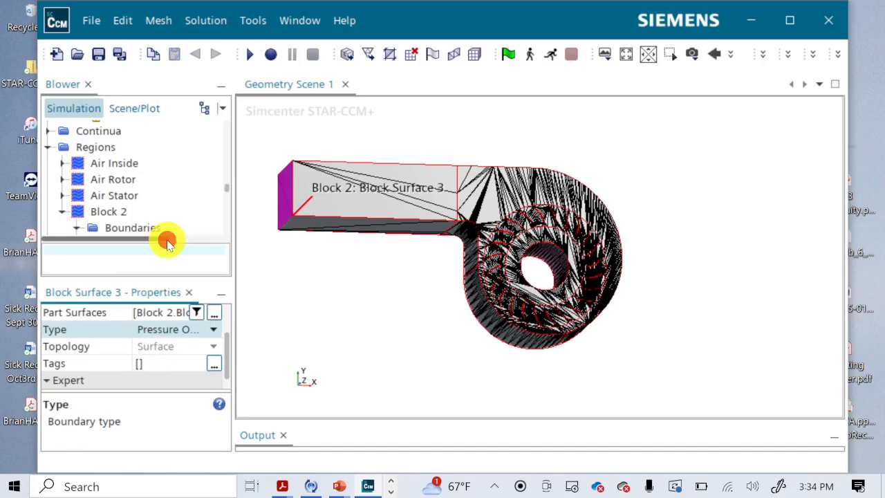
- Change the type of the Air Stator region's Subtract 2.Subtract.Blower Fan1.Outlet boundary to Wall
left_click(62, 195)
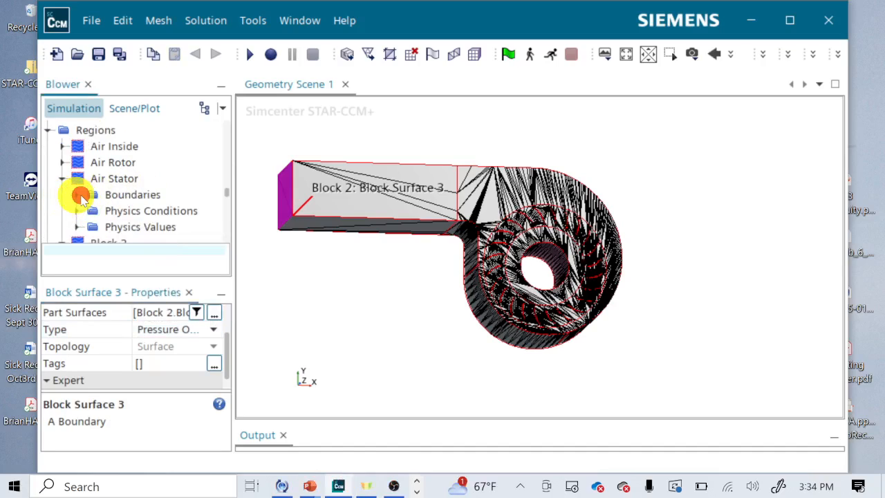
left_click(76, 196)
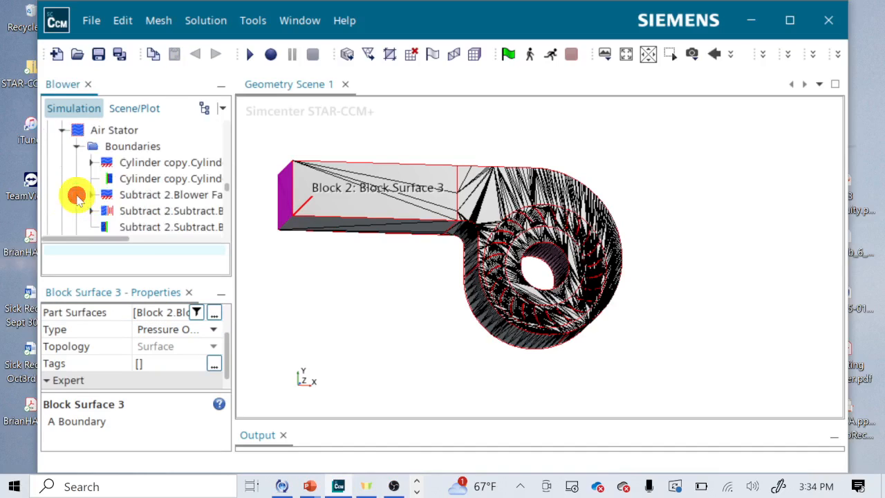
left_click(109, 213)
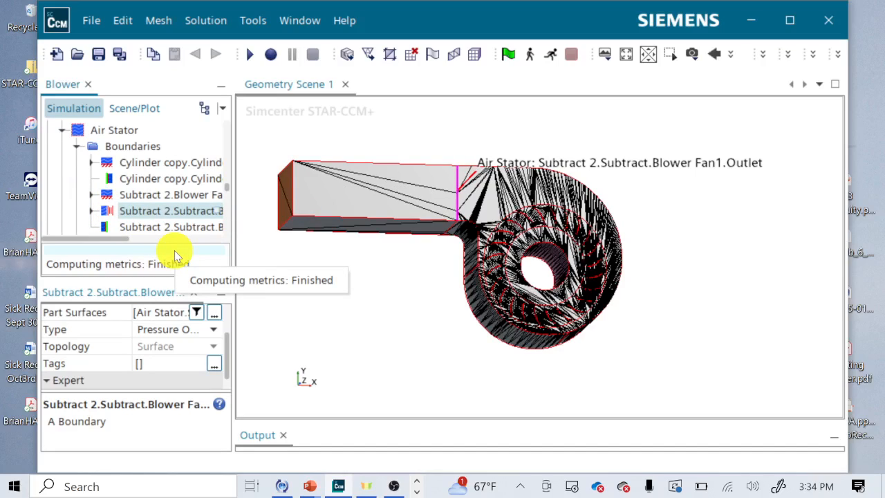
left_click(161, 330)
left_click(159, 311)
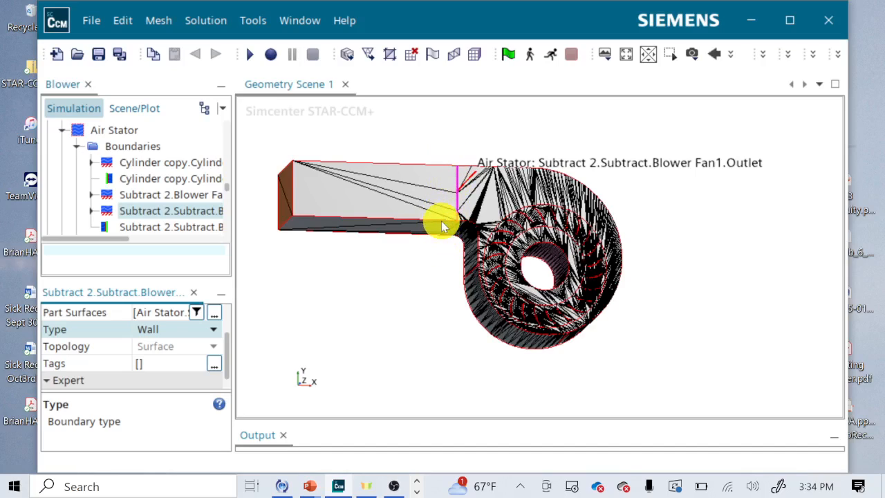
- Inspect Air Stator's internal interface boundary with Block 2 and examine the junction between the two parts up close
left_click(194, 230)
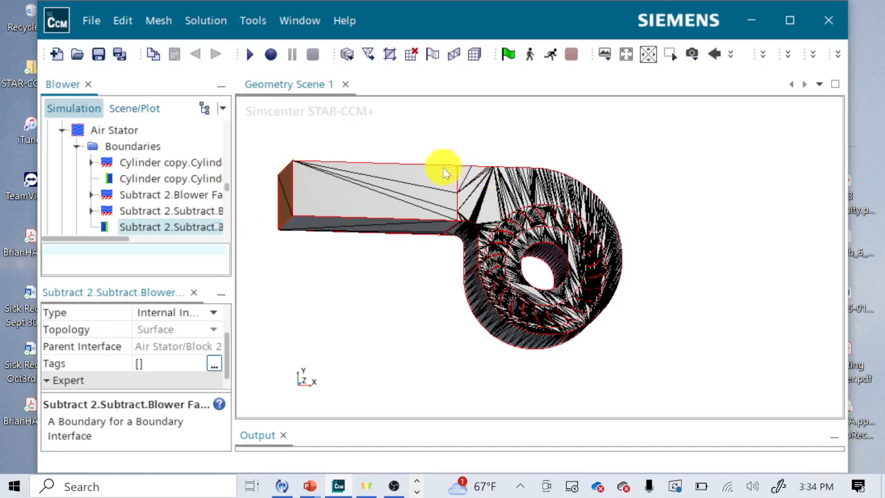
scroll(453, 180, "up", 8)
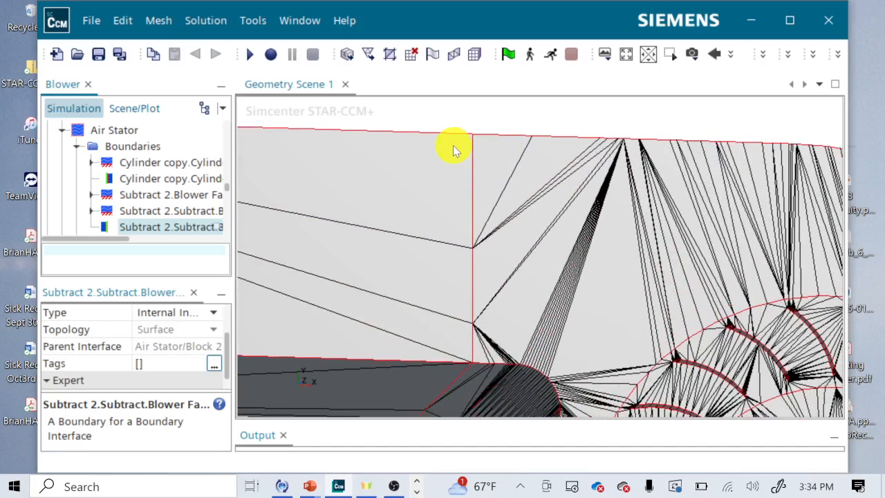
scroll(453, 146, "up", 5)
left_click(453, 147)
middle_click_drag(452, 155, 390, 213)
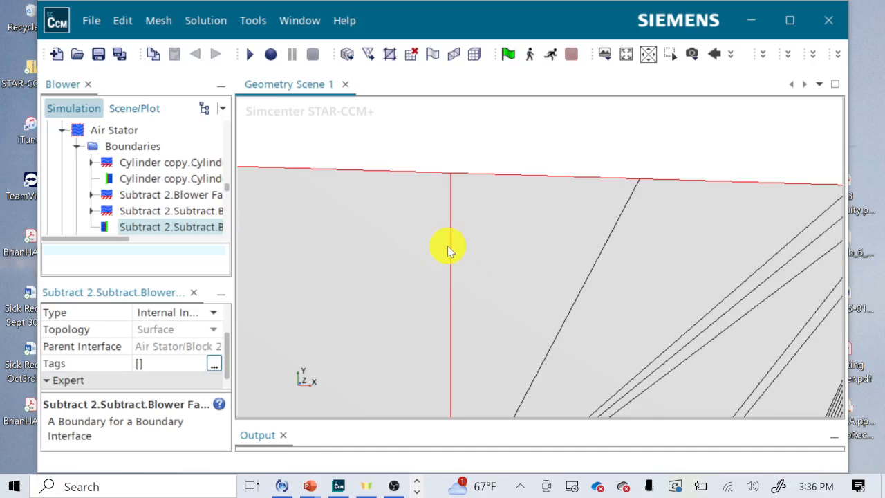
scroll(447, 245, "down", 6)
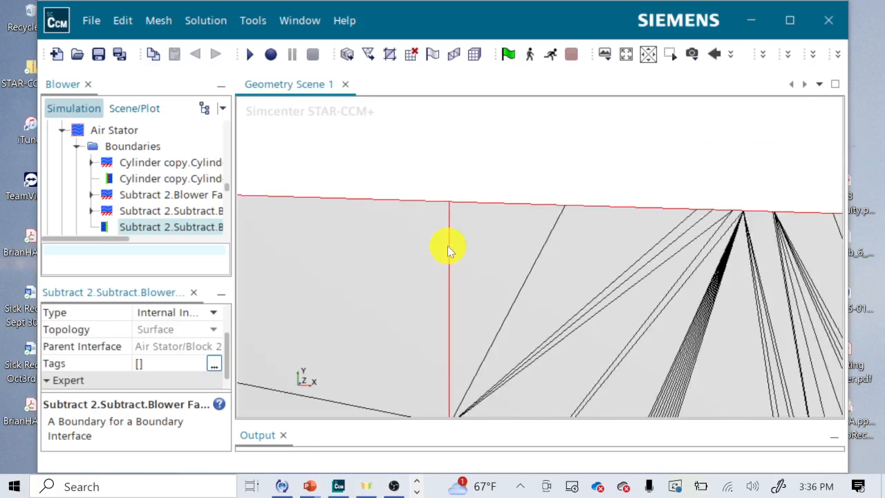
scroll(448, 245, "down", 3)
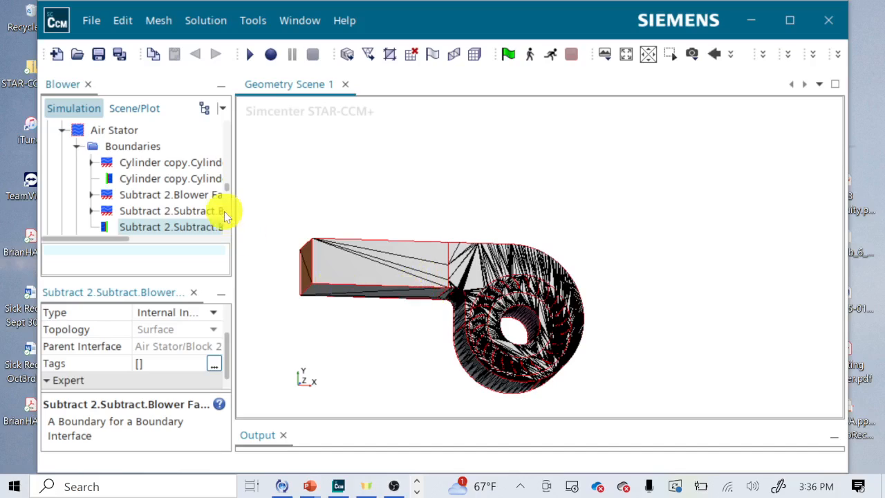
- Collapse the Air Stator region, select the Block 2 region and widen the area showing its properties
scroll(168, 145, "up", 3)
scroll(171, 151, "down", 1)
scroll(166, 156, "up", 1)
scroll(168, 148, "down", 3)
left_click(122, 153)
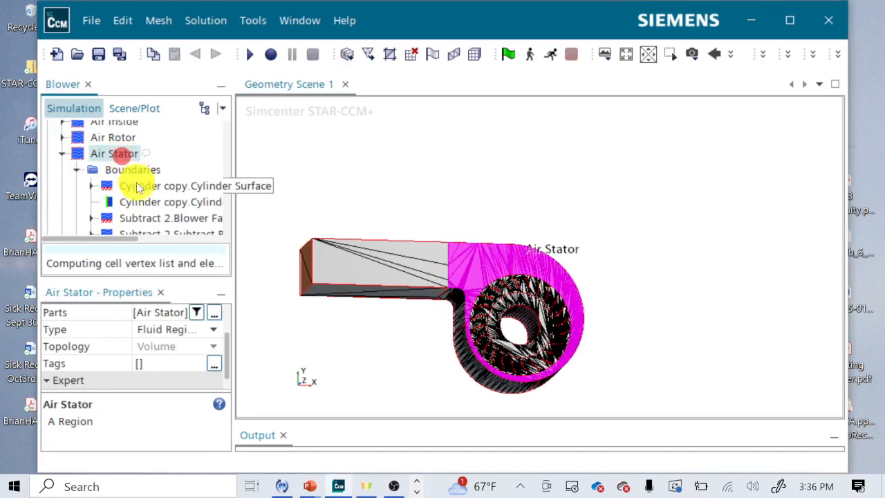
left_click(62, 154)
left_click(90, 170)
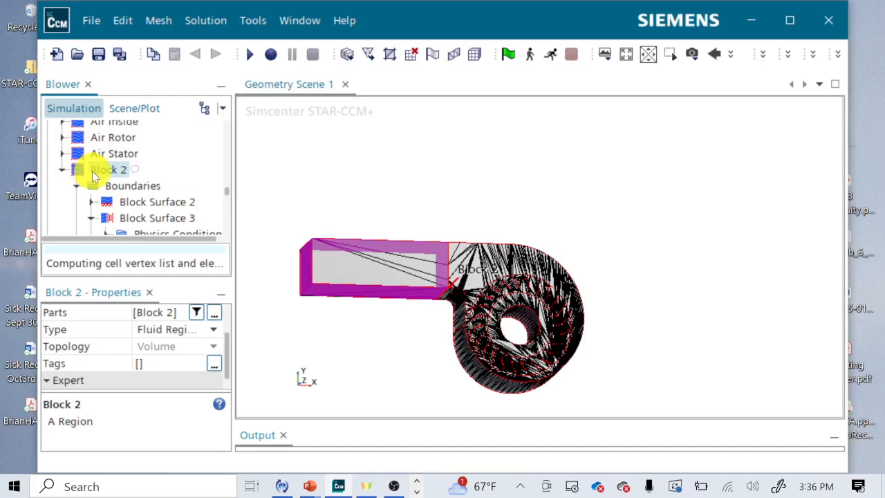
left_click(182, 393)
left_click_drag(232, 385, 307, 375)
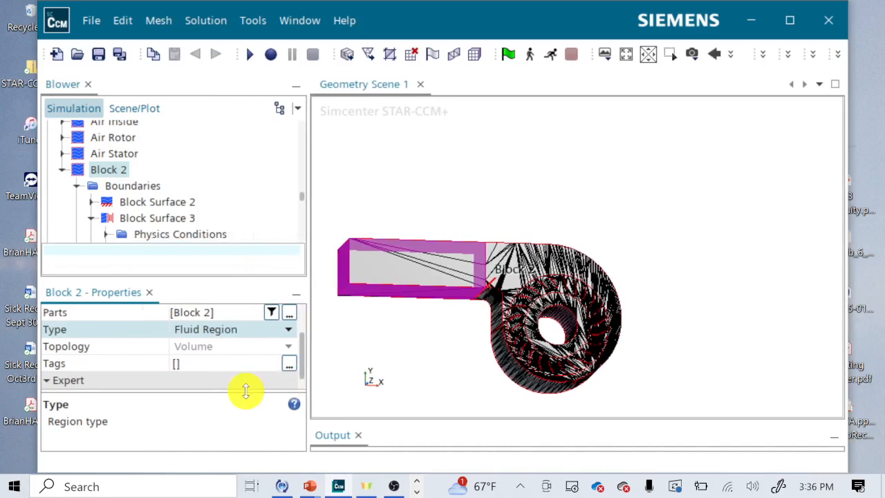
- Set the Block 2 region's type to Porous Region
left_click(216, 335)
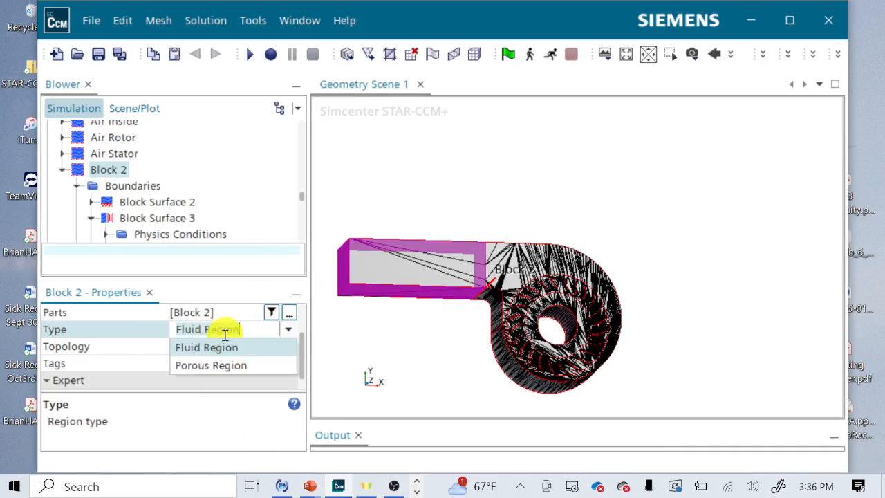
left_click(118, 326)
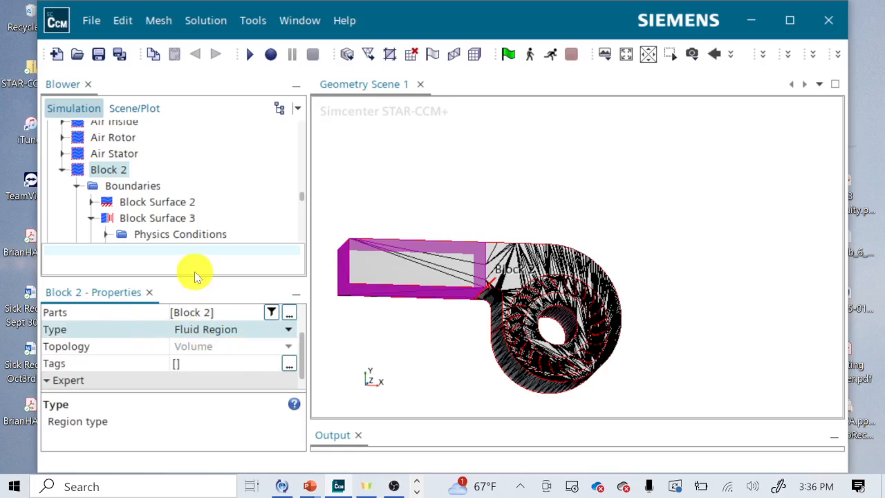
left_click(108, 170)
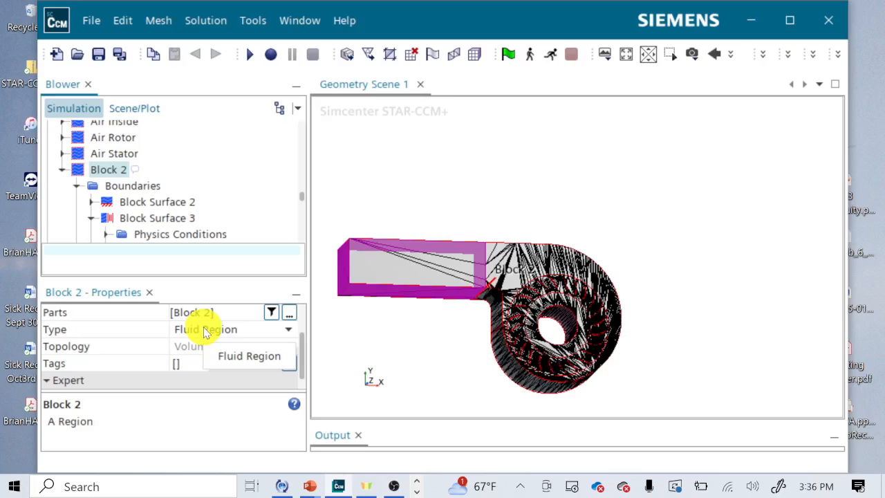
right_click(206, 332)
right_click(193, 343)
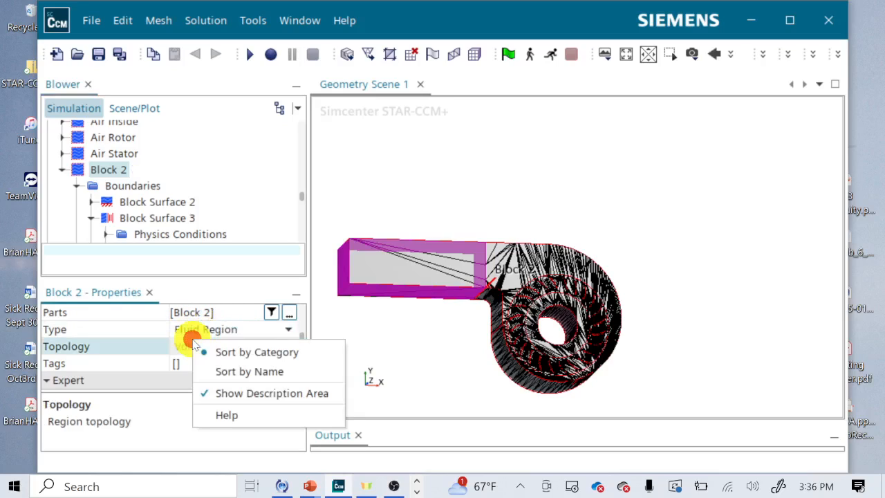
left_click(189, 330)
left_click(201, 363)
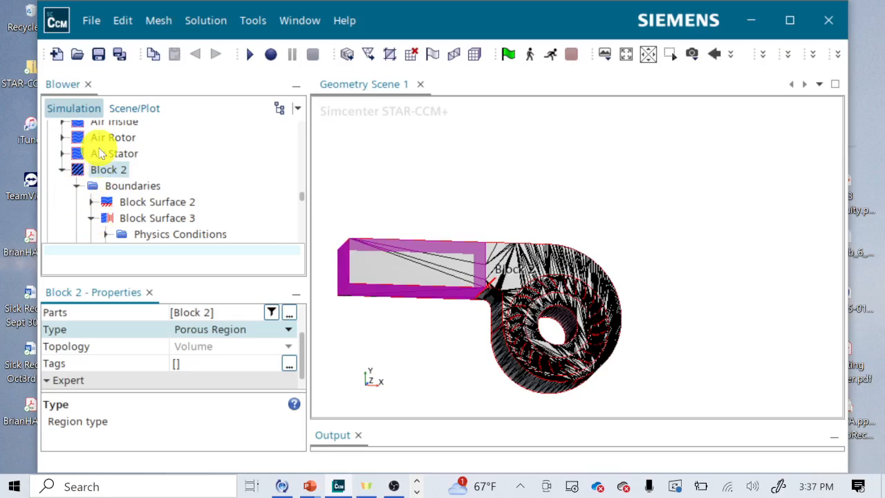
- Review the physics conditions available for the porous Block 2 region
scroll(100, 153, "down", 5)
scroll(95, 142, "up", 2)
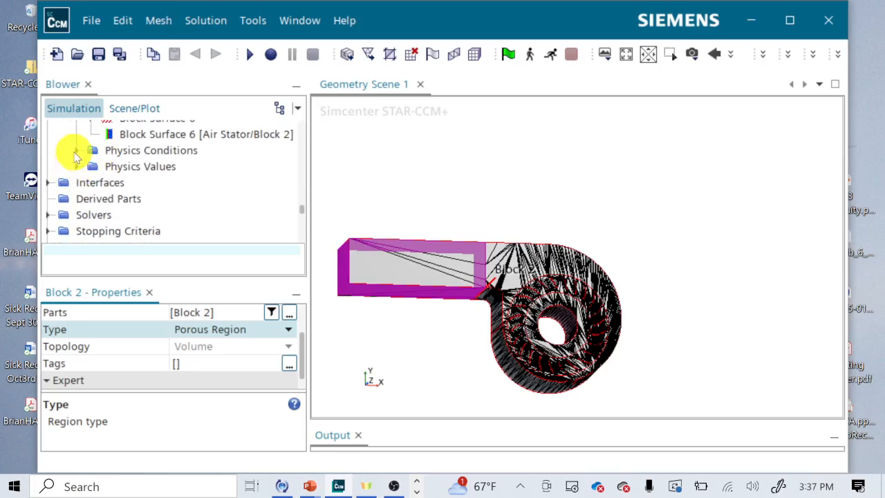
left_click(76, 150)
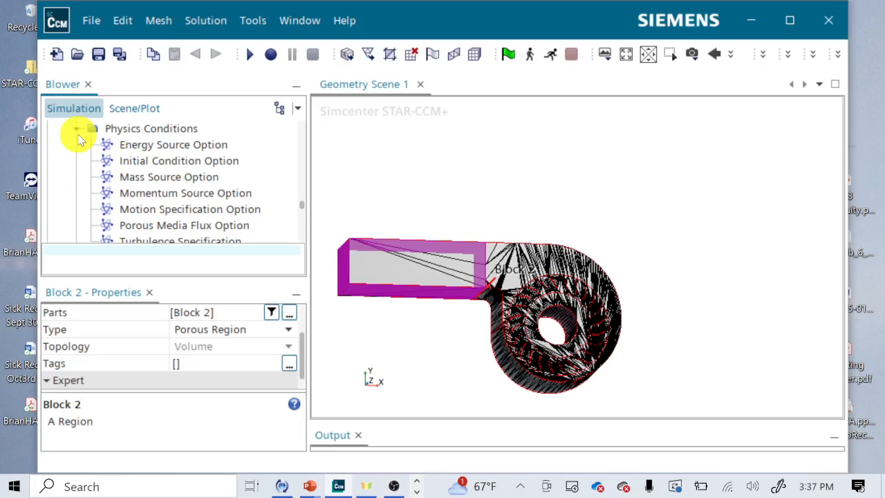
scroll(72, 144, "down", 2)
scroll(76, 152, "up", 2)
scroll(75, 150, "down", 1)
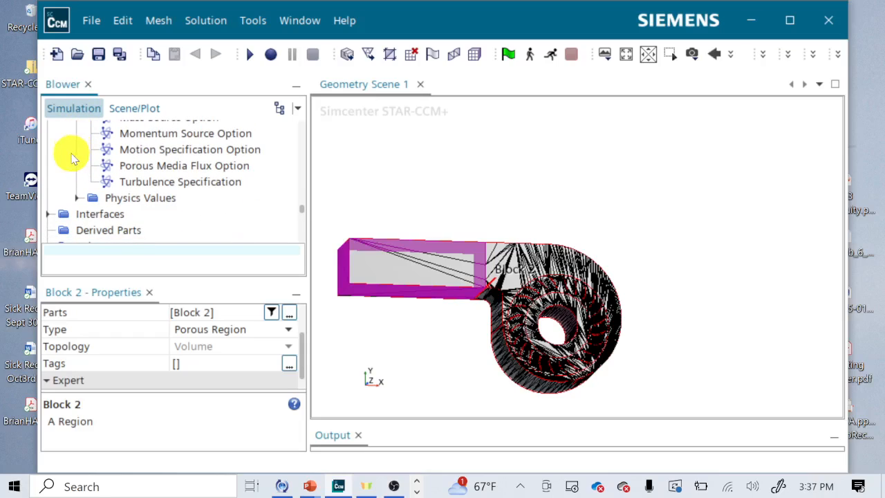
- List Block 2's physics values and examine the Porosity setting alongside the porous inertial and viscous resistance entries
left_click(76, 198)
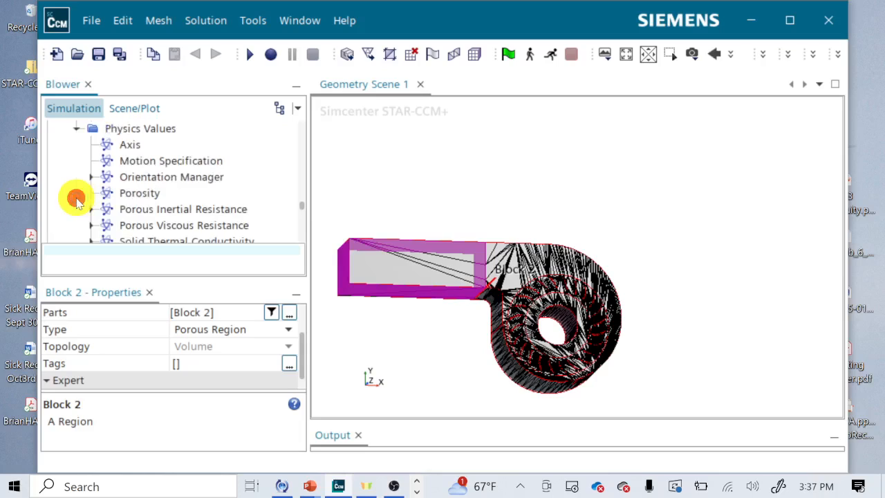
left_click(136, 195)
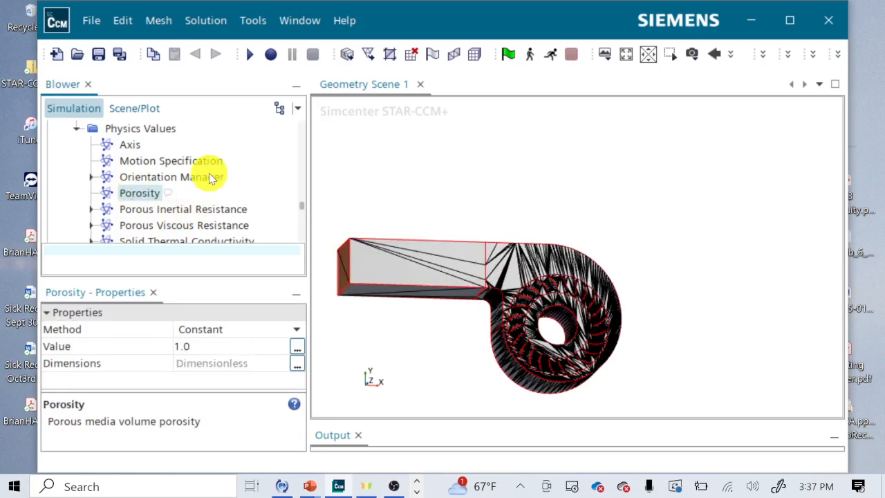
scroll(209, 124, "down", 3)
scroll(208, 125, "up", 2)
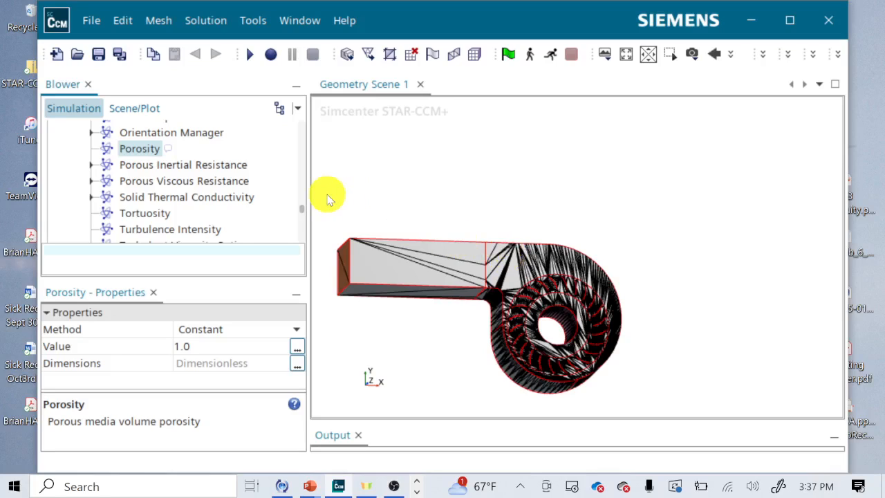
scroll(143, 171, "up", 1)
scroll(143, 171, "up", 4)
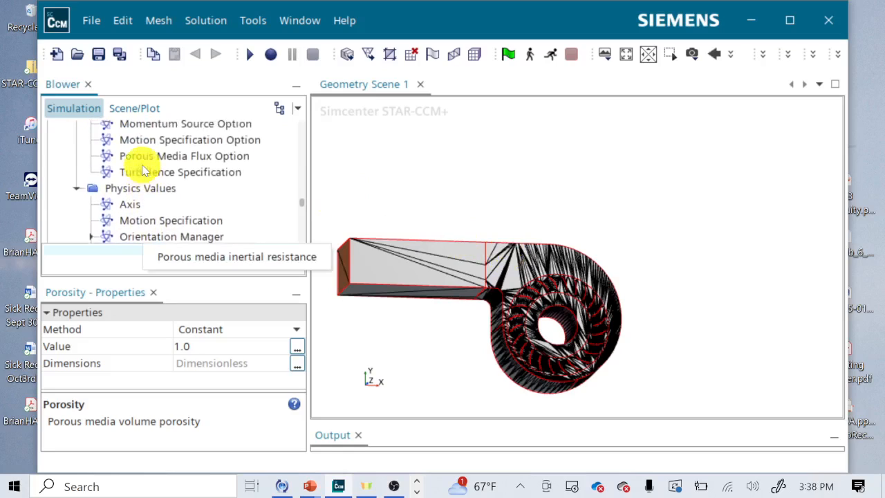
scroll(143, 170, "down", 1)
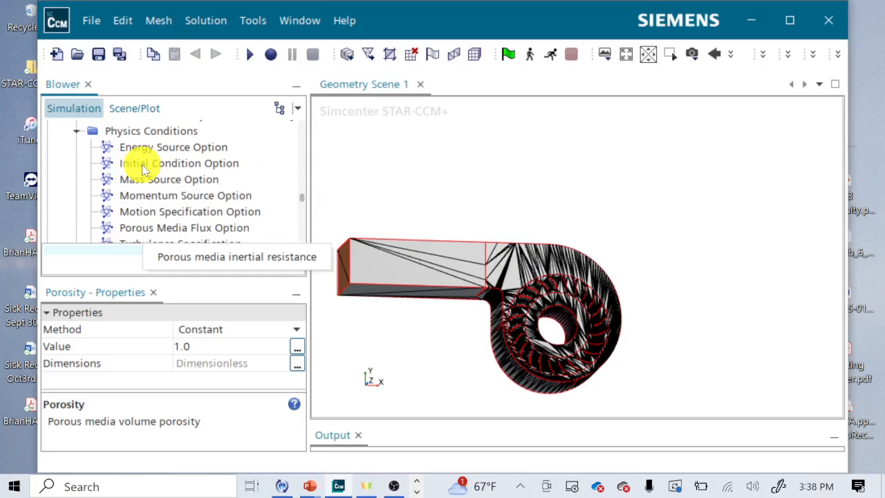
scroll(143, 171, "down", 2)
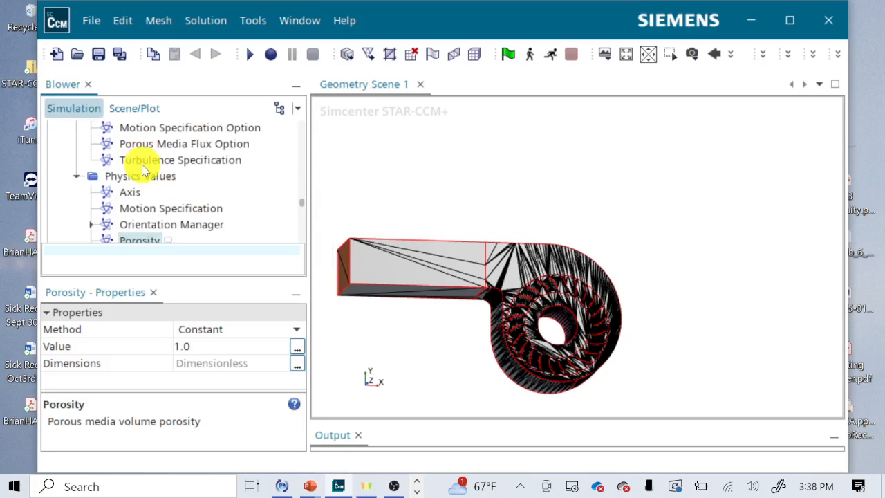
- Collapse the Boundaries and Physics Conditions of the Block 2 region, keeping its Physics Values listed
scroll(143, 167, "up", 5)
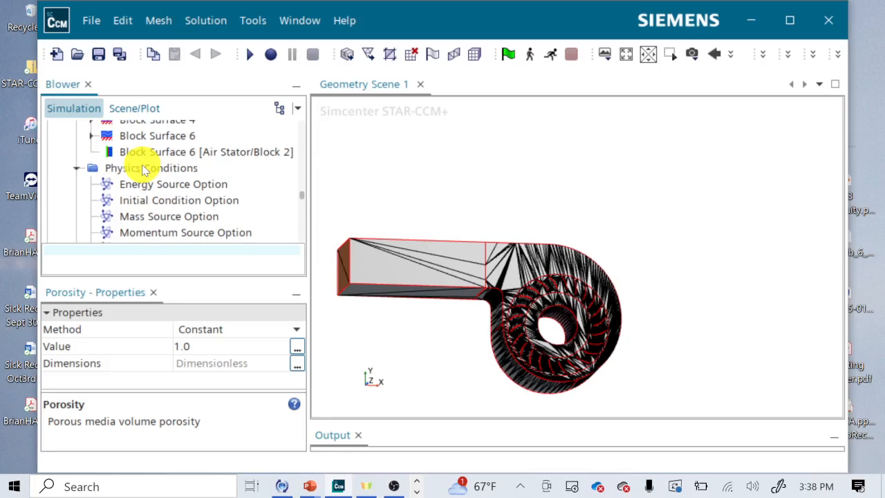
scroll(138, 166, "down", 1)
left_click(111, 157)
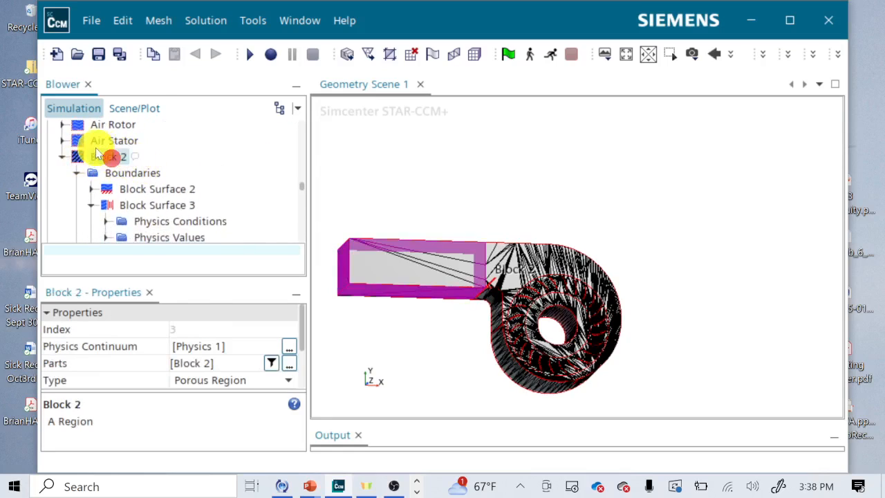
scroll(116, 146, "down", 2)
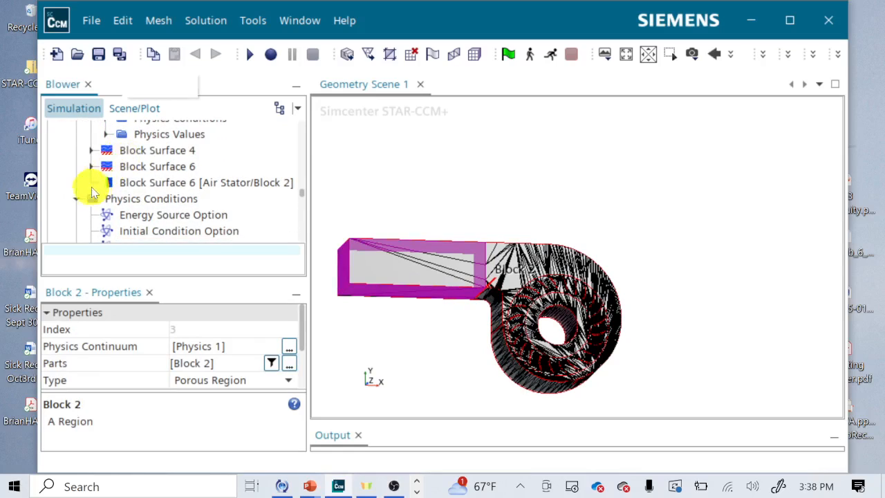
left_click(78, 199)
left_click(103, 215)
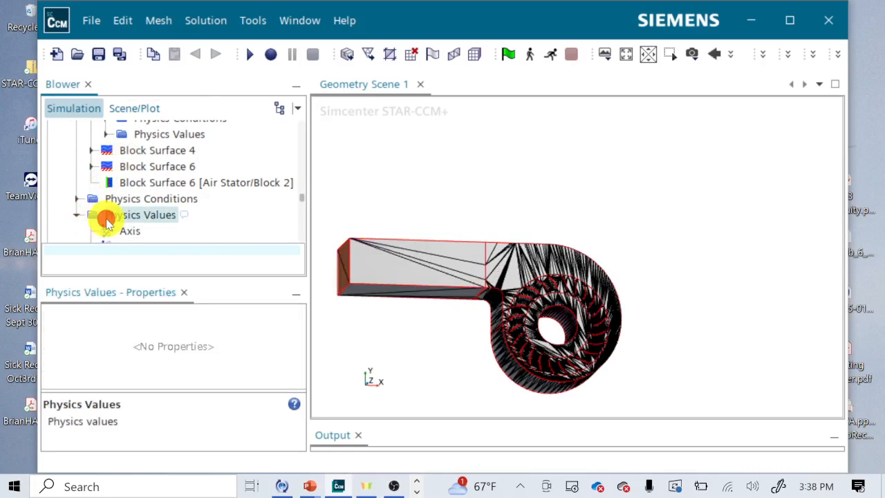
scroll(108, 225, "up", 2)
left_click(76, 164)
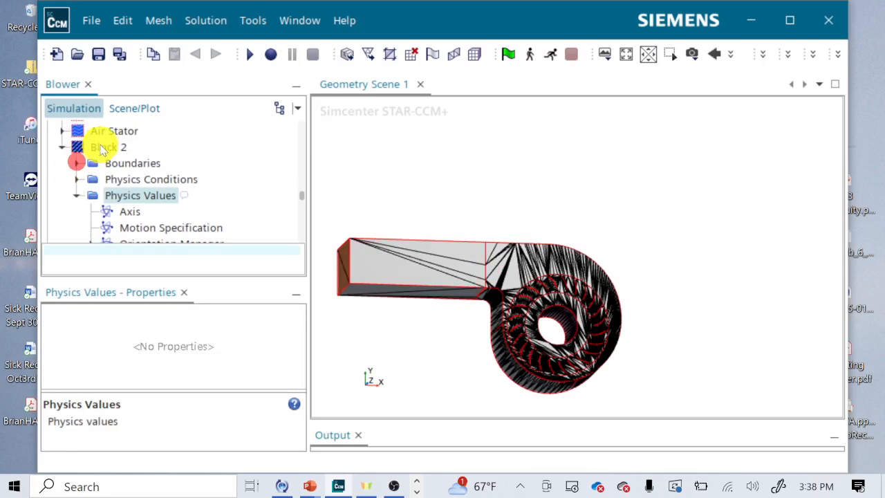
left_click(101, 148)
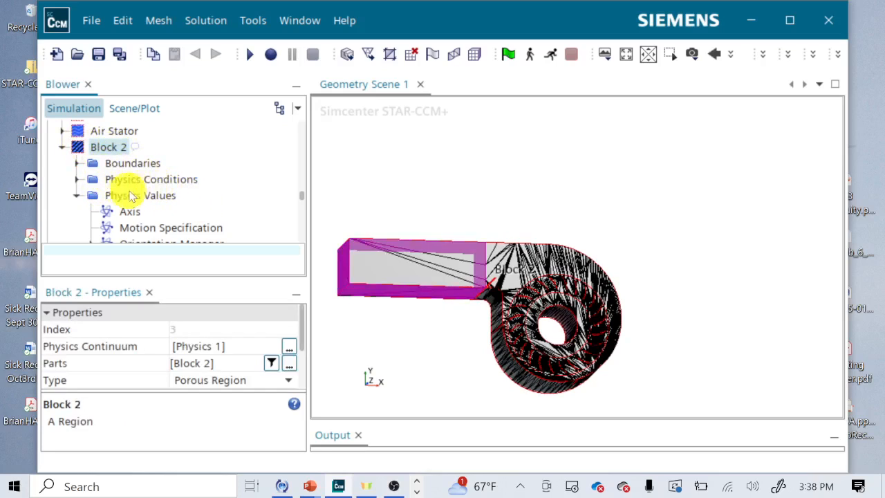
- Expand Porous Inertial Resistance and Porous Viscous Resistance under Block 2's Physics Values
left_click(121, 193)
scroll(122, 217, "down", 4)
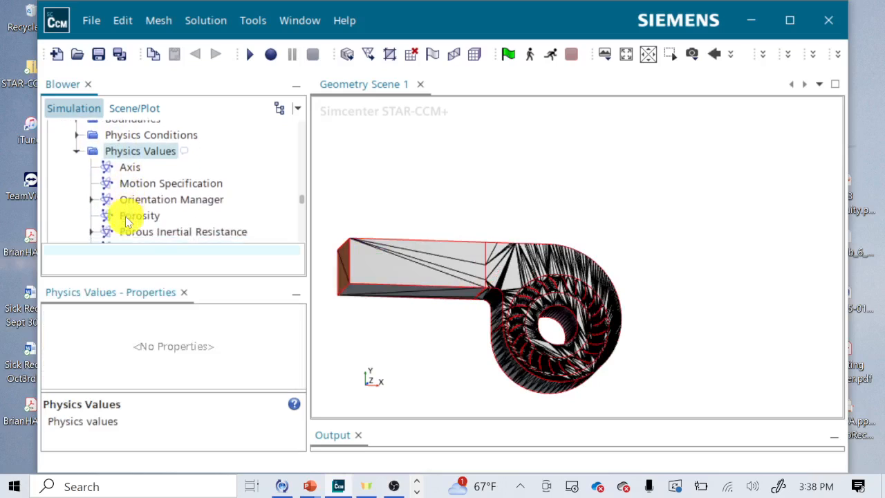
scroll(127, 221, "down", 1)
left_click(154, 186)
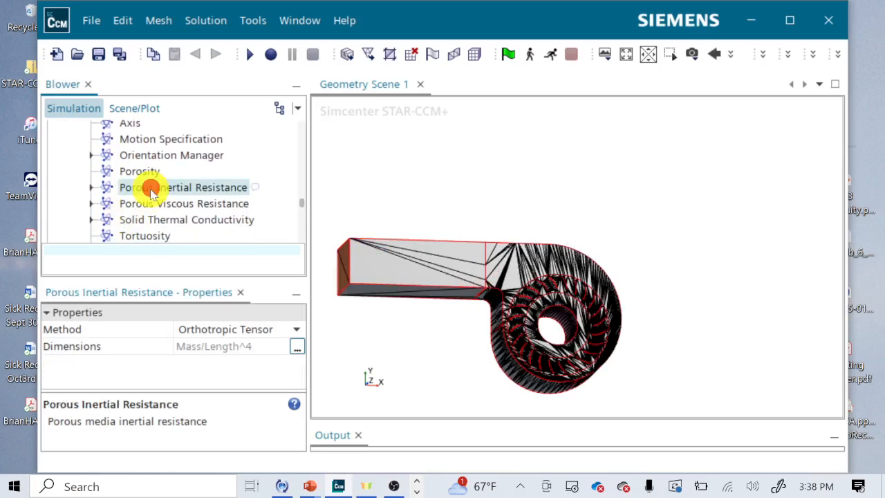
left_click(92, 188)
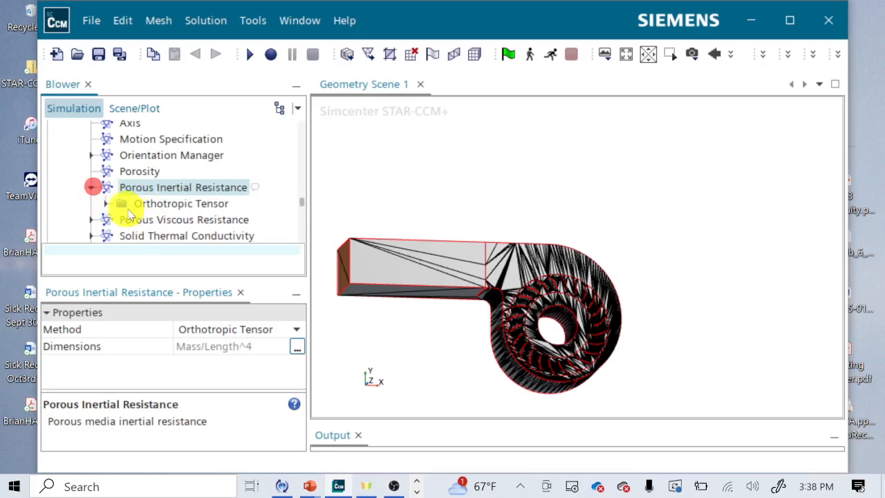
left_click(91, 220)
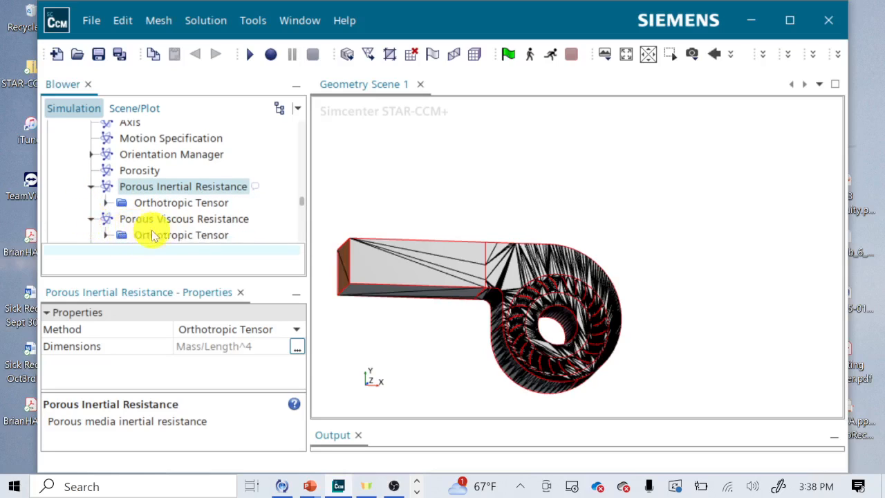
scroll(200, 203, "down", 1)
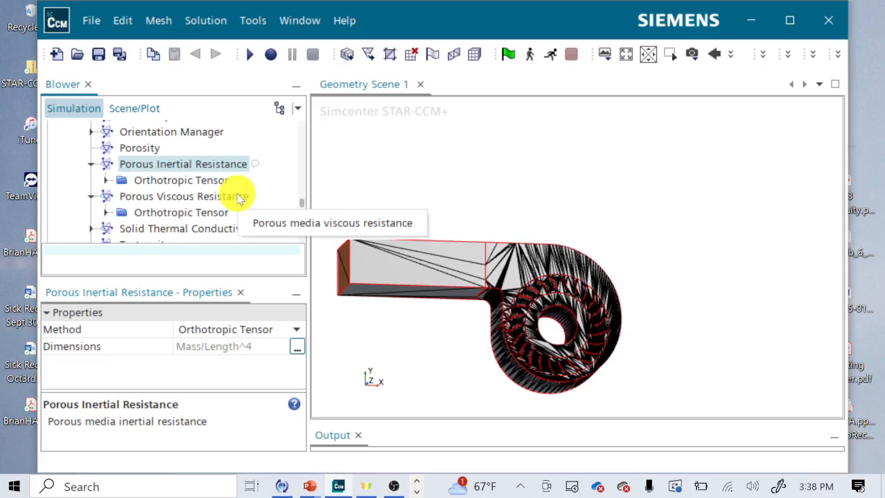
- Expand the Orthotropic Tensor of Porous Inertial Resistance and examine its XX and YY components
left_click(206, 180)
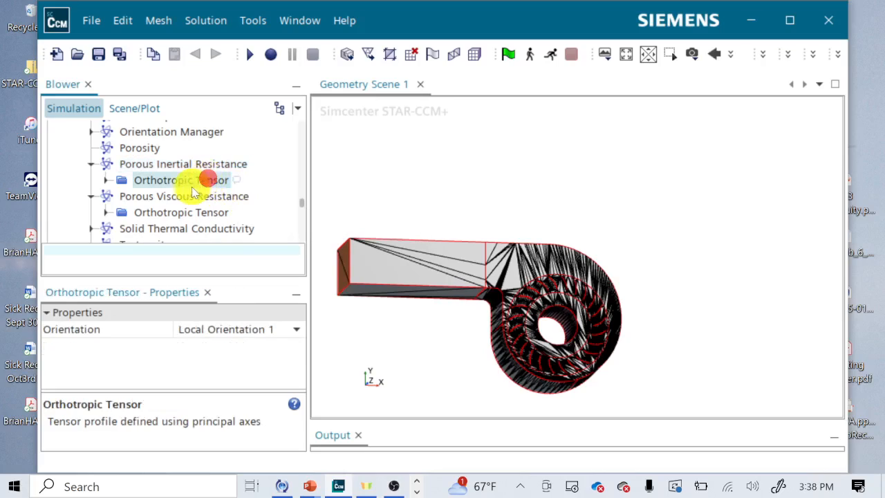
left_click(105, 179)
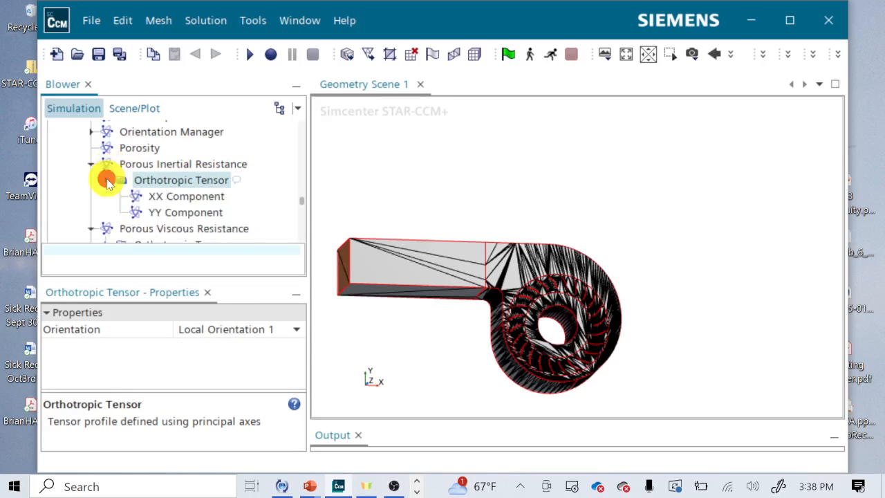
left_click(161, 196)
left_click(163, 212)
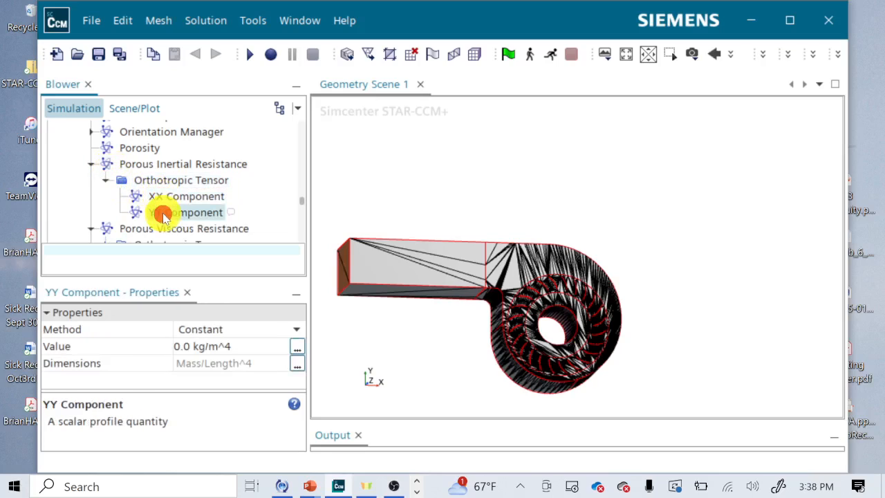
left_click(158, 181)
left_click(161, 165)
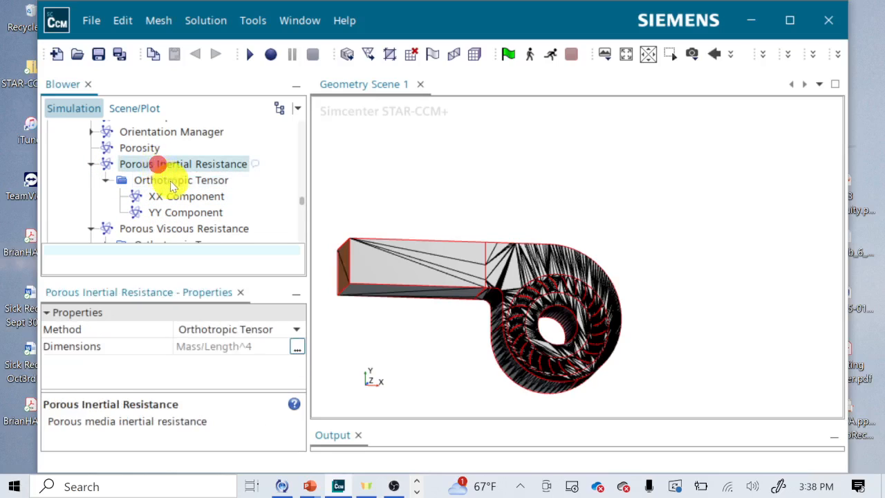
left_click(174, 184)
left_click(173, 196)
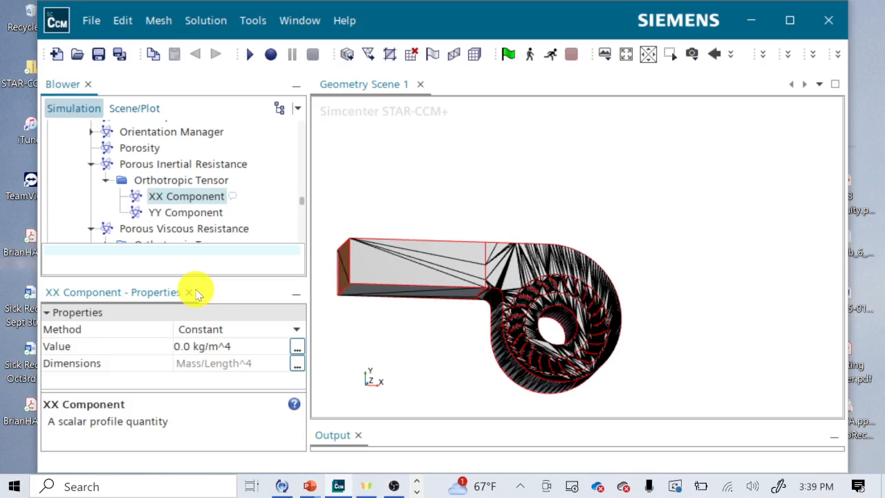
- Compare the Porous Viscous and Porous Inertial Resistance properties and list the viscous Orthotropic Tensor's components
left_click(147, 230)
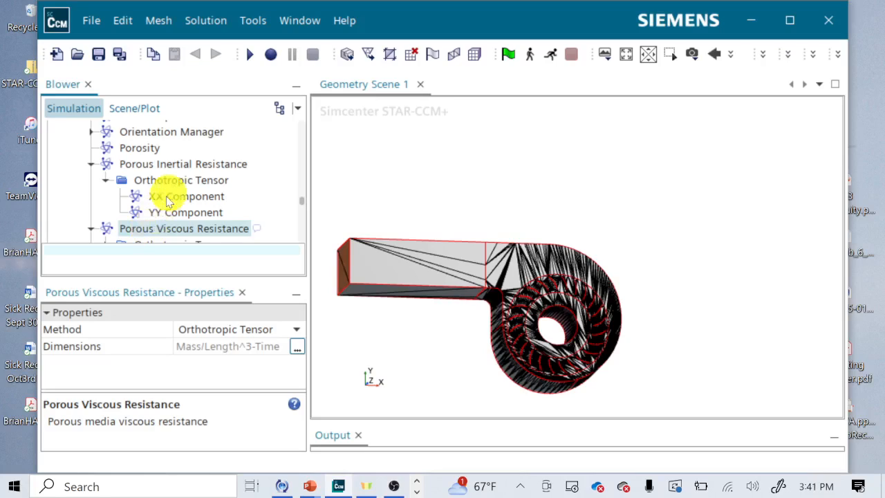
left_click(183, 166)
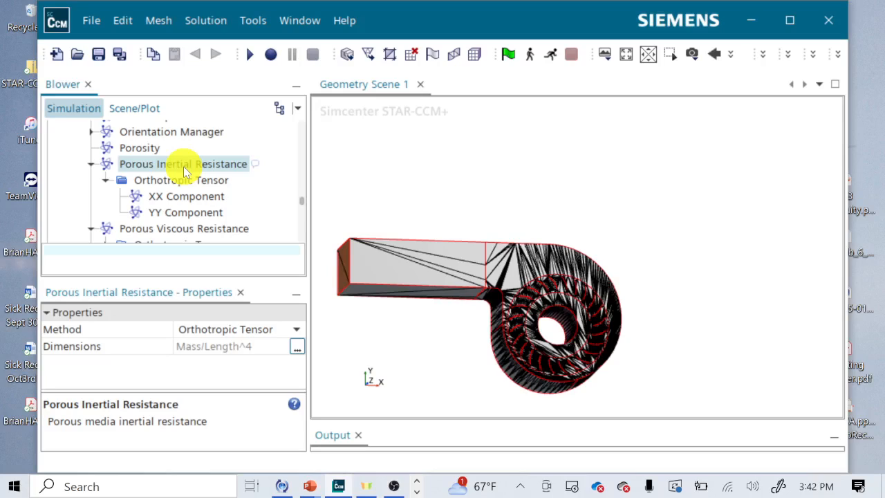
left_click(179, 222)
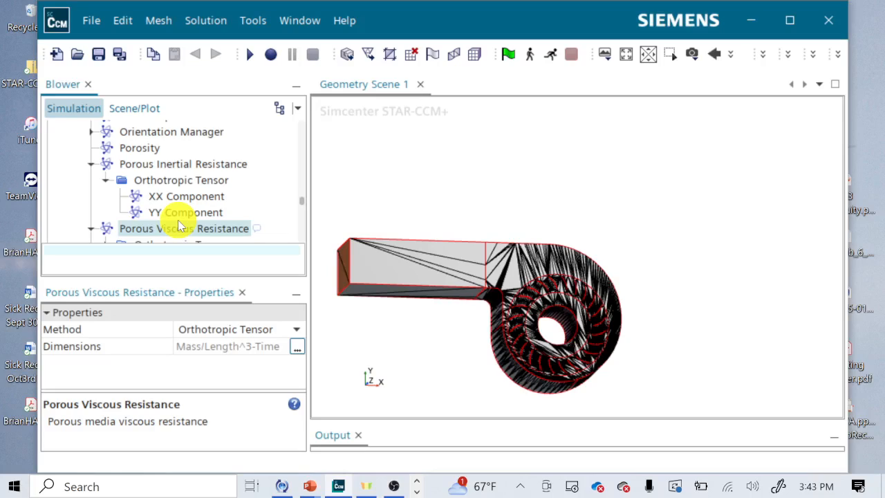
scroll(178, 220, "down", 3)
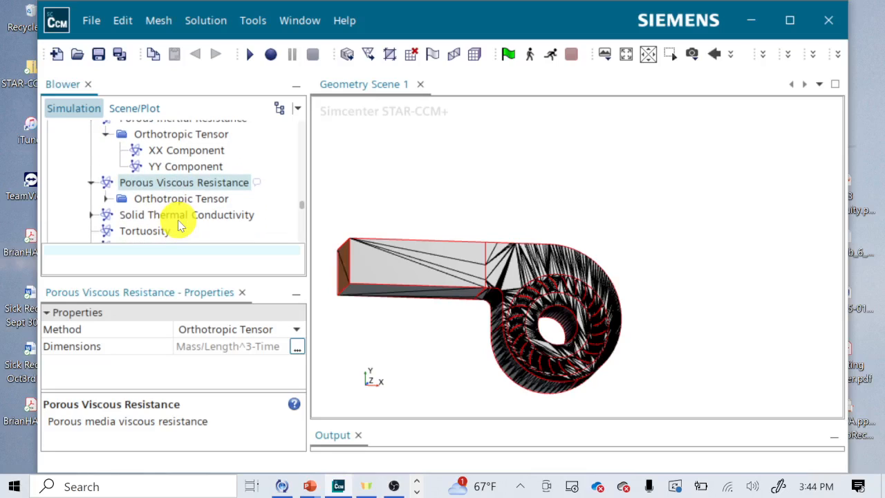
scroll(177, 220, "up", 1)
left_click(171, 148)
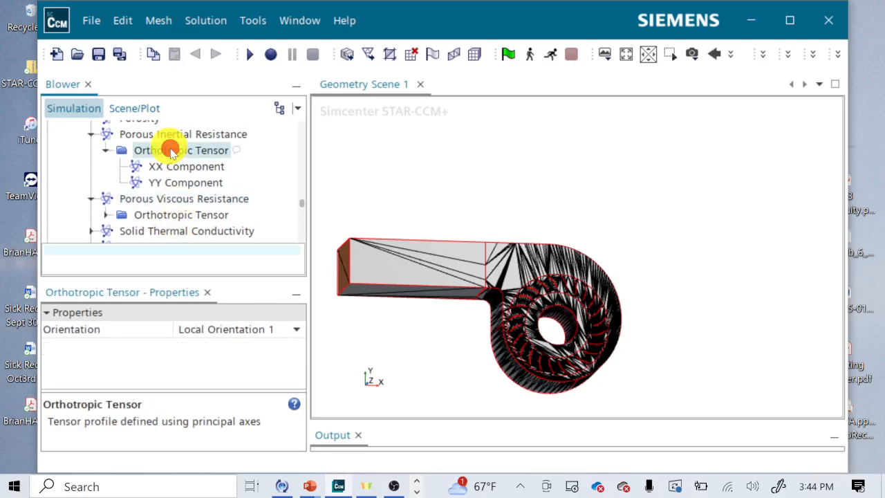
left_click(166, 138)
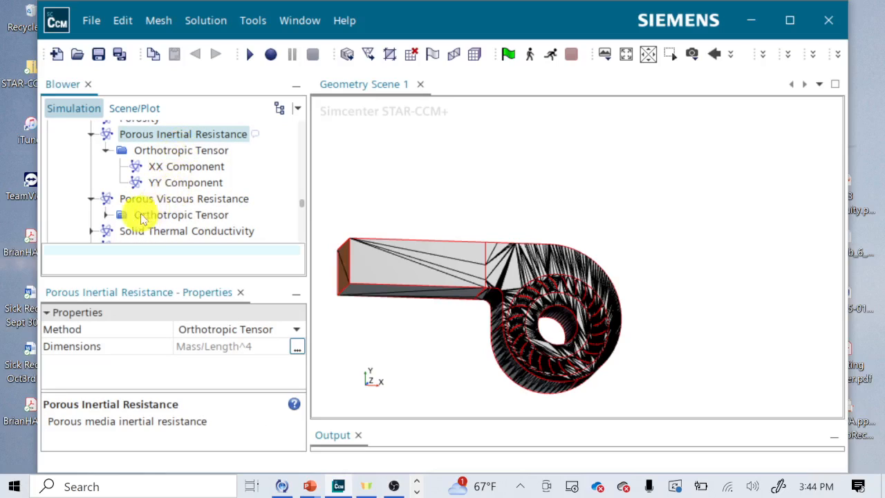
left_click(105, 215)
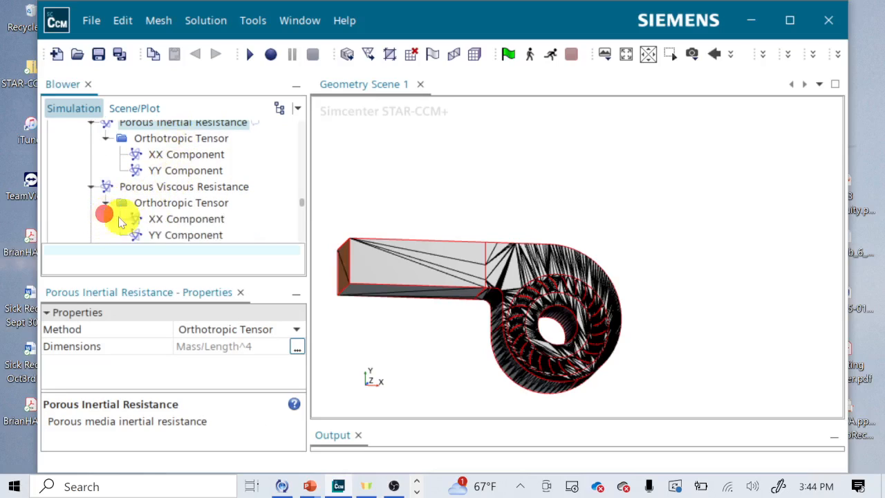
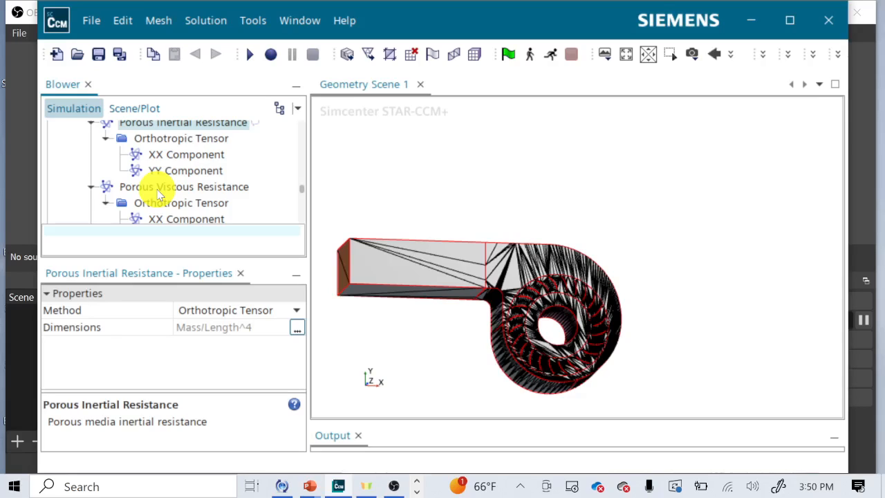
- Review both porous resistance entries of Block 2 and inspect the inertial XX Component's properties
scroll(158, 196, "down", 1)
scroll(158, 196, "up", 2)
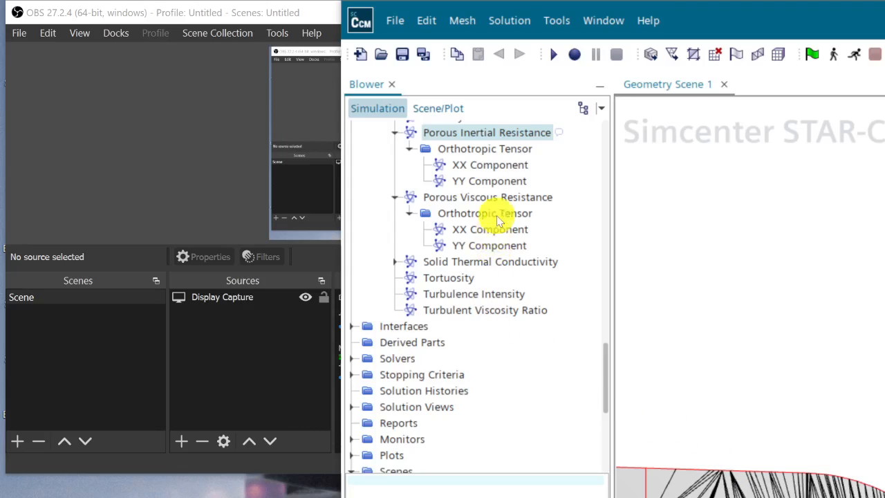
scroll(427, 221, "up", 3)
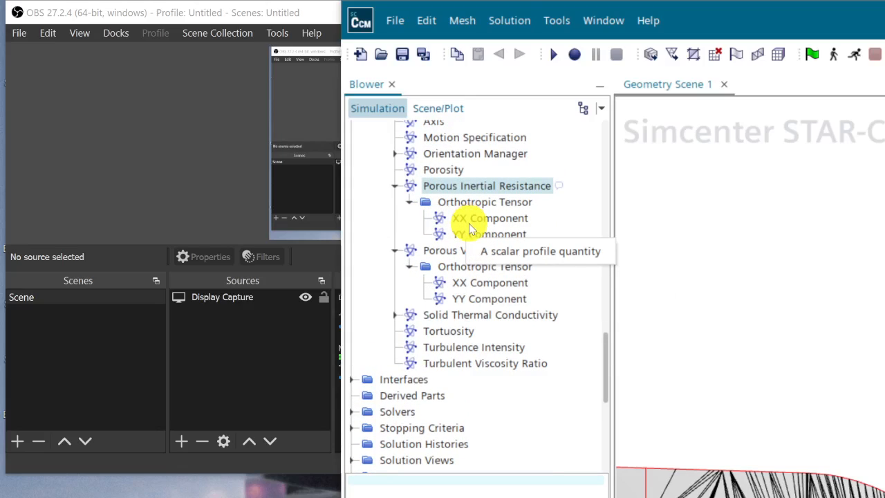
left_click(468, 222)
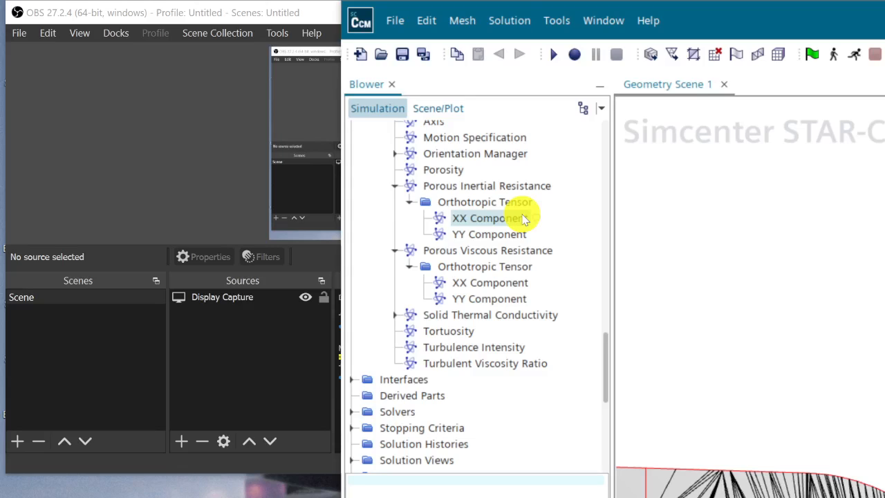
scroll(519, 213, "up", 2)
scroll(512, 284, "up", 2)
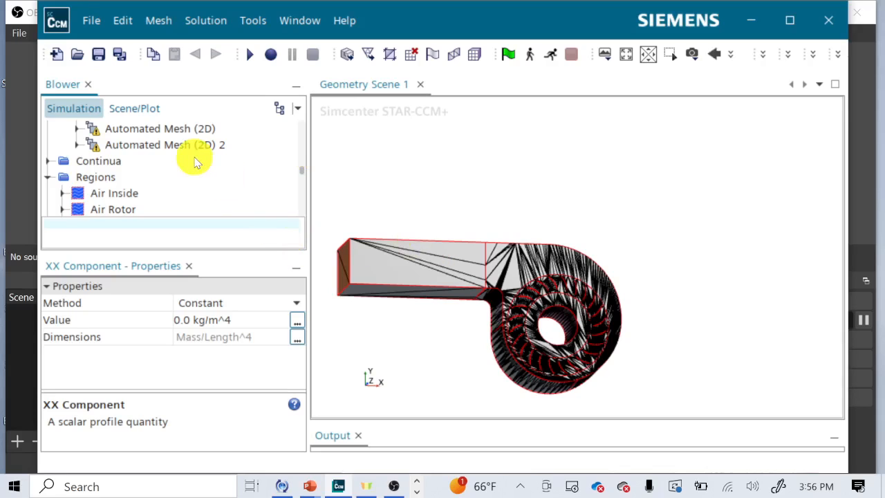
scroll(196, 159, "down", 5)
scroll(196, 161, "down", 5)
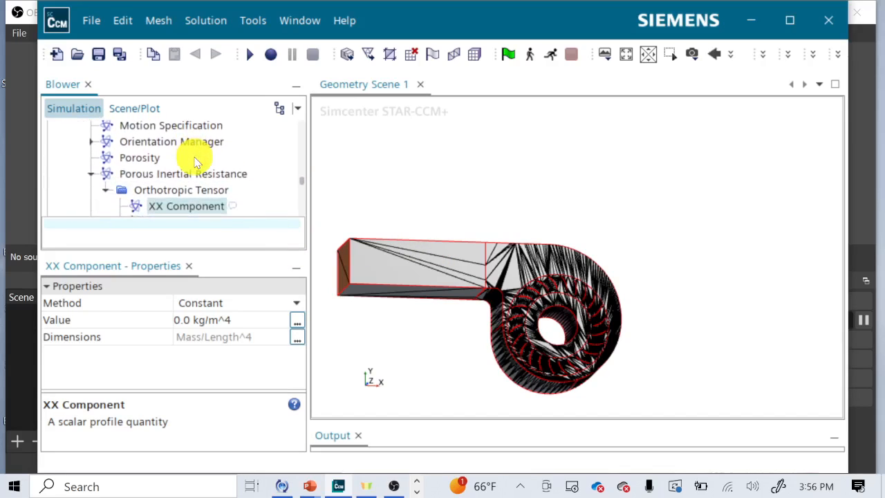
- Set the method of Block 2's Porous Inertial Resistance to Isotropic Tensor
left_click(196, 160)
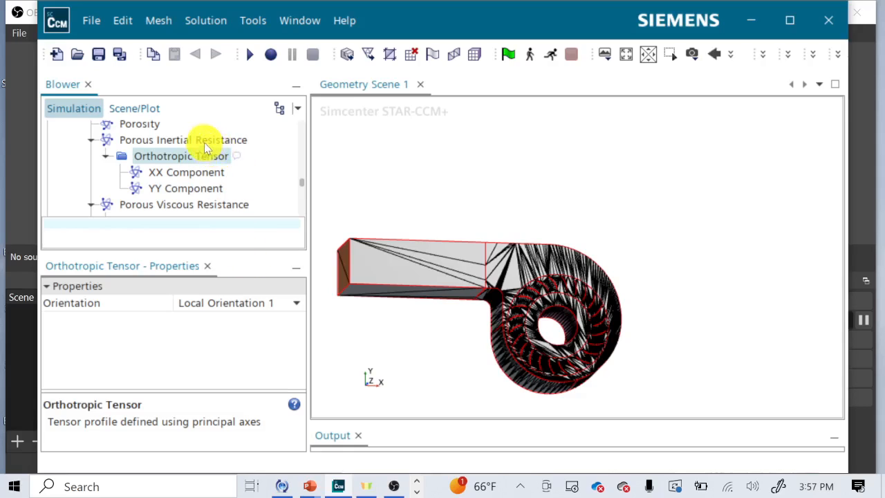
left_click(200, 139)
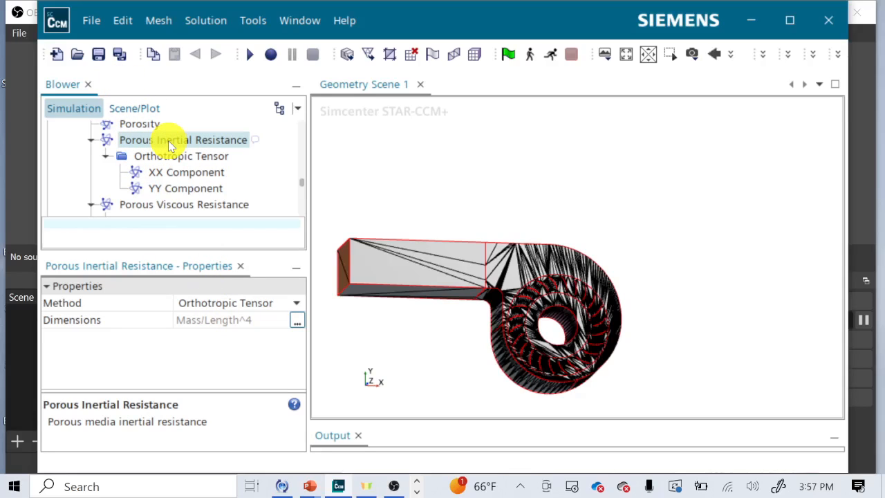
left_click(239, 302)
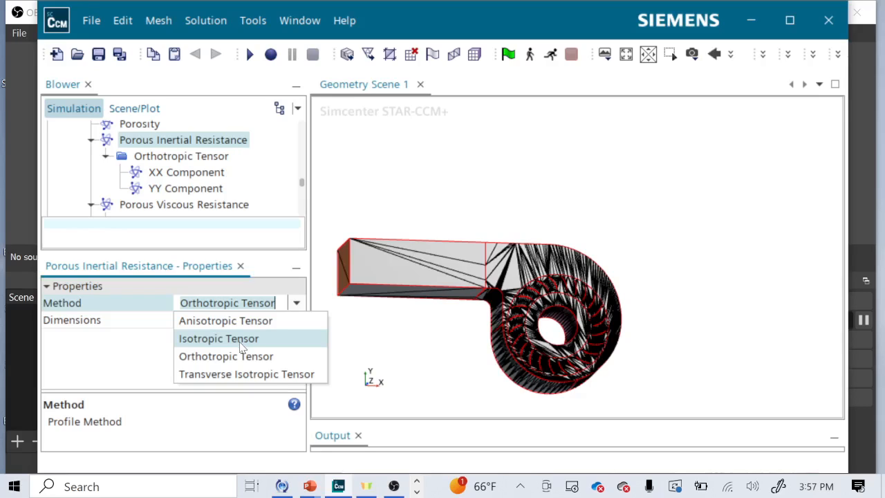
left_click(240, 343)
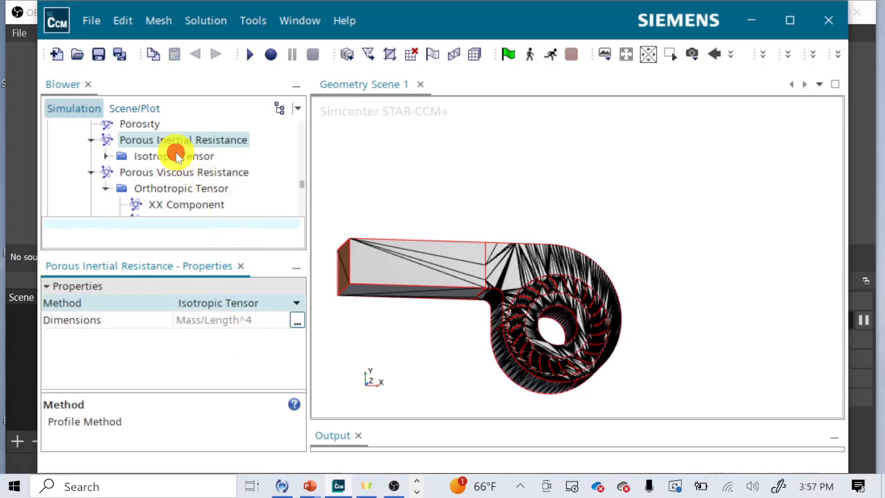
- Expand the Isotropic Tensor of Block 2's Porous Inertial Resistance and open the Isotropic Component's value for editing
left_click(173, 155)
left_click(105, 158)
left_click(142, 172)
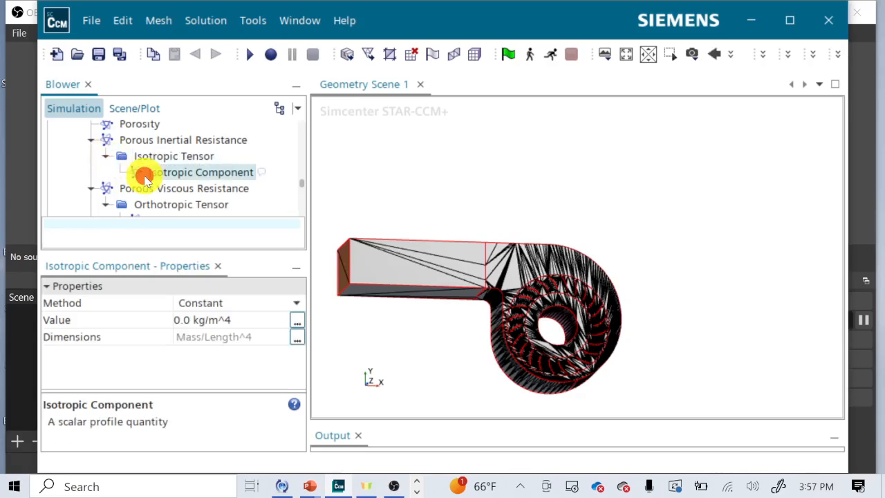
left_click(238, 325)
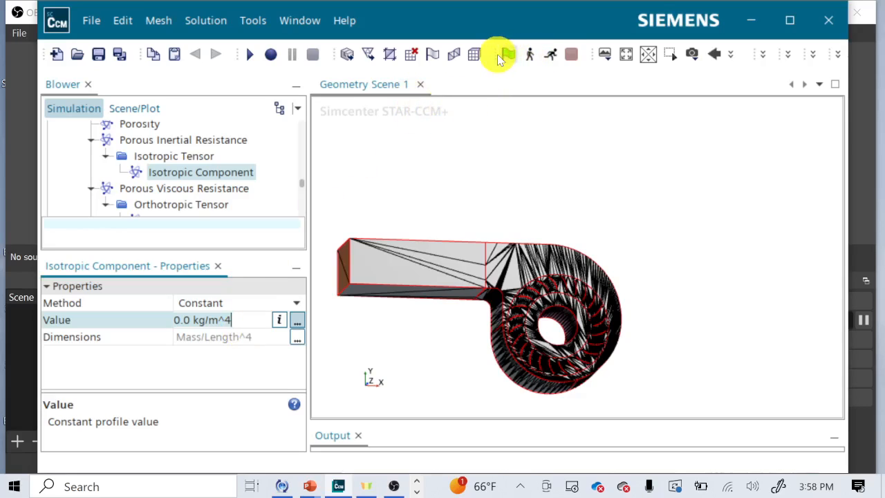
- Open Vector Scene 1 and try to run the simulation
scroll(223, 203, "down", 10)
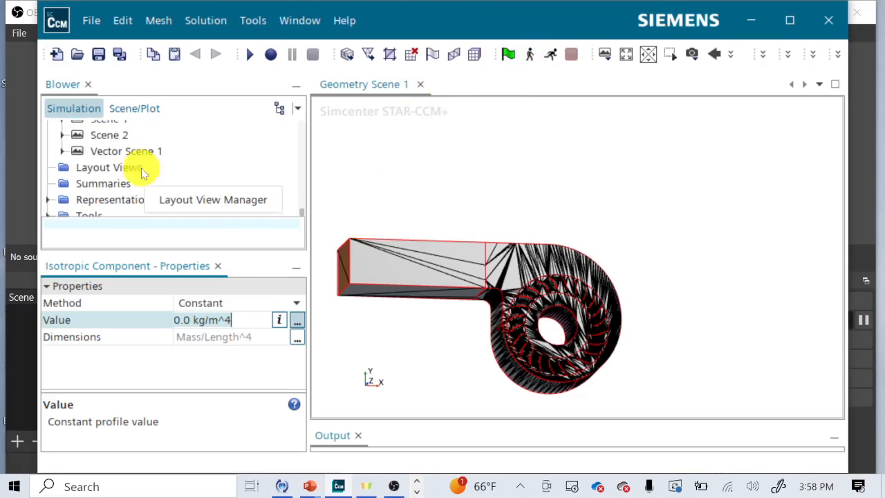
left_click(131, 153)
double_click(131, 154)
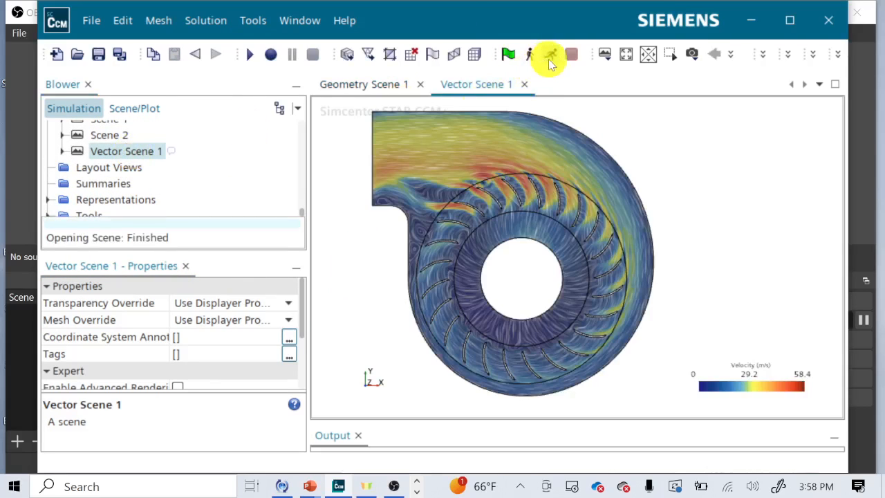
left_click(551, 57)
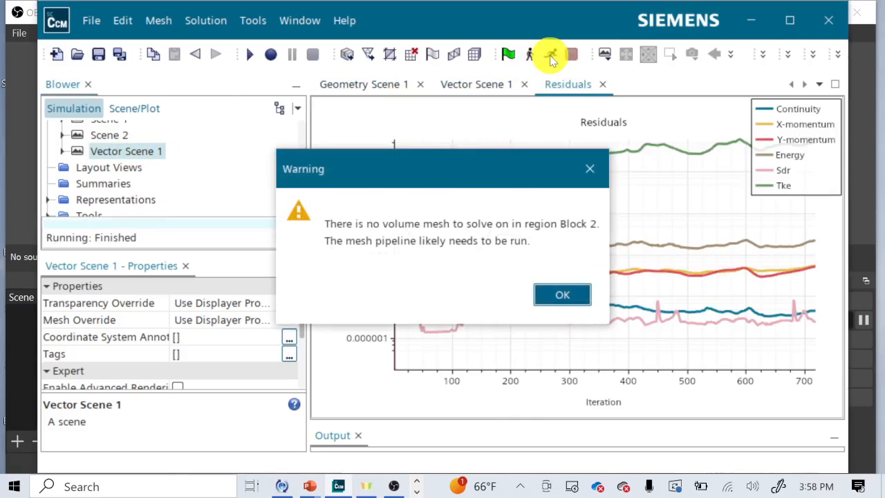
left_click(566, 292)
- Check the properties of Automated Mesh (2D) and Automated Mesh (2D) 2, and generate the volume mesh
scroll(178, 188, "up", 15)
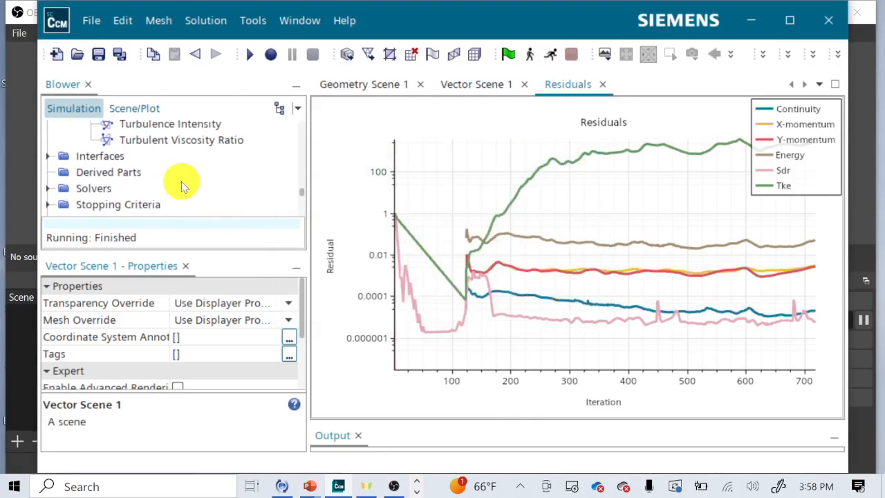
scroll(181, 187, "up", 2)
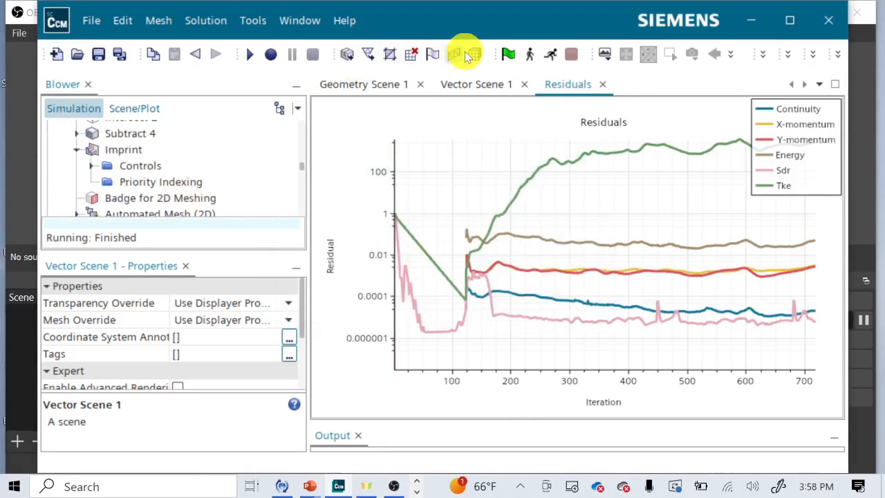
scroll(214, 148, "down", 2)
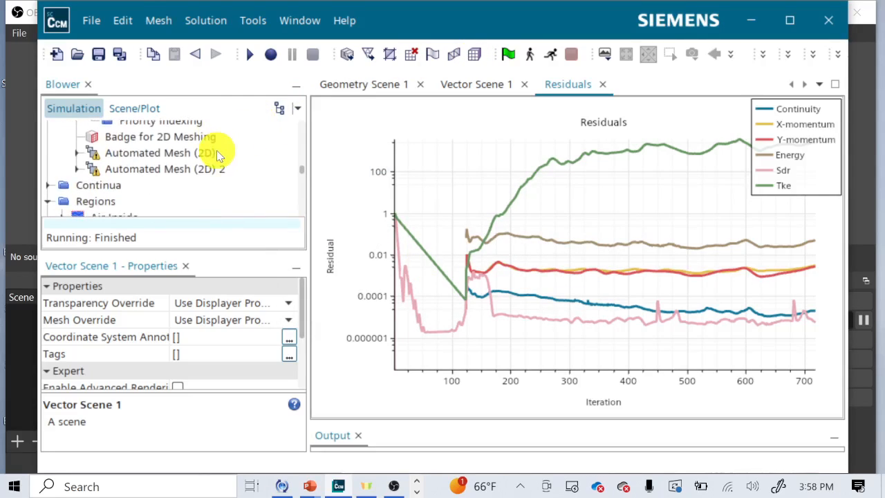
left_click(198, 155)
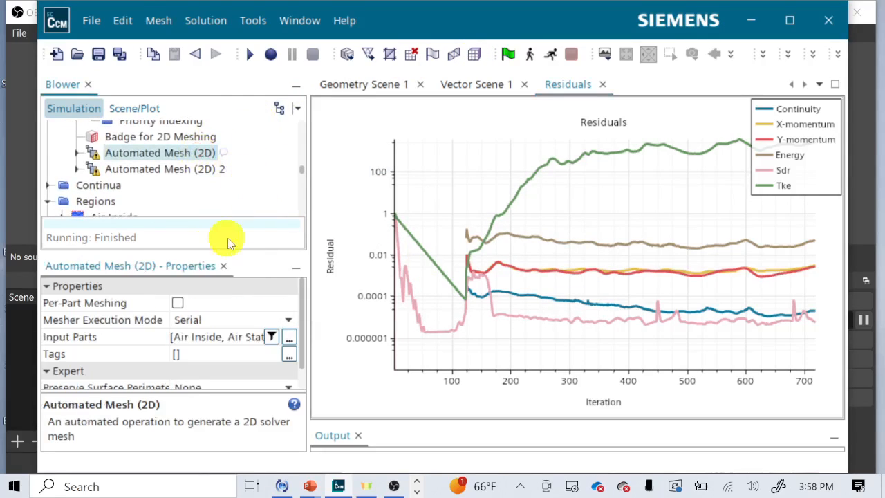
left_click(195, 171)
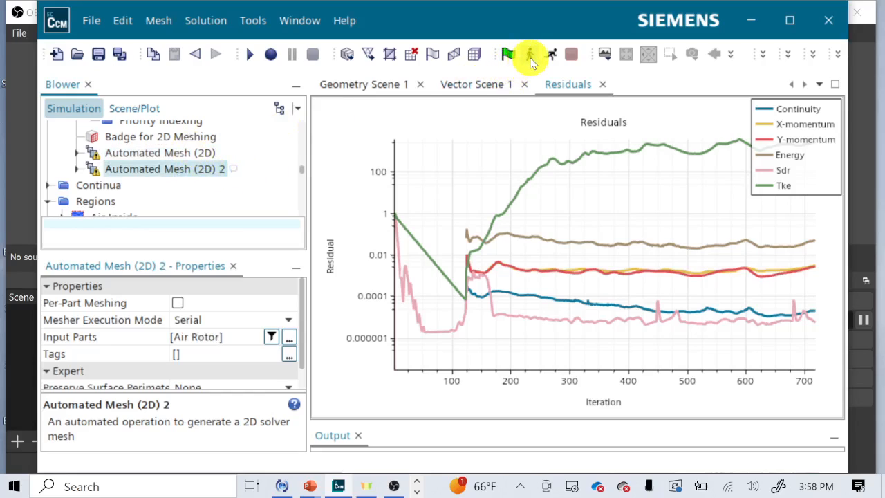
left_click(481, 55)
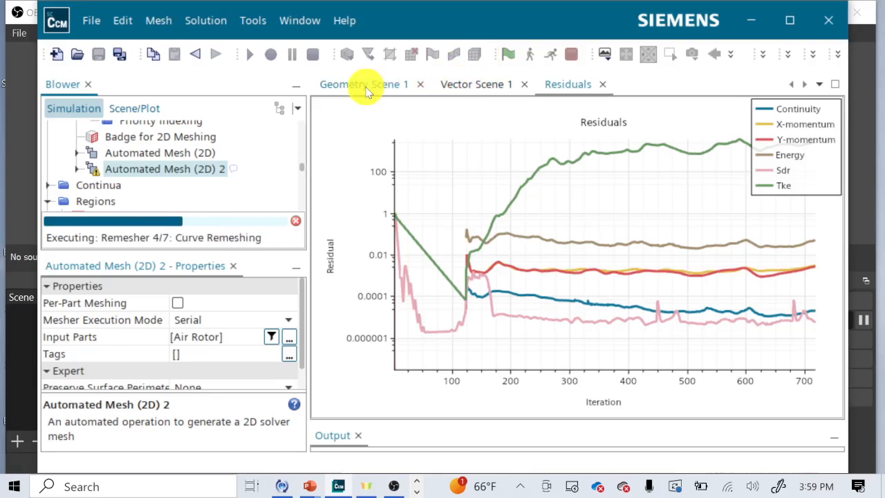
- Add the Block 2 region and its boundaries to the parts displayed by Mesh 1 in Mesh Scene 2
scroll(203, 200, "down", 6)
scroll(203, 208, "down", 10)
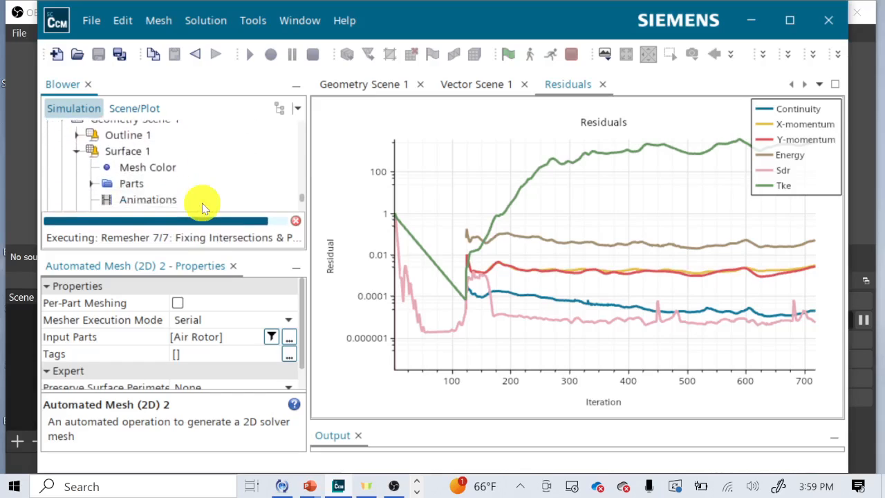
scroll(203, 208, "down", 2)
left_click(125, 185)
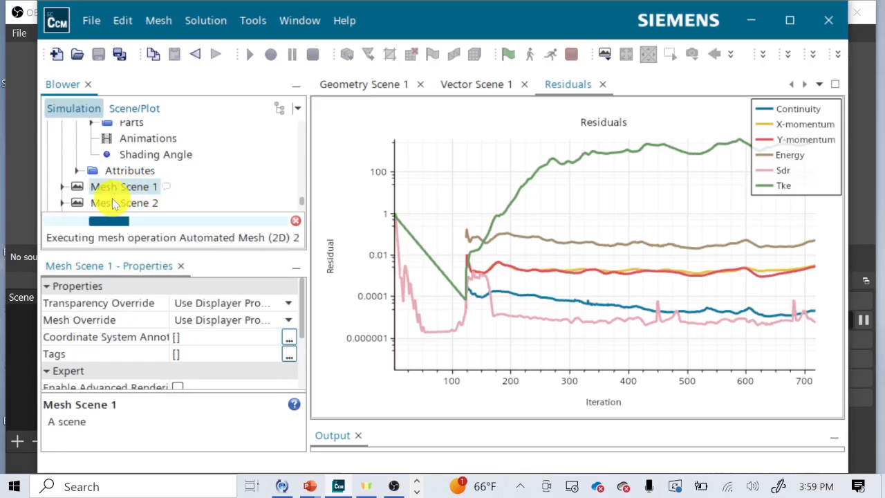
left_click(114, 203)
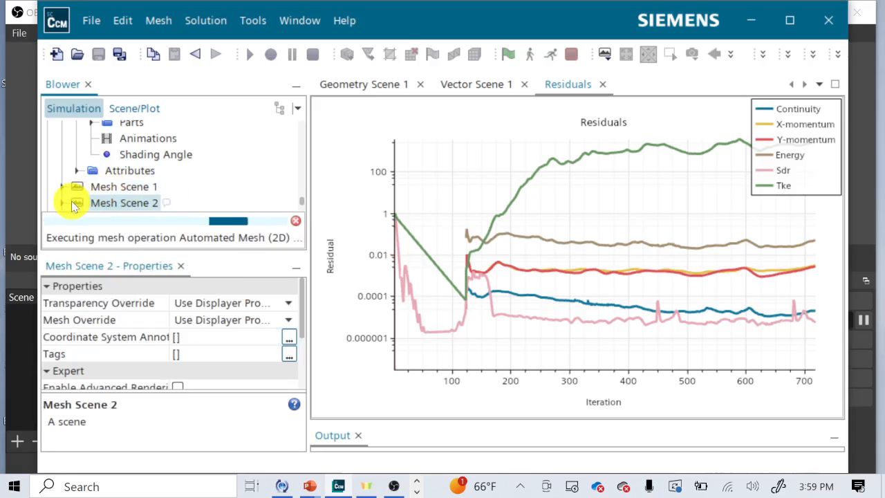
left_click(62, 203)
left_click(77, 186)
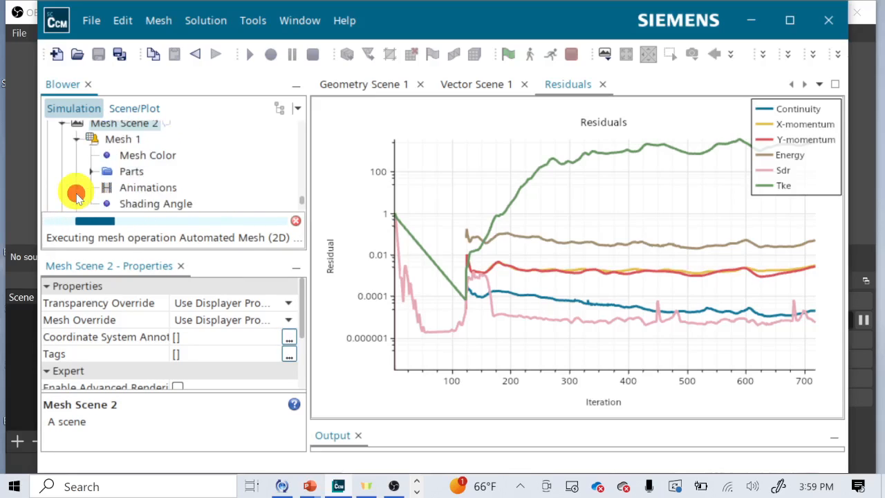
left_click(136, 140)
left_click(136, 172)
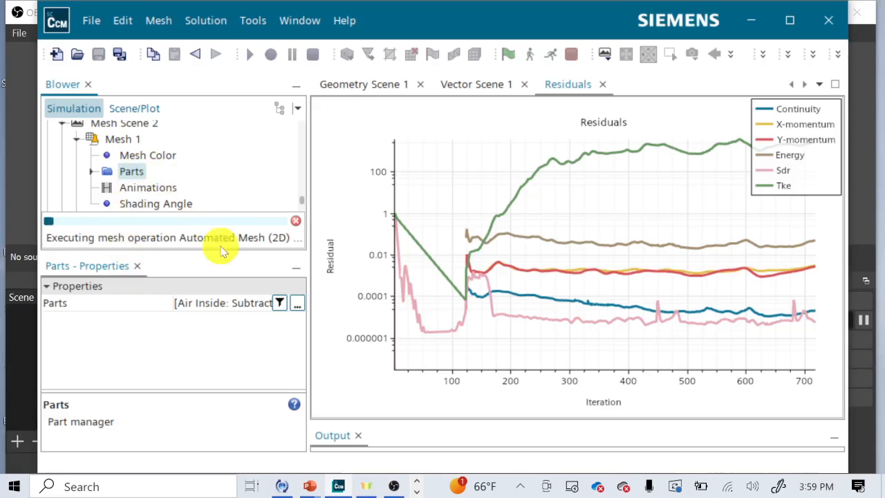
left_click(234, 304)
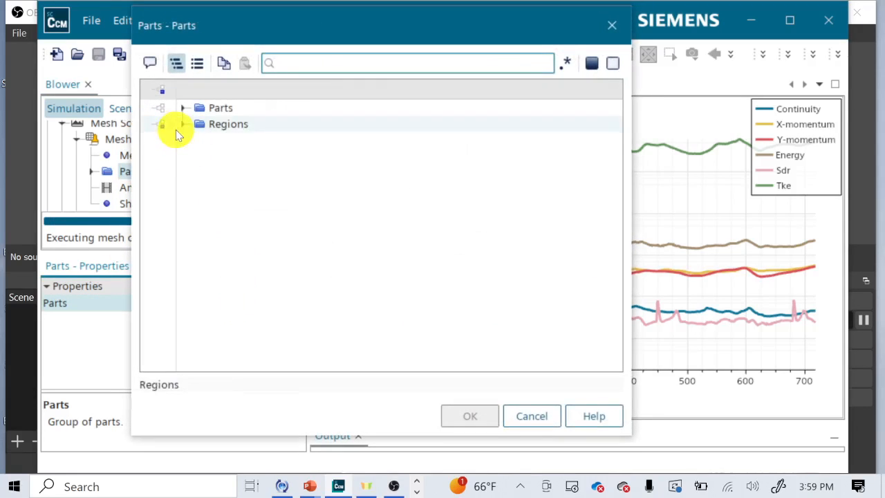
left_click(185, 127)
left_click(156, 188)
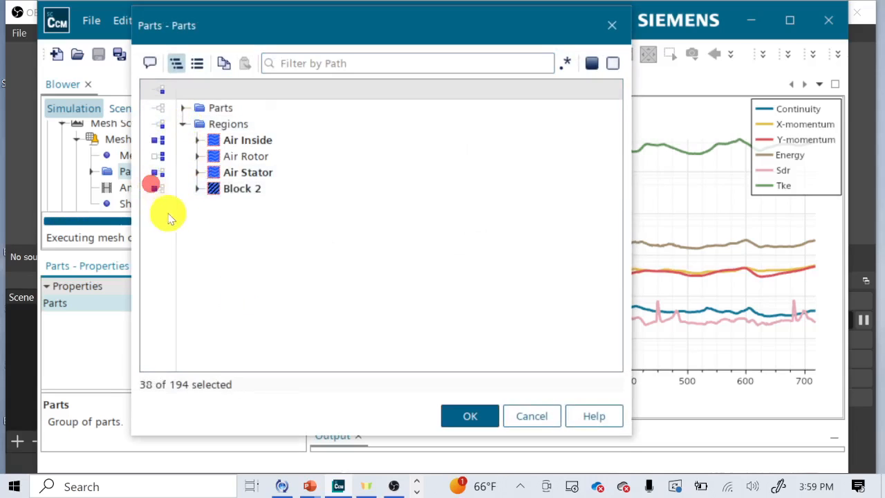
left_click(159, 189)
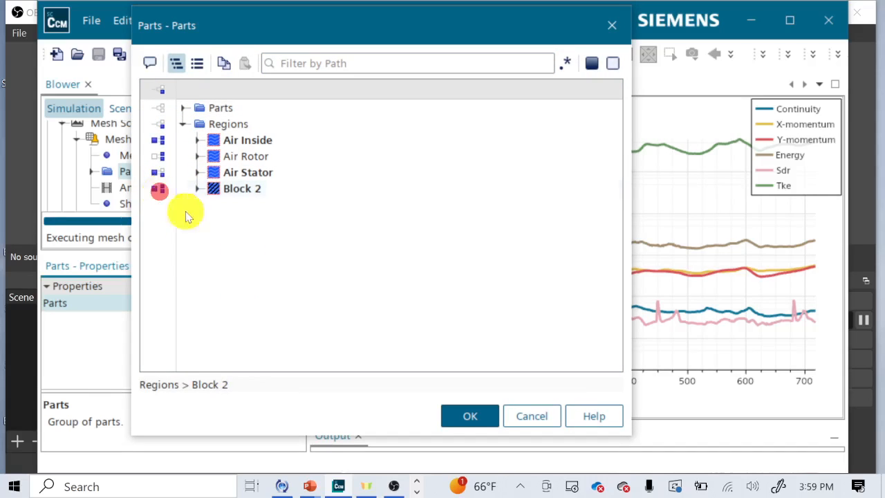
left_click(460, 416)
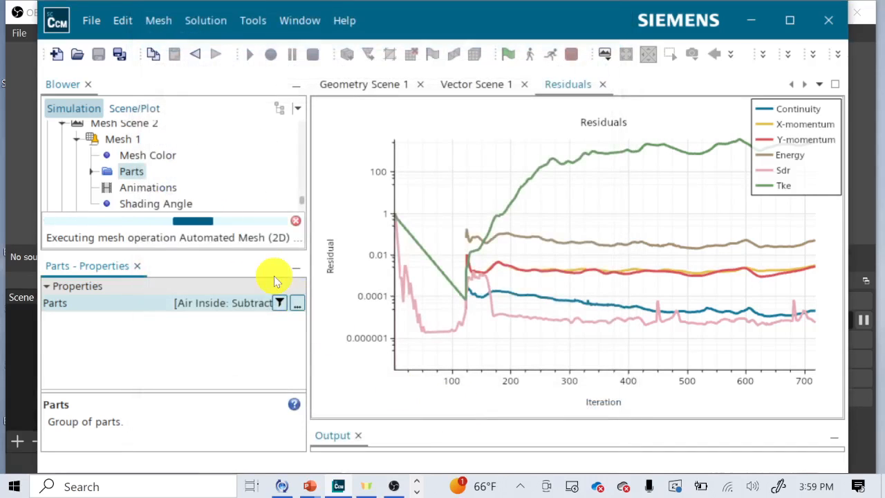
- Open Mesh Scene 2 and examine the mesh layers along the interface between the blower outlet and Block 2
double_click(126, 122)
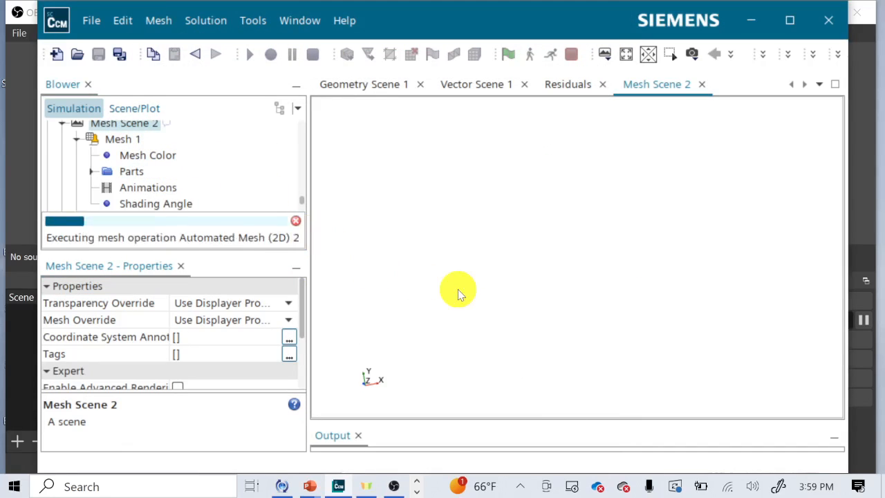
scroll(458, 289, "down", 5)
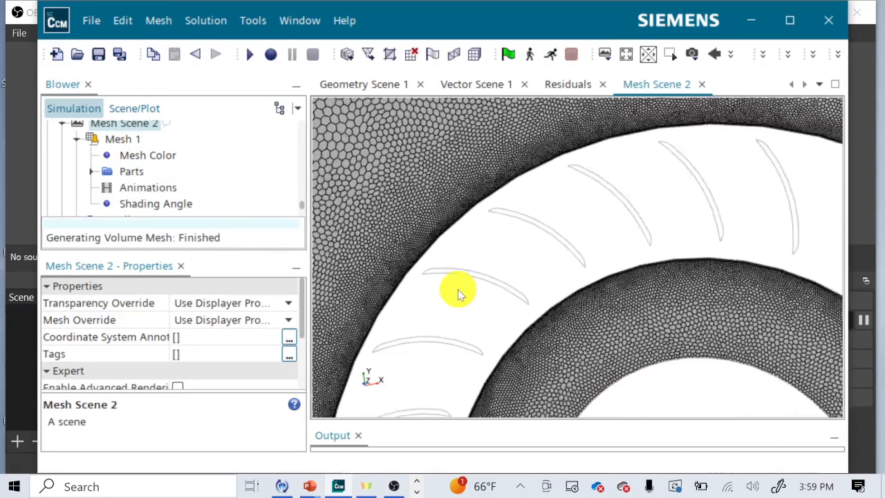
scroll(457, 289, "down", 5)
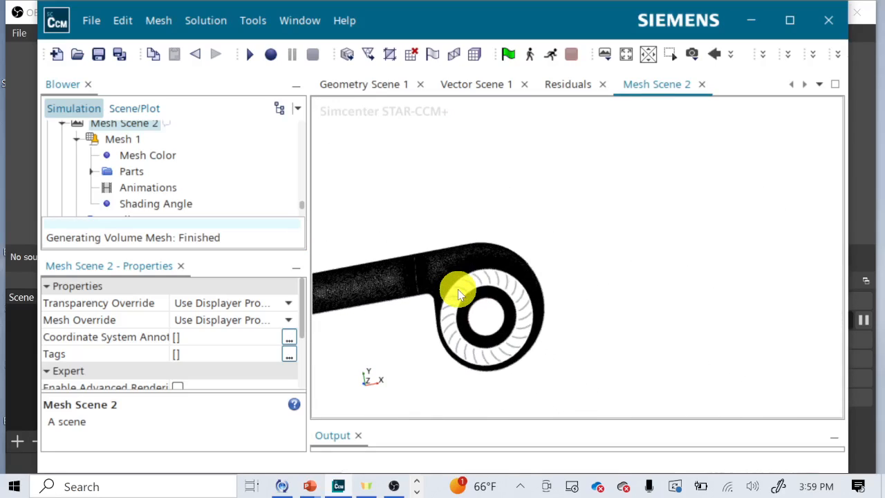
scroll(381, 306, "up", 2)
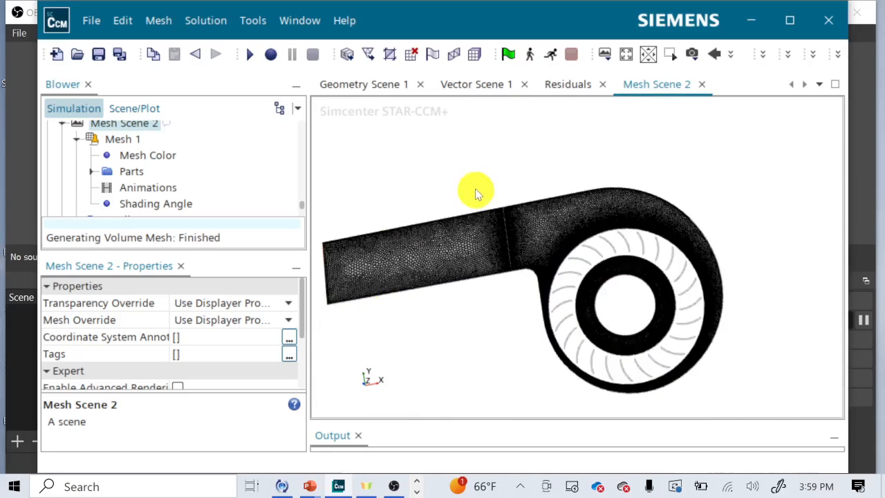
scroll(470, 222, "up", 5)
scroll(473, 224, "up", 1)
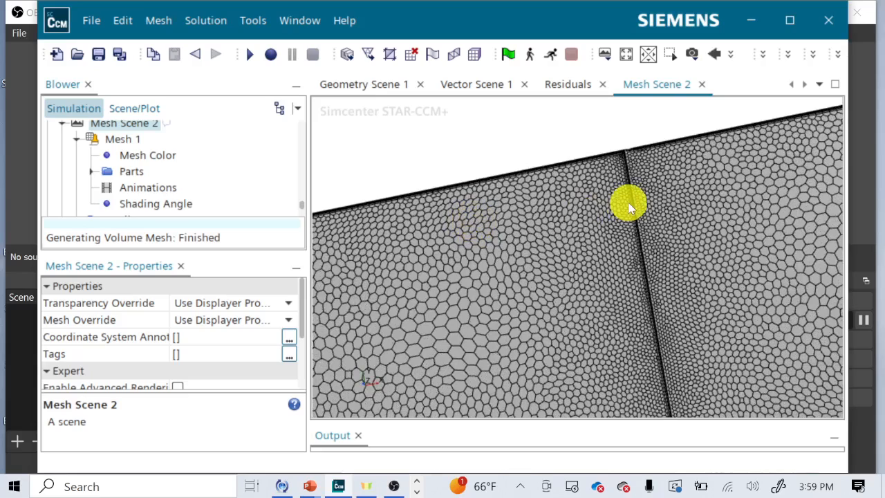
scroll(628, 204, "up", 4)
scroll(629, 207, "down", 2)
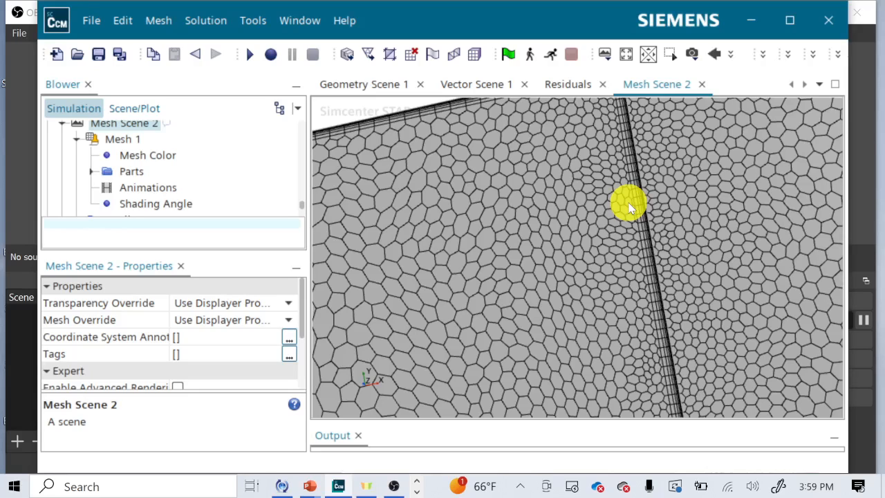
scroll(451, 208, "down", 2)
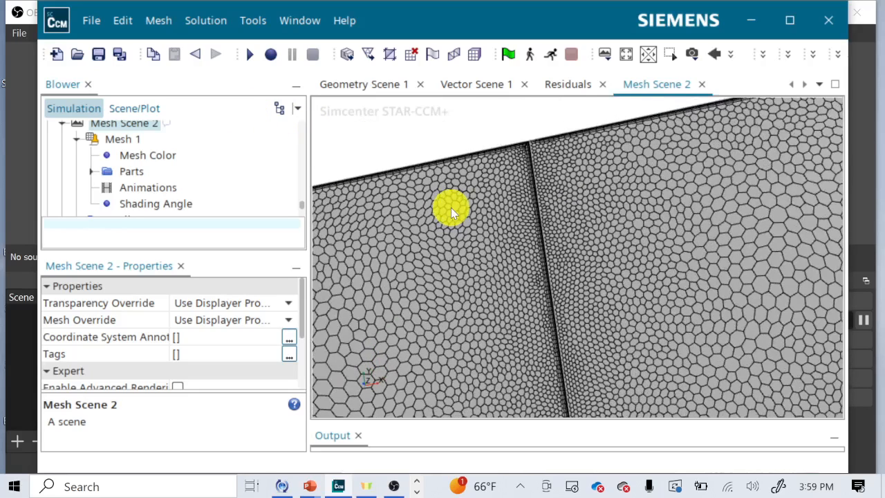
scroll(532, 143, "up", 3)
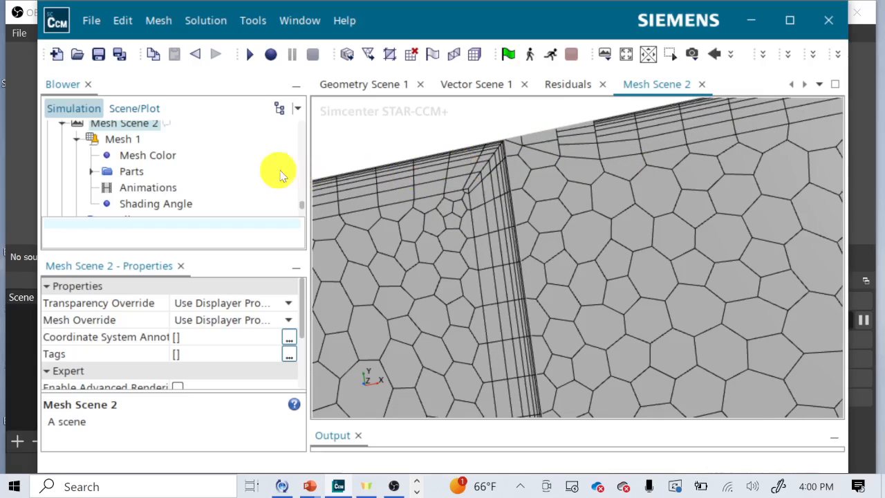
- Open the custom controls of Automated Mesh (2D) and check which surfaces Surface Control and Surface Control 2 cover
scroll(253, 152, "up", 3)
scroll(253, 152, "up", 10)
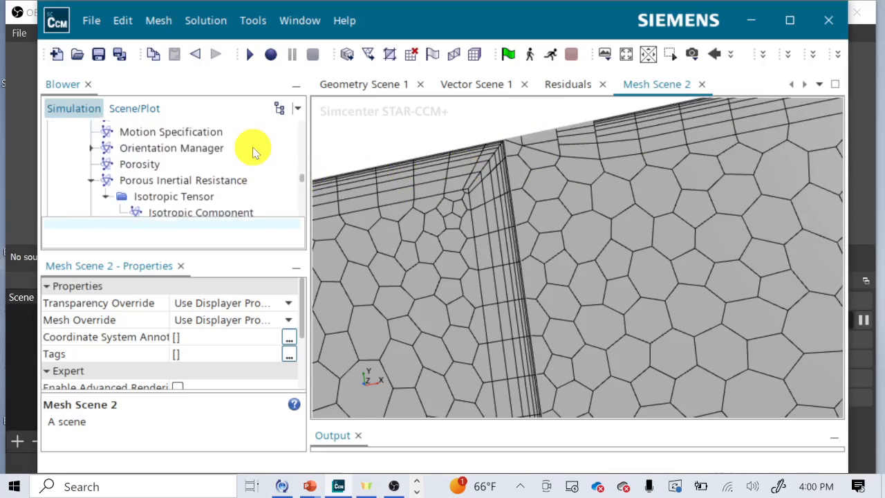
scroll(253, 152, "up", 10)
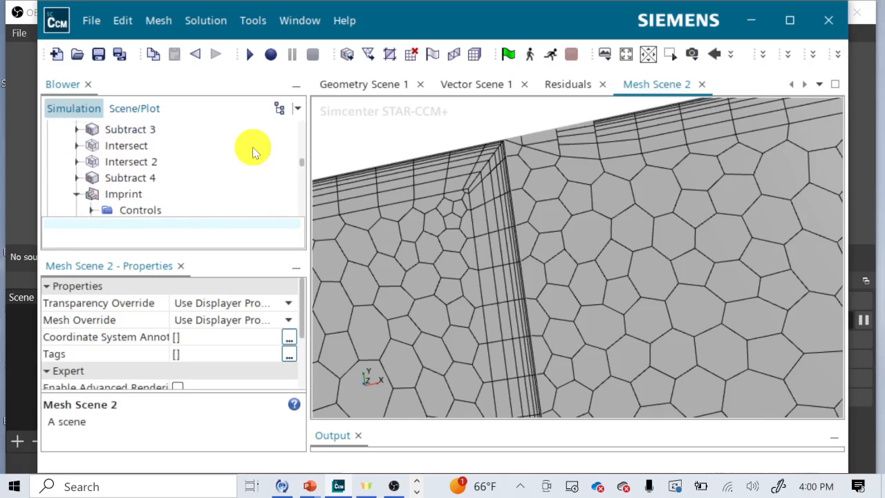
scroll(253, 152, "down", 3)
scroll(253, 152, "up", 2)
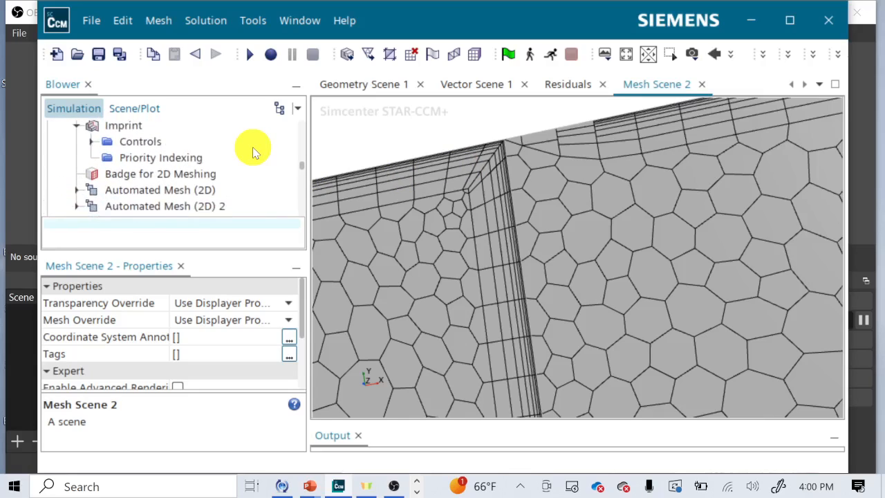
left_click(77, 190)
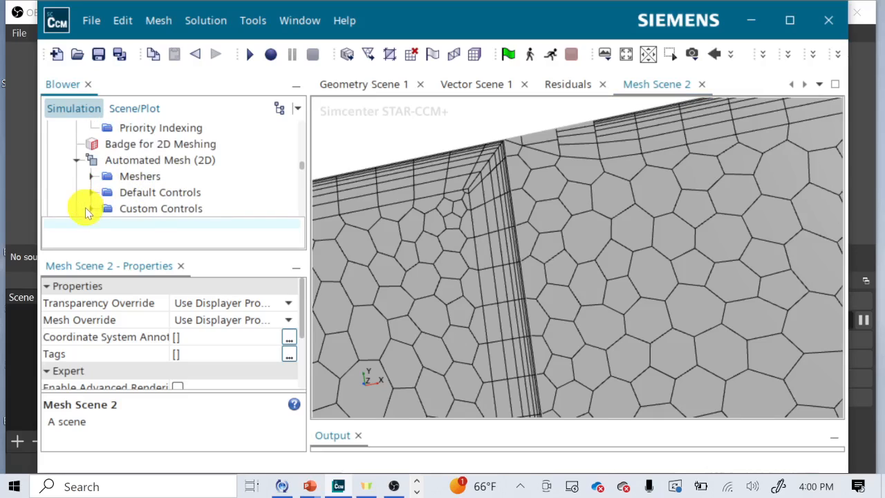
left_click(90, 208)
left_click(156, 193)
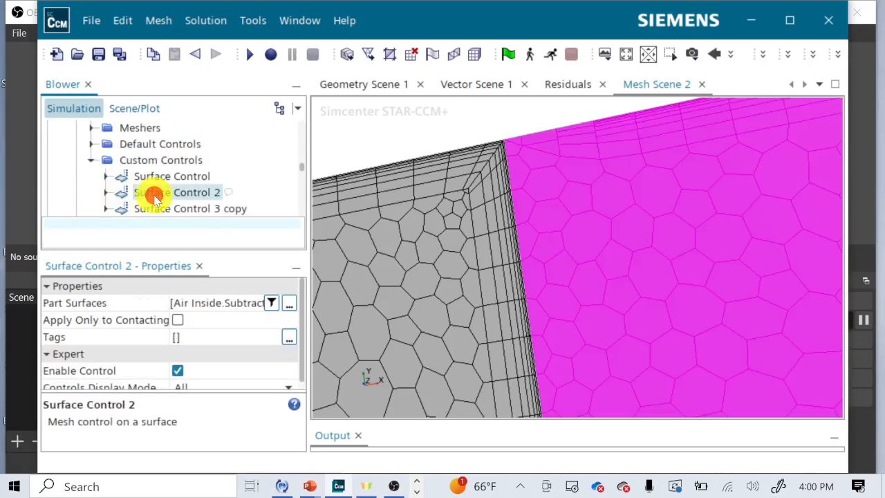
left_click(164, 163)
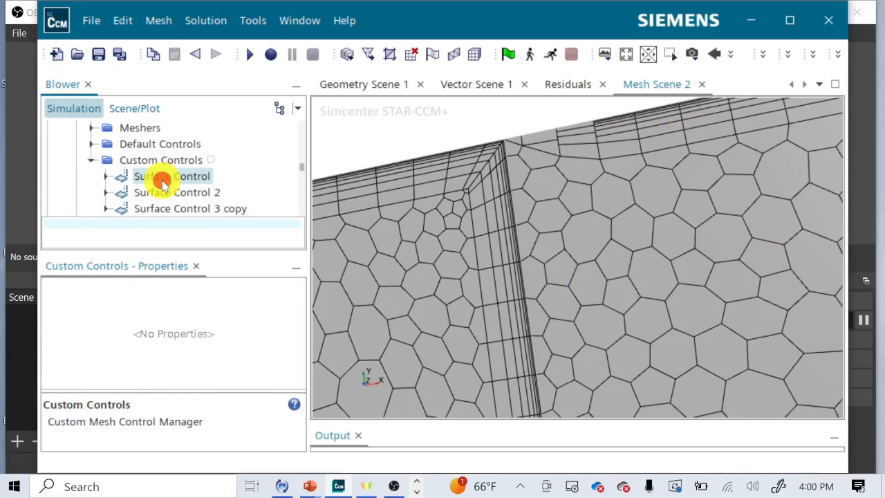
left_click(163, 180)
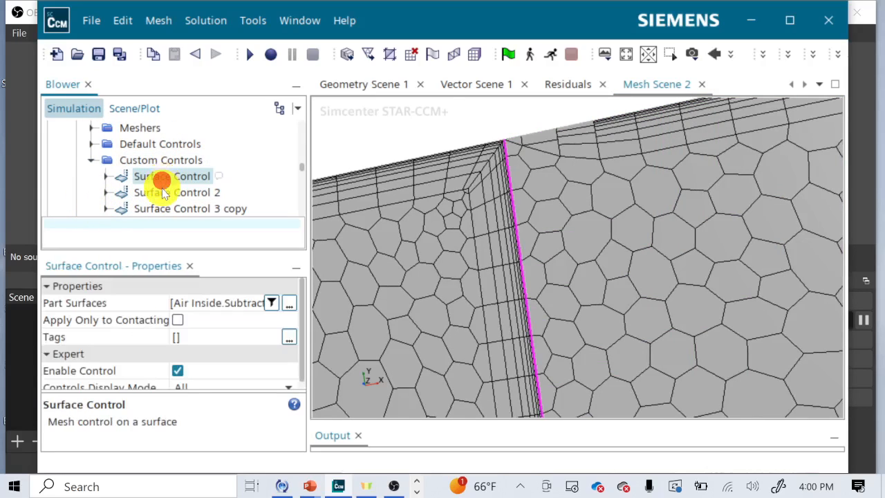
- Add Block Surface 3 and Block Surface 6 of Block 2 to the part surfaces of Surface Control
left_click(192, 310)
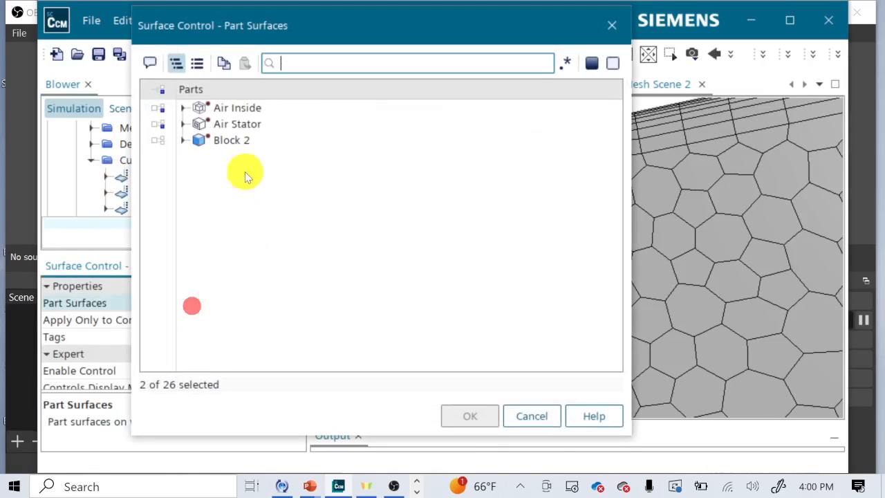
left_click(182, 139)
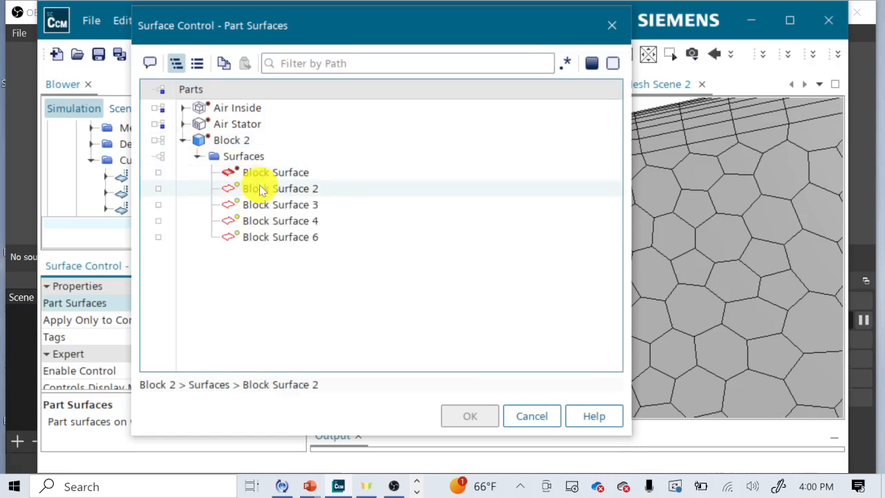
left_click(271, 237)
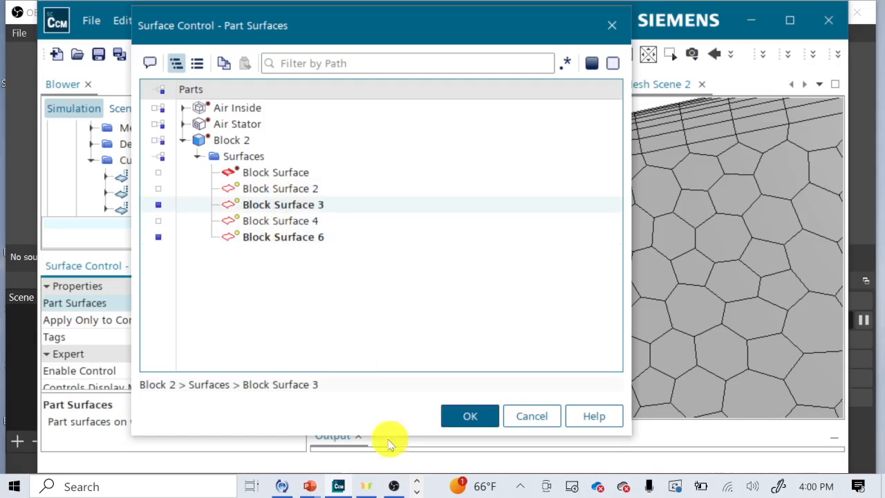
left_click(467, 418)
- Execute Automated Mesh (2D) and examine the regenerated mesh where the blower outlet meets Block 2
scroll(479, 292, "up", 3)
scroll(478, 292, "down", 10)
scroll(478, 289, "down", 3)
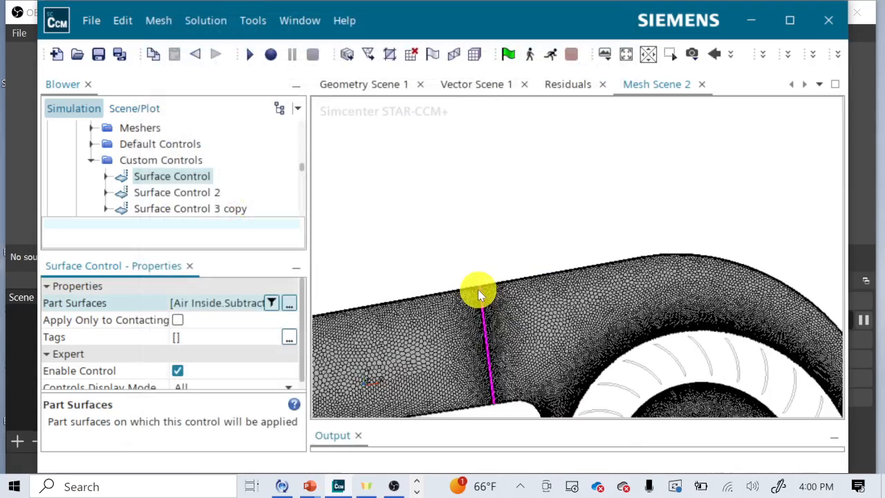
scroll(478, 289, "down", 3)
scroll(478, 289, "up", 2)
scroll(478, 289, "up", 3)
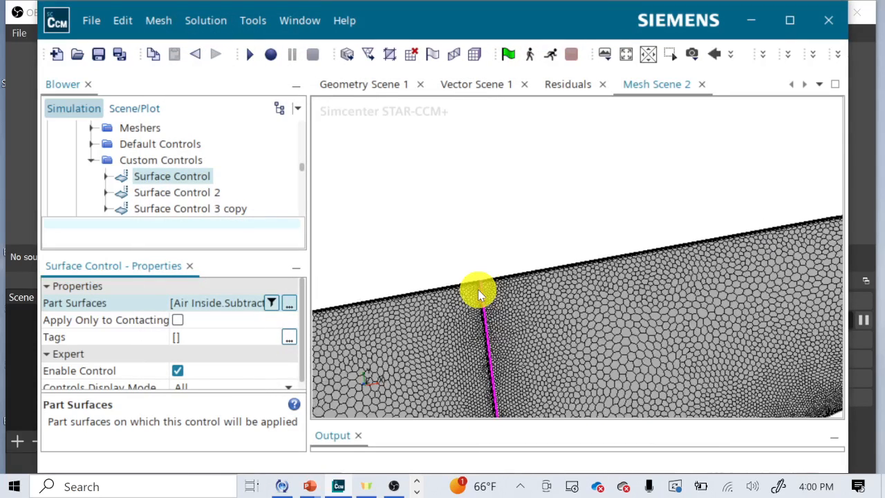
scroll(141, 139, "up", 4)
left_click(137, 185)
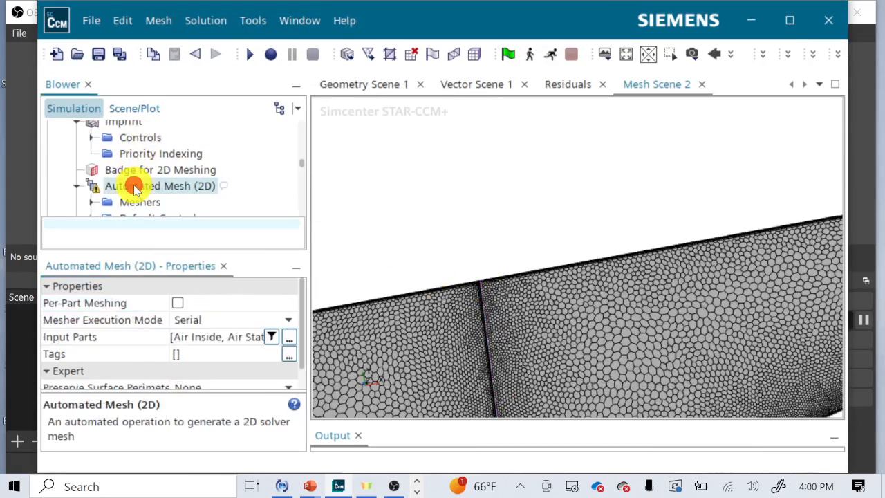
right_click(136, 185)
left_click(176, 222)
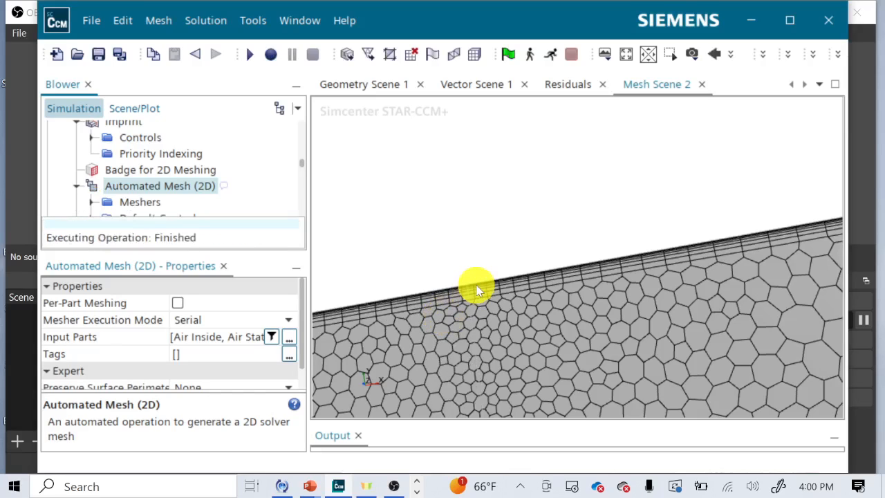
scroll(476, 290, "up", 5)
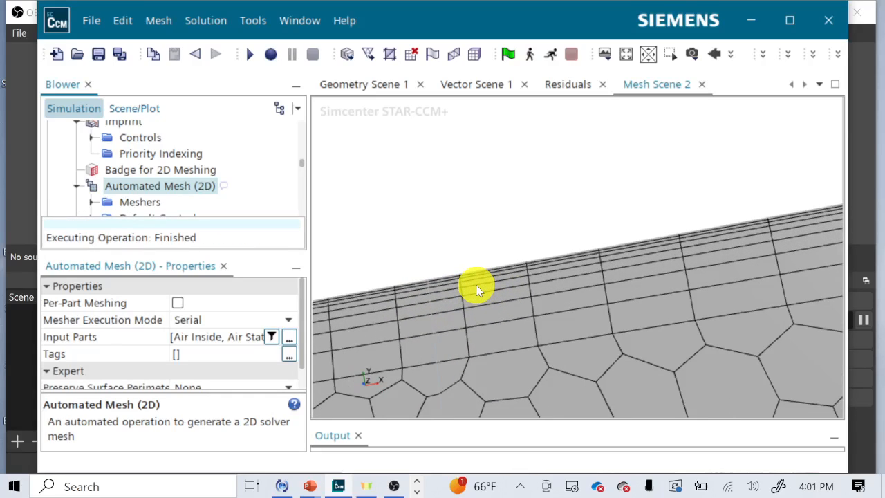
- Switch from the mesh scene to Vector Scene 1 and run the simulation
mouse_move(476, 291)
left_mouse_down()
mouse_move(512, 228)
mouse_move(539, 126)
mouse_move(524, 127)
mouse_move(505, 145)
left_mouse_up()
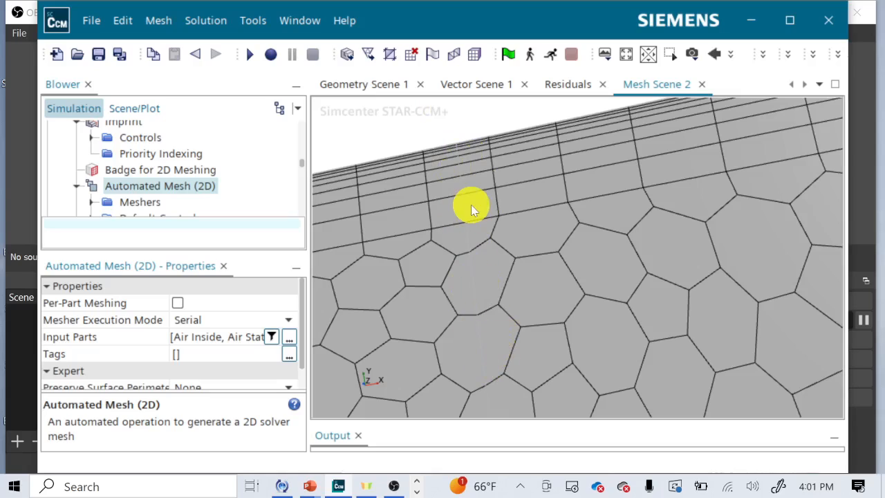
scroll(176, 166, "up", 5)
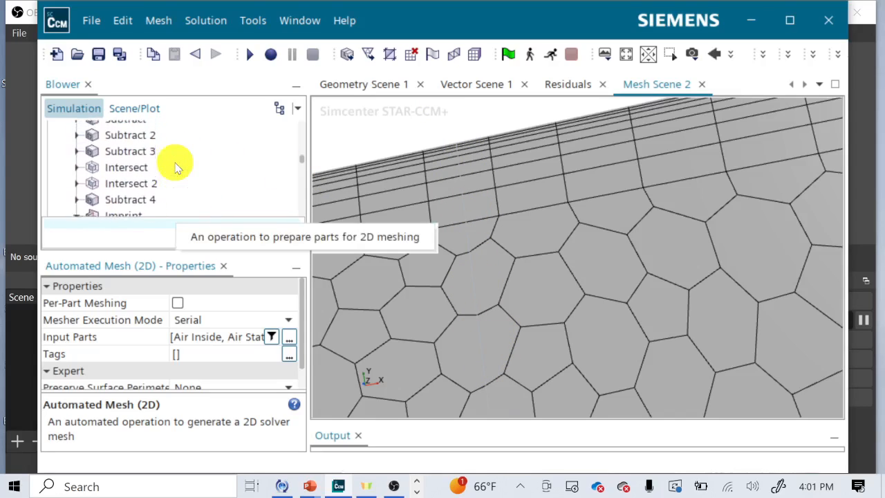
scroll(177, 159, "down", 5)
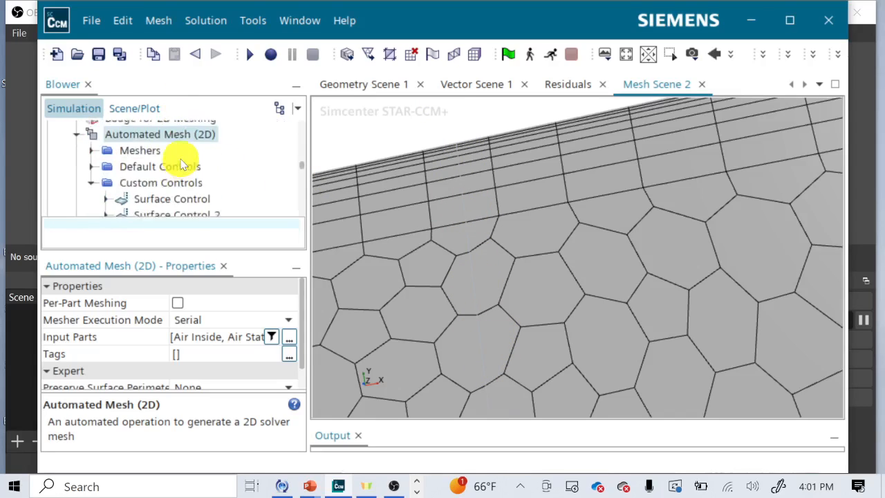
left_click(461, 83)
left_click(531, 55)
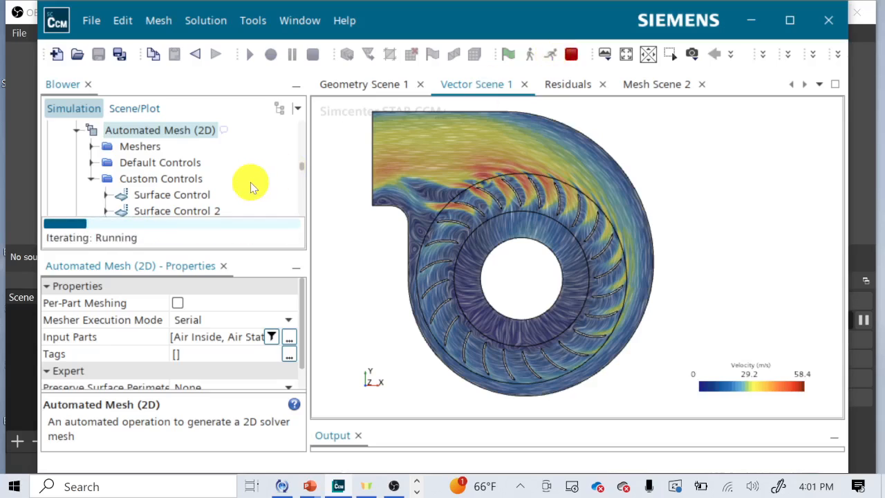
- Add the Block 2 region to the parts displayed by Vector 1 in Vector Scene 1
scroll(252, 184, "down", 10)
scroll(251, 184, "down", 8)
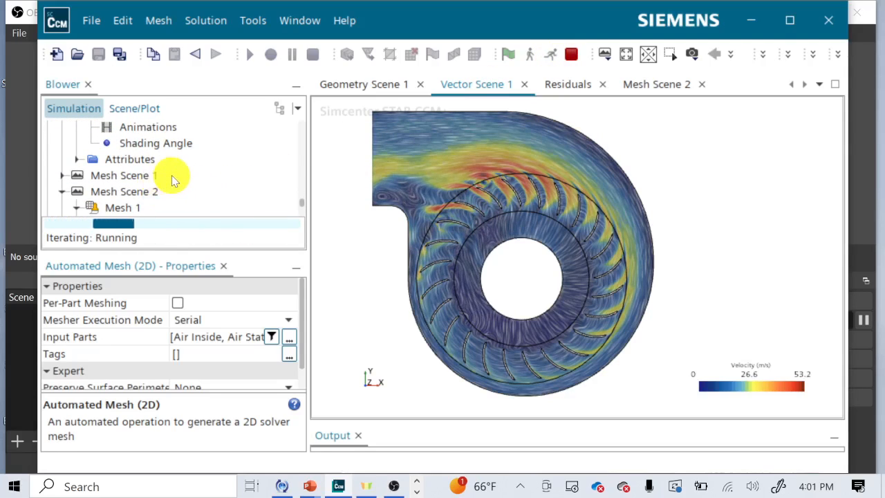
scroll(172, 175, "down", 6)
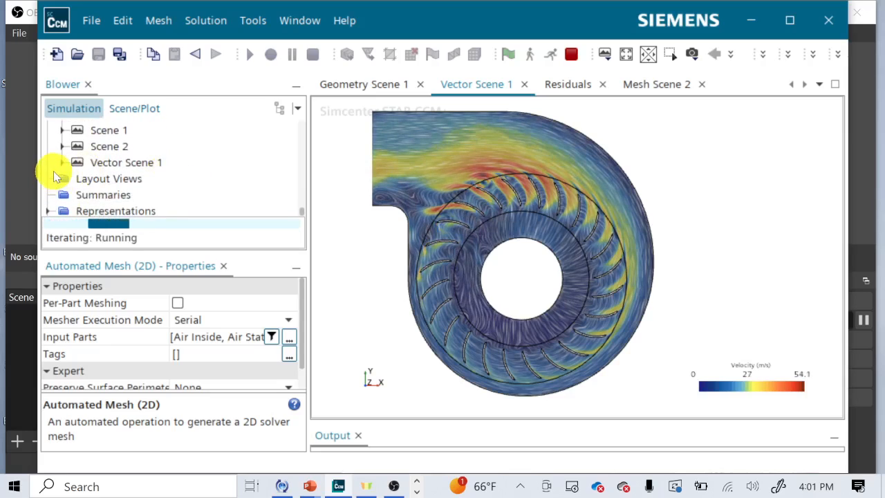
left_click(63, 162)
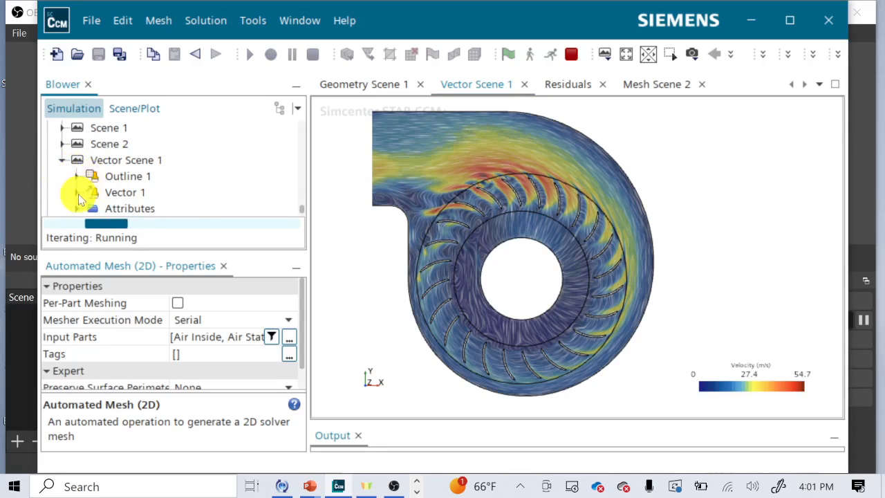
left_click(76, 193)
left_click(123, 159)
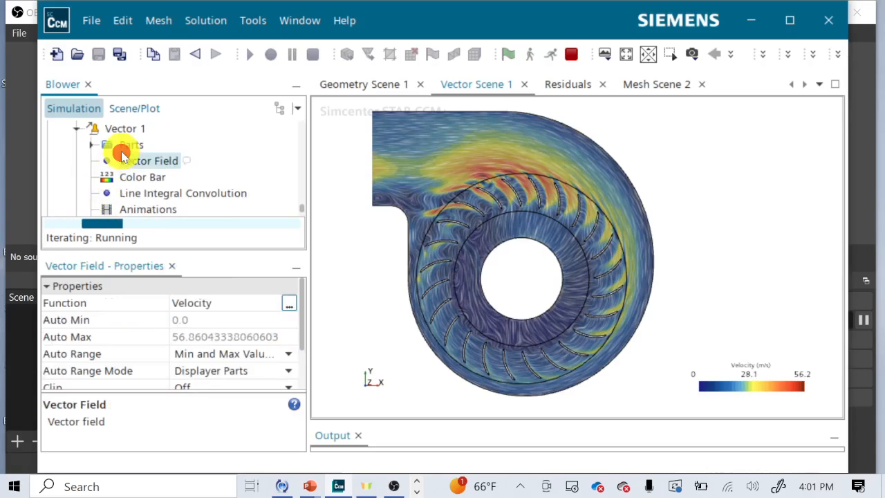
left_click(120, 146)
left_click(219, 298)
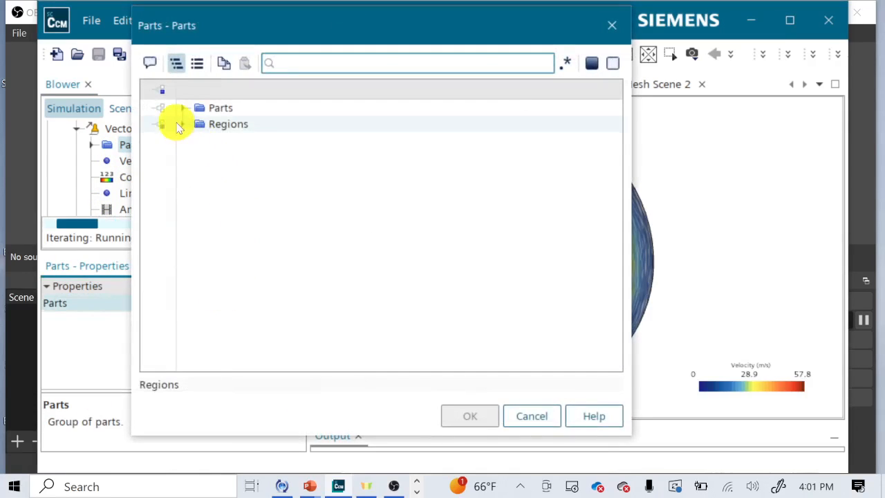
left_click(182, 124)
left_click(159, 188)
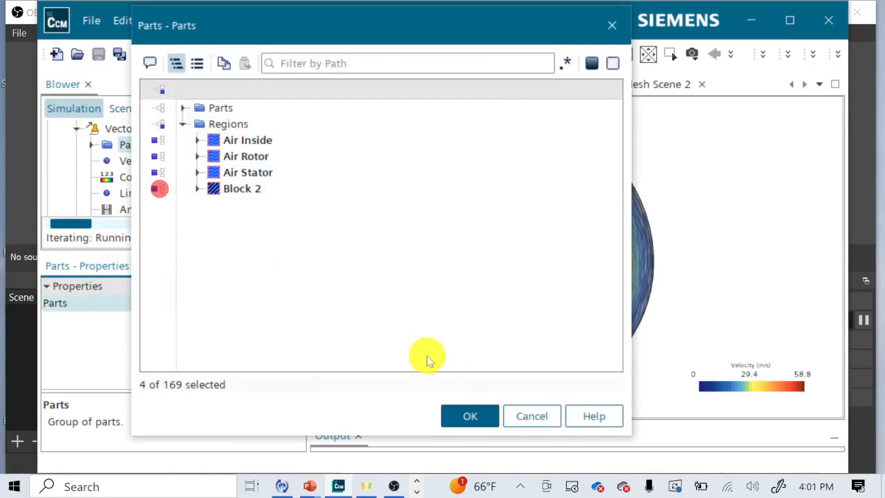
left_click(473, 415)
middle_click_drag(443, 254, 628, 286)
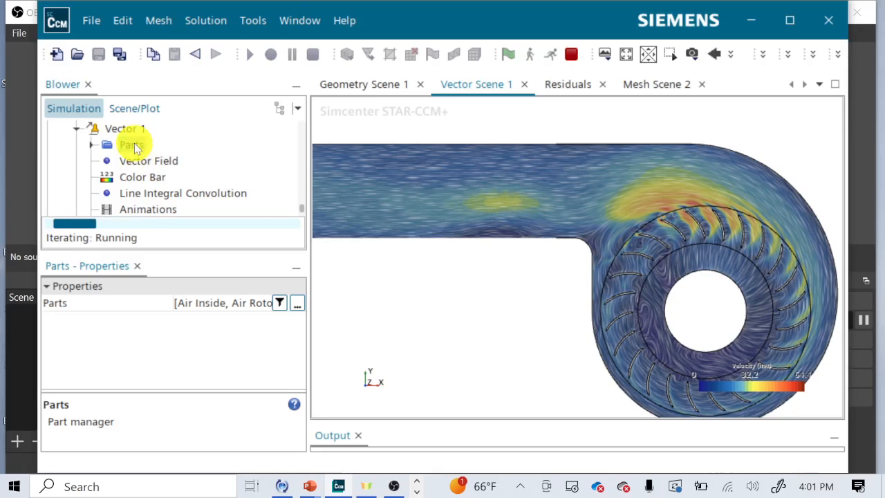
- Create a new scalar scene
scroll(133, 163, "up", 2)
scroll(131, 170, "up", 1)
scroll(128, 162, "up", 8)
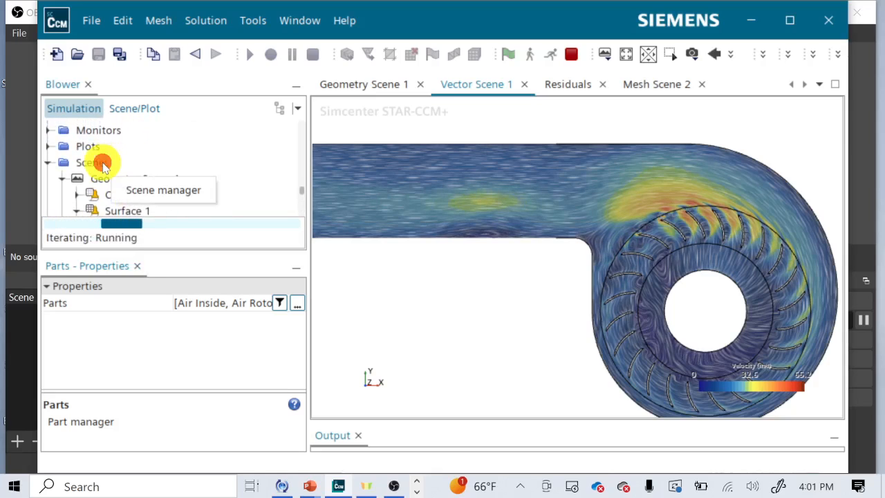
left_click(103, 161)
right_click(103, 161)
mouse_move(125, 173)
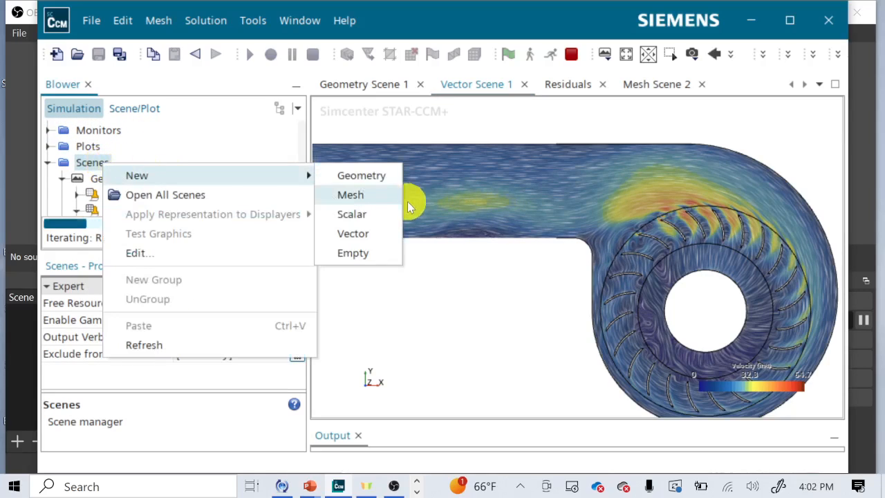
left_click(360, 215)
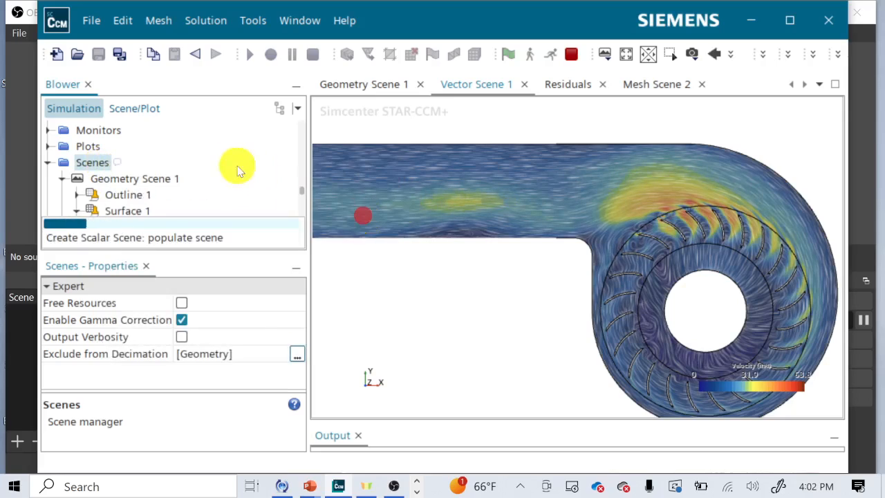
scroll(167, 174, "down", 3)
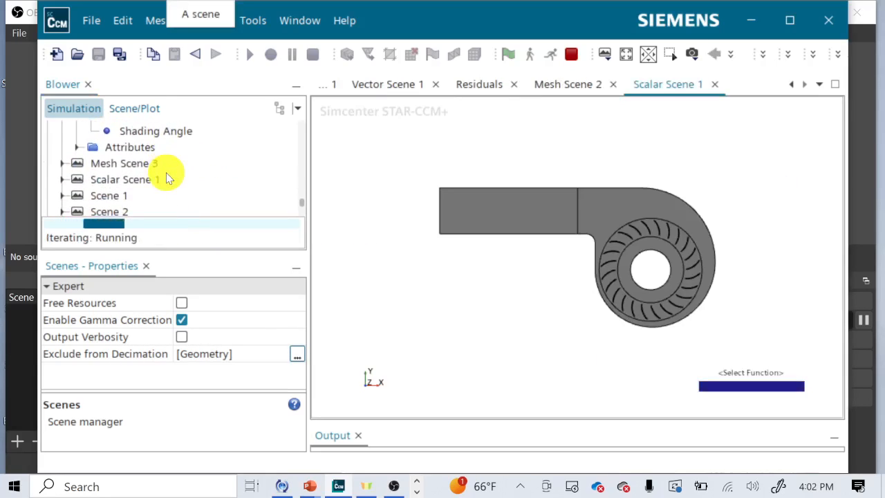
scroll(166, 177, "up", 2)
left_click(753, 384)
type("total")
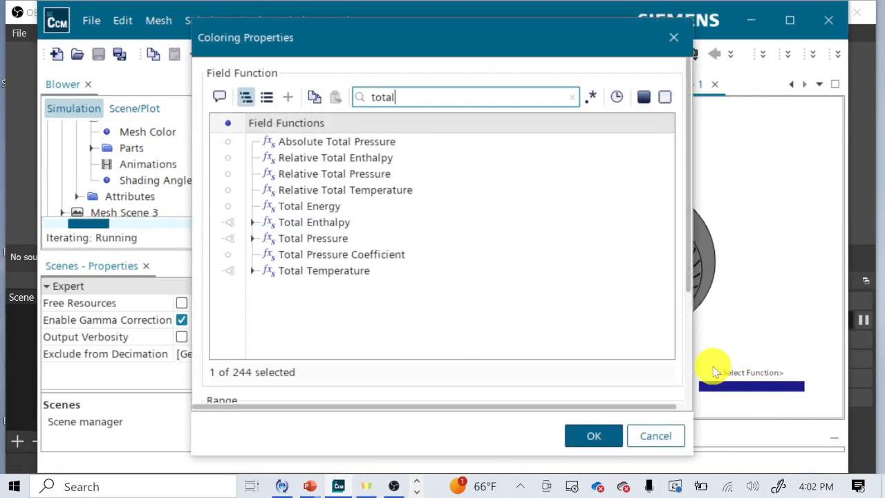
left_click(253, 238)
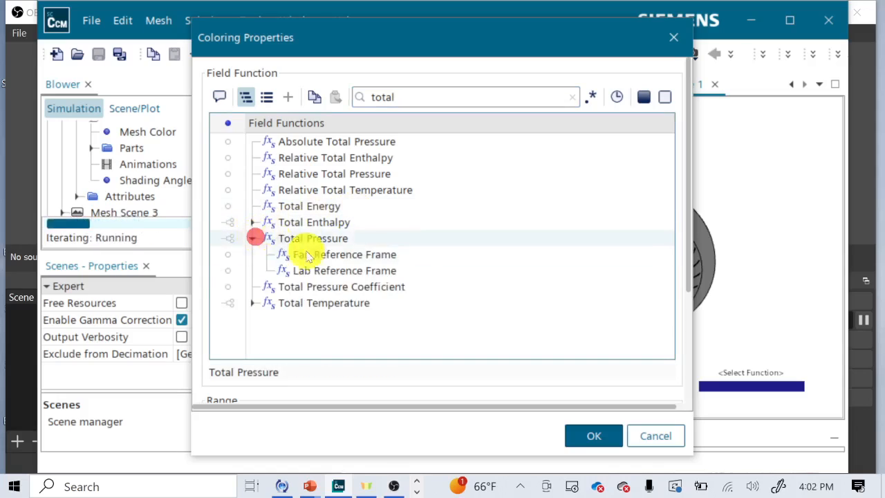
left_click(341, 258)
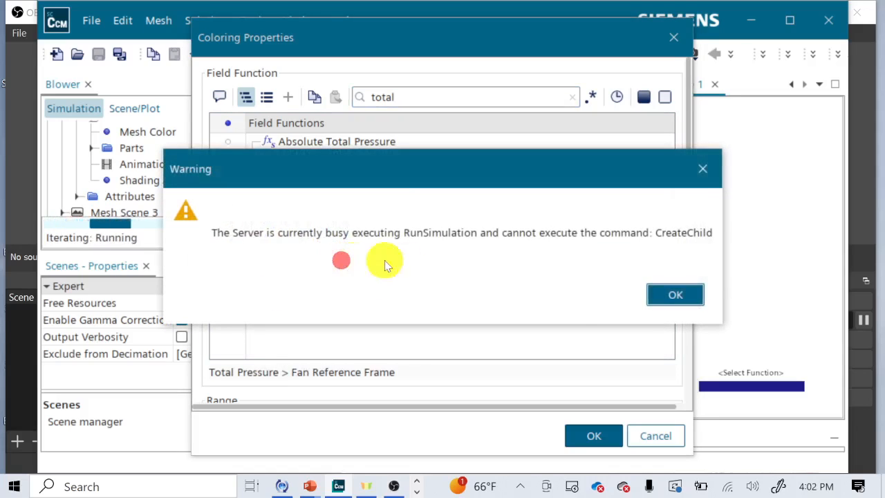
left_click(700, 297)
left_click(657, 435)
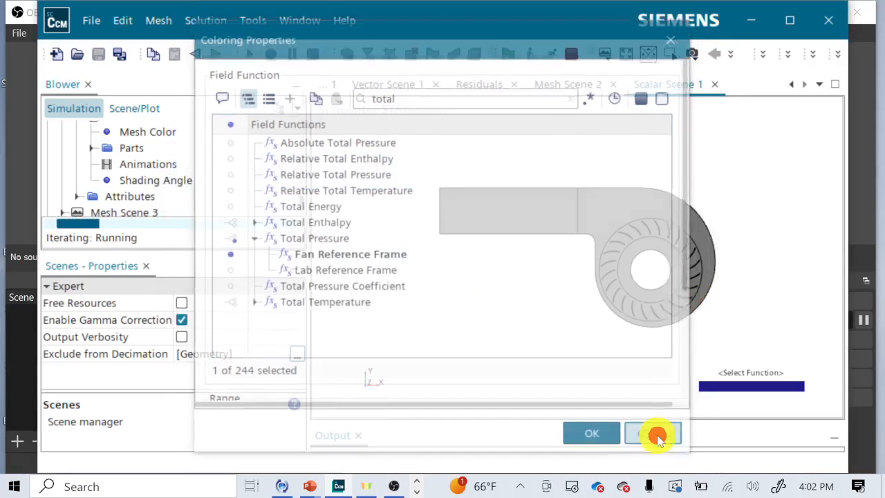
- Stop the running simulation and color the scalar scene by Total Pressure in the Lab Reference Frame
left_click(573, 55)
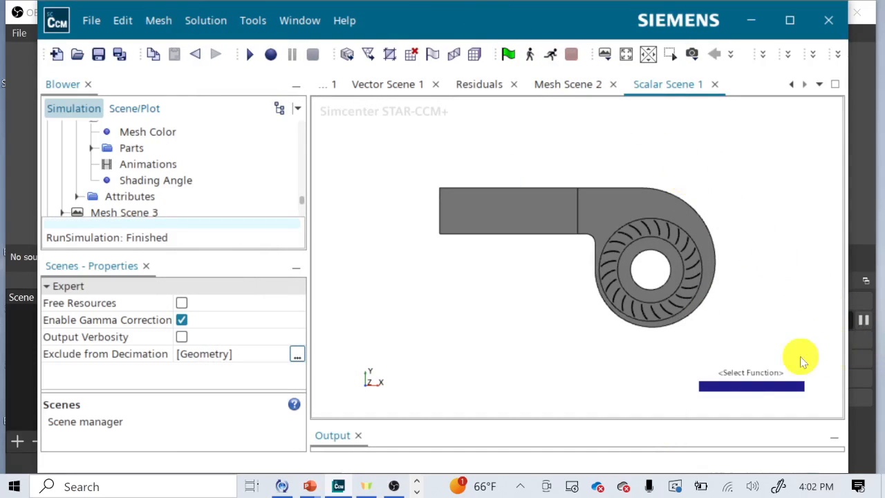
double_click(749, 386)
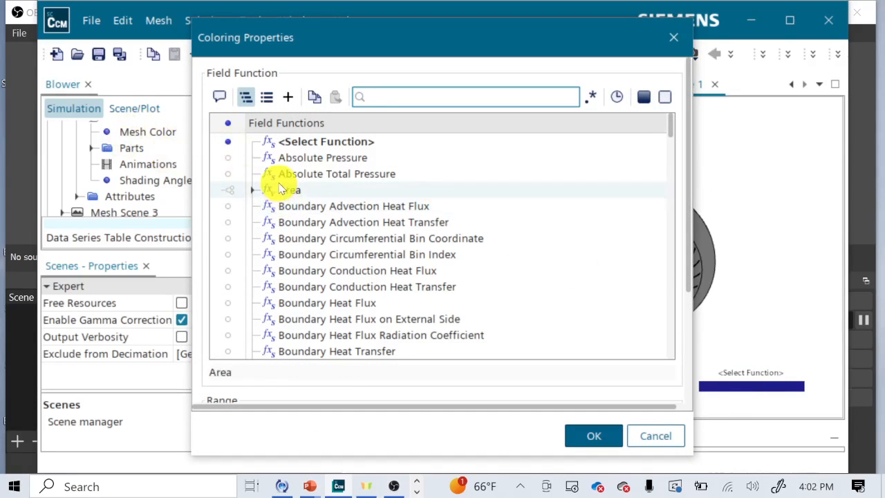
type("tot")
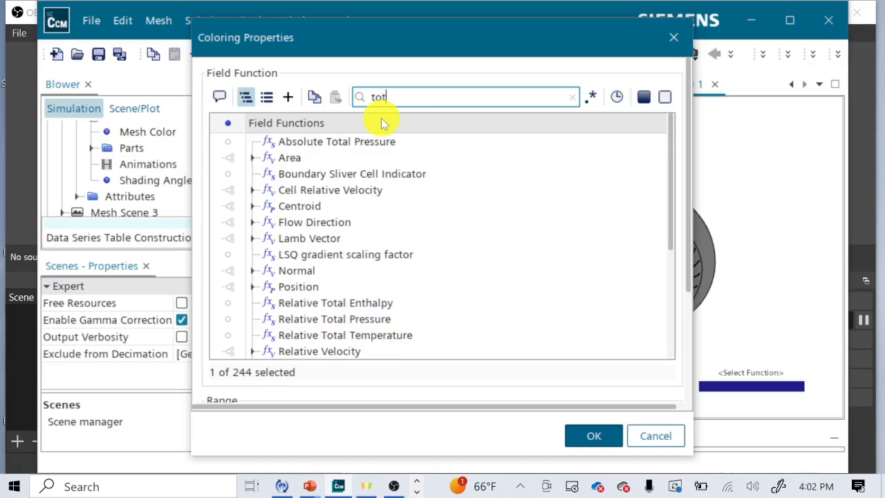
type("al")
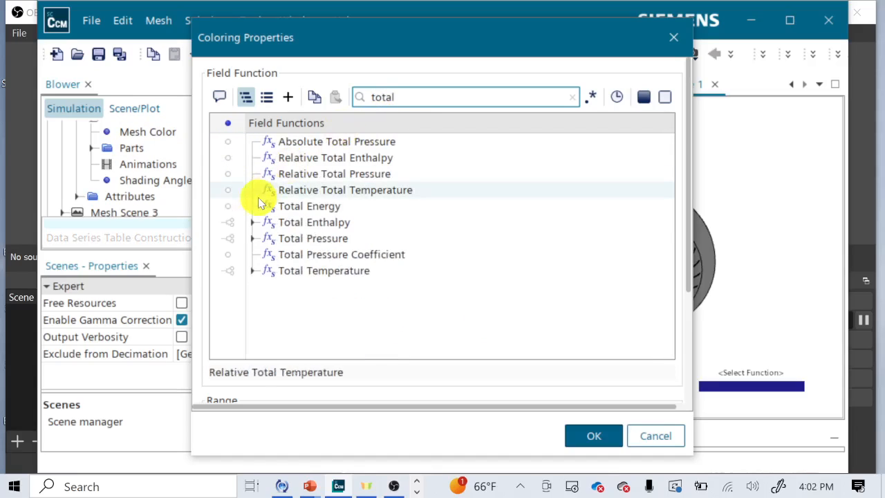
left_click(254, 239)
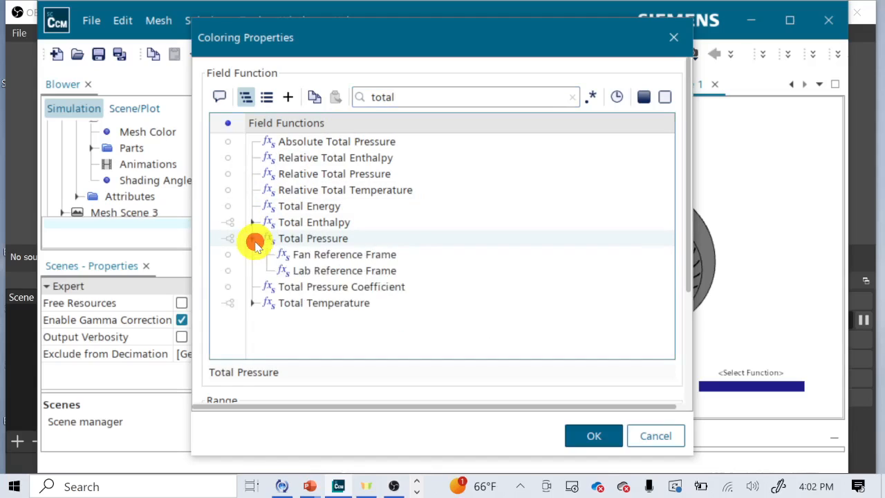
left_click(295, 276)
left_click(585, 434)
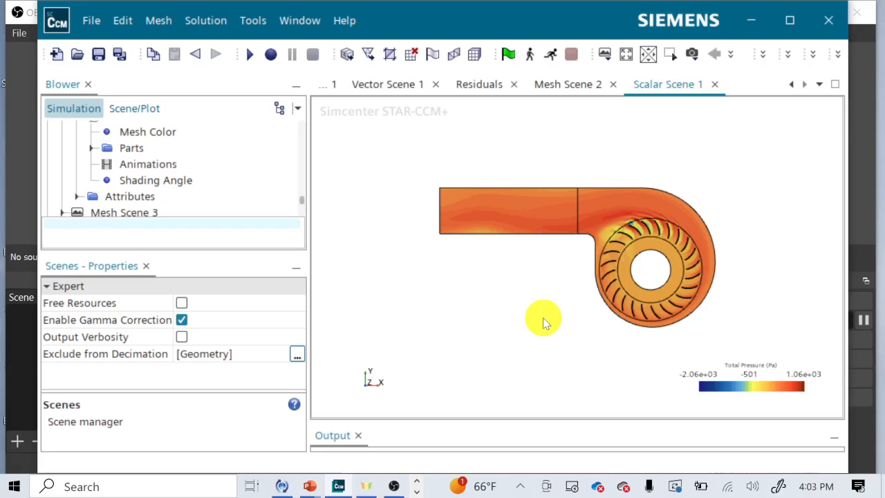
- Select the Scalar Field settings of Scalar 1 in Scalar Scene 1
scroll(543, 317, "up", 3)
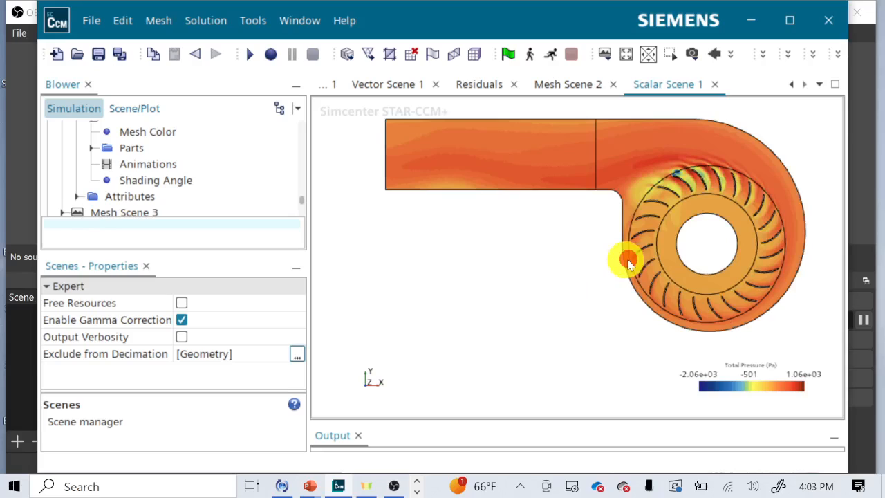
middle_click_drag(630, 261, 604, 269)
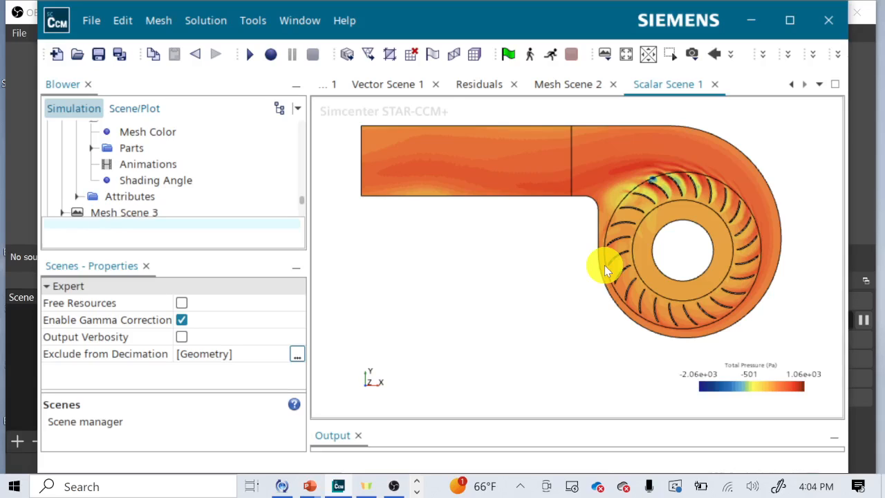
scroll(133, 197, "down", 7)
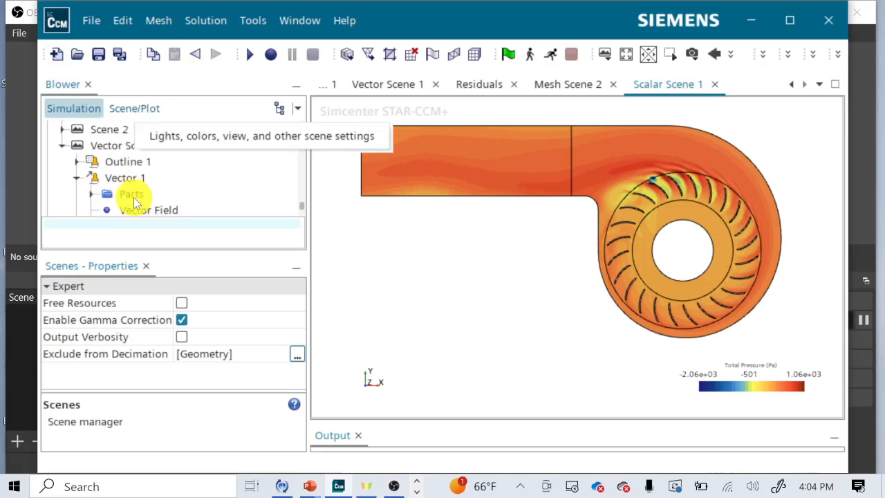
scroll(133, 197, "down", 1)
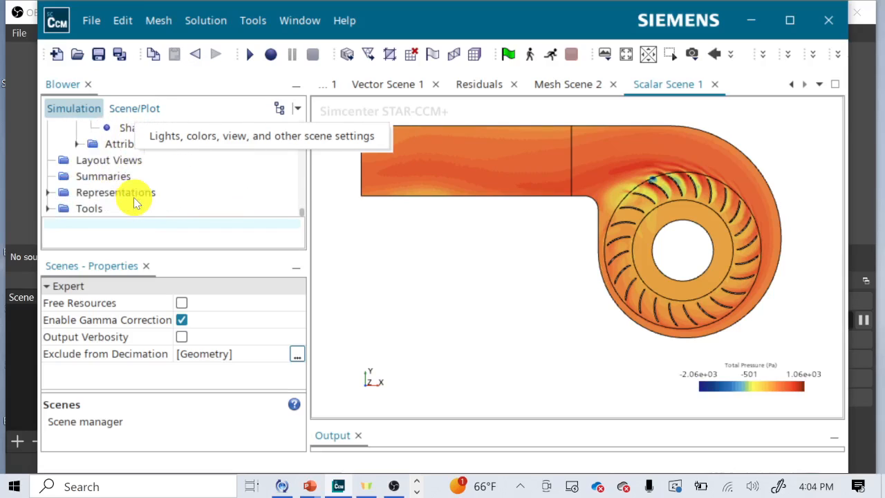
scroll(134, 197, "up", 5)
scroll(134, 197, "up", 3)
scroll(133, 197, "down", 2)
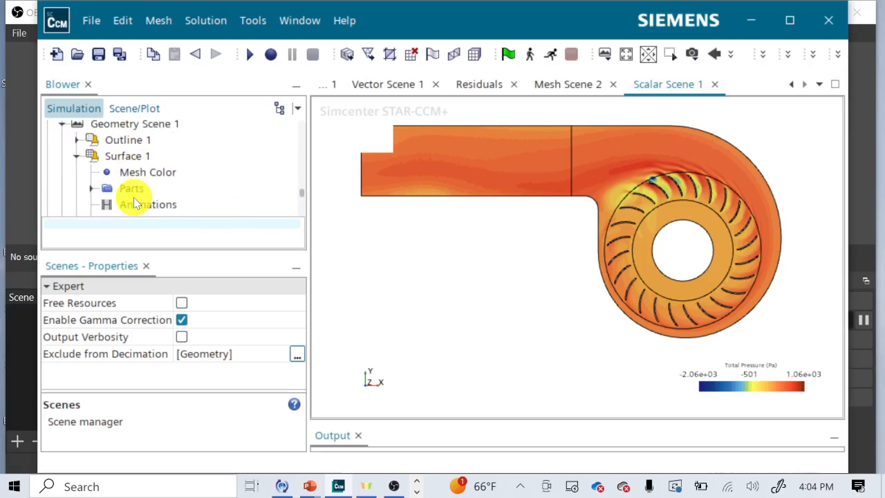
scroll(146, 178, "up", 3)
scroll(145, 179, "down", 8)
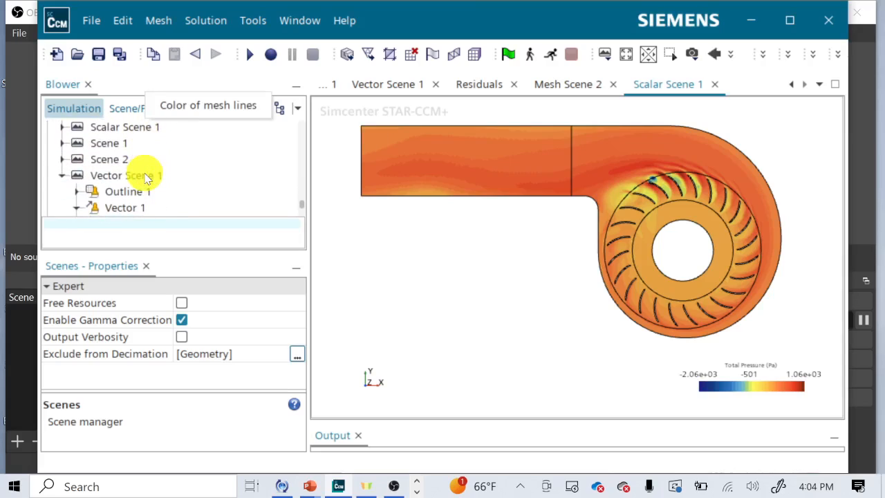
left_click(62, 128)
scroll(82, 144, "down", 6)
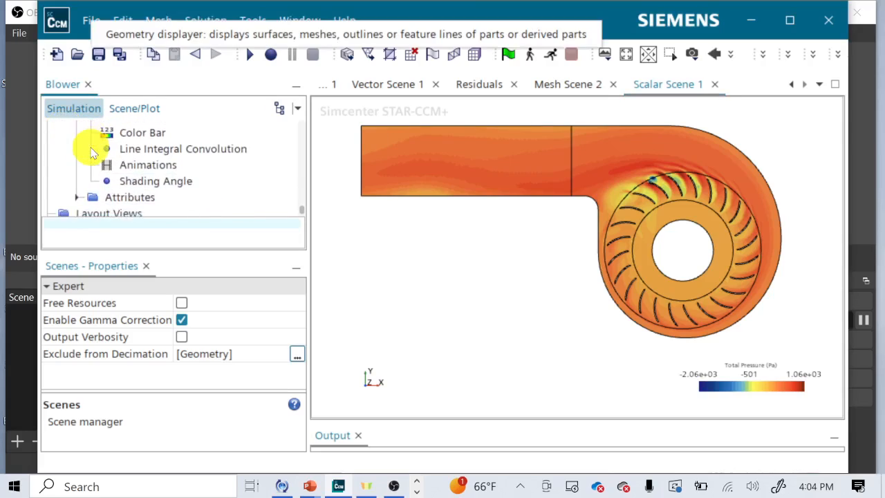
scroll(93, 153, "up", 5)
scroll(92, 154, "up", 3)
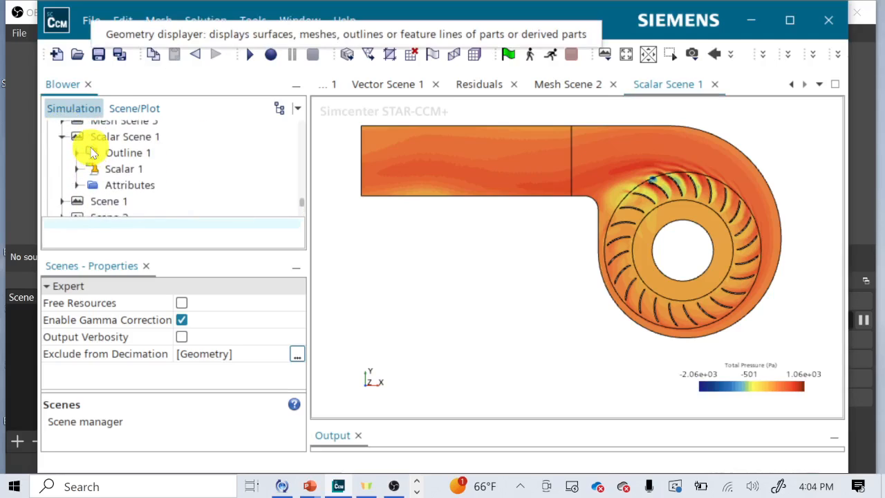
left_click(76, 181)
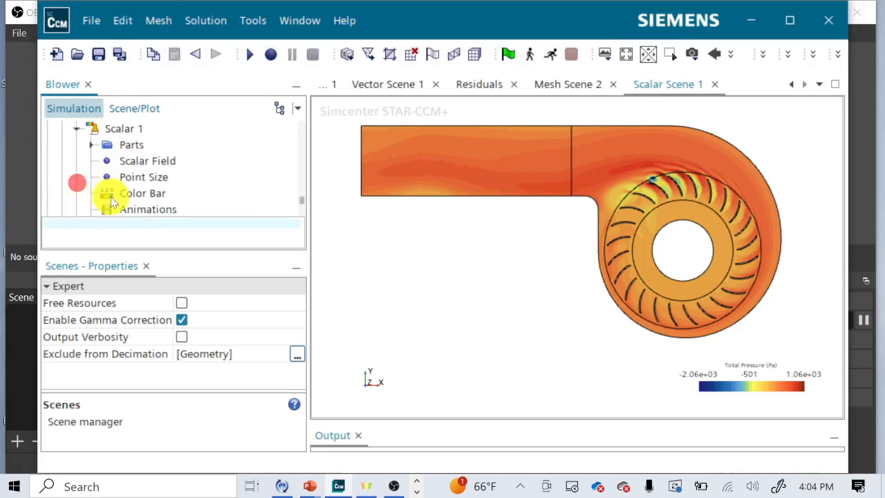
left_click(109, 195)
left_click(143, 163)
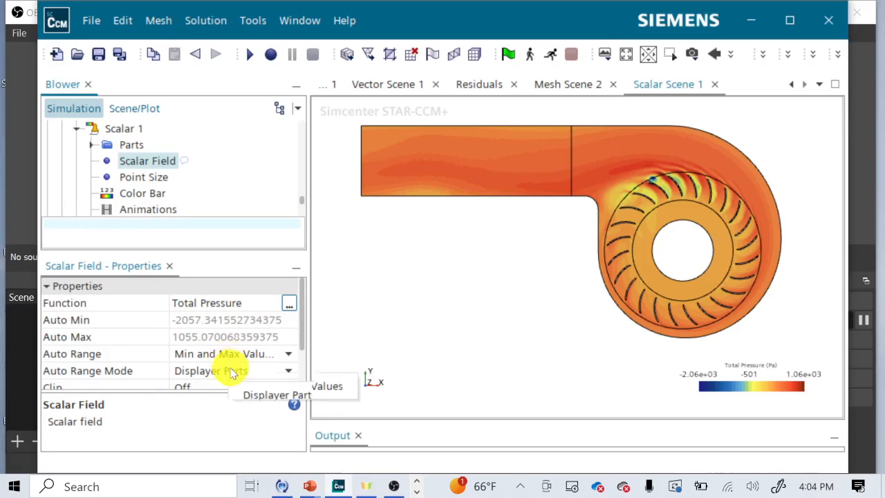
- Set the Auto Range of the total pressure scalar field to Max Value
scroll(214, 183, "down", 4)
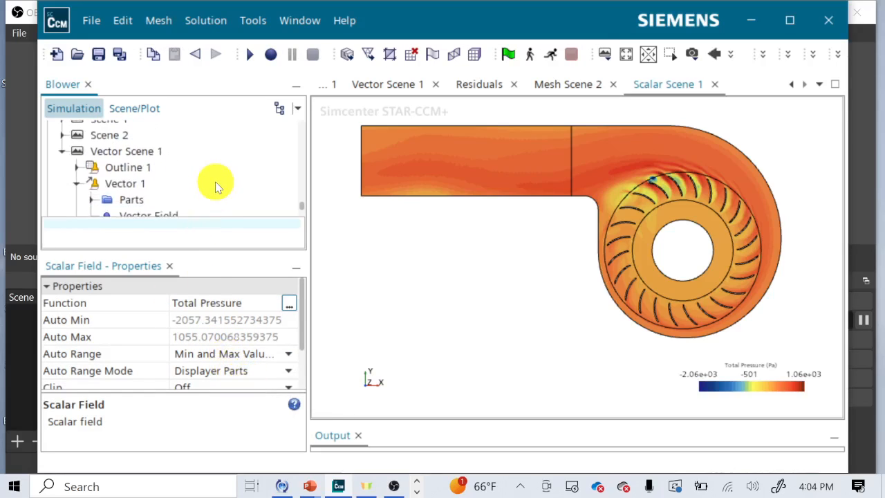
scroll(216, 186, "up", 2)
scroll(215, 184, "down", 1)
scroll(214, 183, "up", 3)
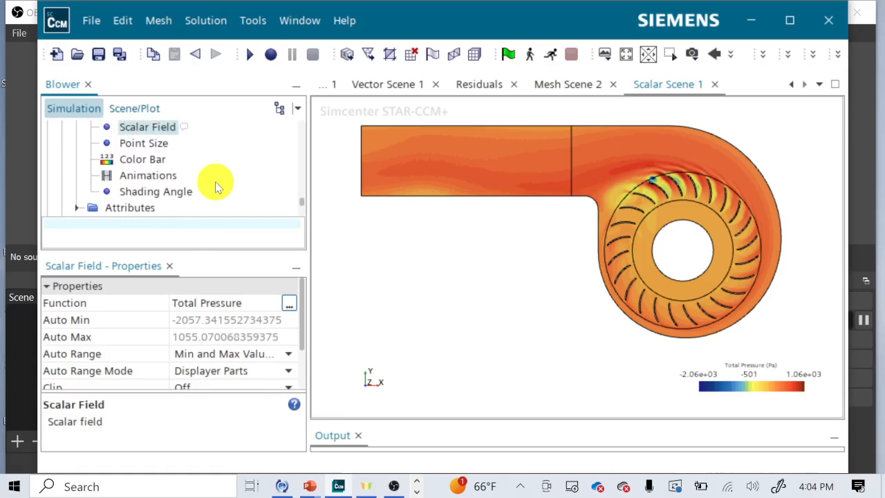
left_click(212, 355)
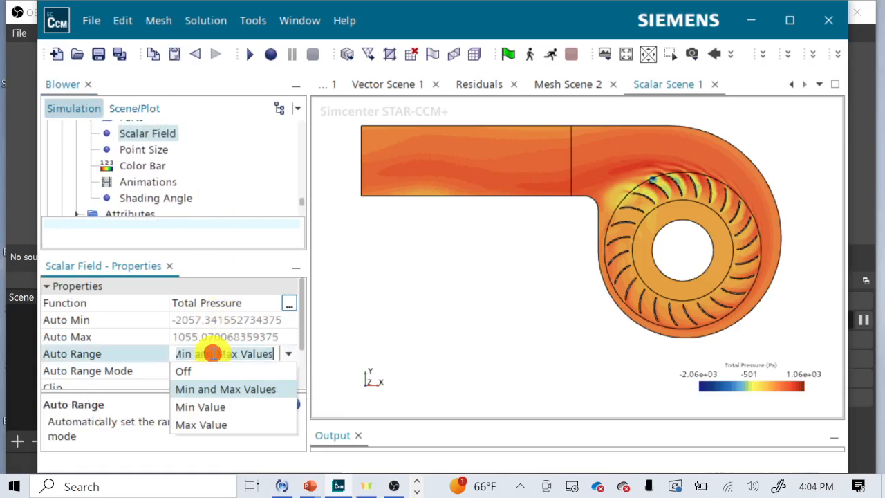
left_click(209, 426)
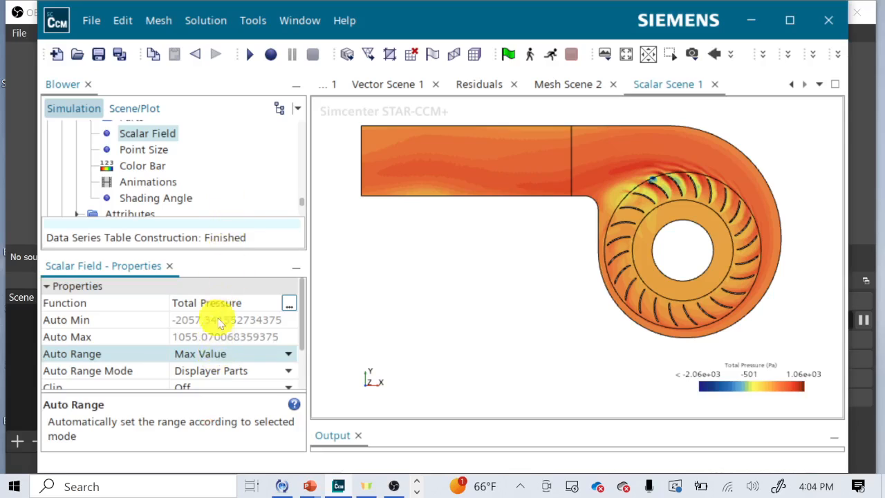
- Set the minimum of the total pressure display range to -500 Pa
scroll(218, 345, "down", 1)
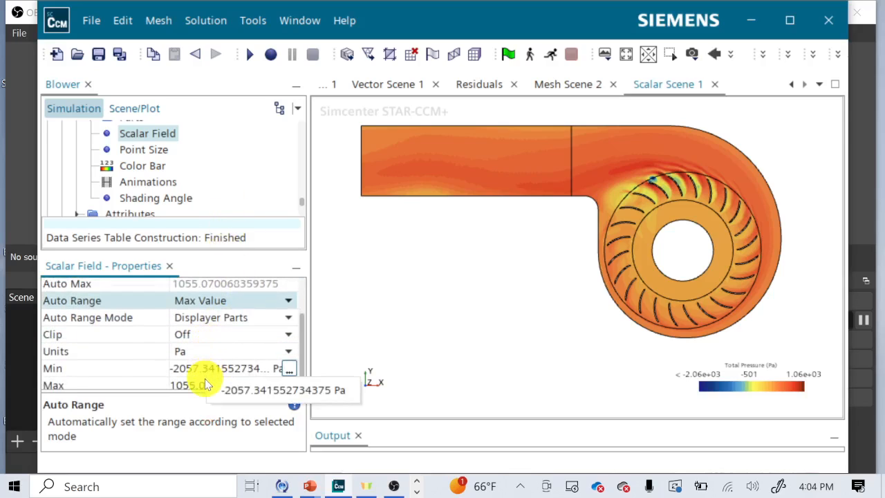
left_click(198, 383)
left_click(196, 364)
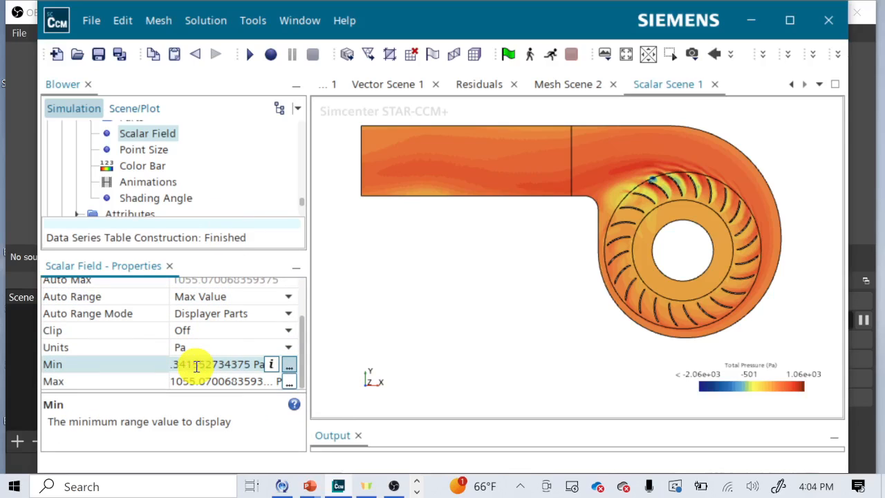
left_click(197, 364)
type("-1")
key("BackSpace")
type("500")
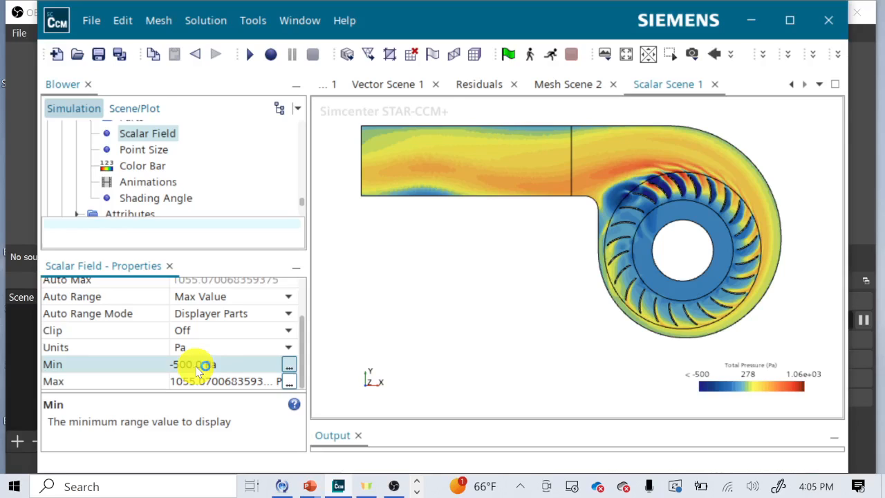
- Set the minimum of the total pressure display range to 0 Pa and resume the simulation run
left_click(223, 362)
type("0")
key("Return")
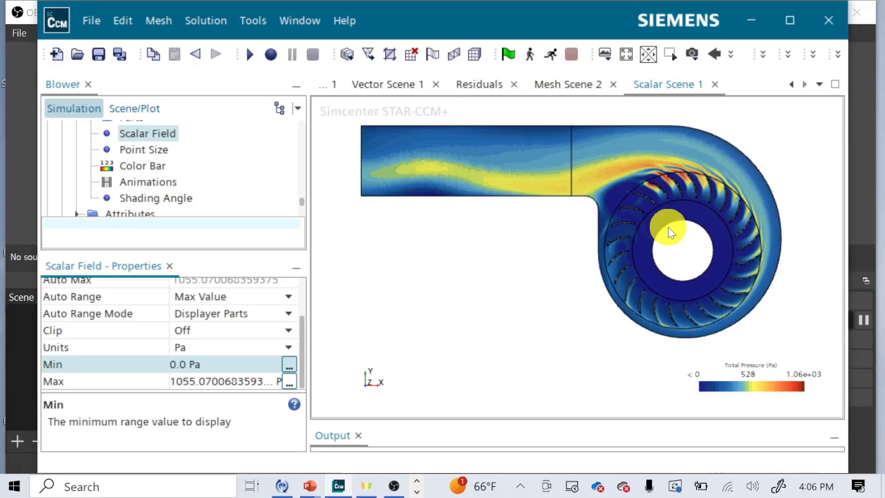
left_click(551, 55)
key("ctrl+r")
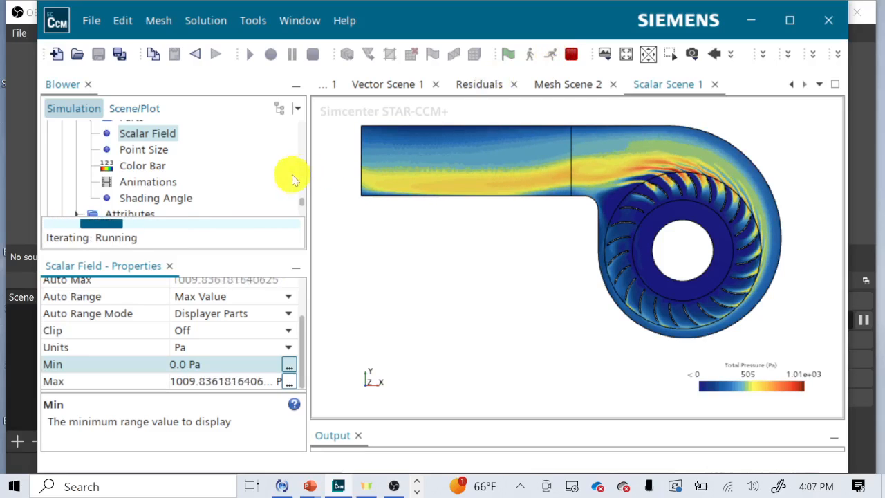
- Set the isotropic component of the Porous Inertial Resistance to 5 kg/m^4 during the run
scroll(202, 176, "down", 5)
scroll(202, 178, "up", 8)
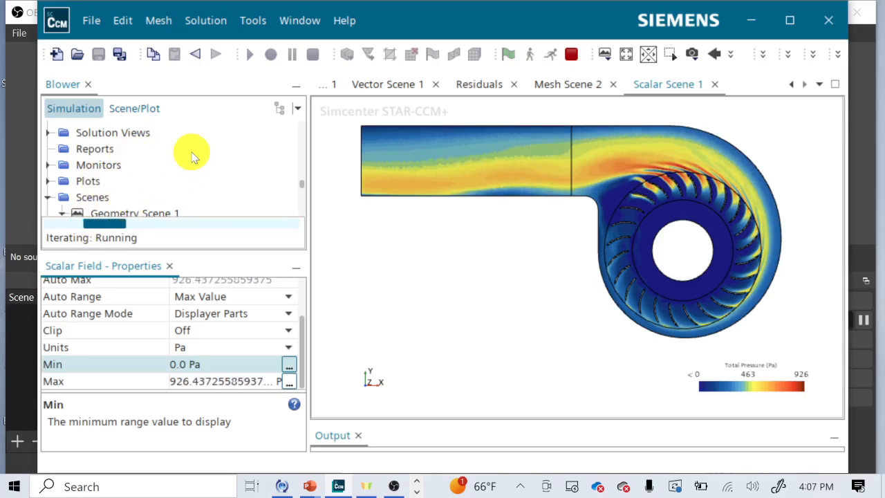
scroll(198, 153, "down", 10)
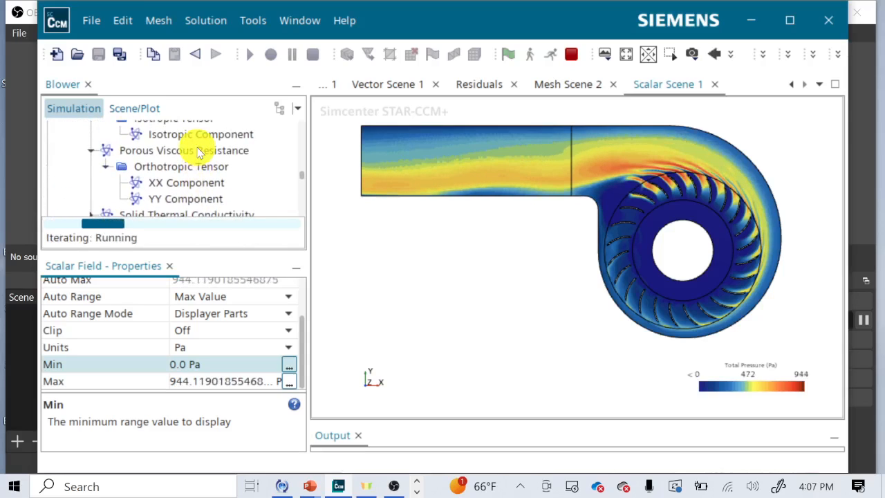
scroll(198, 151, "up", 2)
left_click(198, 173)
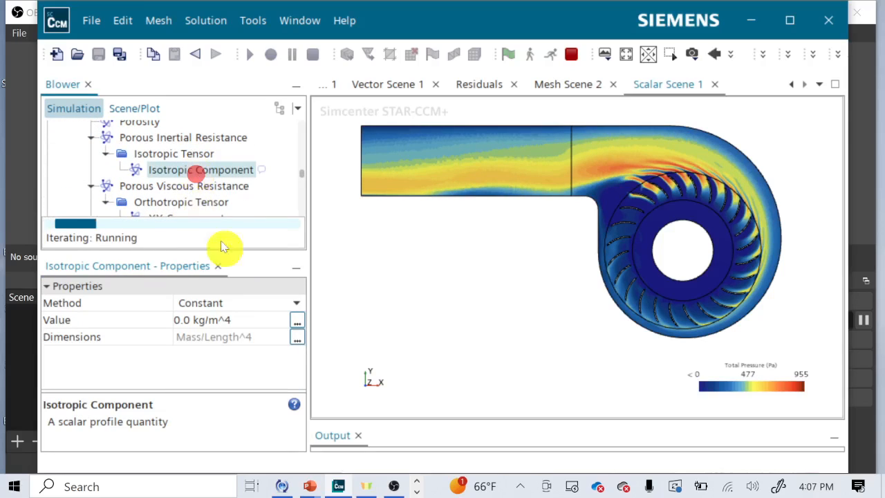
left_click(260, 320)
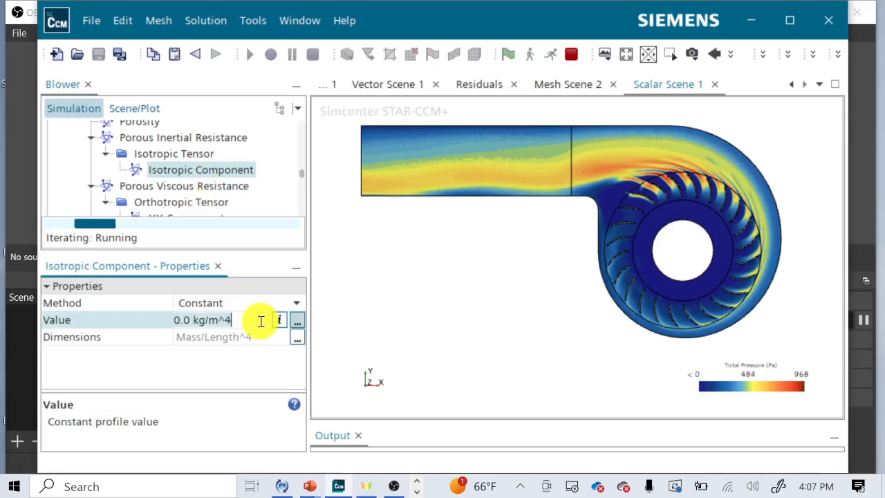
key("ctrl+a")
type("5")
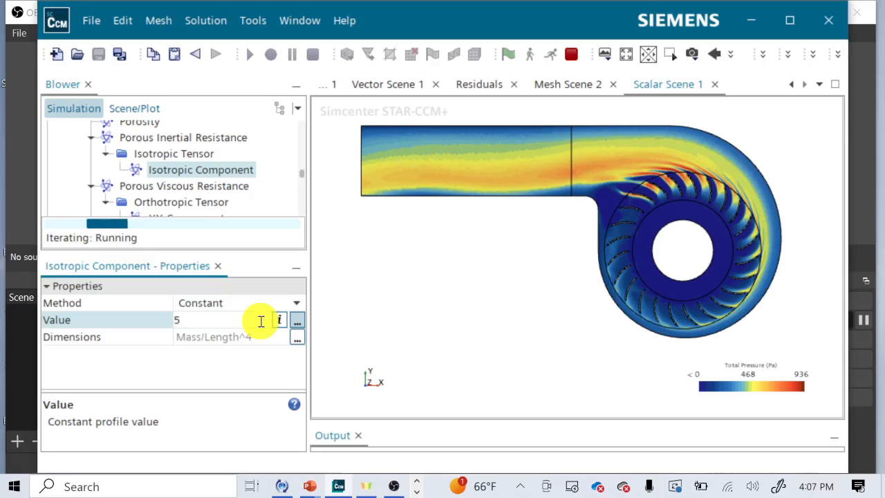
key("Return")
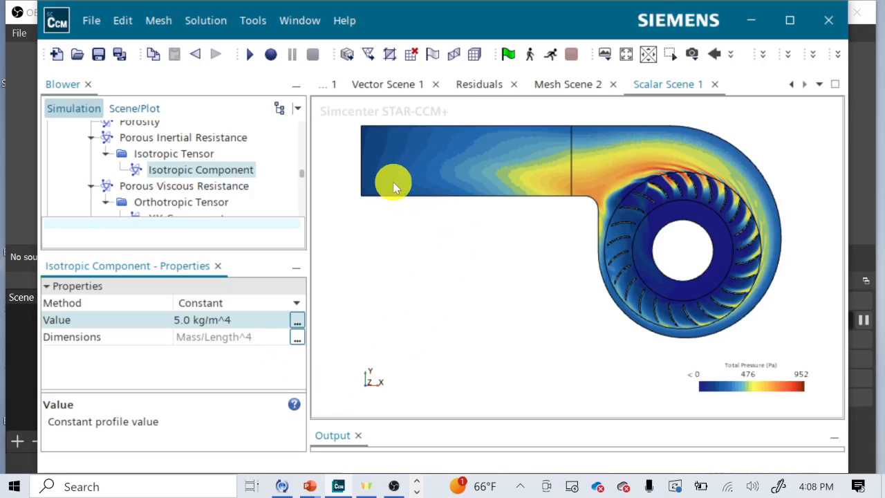
- Disable the Maximum Steps stopping criterion and continue running the simulation
left_click(246, 318)
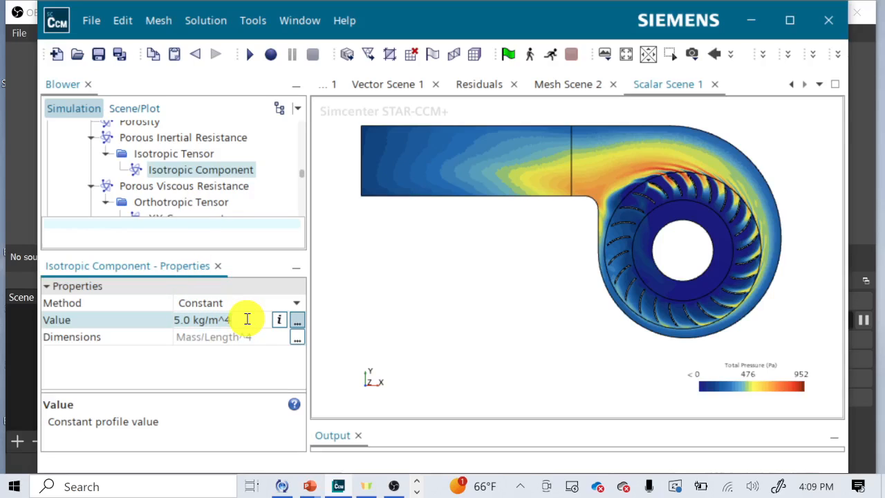
scroll(168, 173, "up", 10)
scroll(173, 162, "down", 2)
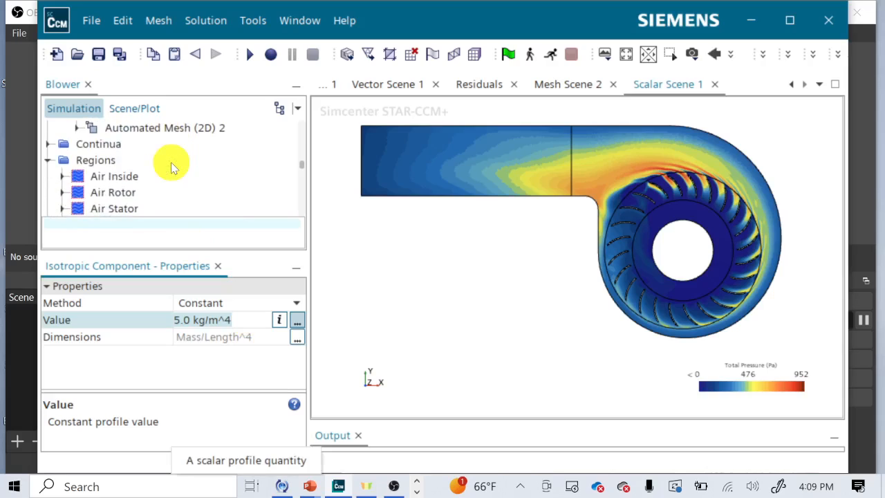
scroll(173, 166, "down", 15)
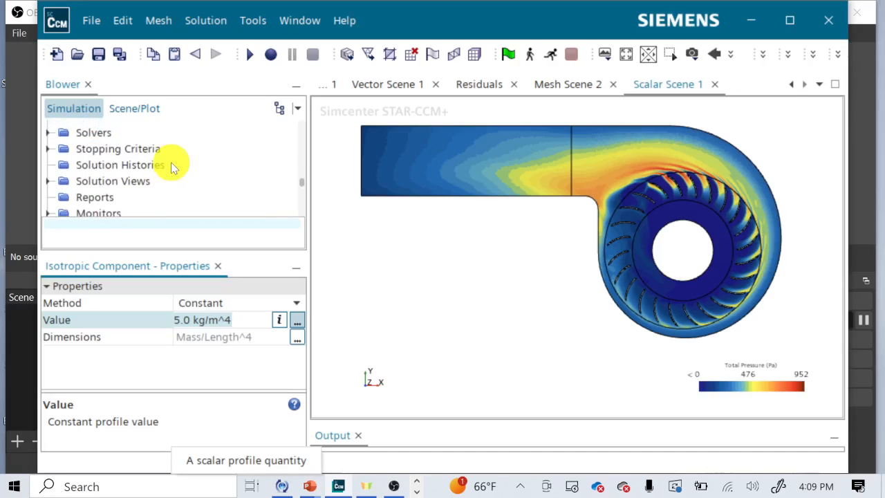
left_click(48, 148)
left_click(93, 164)
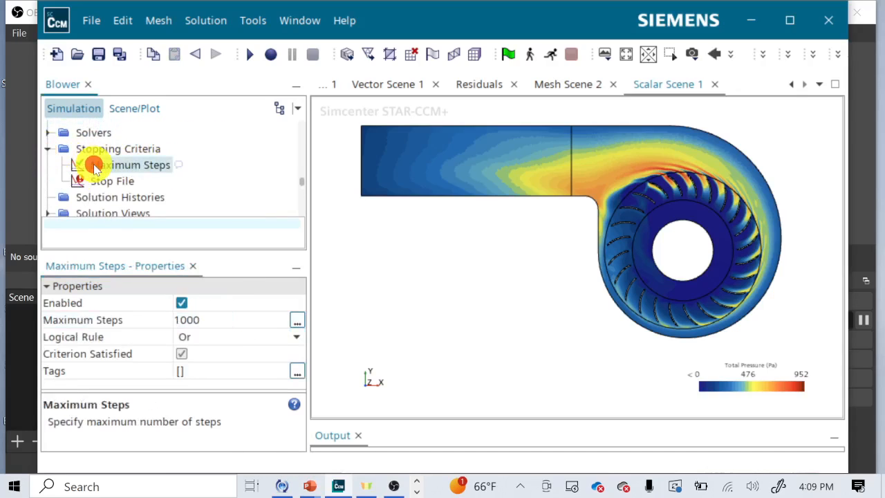
left_click(181, 302)
left_click(530, 55)
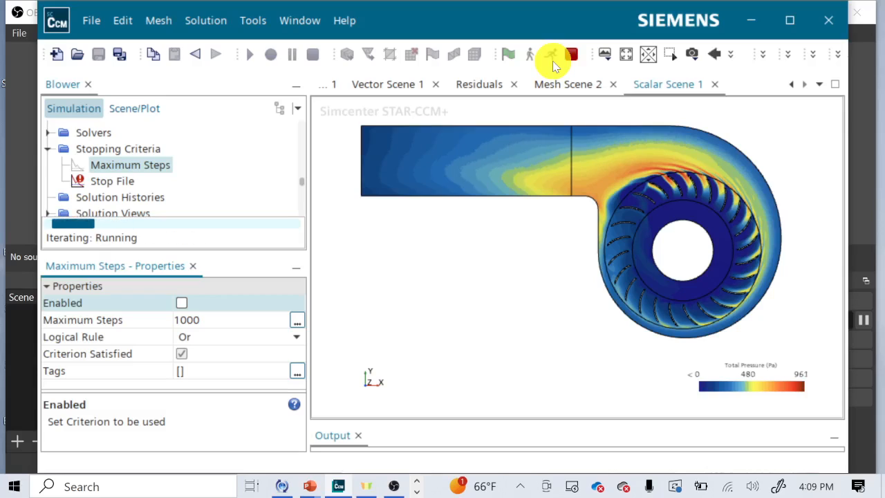
- Set the isotropic component of the Porous Inertial Resistance to 2.5 kg/m^4 while the simulation iterates
scroll(200, 159, "up", 5)
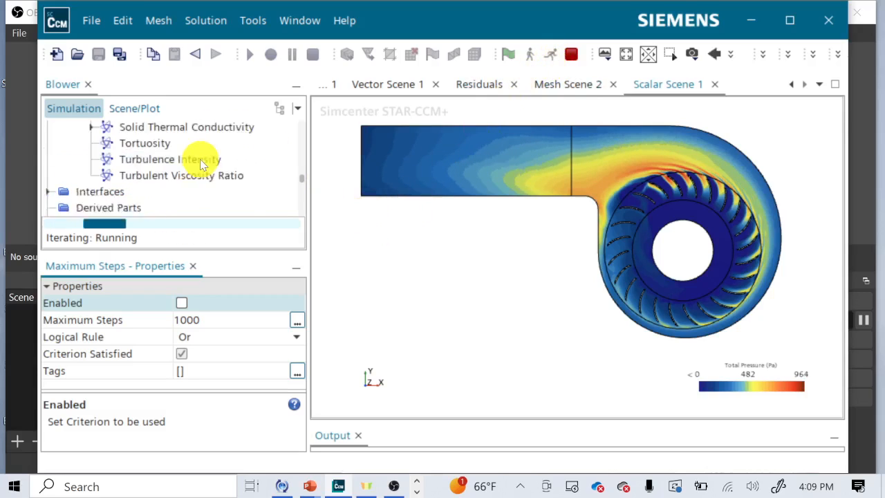
scroll(200, 163, "down", 1)
left_click(193, 147)
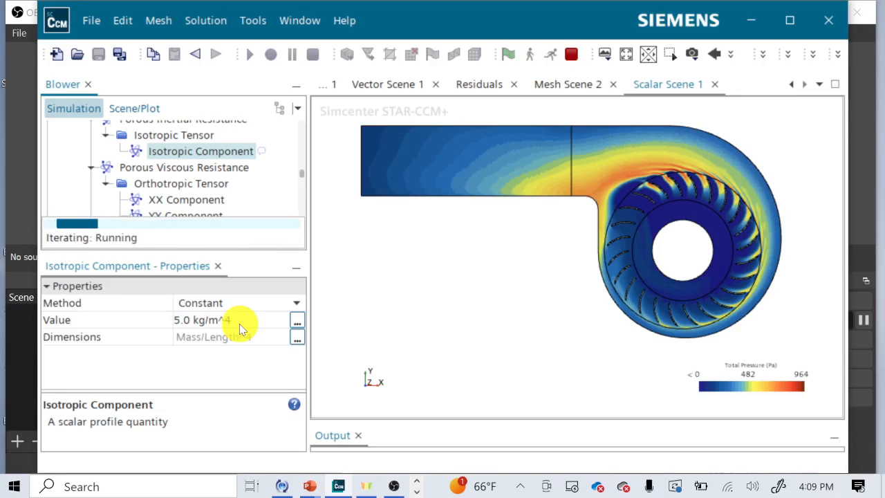
left_click(239, 323)
type("2.5")
key("Escape")
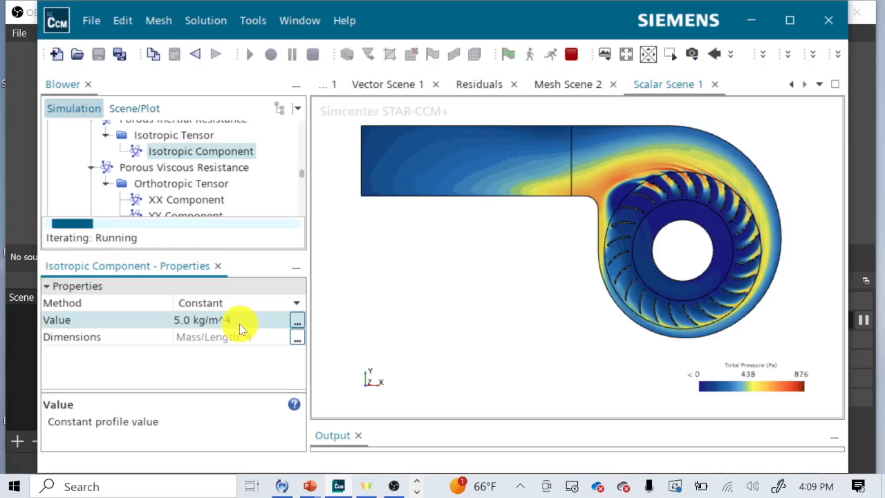
left_click(239, 323)
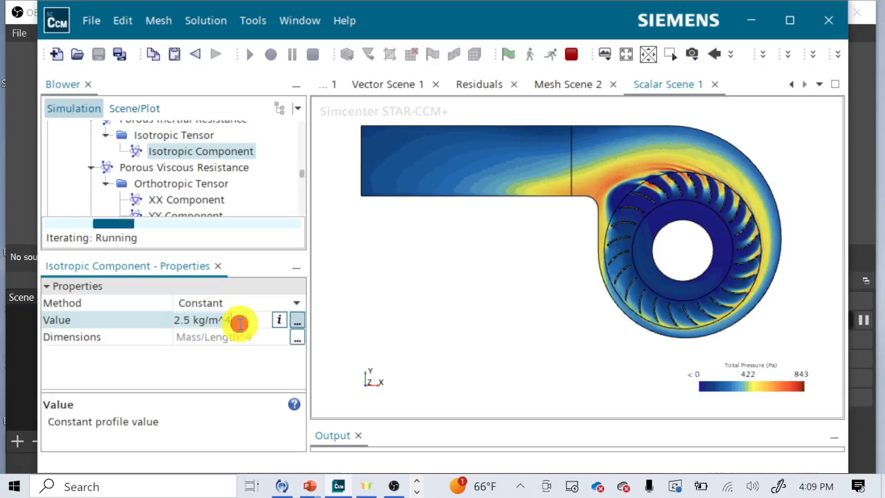
left_click(225, 419)
left_click(209, 376)
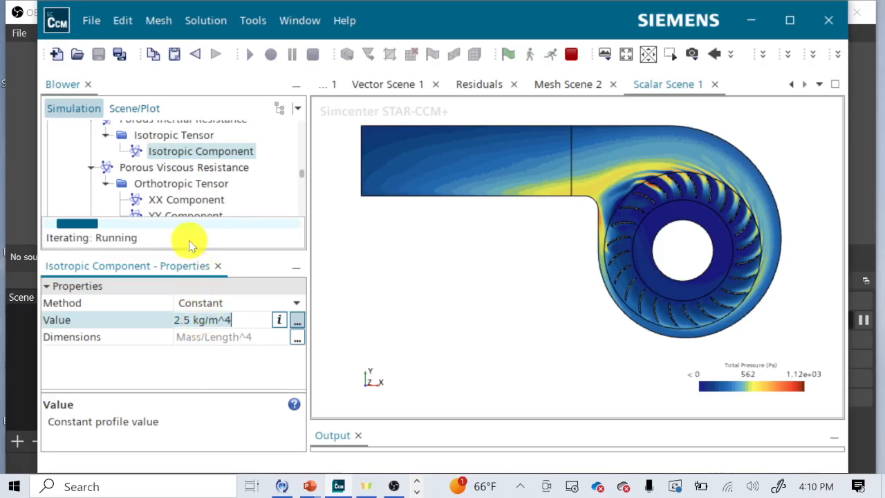
- Stop the running simulation and collapse the physics values of the Block 2 region
left_click(574, 54)
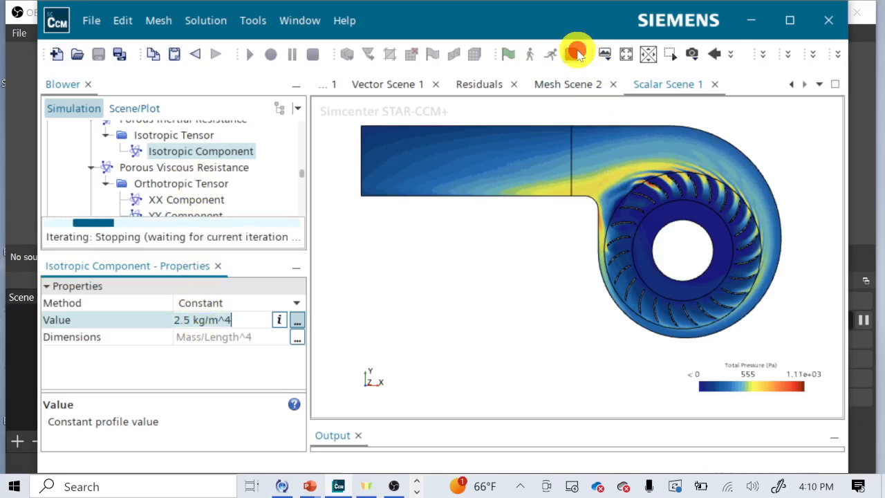
scroll(207, 183, "up", 4)
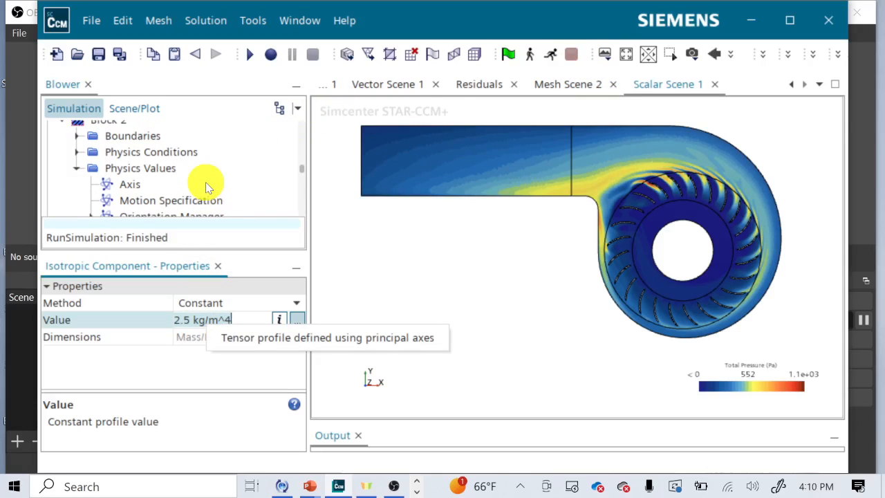
left_click(77, 169)
scroll(166, 155, "up", 1)
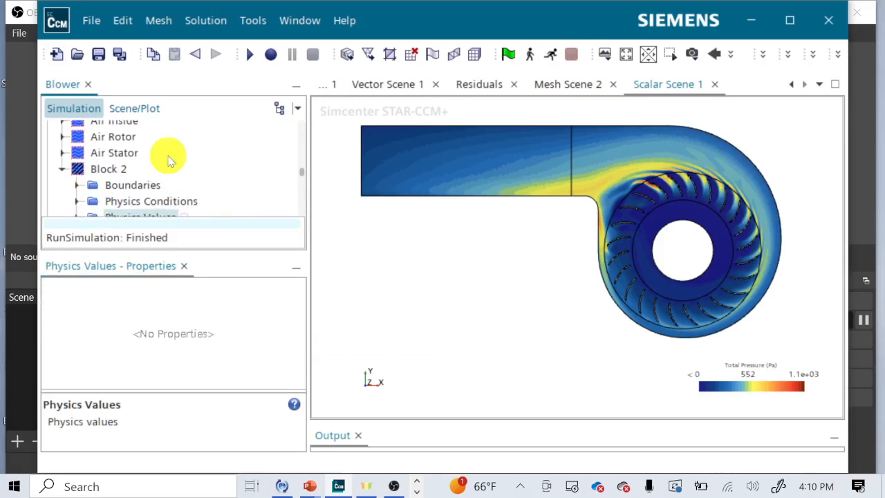
- Create a new Mass Flow Averaged report from the flow and energy report types
scroll(170, 160, "down", 1)
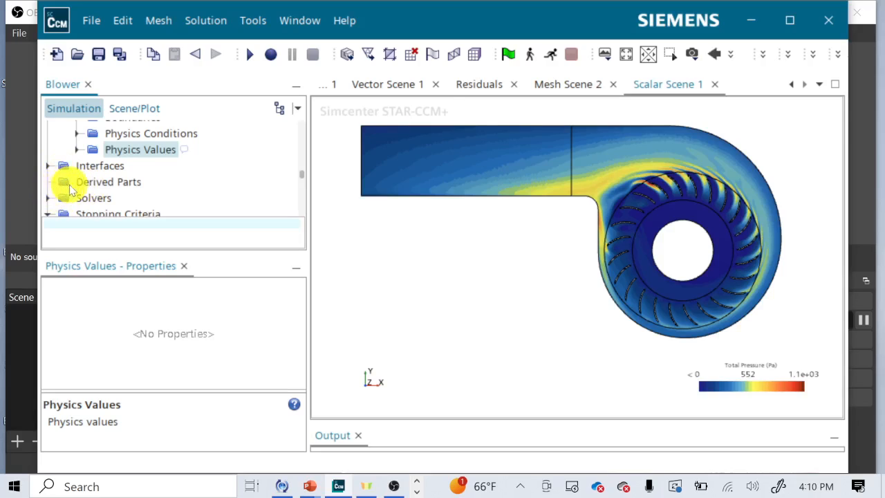
scroll(65, 197, "down", 3)
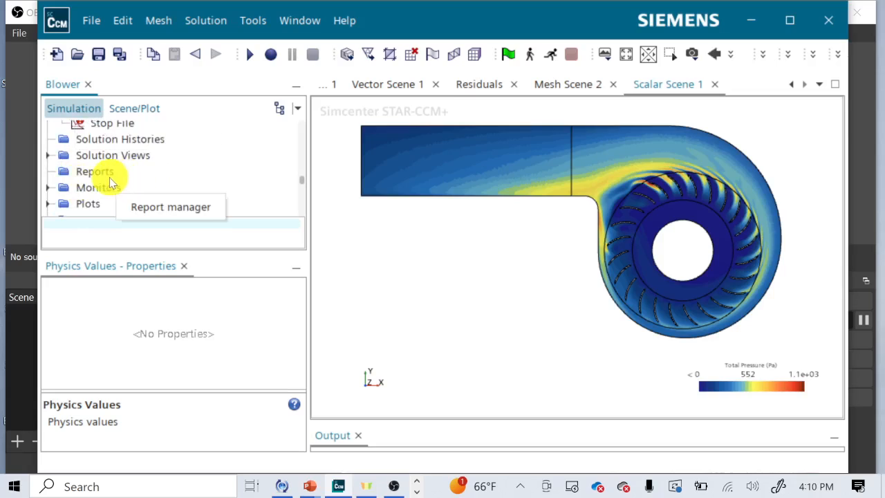
left_click(108, 174)
scroll(207, 123, "down", 2)
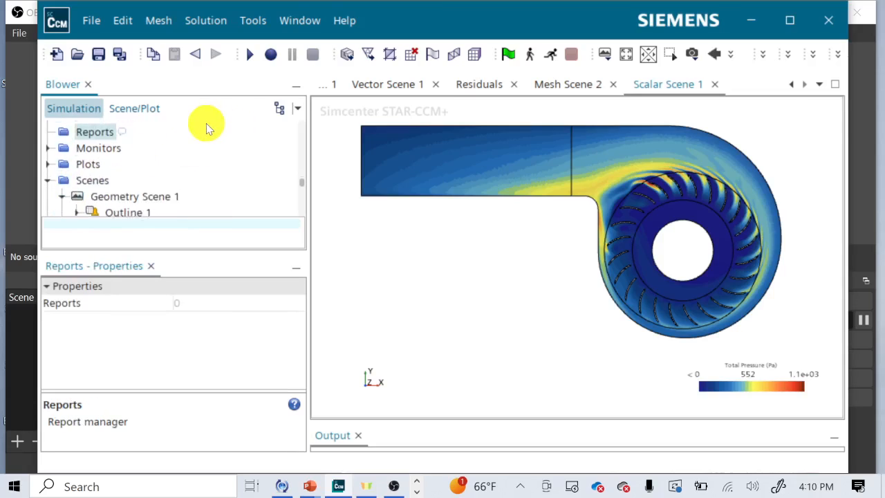
scroll(206, 123, "up", 1)
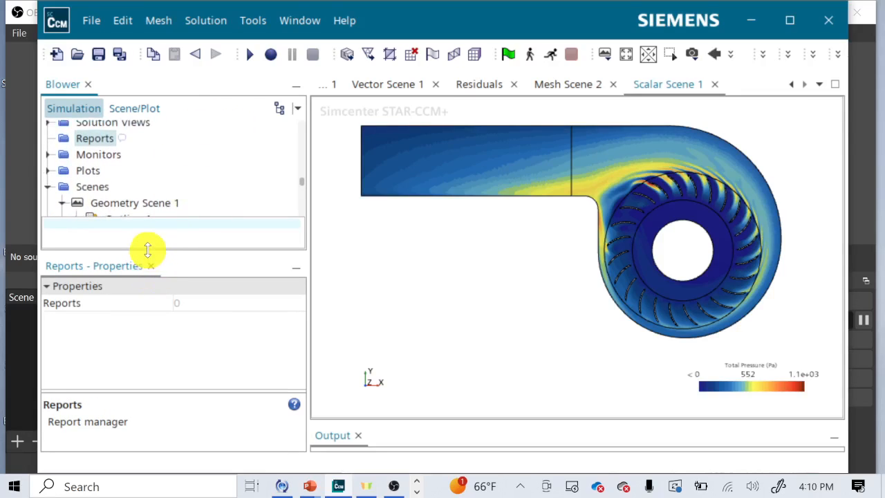
left_click_drag(144, 253, 150, 411)
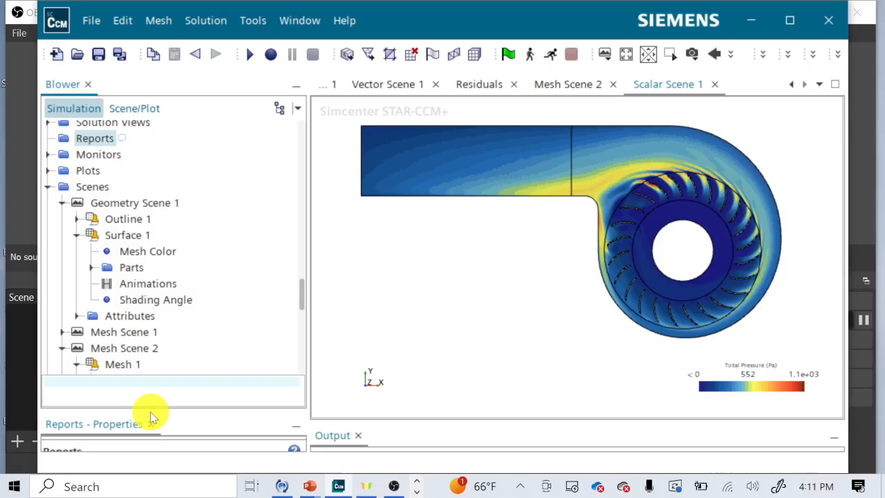
left_click(87, 139)
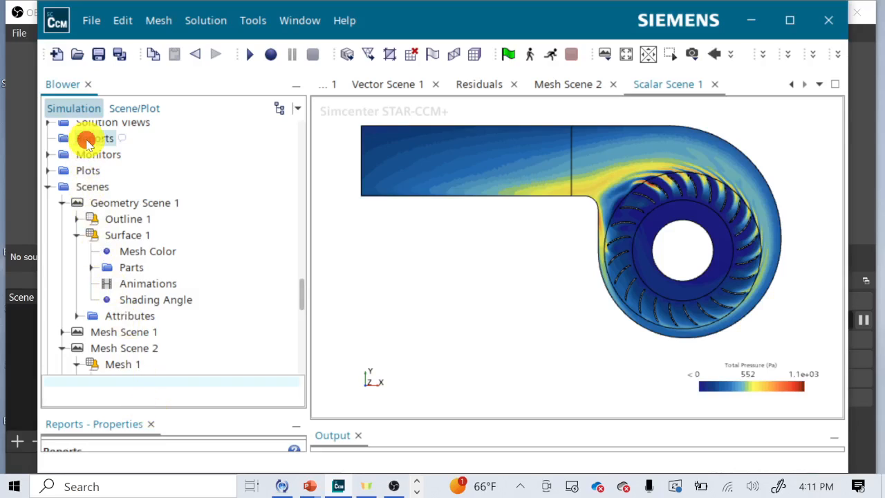
mouse_move(206, 152)
mouse_move(282, 153)
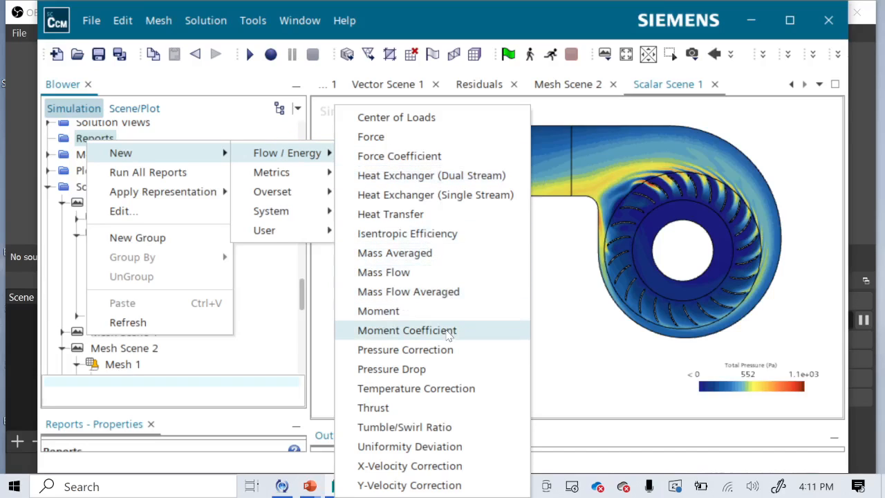
left_click(430, 285)
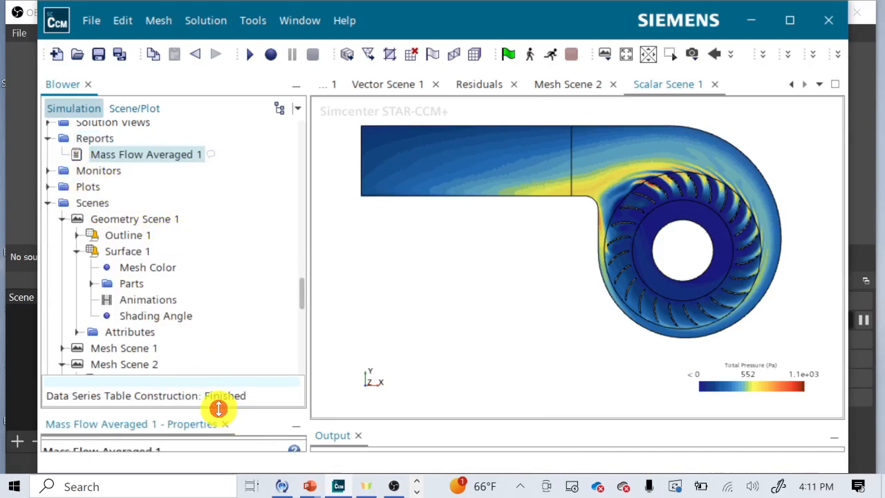
- Set the field function of the mass flow averaged report to Total Pressure in the Lab Reference Frame
left_click_drag(219, 409, 222, 279)
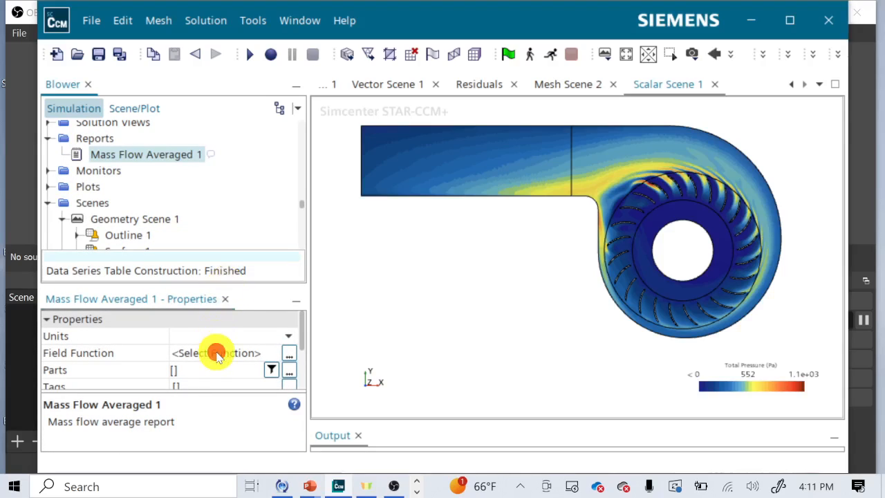
left_click(217, 354)
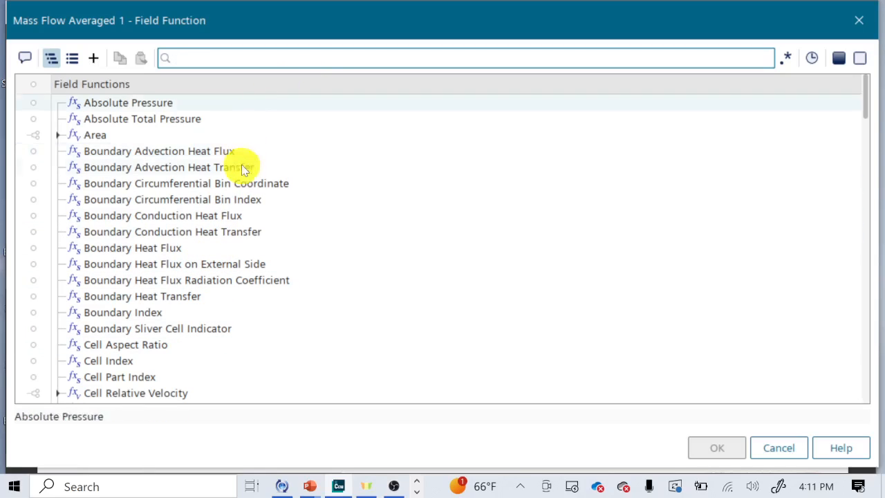
scroll(256, 172, "down", 4)
scroll(256, 173, "down", 4)
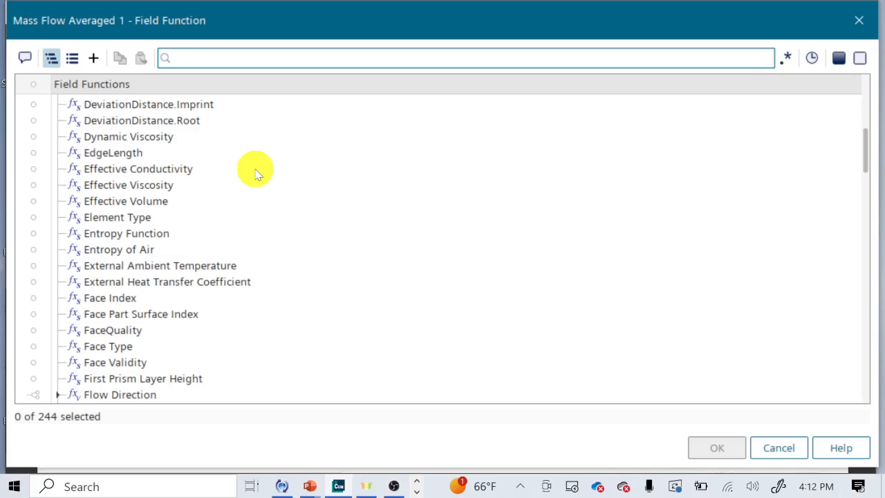
scroll(256, 173, "down", 3)
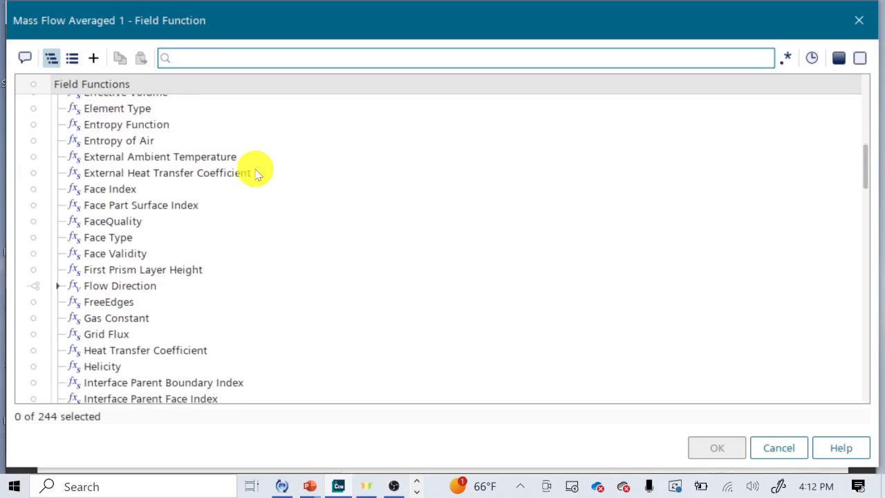
scroll(256, 173, "down", 3)
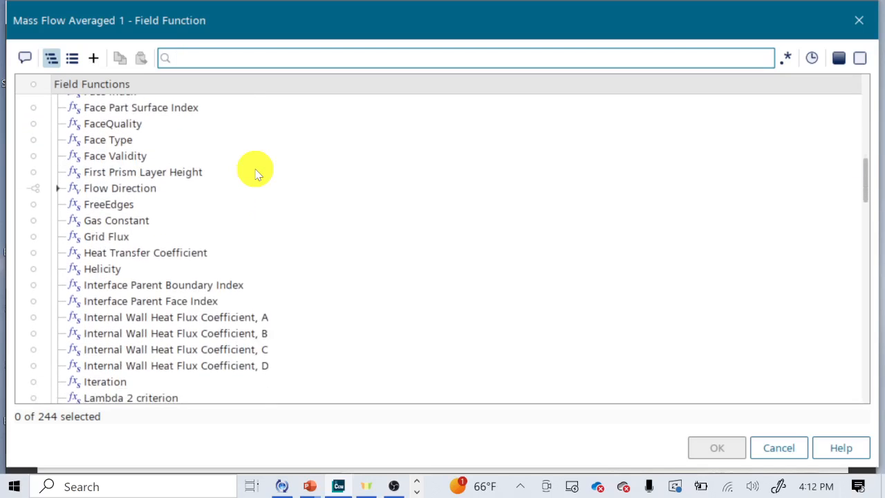
scroll(255, 173, "down", 5)
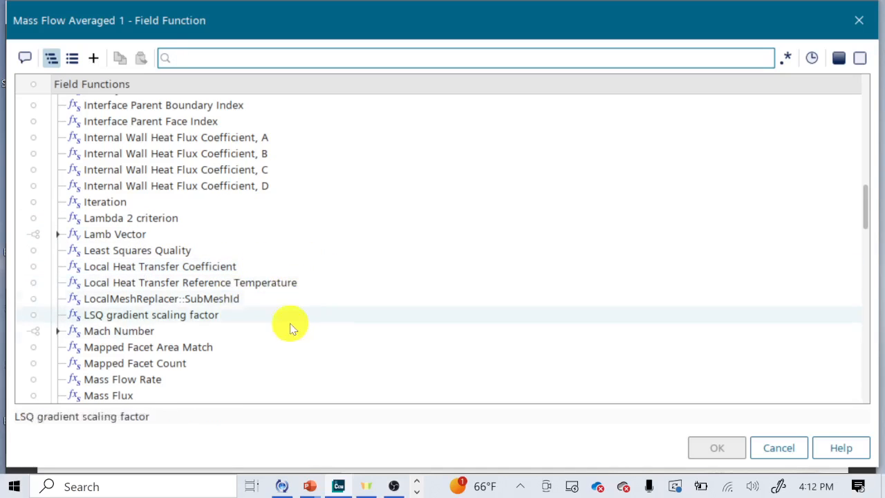
scroll(268, 276, "down", 1)
scroll(268, 275, "down", 5)
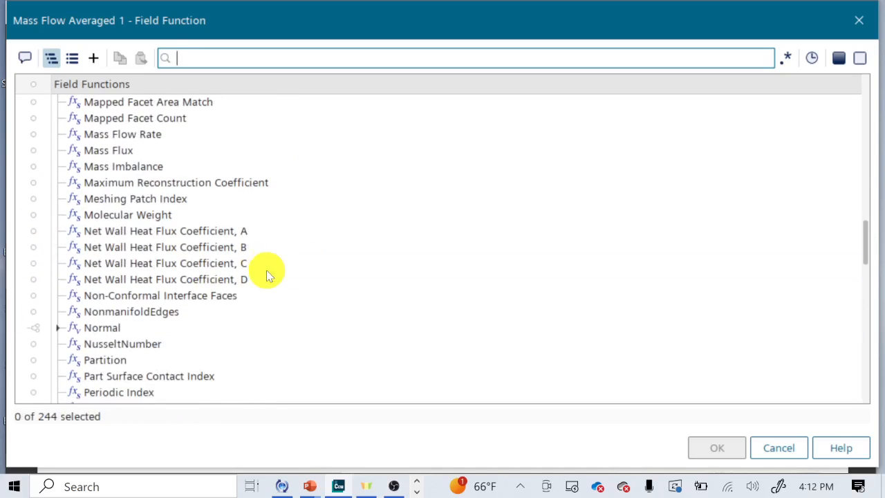
scroll(269, 275, "down", 3)
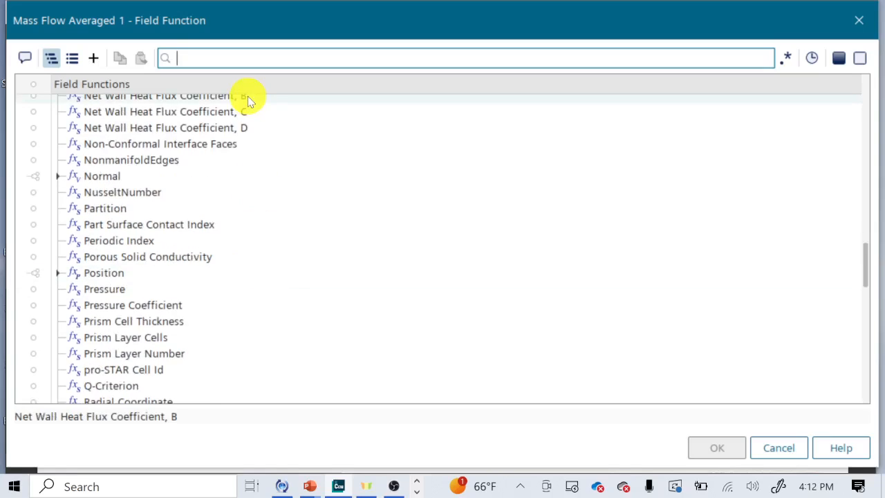
type("total")
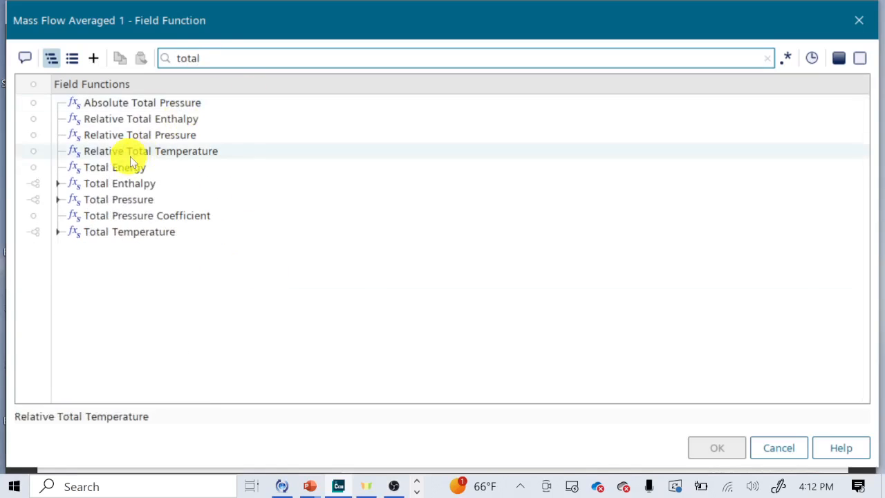
left_click(57, 200)
left_click(100, 233)
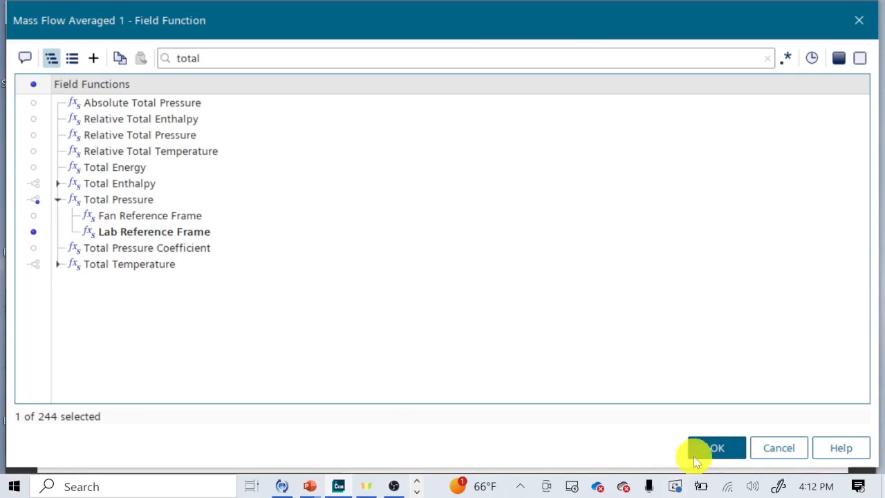
left_click(716, 457)
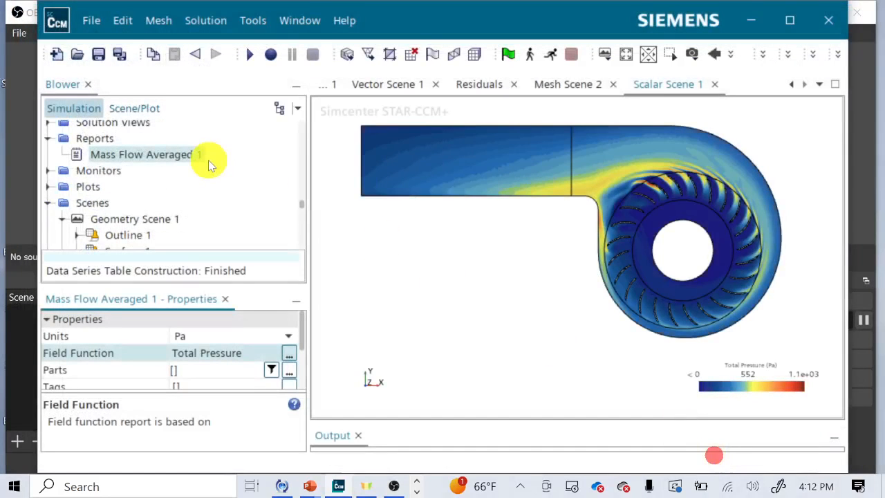
- Rename the mass flow averaged report as P_tot_In
right_click(180, 159)
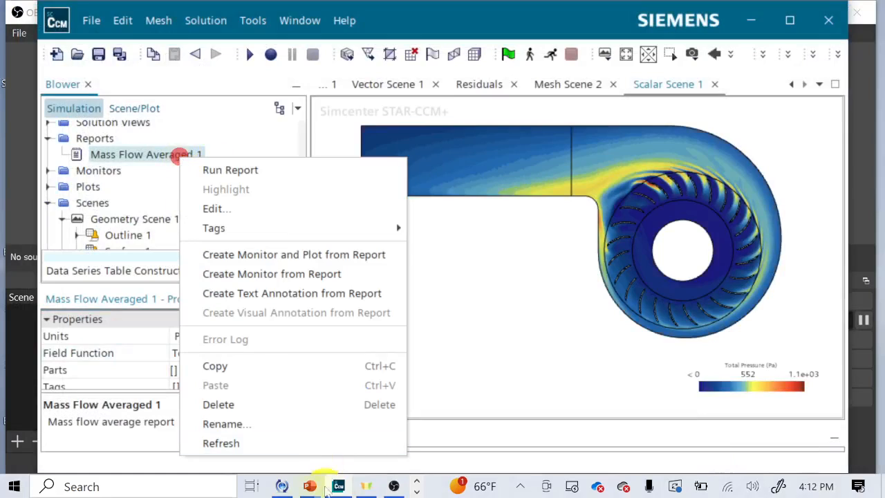
left_click(265, 427)
type("P tot")
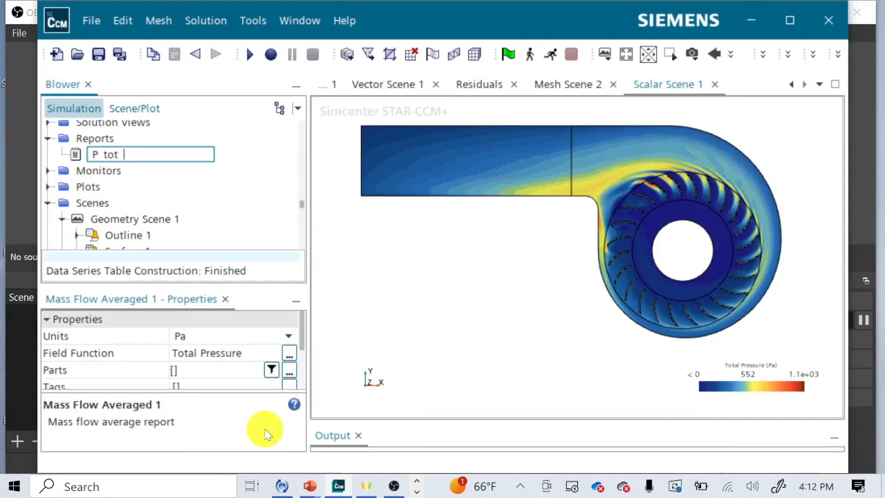
type("_tot_In")
key("Return")
- Assign the Subtract 2.Blower Fan2.Inlet boundary of the Air Inside region as the part for the P_tot_In report
left_click(217, 377)
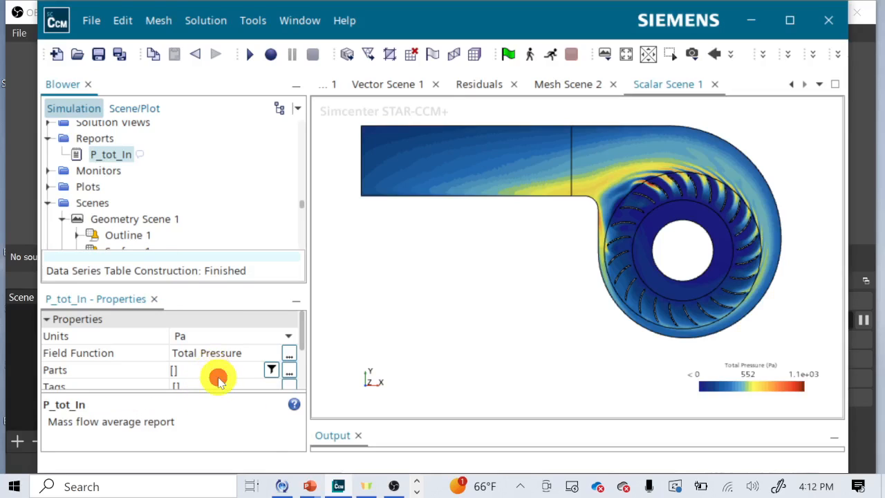
left_click(266, 69)
left_click(182, 124)
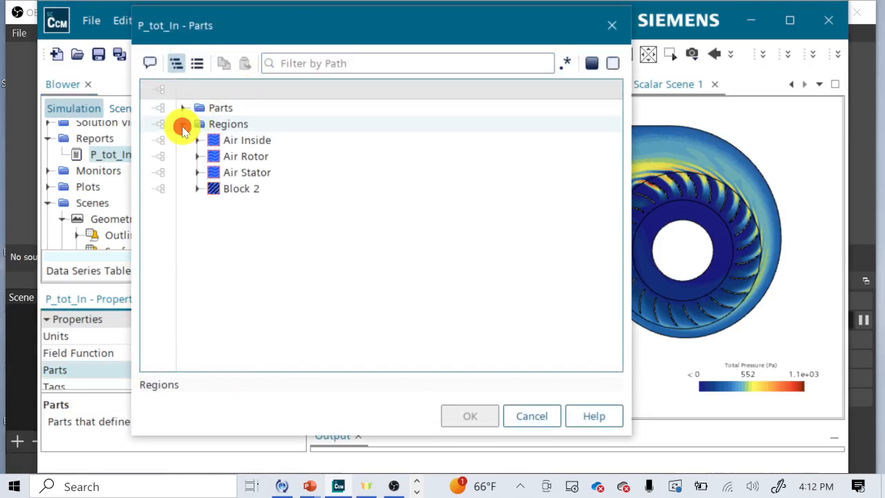
left_click(197, 140)
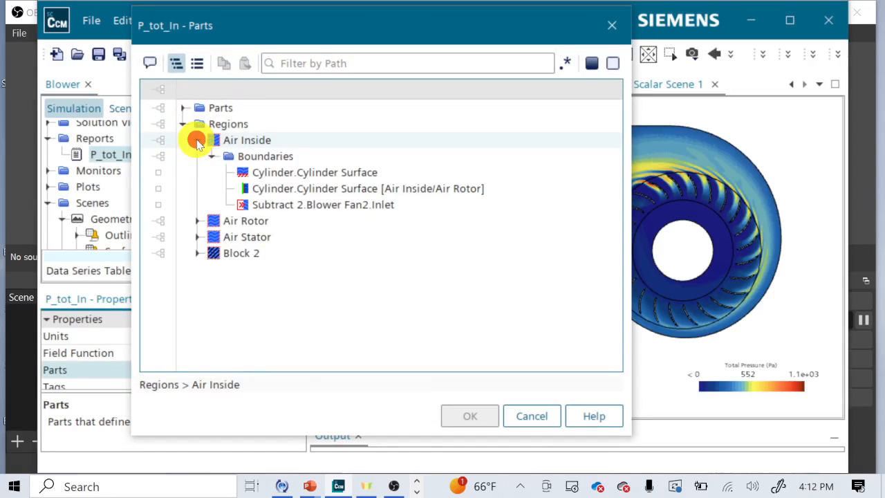
left_click(270, 204)
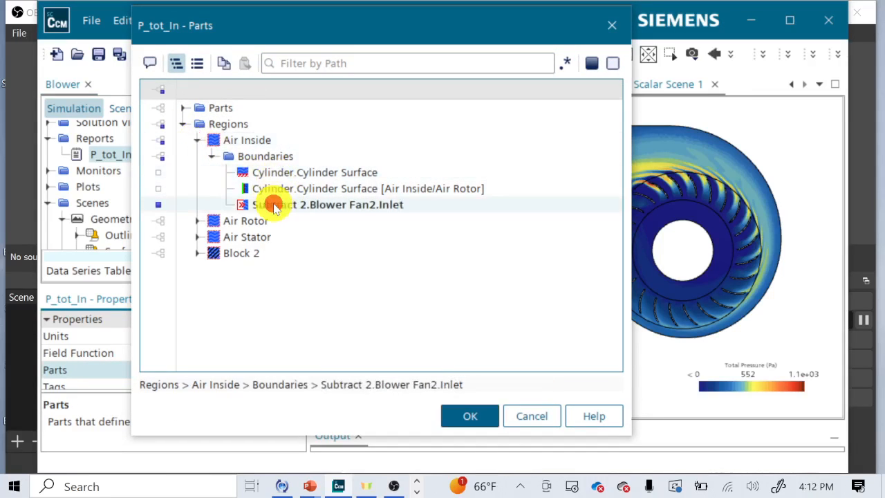
left_click(470, 416)
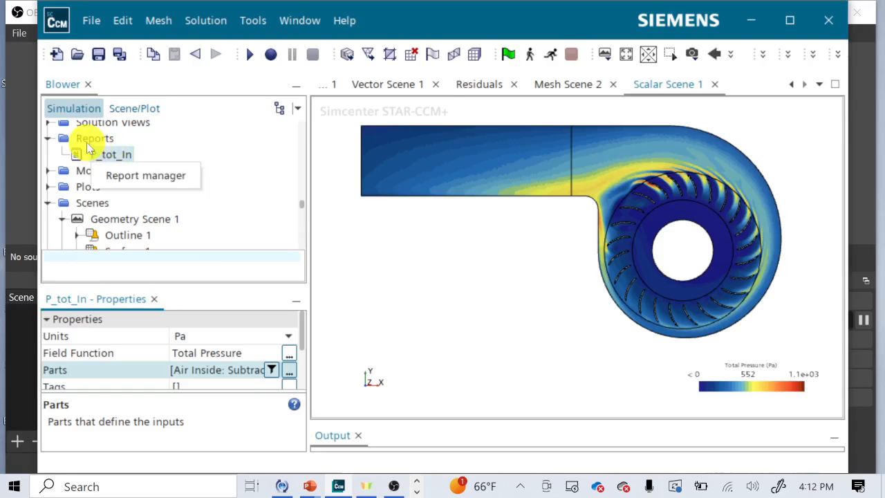
- Duplicate the P_tot_In report within the Reports node
left_click(86, 138)
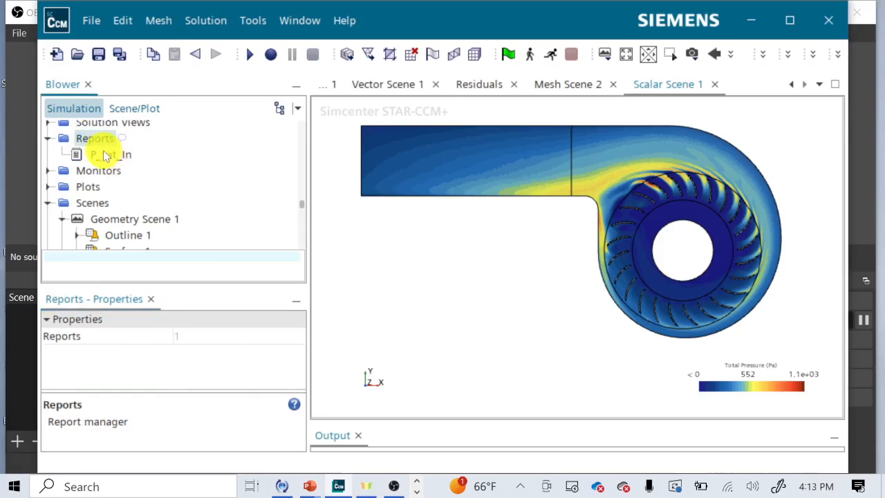
left_click(102, 155)
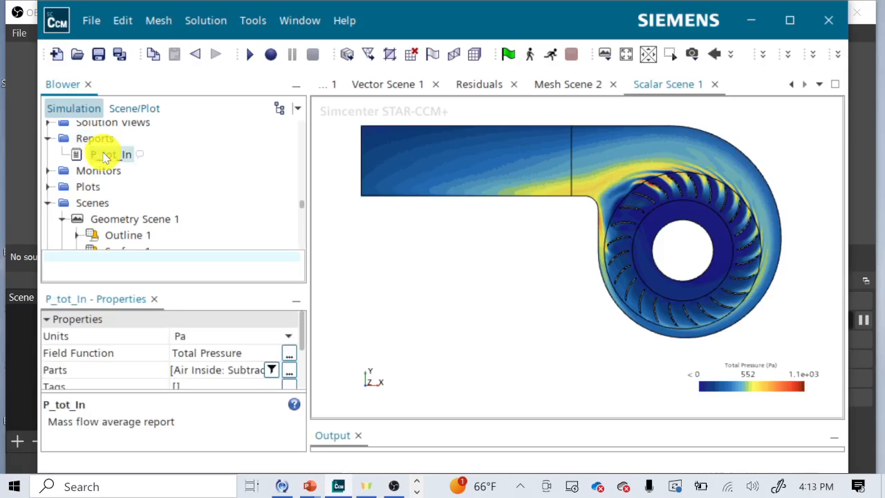
left_click(94, 140)
key("ctrl+v")
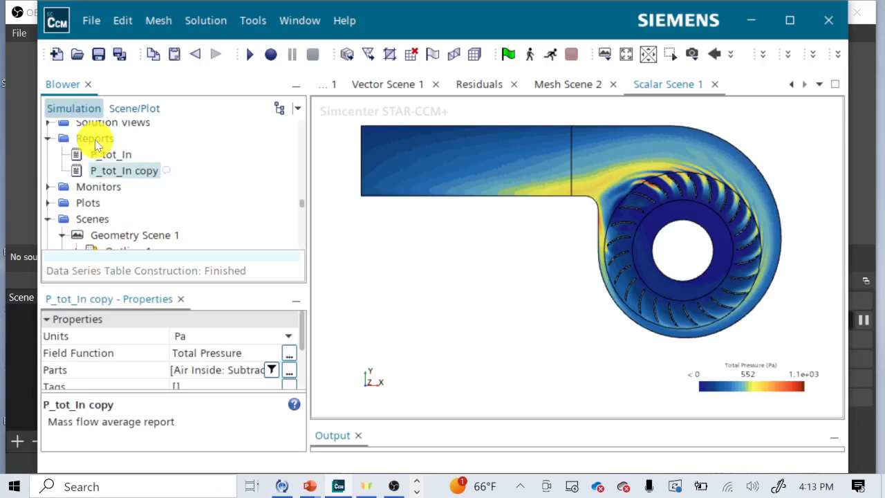
- Rename the copied total pressure report as P_tot_Middle
left_click(117, 176)
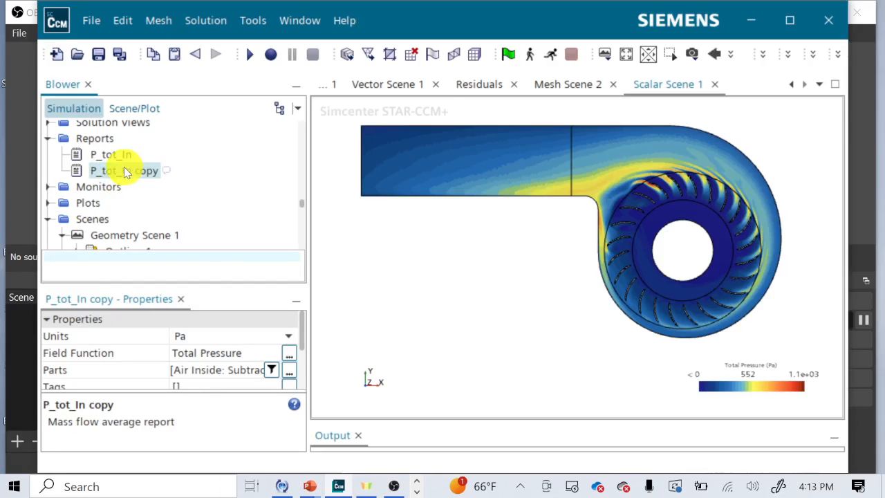
left_click(123, 169)
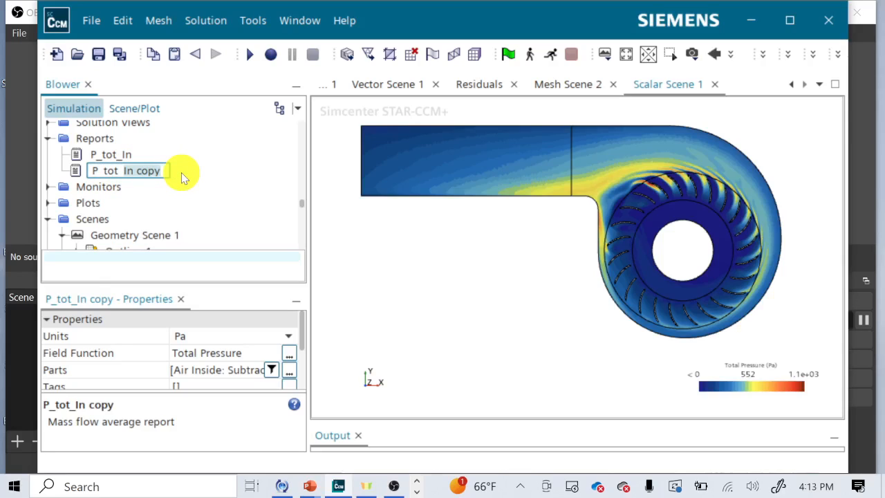
key("BackSpace")
key("BackSpace")
key("BackSpace")
key("BackSpace")
key("BackSpace")
key("BackSpace")
key("BackSpace")
type("Middle")
key("Return")
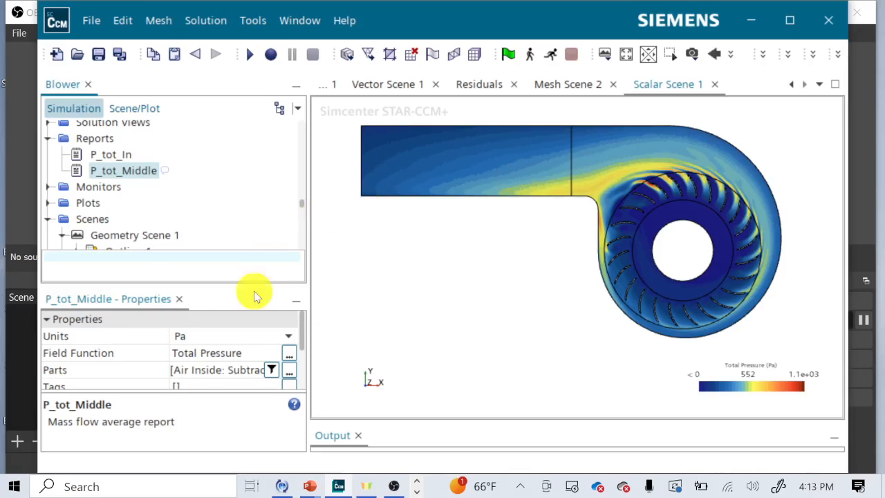
- Replace the P_tot_Middle report's part with the Subtract 2.Subtract.Blower Fan1.Outlet [Air Stator/Block 2] interface boundary of the Air Stator region
left_click(221, 369)
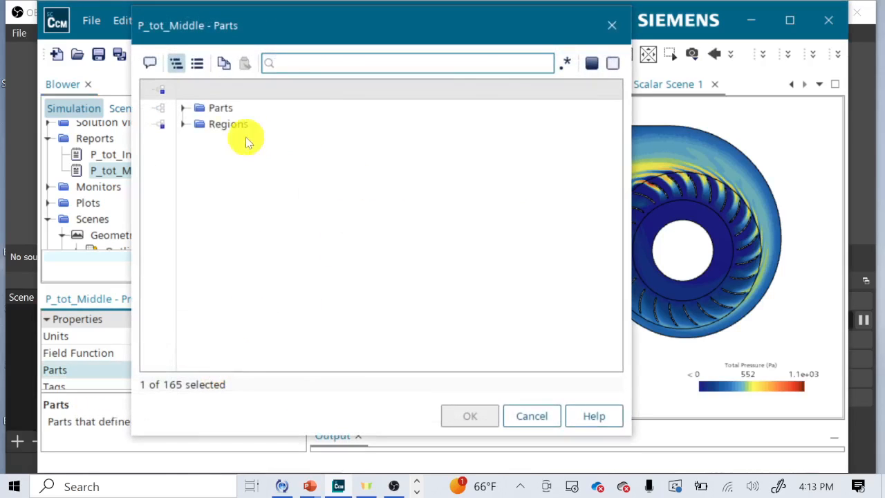
left_click(161, 127)
left_click(158, 123)
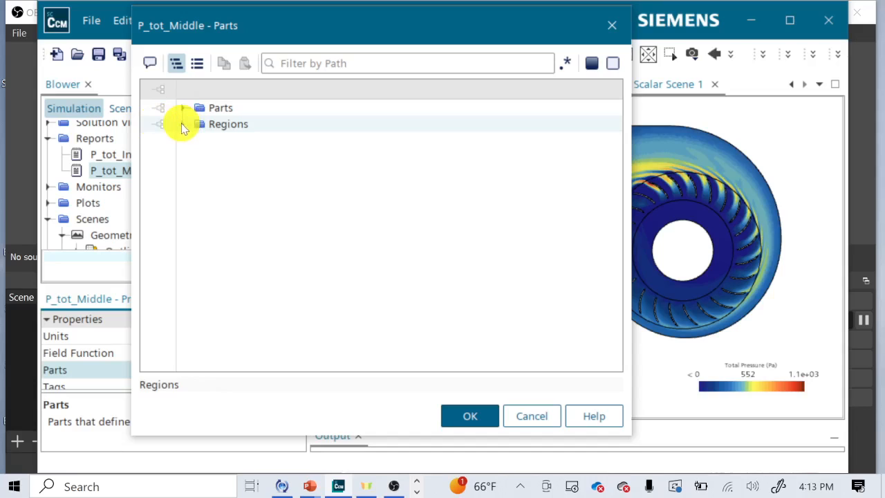
left_click(183, 124)
left_click(197, 173)
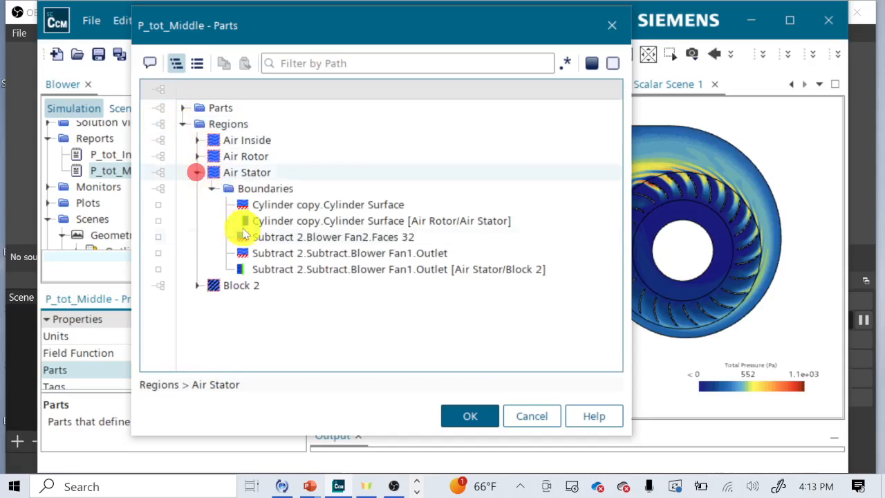
left_click(287, 273)
left_click(465, 415)
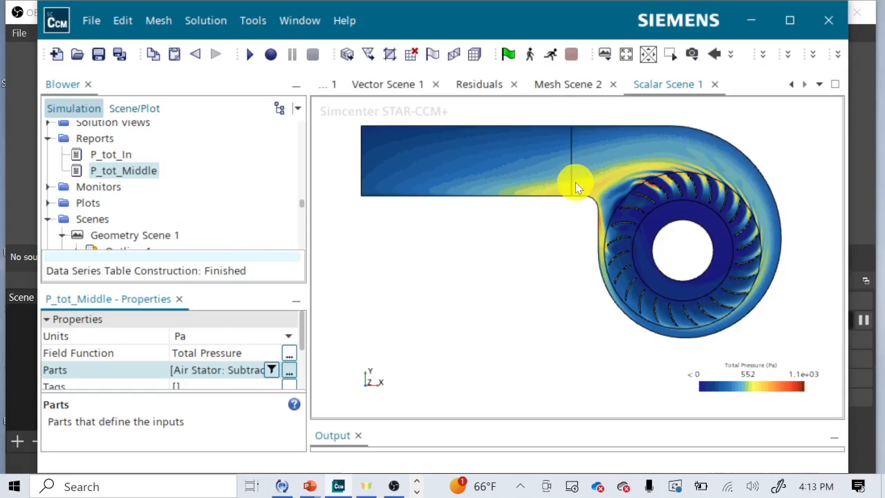
- Paste another copy of the P_tot_In report into Reports and rename it P_tot_Out
right_click(87, 138)
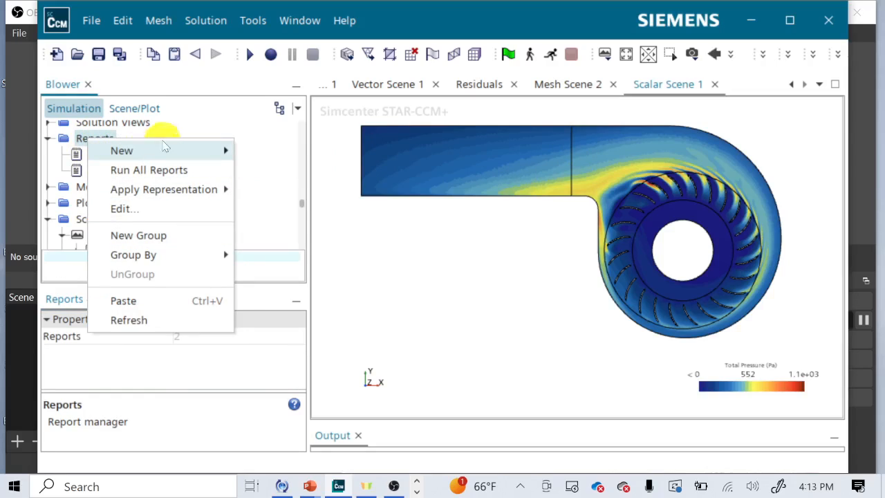
mouse_move(145, 150)
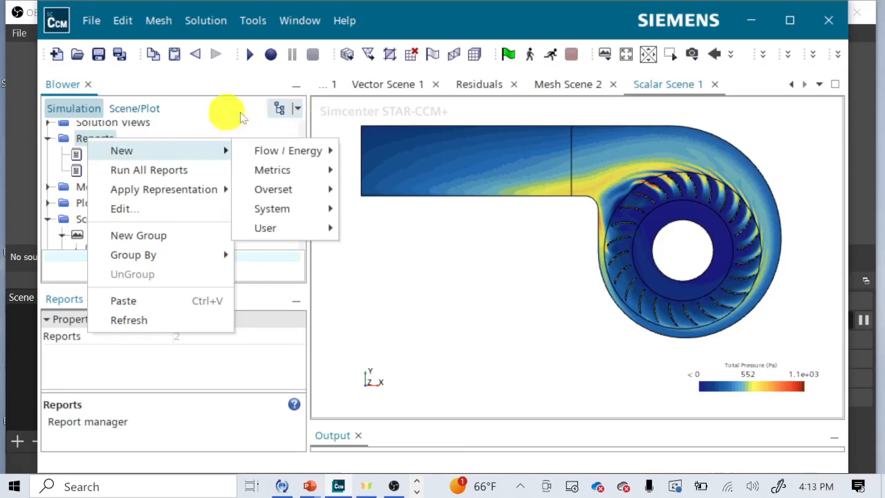
left_click(126, 304)
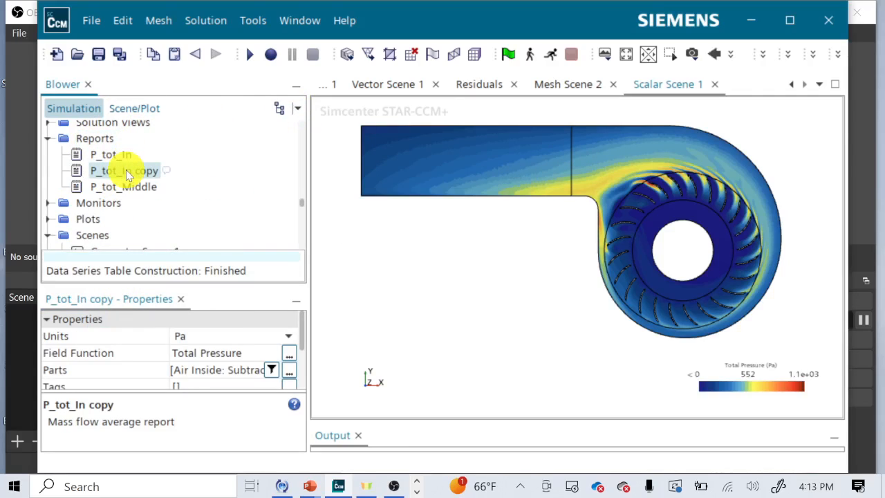
left_click(125, 170)
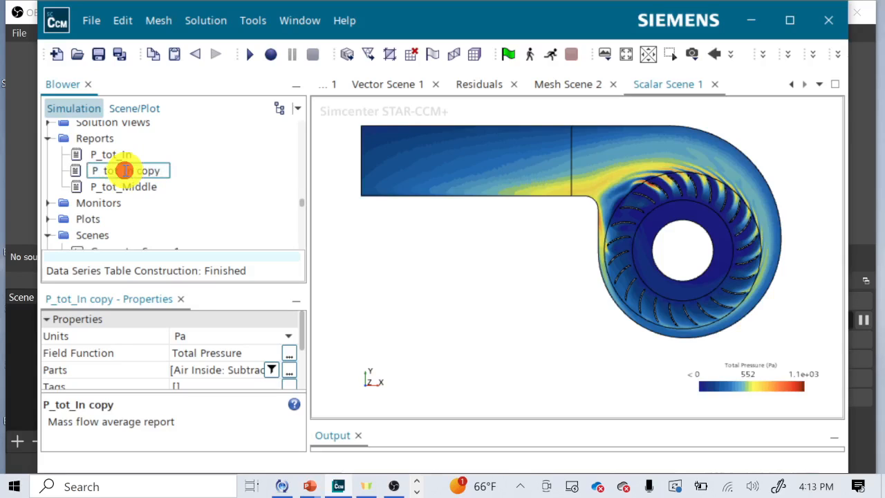
left_click_drag(125, 171, 190, 178)
type("O")
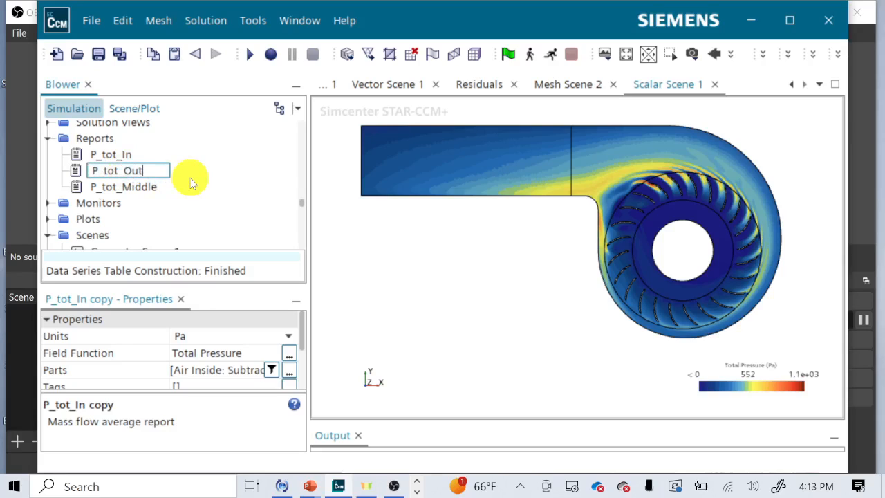
type("ut")
key("Return")
- Replace the P_tot_Out report's inlet part with the Block Surface boundary of the Block 2 region
left_click(203, 369)
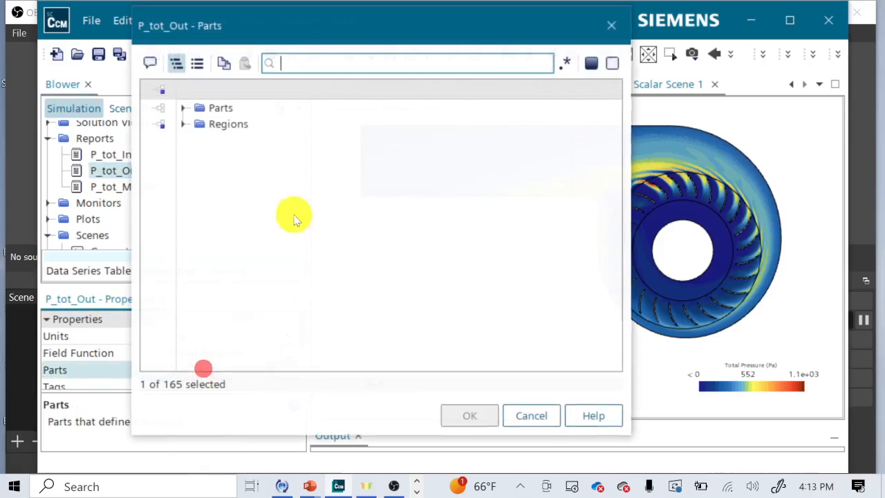
left_click(162, 124)
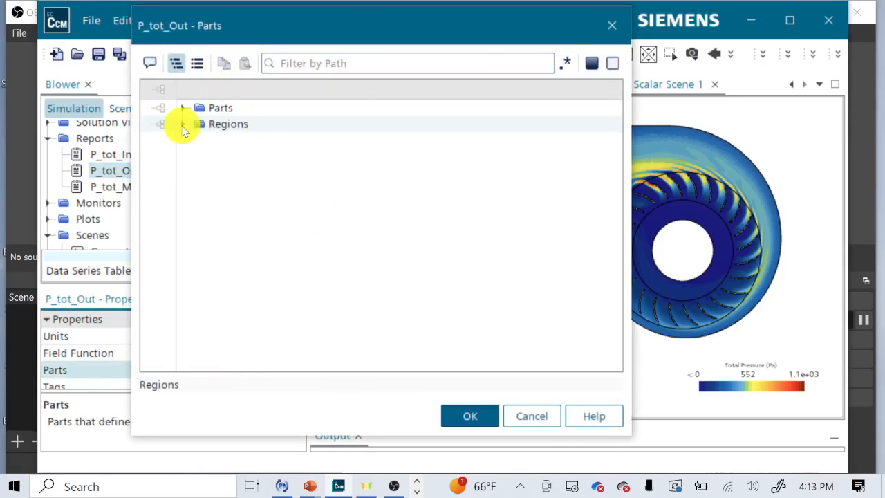
left_click(183, 124)
left_click(195, 189)
left_click(196, 189)
left_click(260, 237)
left_click(260, 237)
left_click(488, 423)
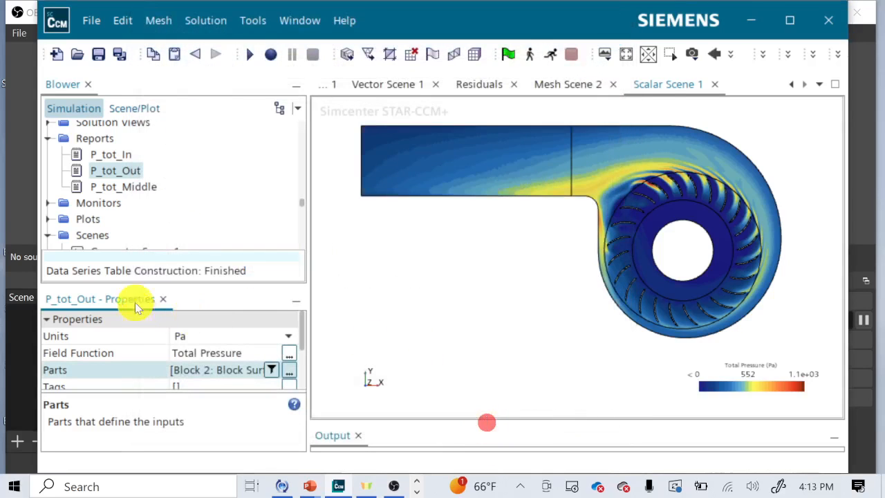
- Duplicate the P_tot_In, P_tot_Out and P_tot_Middle reports together within the Reports node
left_click(110, 170)
left_click(105, 154)
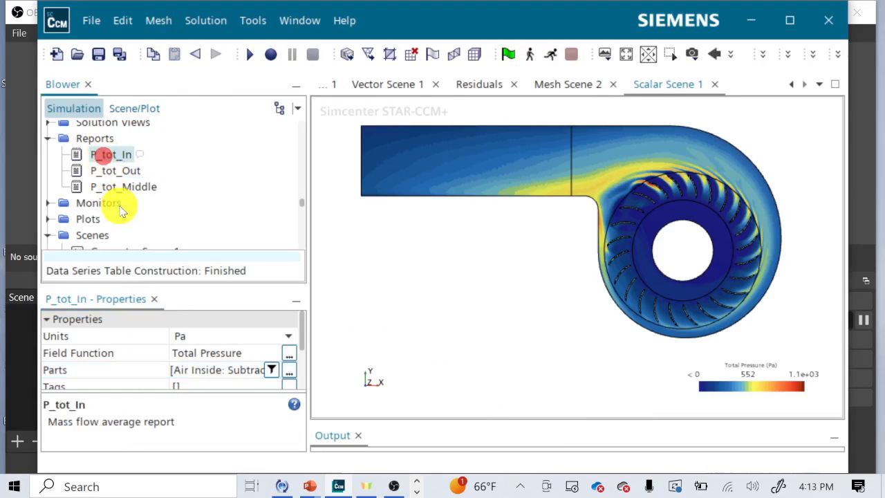
left_click(114, 187, "shift")
key("ctrl+c")
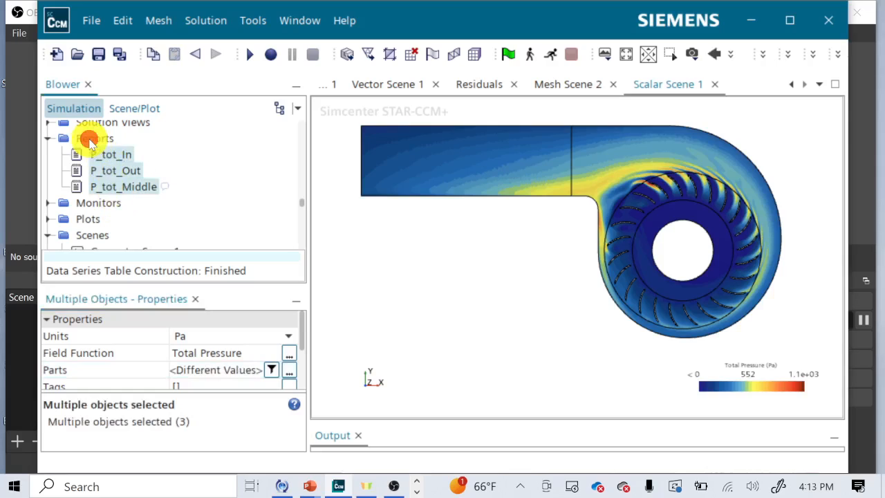
left_click(89, 141)
key("ctrl+v")
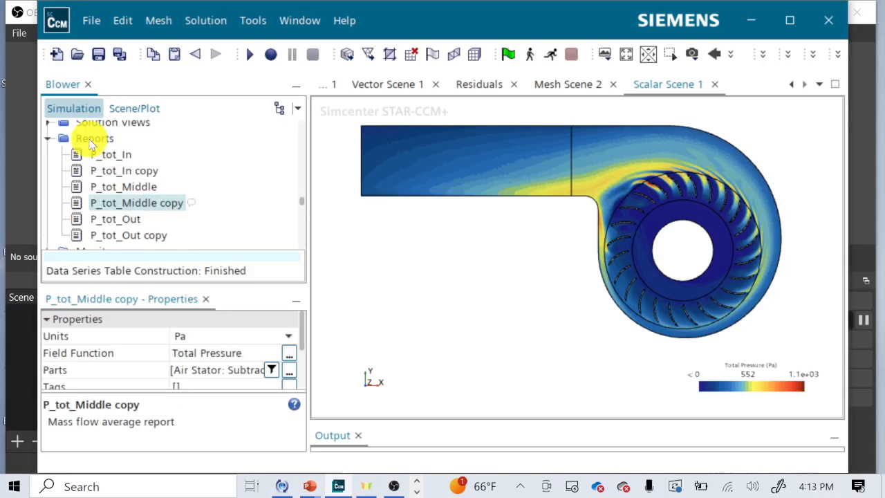
- Rename the copy of the P_tot_Middle report as P_stat_Middle
right_click(127, 203)
left_click(196, 467)
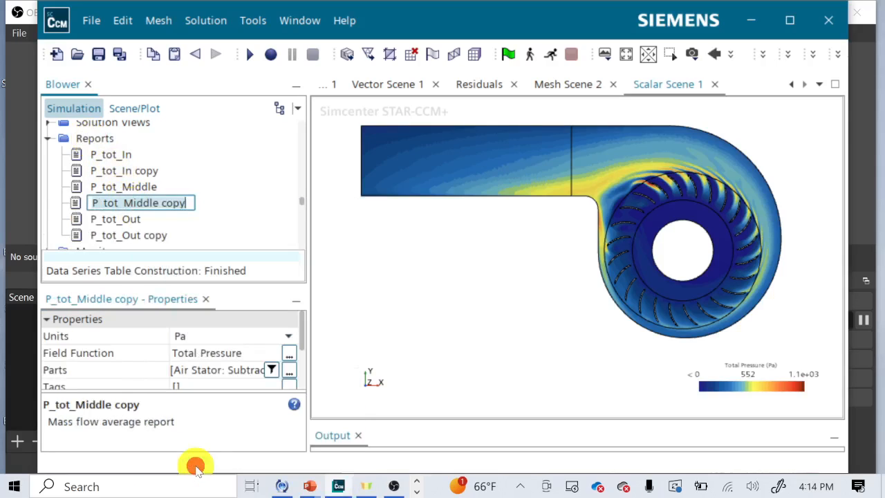
left_click(118, 203)
key("BackSpace")
key("BackSpace")
key("BackSpace")
type("stat")
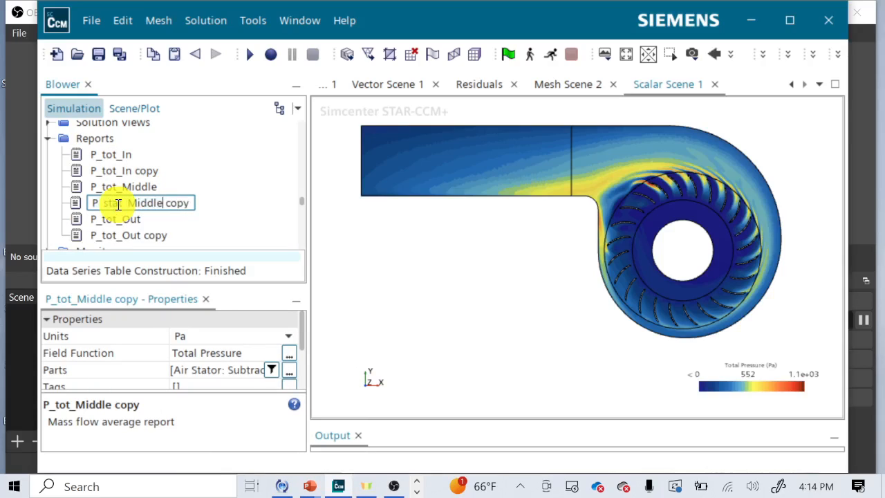
key("shift+Right")
key("shift+Right")
key("BackSpace")
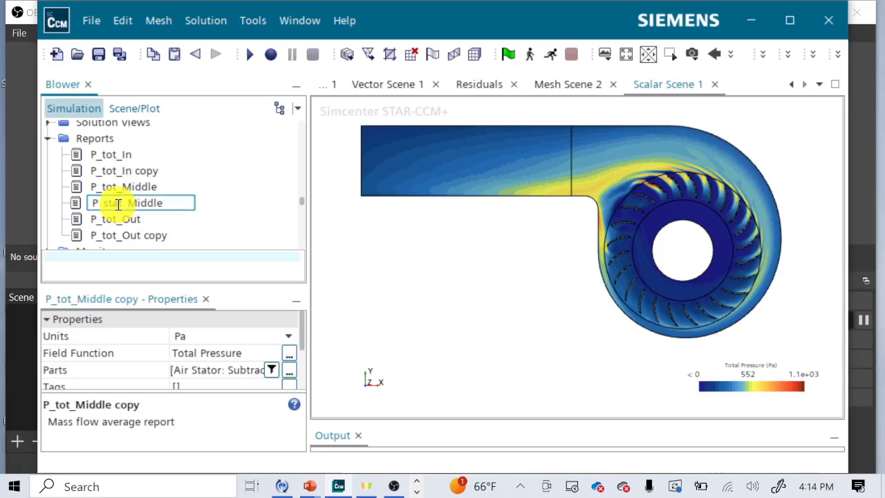
key("Return")
- Rename the copy of the P_tot_In report as P_stat_In
left_click(116, 173)
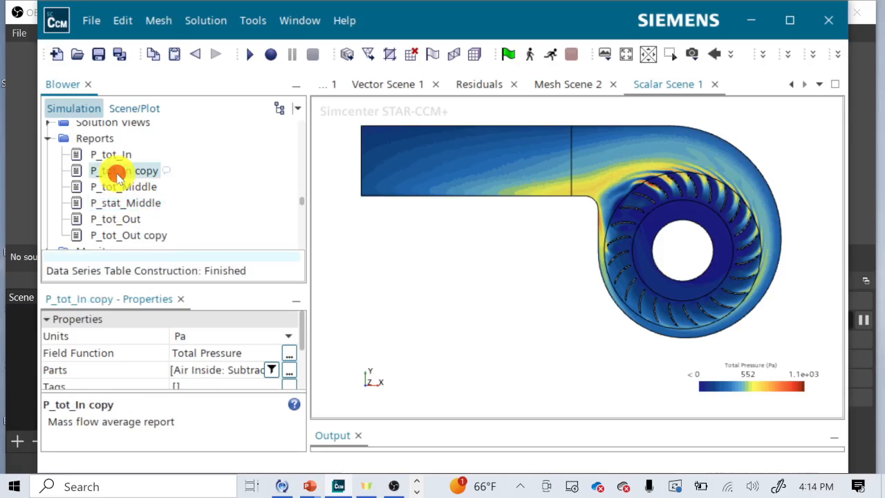
left_click(116, 173)
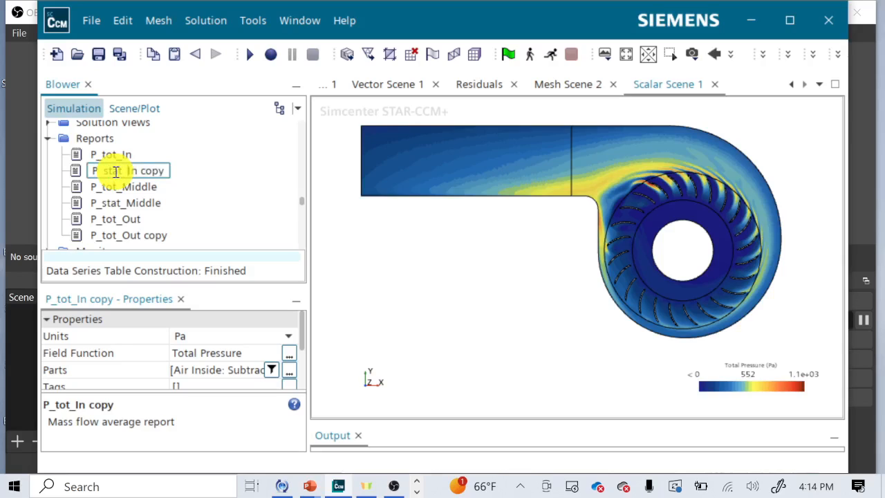
key("BackSpace")
key("BackSpace")
key("BackSpace")
key("BackSpace")
key("BackSpace")
key("Return")
- Rename the copy of the P_tot_Out report as P_stat_Out
left_click(116, 237)
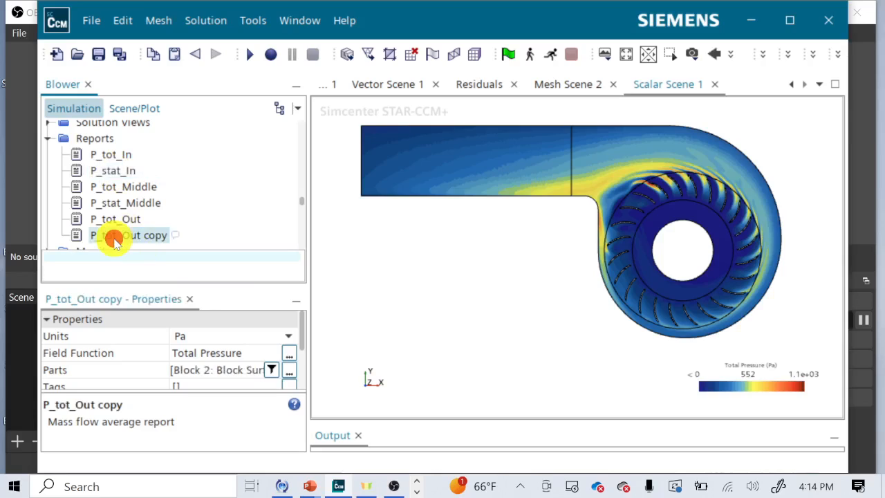
left_click(114, 238)
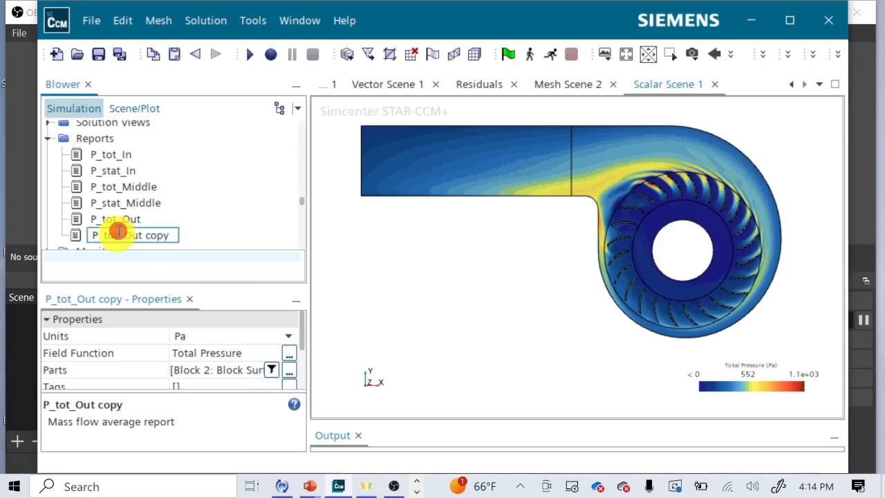
key("Left")
key("Left")
key("Left")
key("Left")
key("Left")
key("Left")
key("Left")
key("Left")
key("Left")
key("BackSpace")
key("BackSpace")
key("BackSpace")
type("stat")
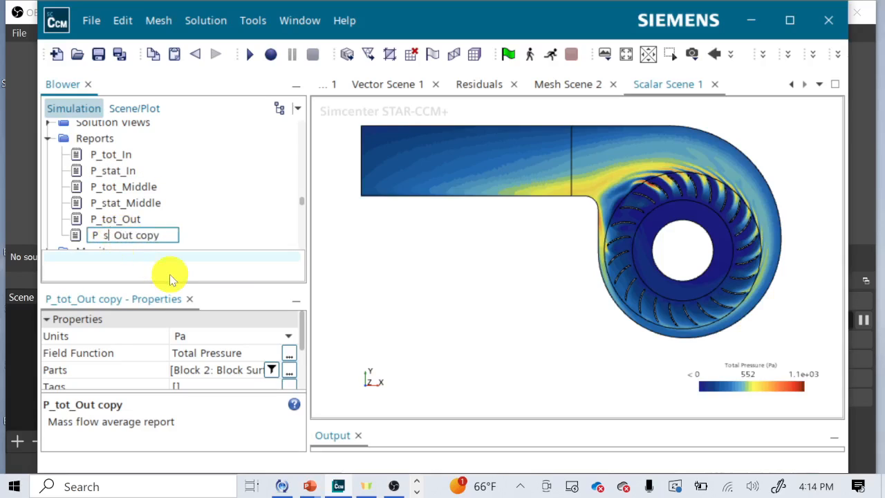
key("shift+Right")
key("BackSpace")
key("Return")
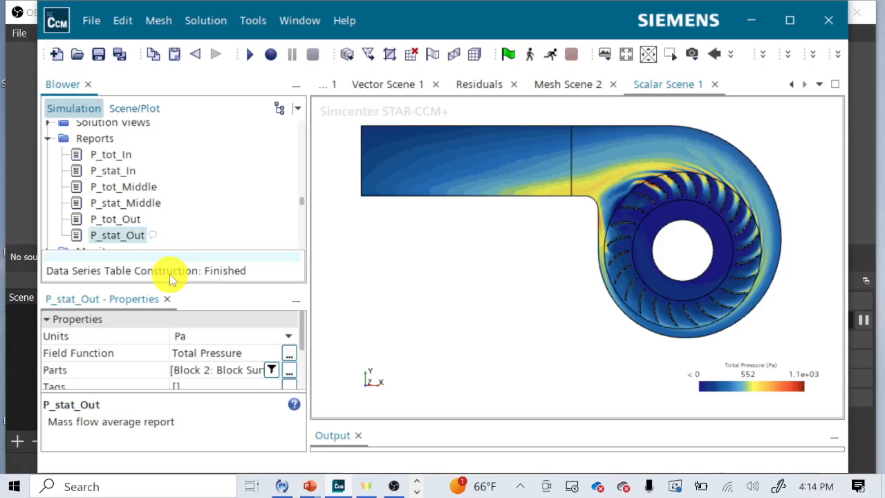
- Set the field function of the P_stat_In, P_stat_Middle and P_stat_Out reports to Static Pressure
left_click(134, 203, "ctrl")
left_click(111, 170, "ctrl")
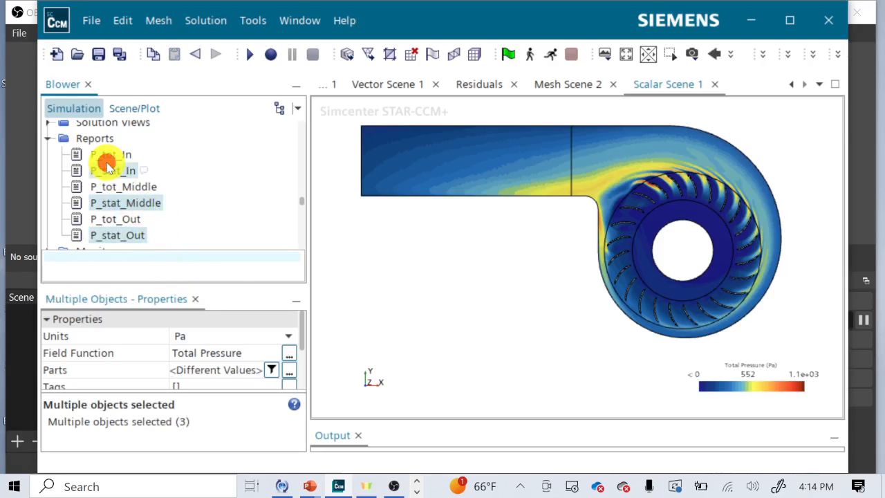
left_click(198, 352)
type("stat")
left_click(139, 118)
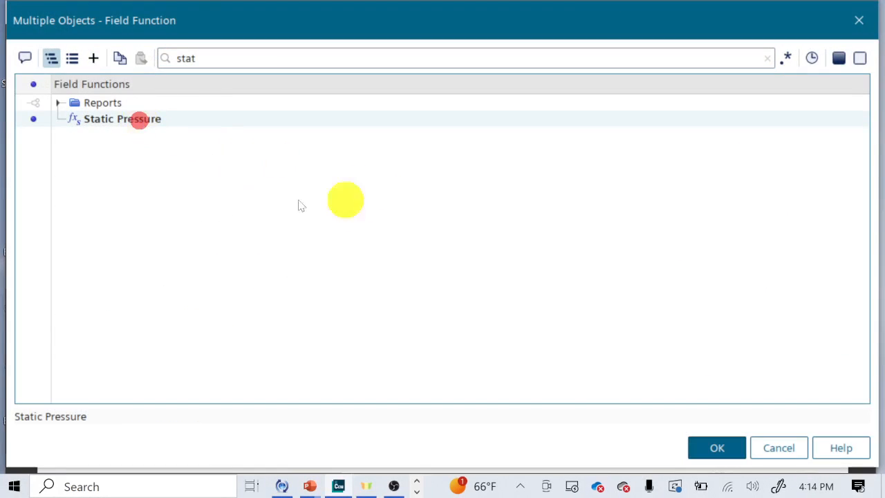
left_click(702, 446)
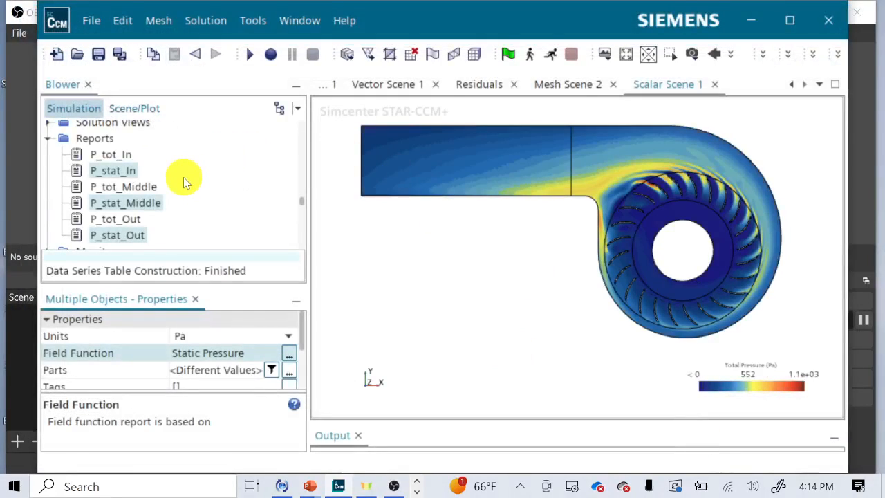
- Create monitors and a single combined plot from the P_tot_In, P_tot_Middle and P_tot_Out reports
scroll(184, 177, "down", 1)
scroll(184, 177, "up", 1)
left_click(94, 127)
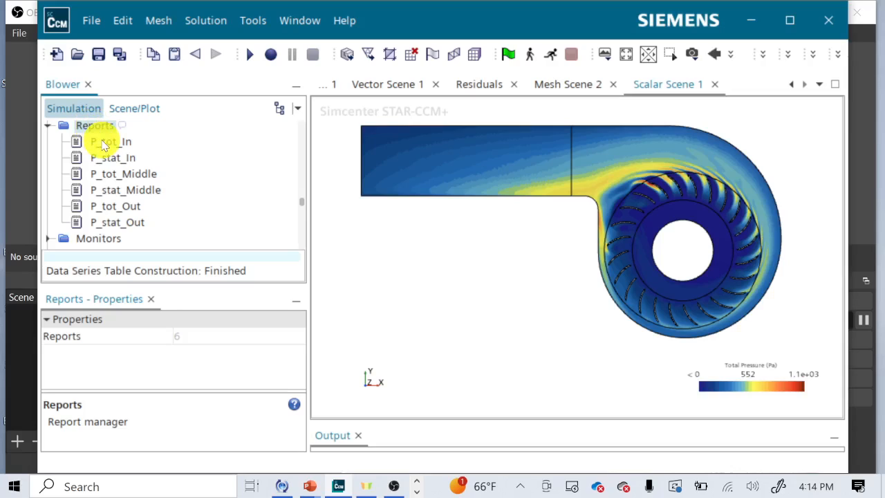
left_click(103, 141)
left_click(126, 173, "ctrl")
left_click(116, 205, "ctrl")
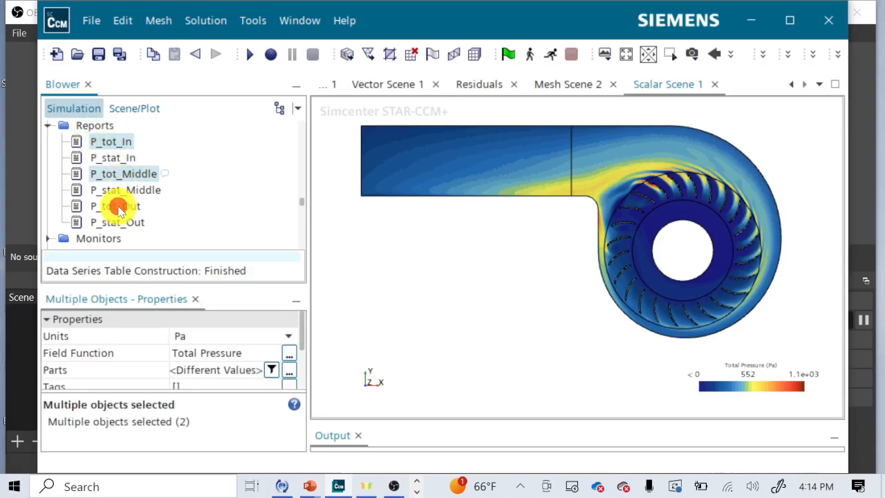
right_click(116, 204)
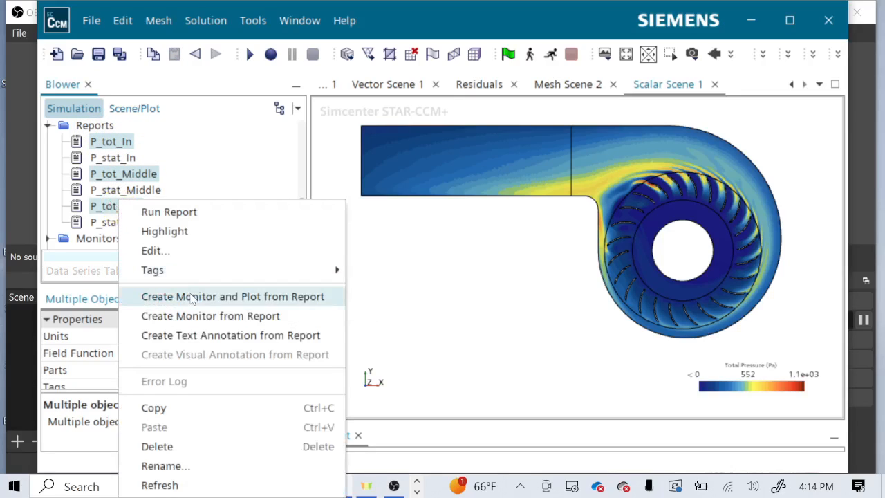
left_click(190, 296)
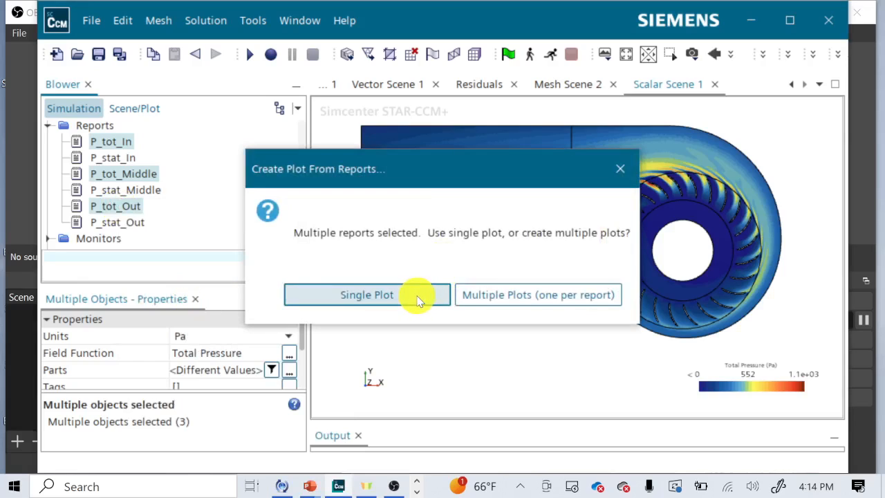
left_click(367, 295)
- Create monitors and a single combined plot from the P_stat_In, P_stat_Middle and P_stat_Out reports
scroll(131, 165, "up", 4)
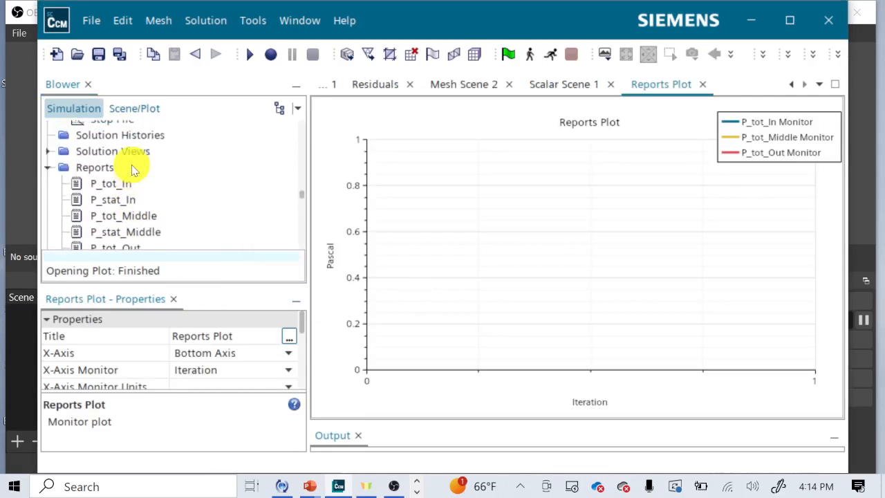
scroll(131, 165, "down", 1)
scroll(132, 165, "down", 1)
left_click(114, 154)
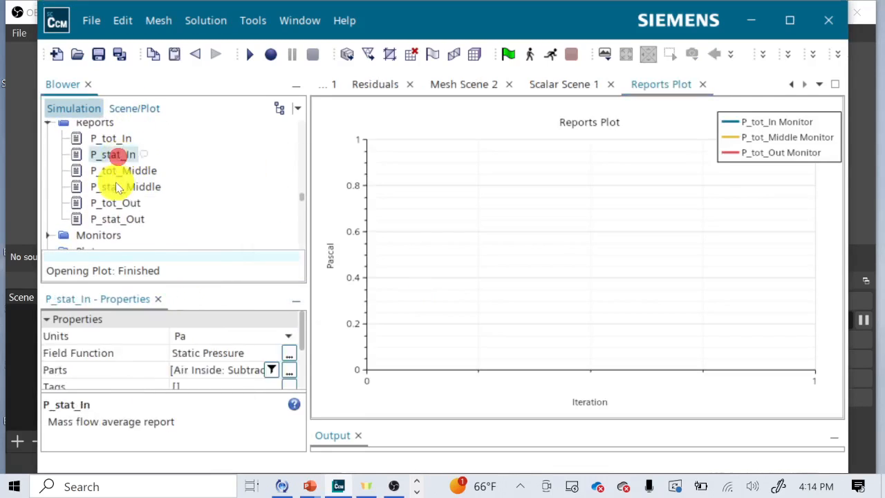
left_click(114, 187, "ctrl")
left_click(112, 219, "ctrl")
right_click(113, 218)
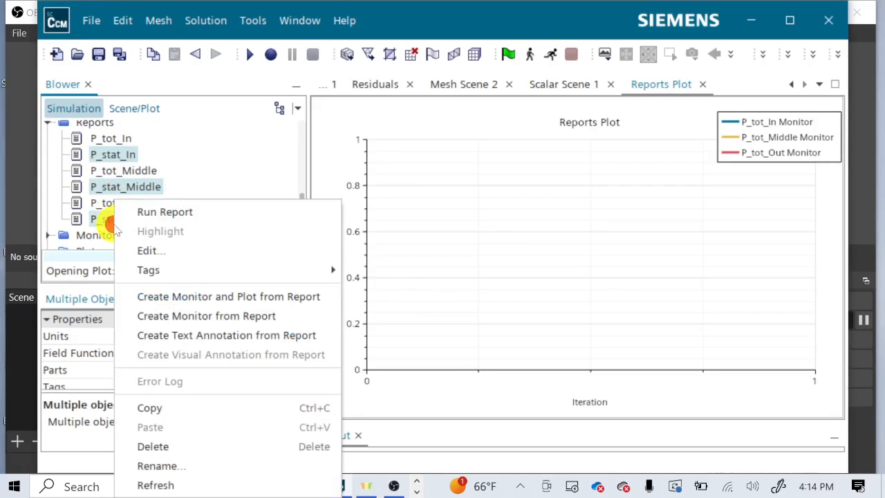
left_click(161, 296)
left_click(420, 297)
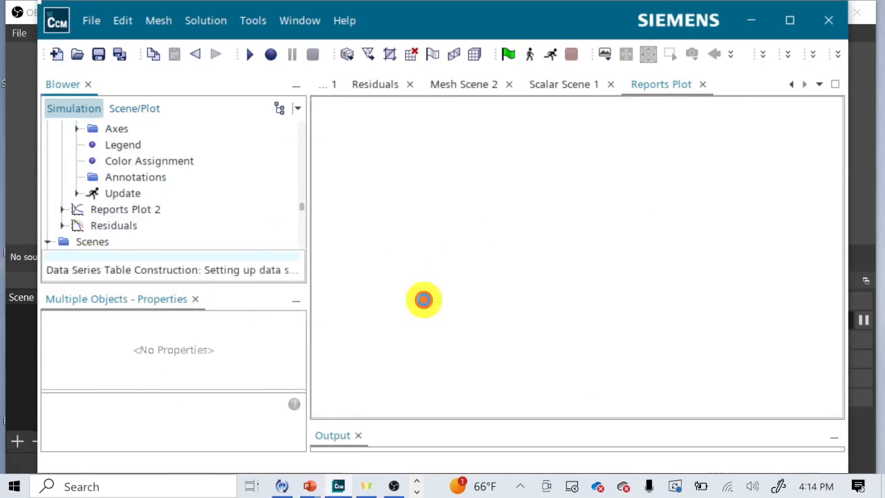
- Add a new Surface Integral report to the simulation's reports
scroll(114, 209, "up", 4)
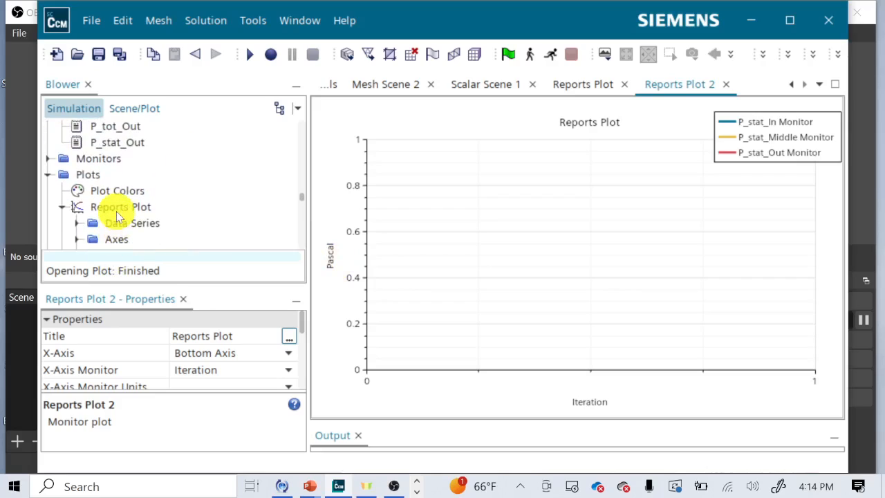
scroll(115, 209, "up", 3)
left_click(95, 163)
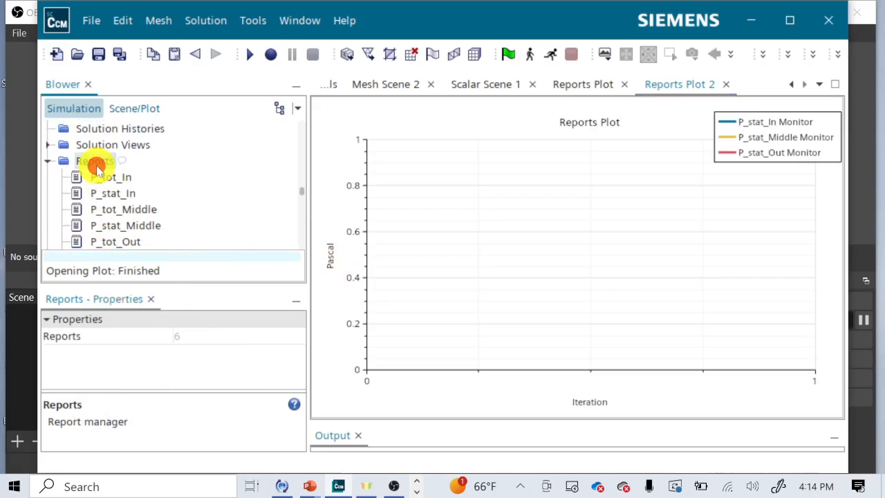
right_click(97, 166)
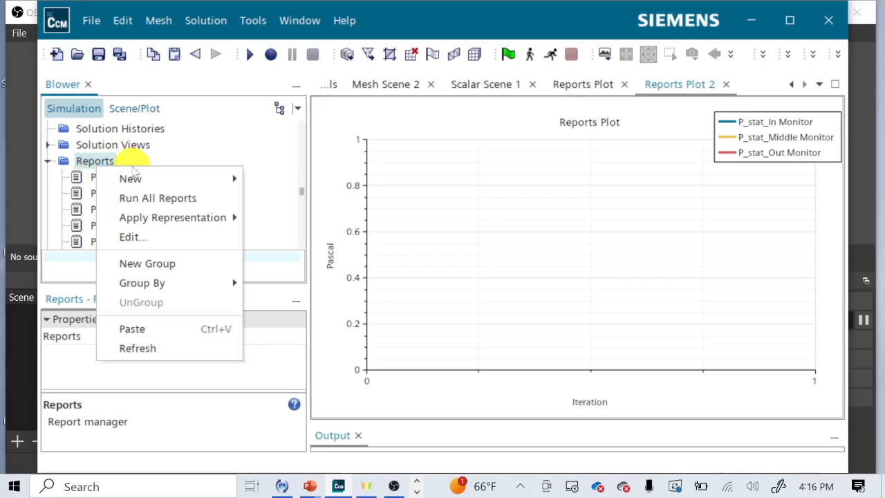
mouse_move(128, 179)
mouse_move(286, 179)
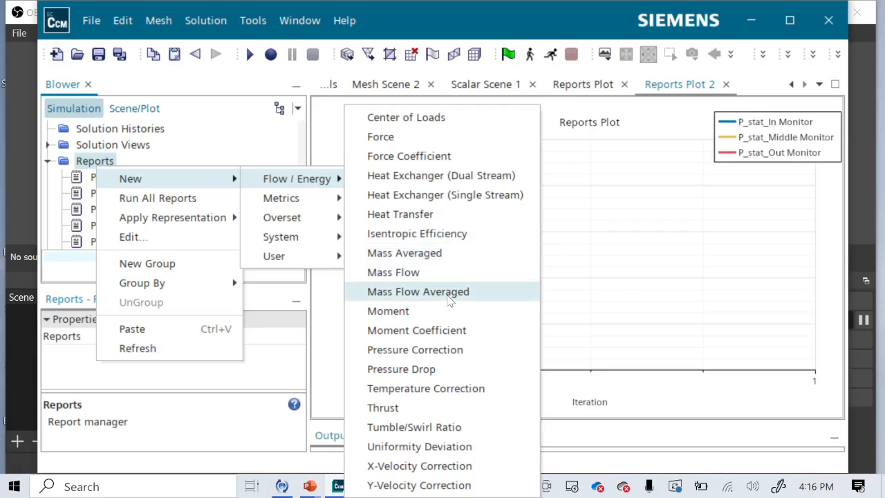
mouse_move(300, 198)
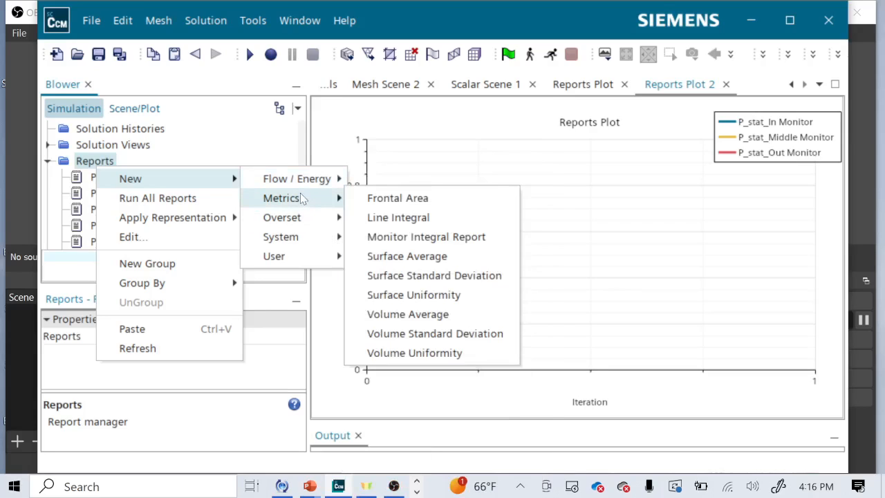
mouse_move(299, 220)
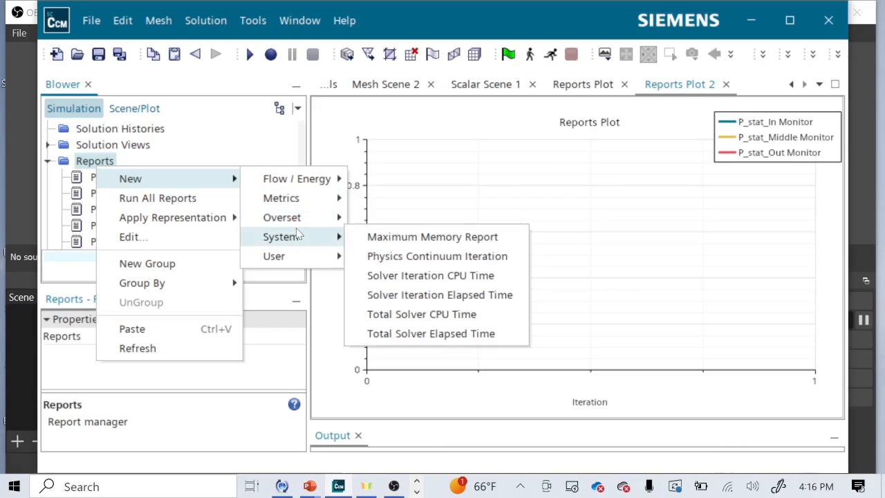
mouse_move(288, 262)
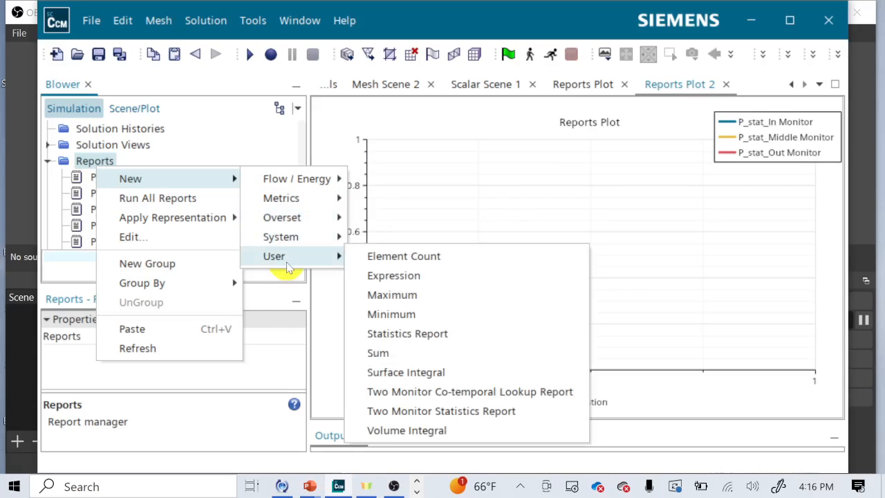
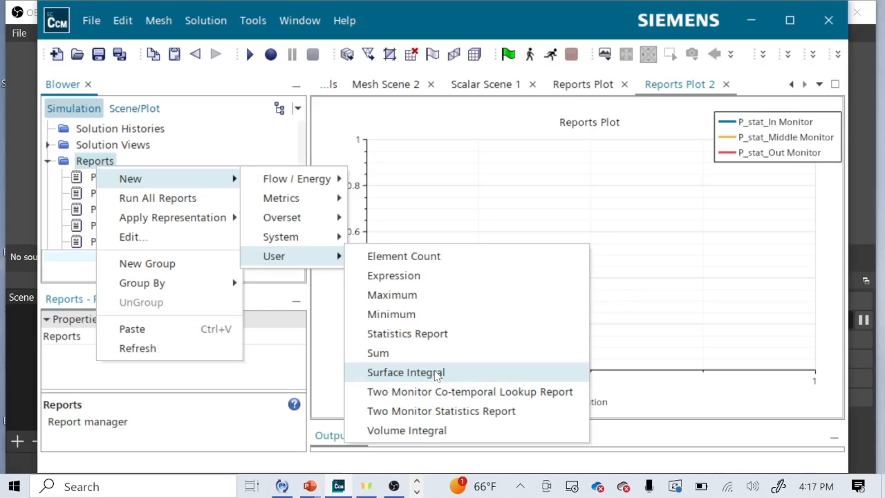
left_click(436, 373)
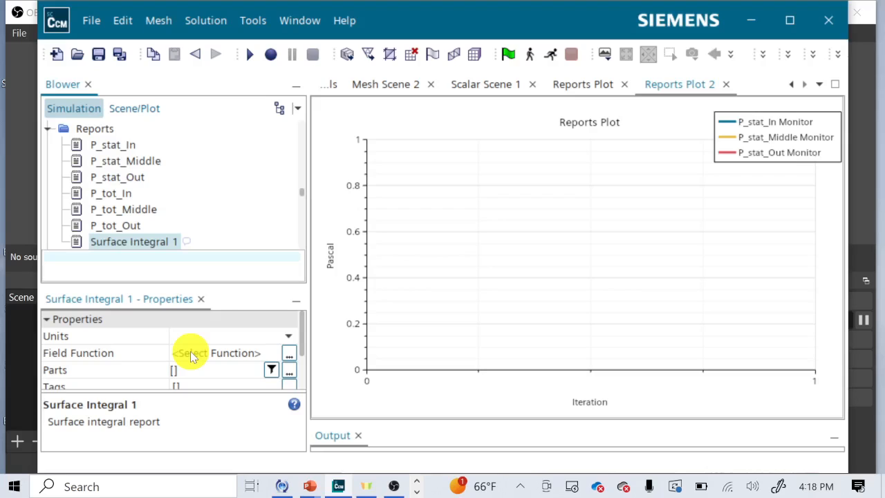
- Set the field function of the Surface Integral 1 report to Velocity in the Lab Reference Frame
left_click(192, 356)
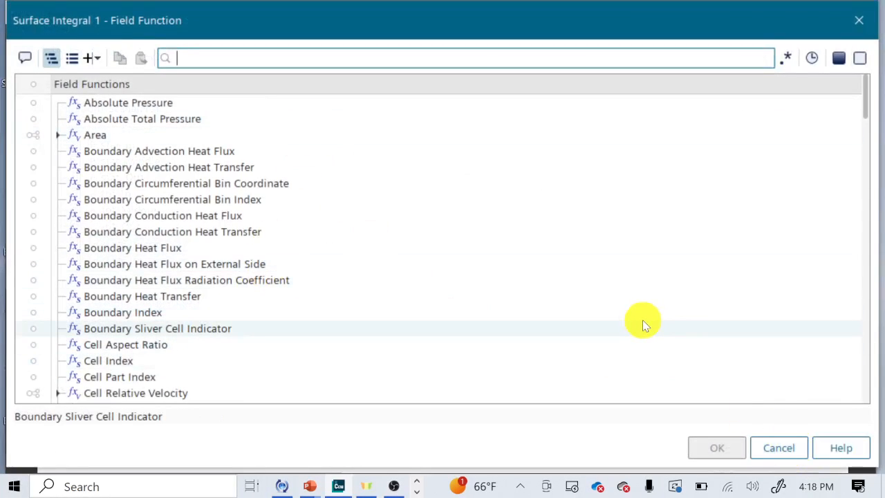
type("veloc")
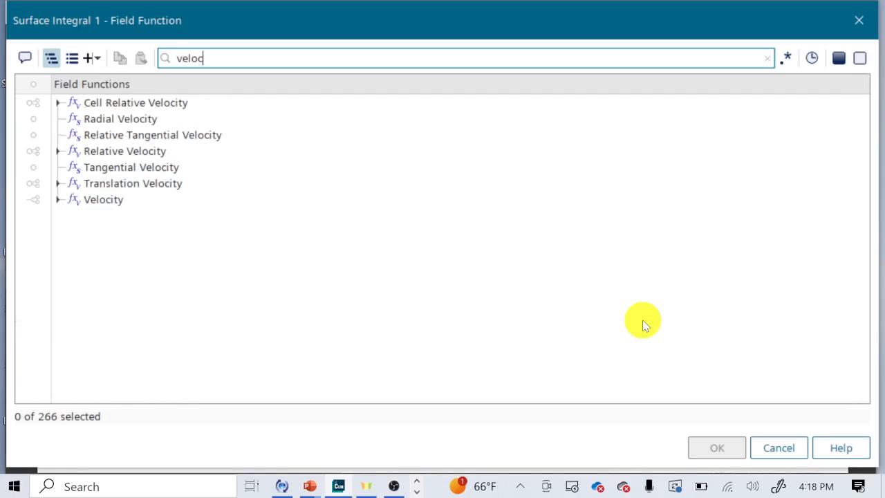
left_click(58, 199)
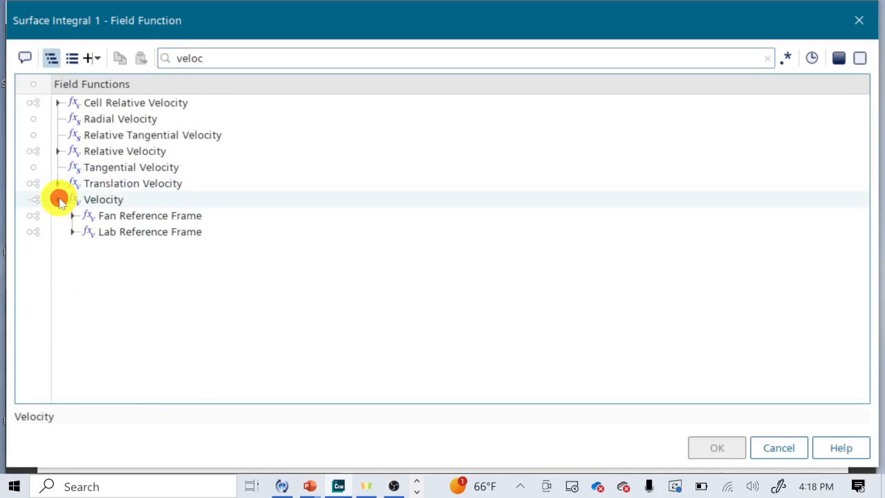
left_click(73, 232)
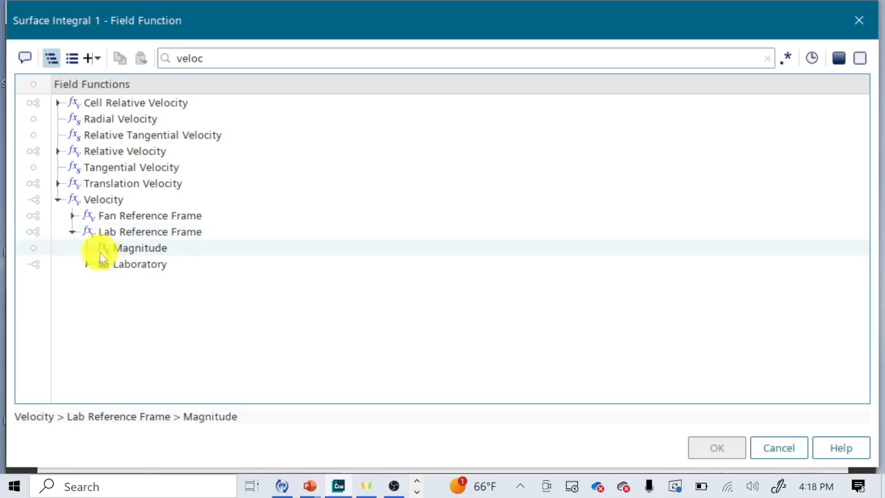
left_click(86, 264)
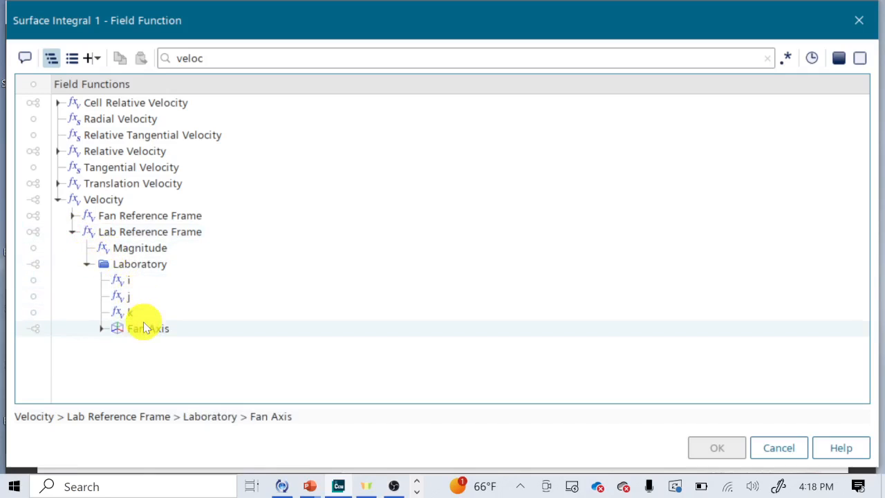
left_click(120, 266)
left_click(133, 249)
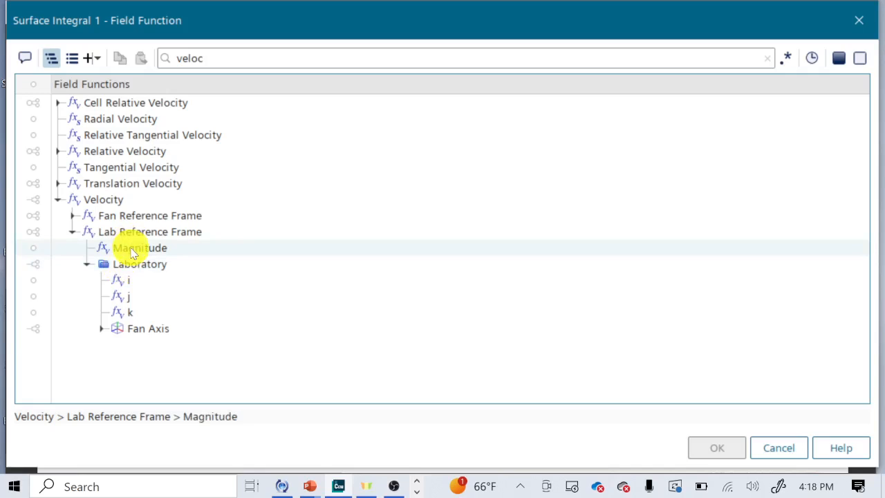
left_click(131, 231)
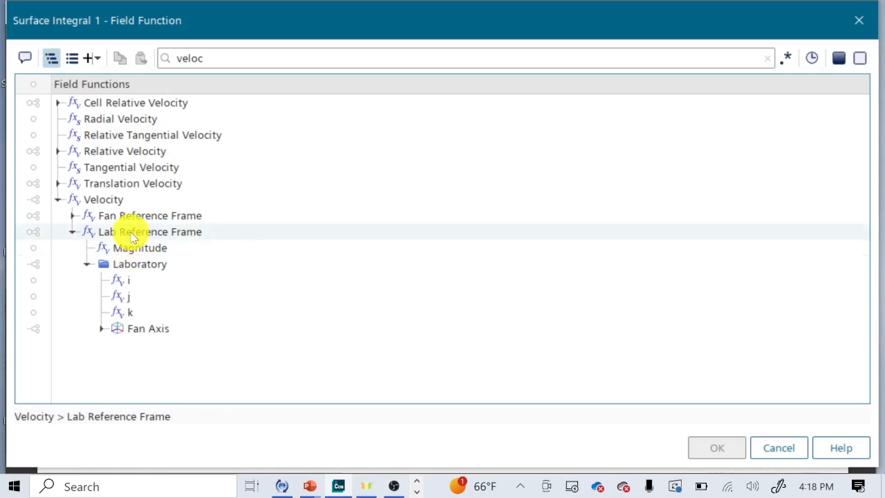
left_click(107, 214)
left_click(37, 234)
left_click(34, 231)
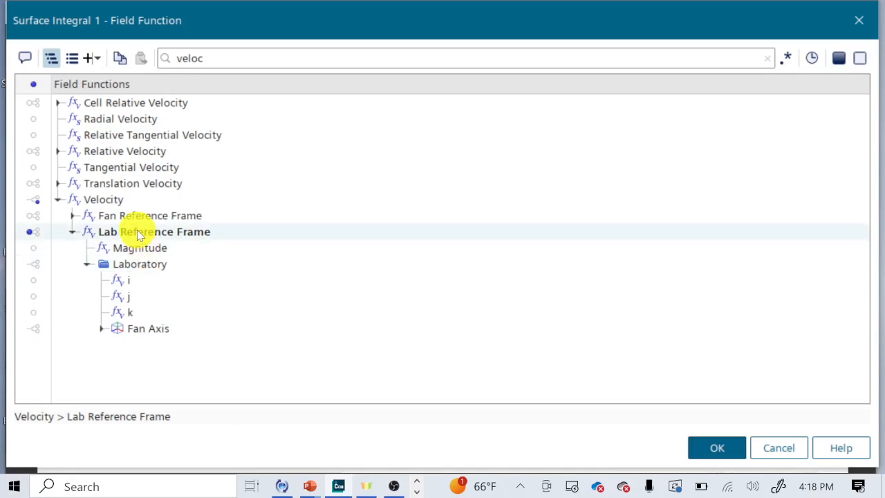
left_click(716, 451)
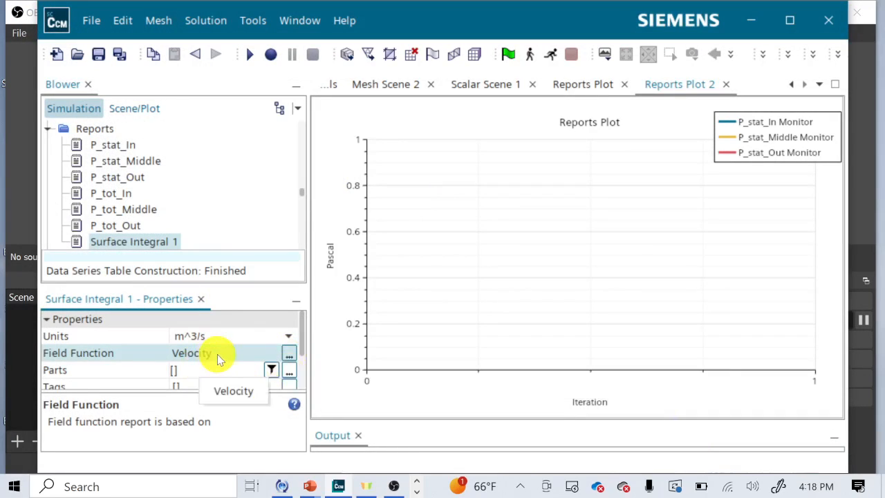
scroll(222, 359, "down", 2)
scroll(221, 360, "up", 2)
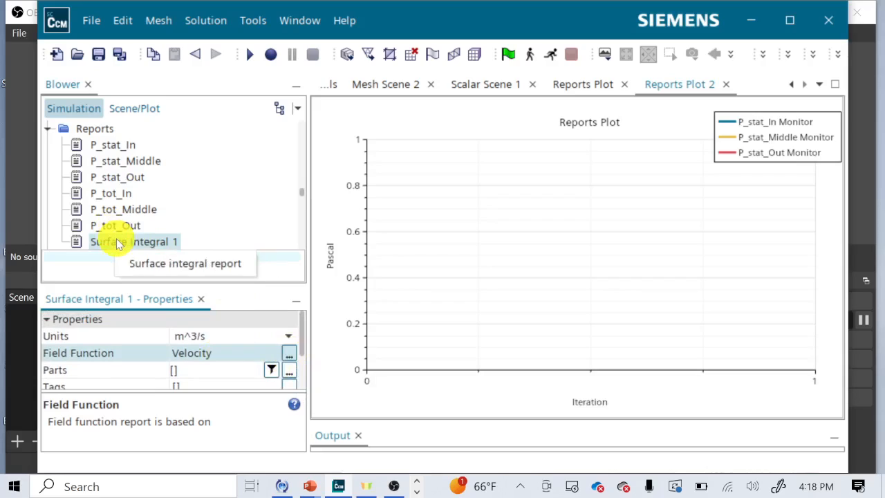
scroll(216, 351, "down", 2)
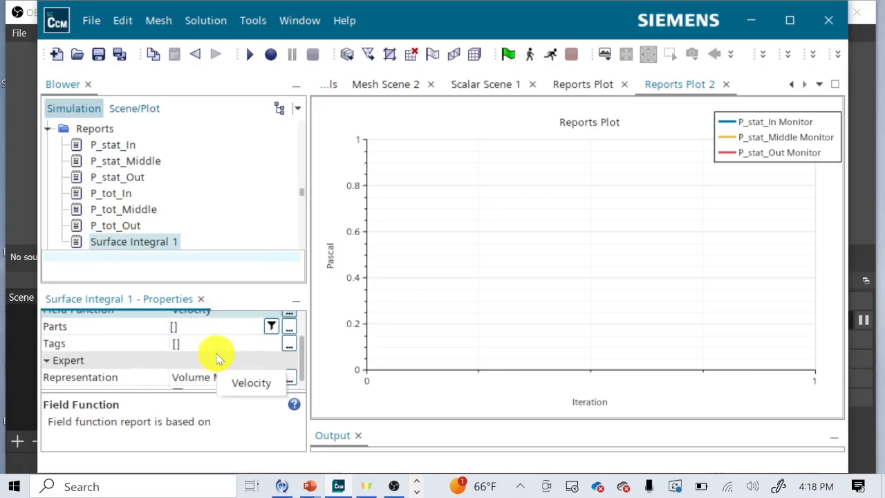
scroll(216, 355, "up", 1)
scroll(222, 365, "down", 1)
scroll(221, 366, "up", 3)
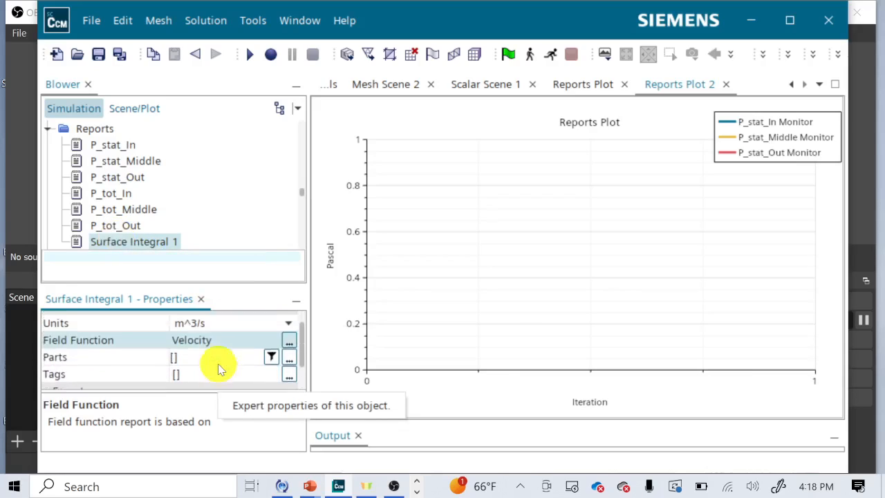
left_click(289, 354)
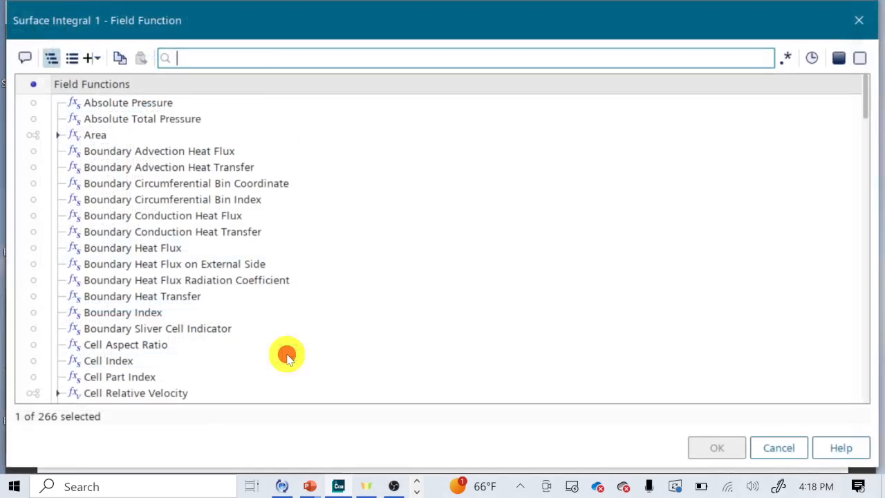
scroll(253, 255, "down", 8)
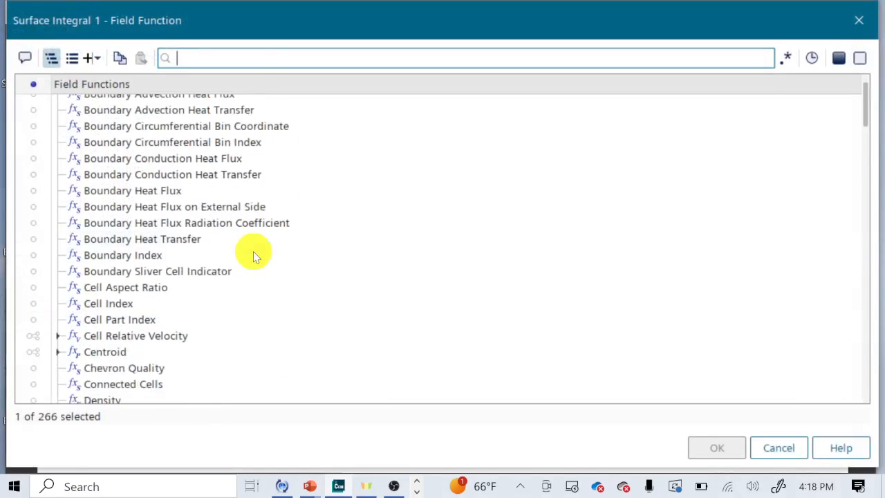
left_click(208, 57)
type("velo")
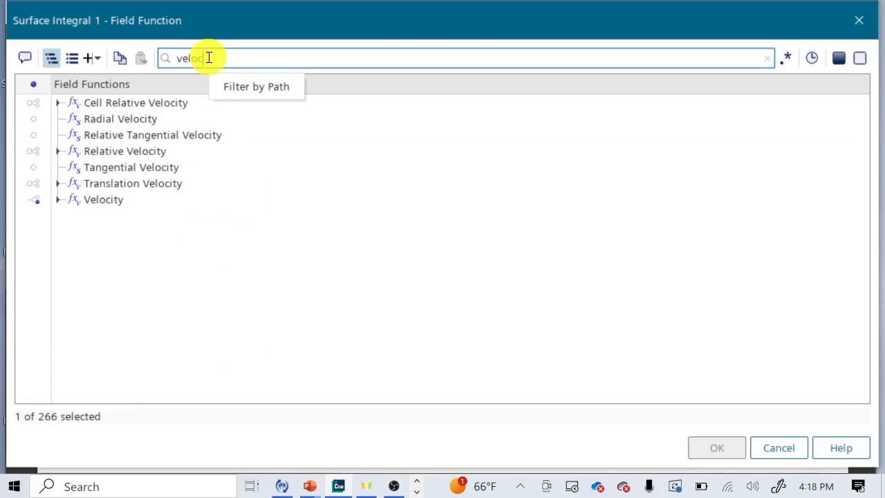
type("city")
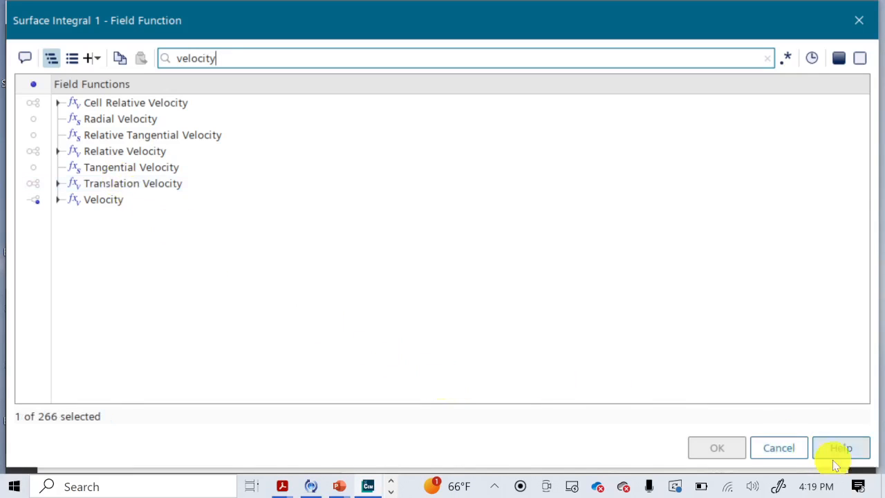
left_click(781, 450)
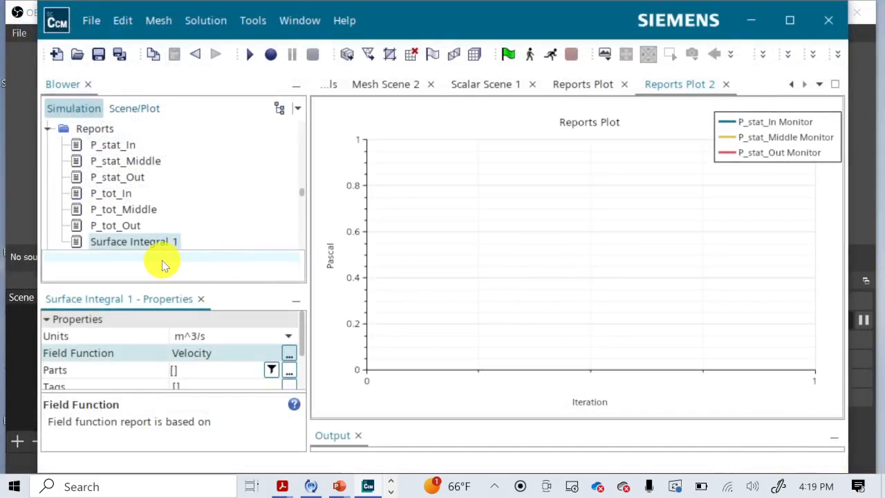
- Delete the Surface Integral 1 report
key("Delete")
key("Return")
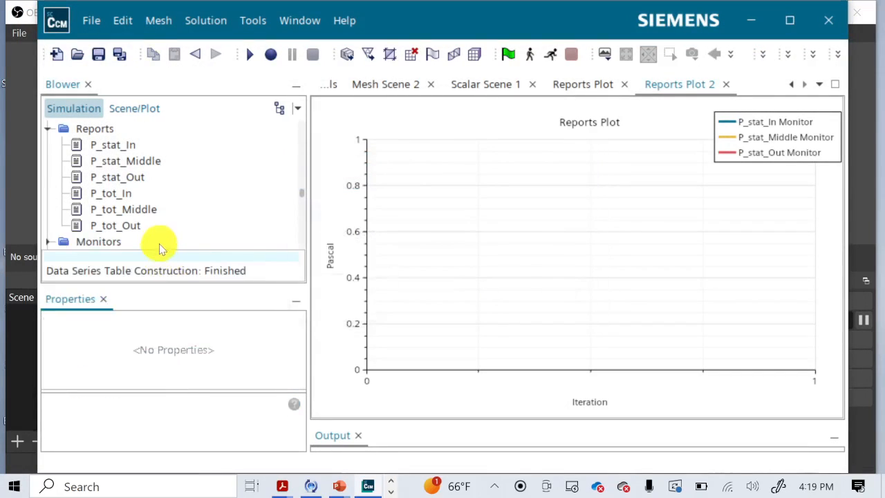
- Add a new Expression report to the simulation's reports
left_click(100, 136)
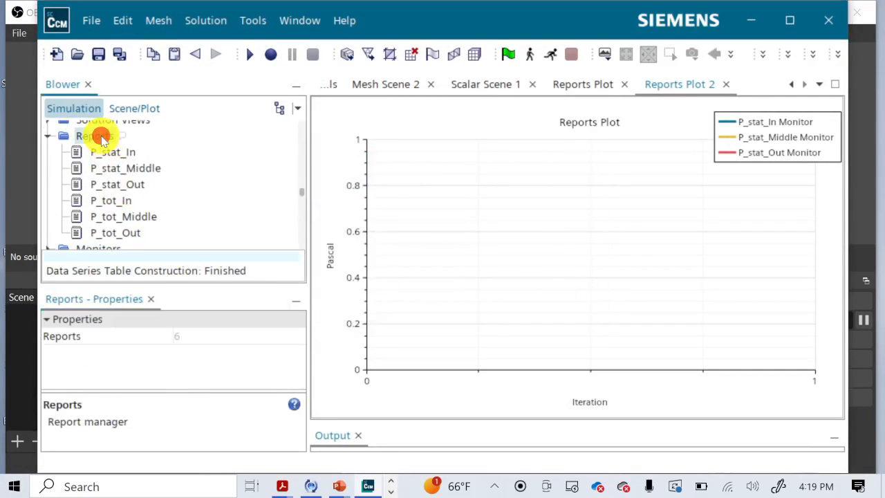
right_click(101, 137)
mouse_move(160, 149)
mouse_move(280, 226)
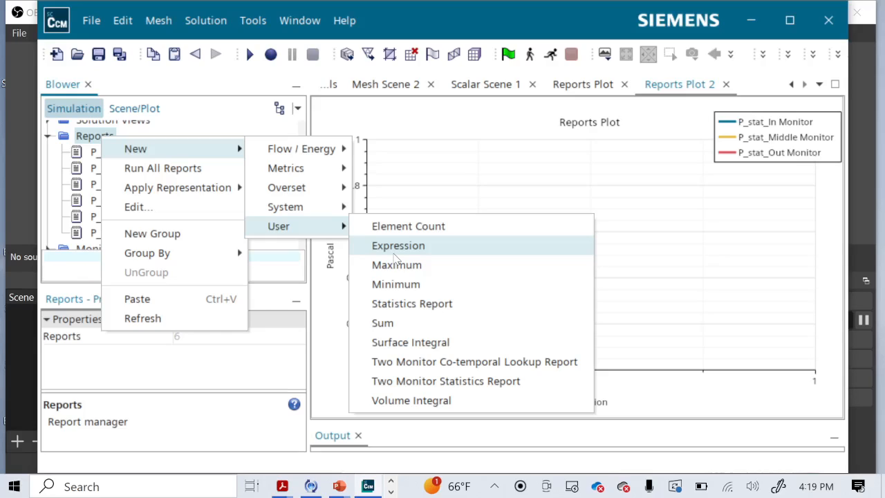
left_click(394, 251)
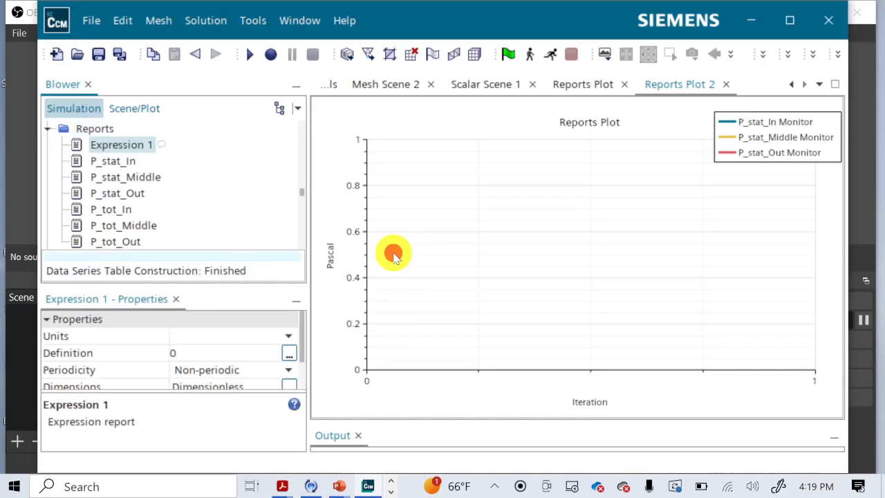
right_click(145, 144)
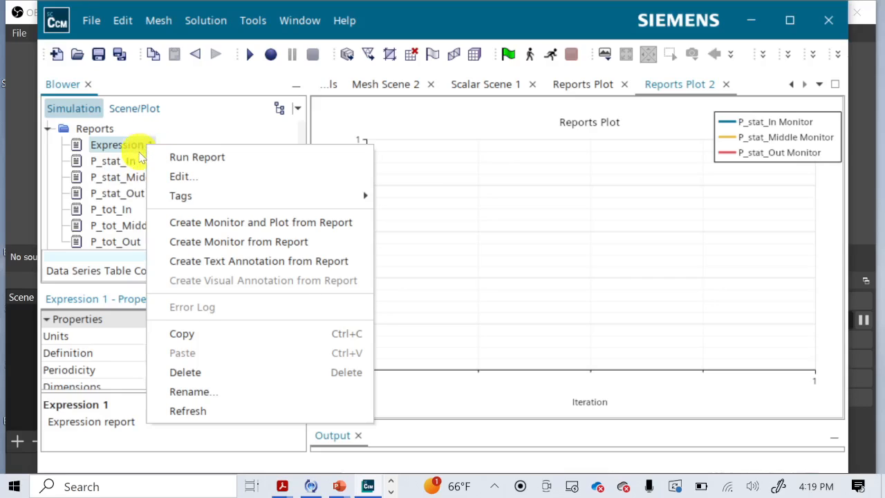
left_click(99, 129)
right_click(99, 129)
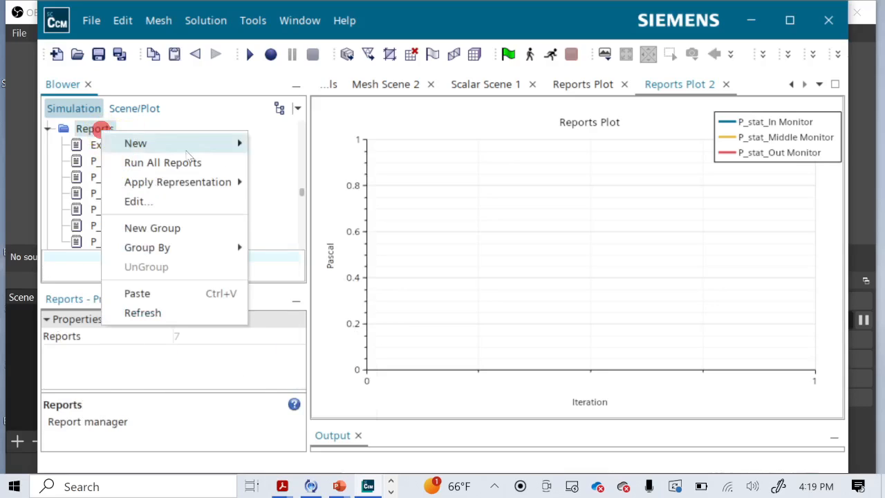
mouse_move(198, 142)
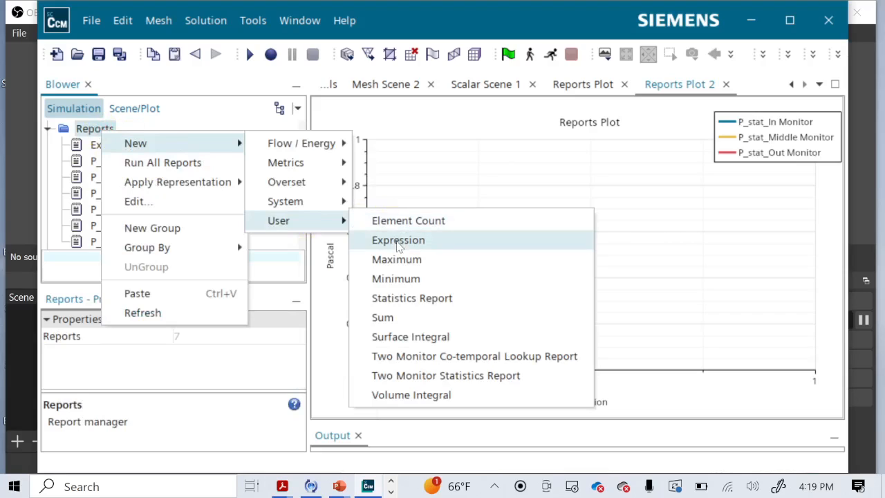
- Examine the system functions and field variables available for the Expression 1 report's definition, leaving the definition unedited
left_click(88, 145)
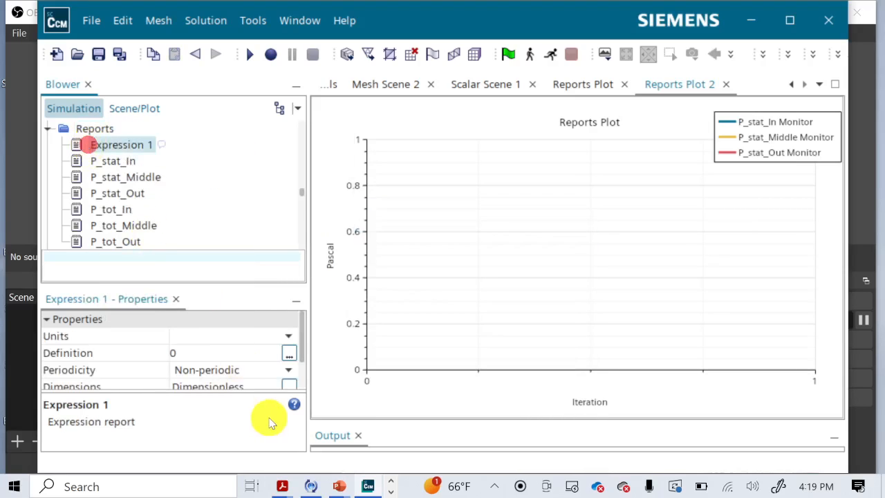
left_click(289, 354)
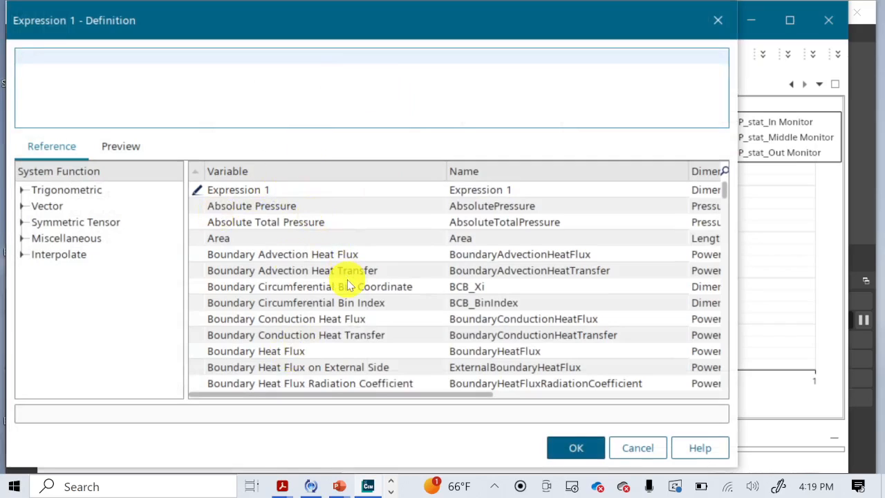
left_click(21, 206)
left_click(22, 349)
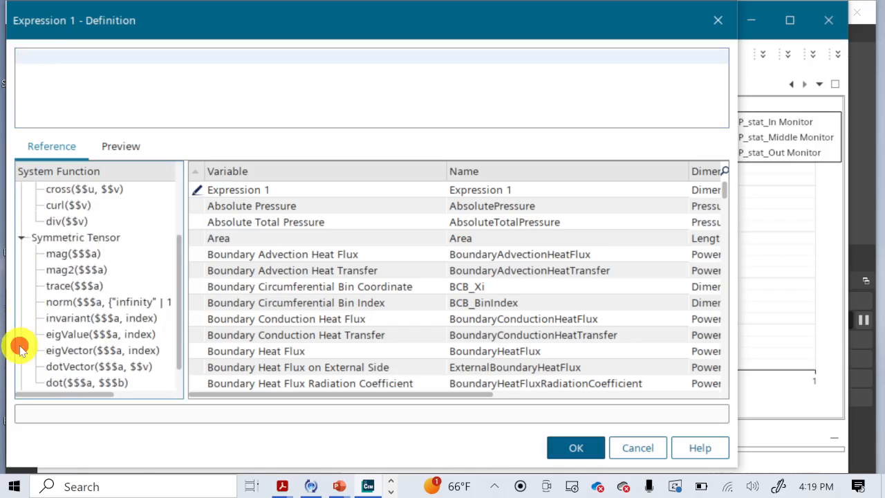
scroll(103, 307, "down", 1)
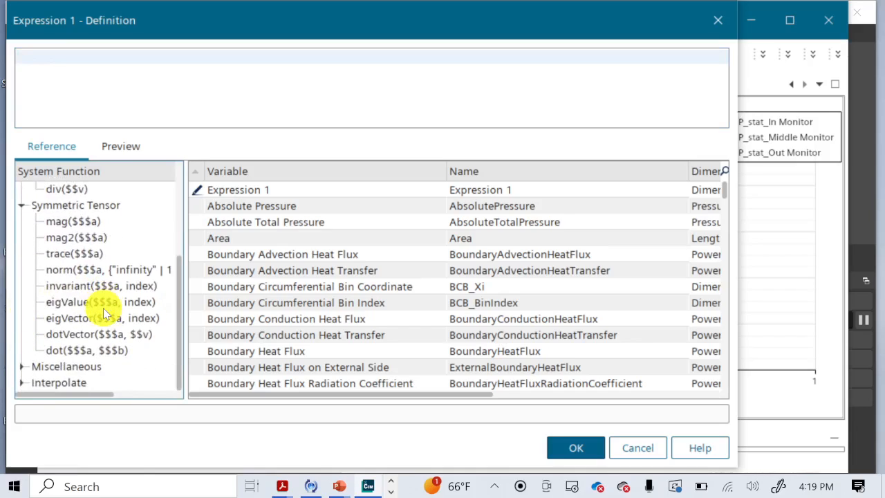
left_click(22, 366)
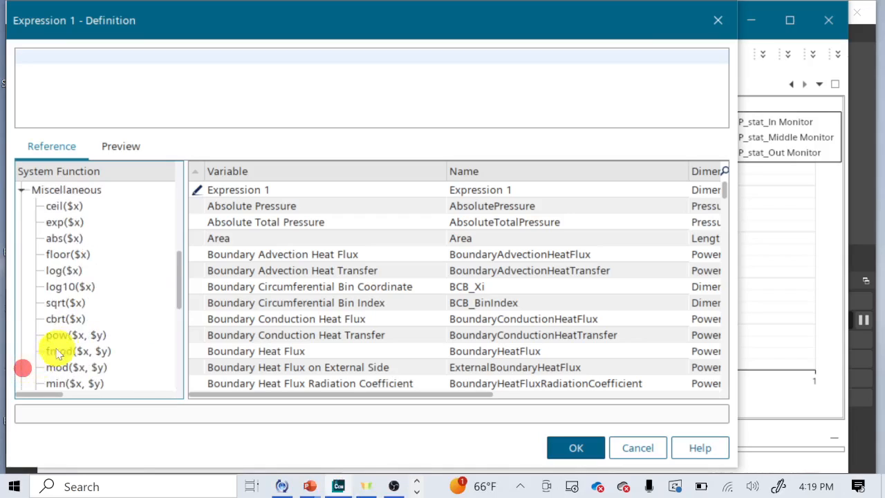
scroll(65, 348, "down", 3)
scroll(62, 351, "down", 8)
scroll(62, 351, "up", 1)
scroll(62, 351, "down", 5)
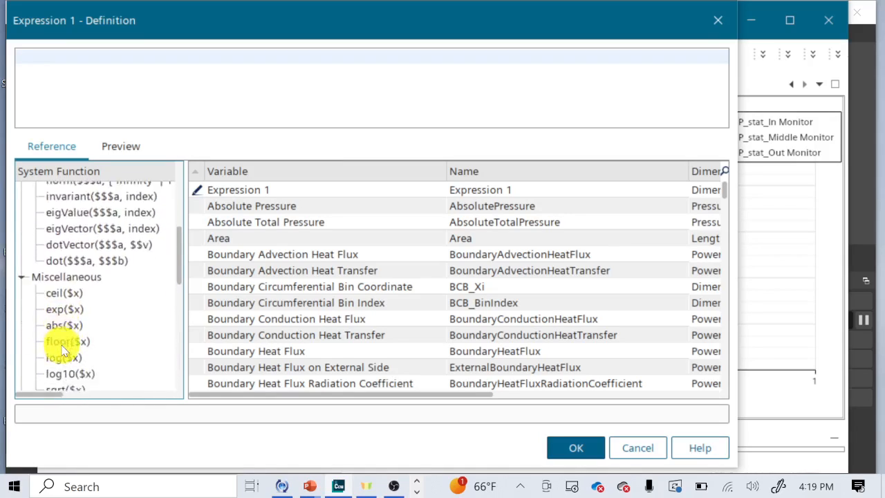
scroll(62, 350, "down", 5)
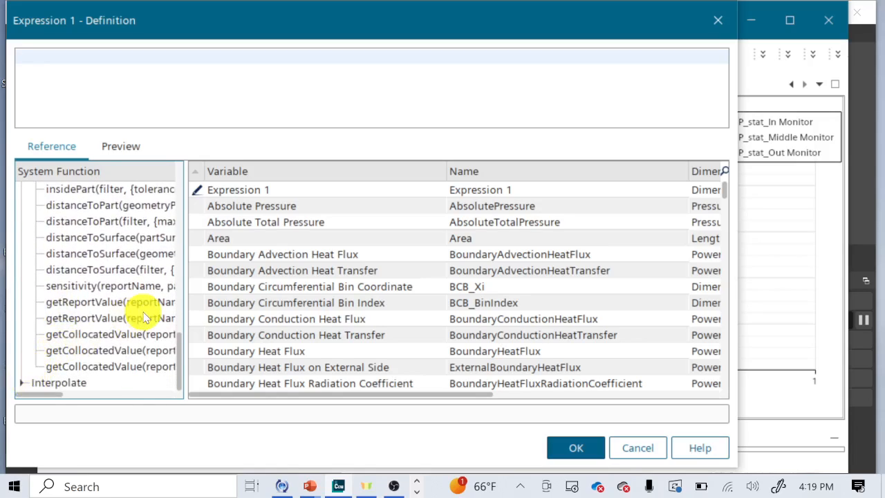
scroll(142, 305, "up", 3)
scroll(145, 317, "up", 4)
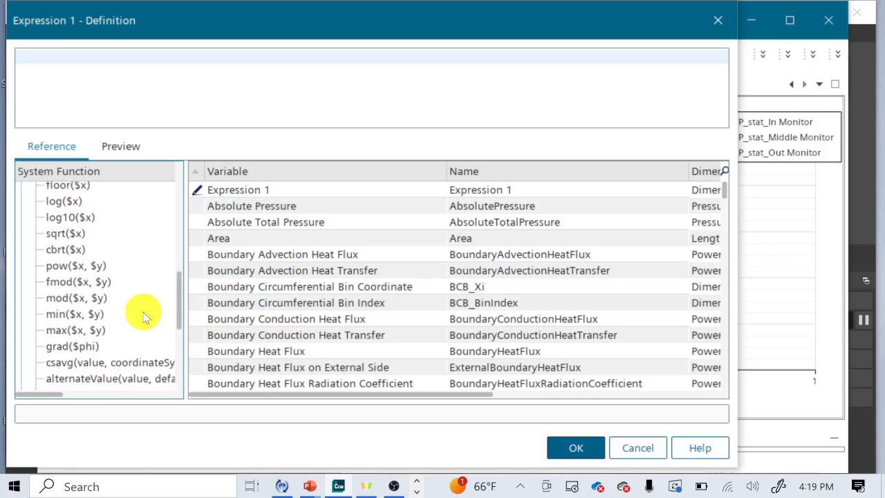
scroll(145, 317, "up", 3)
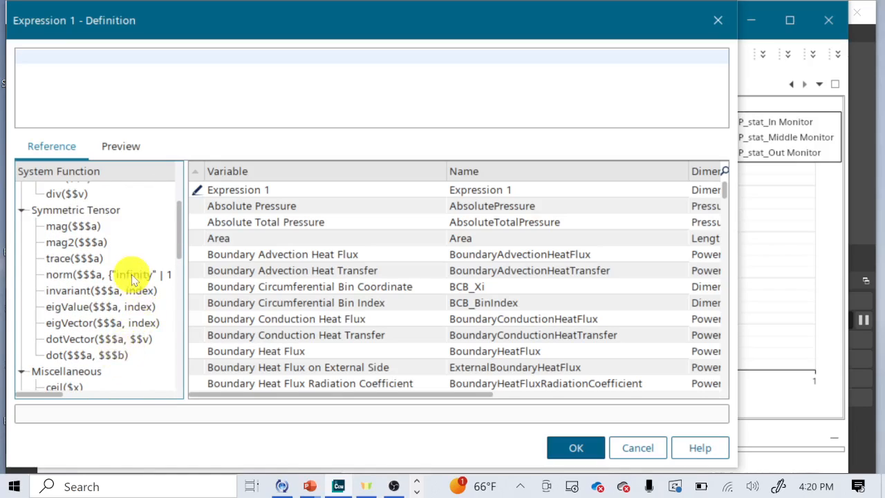
scroll(132, 274, "up", 3)
left_click(91, 257)
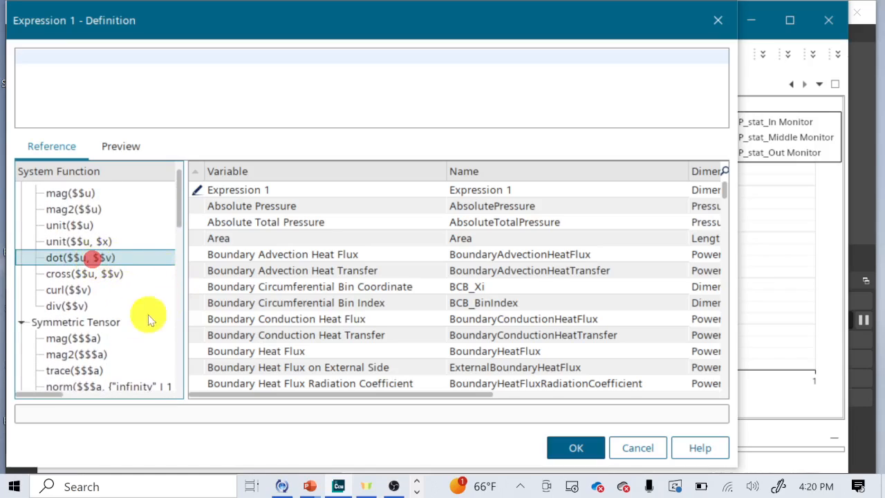
scroll(105, 325, "up", 1)
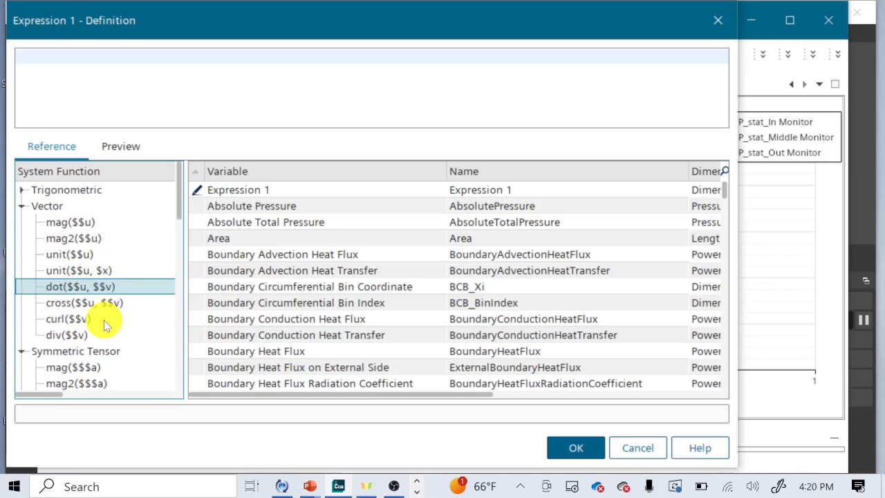
left_click(20, 189)
scroll(127, 264, "down", 1)
scroll(125, 267, "up", 1)
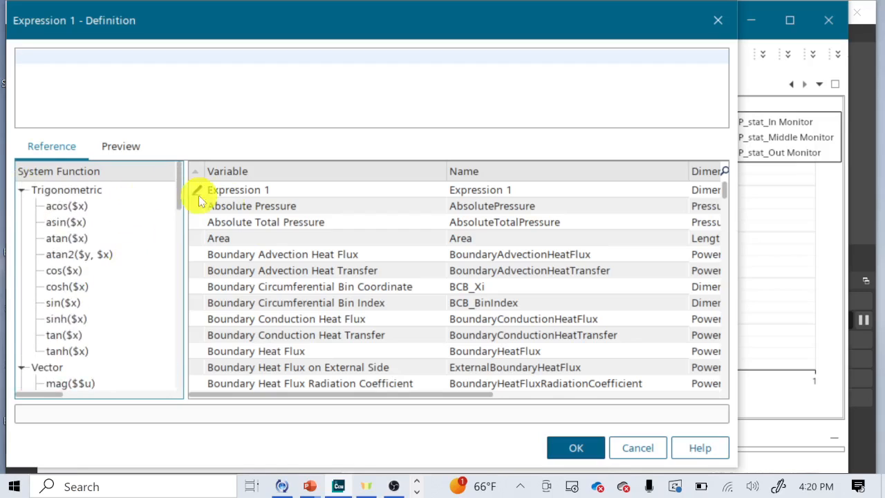
scroll(325, 270, "down", 12)
left_click(650, 448)
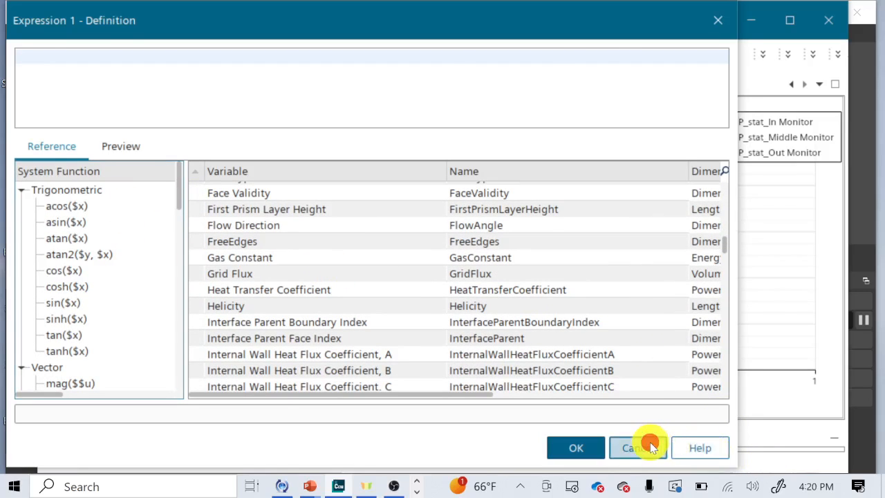
- Create a new scalar field function among the simulation tools' field functions
scroll(211, 197, "down", 5)
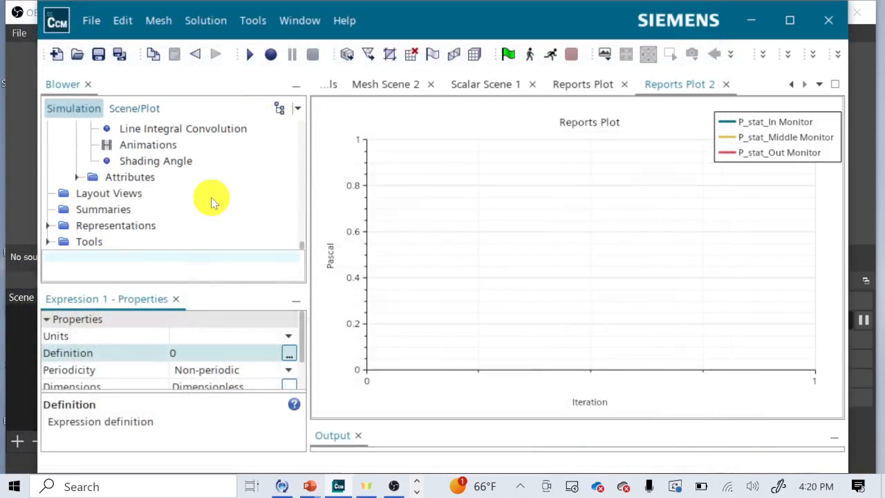
left_click(50, 244)
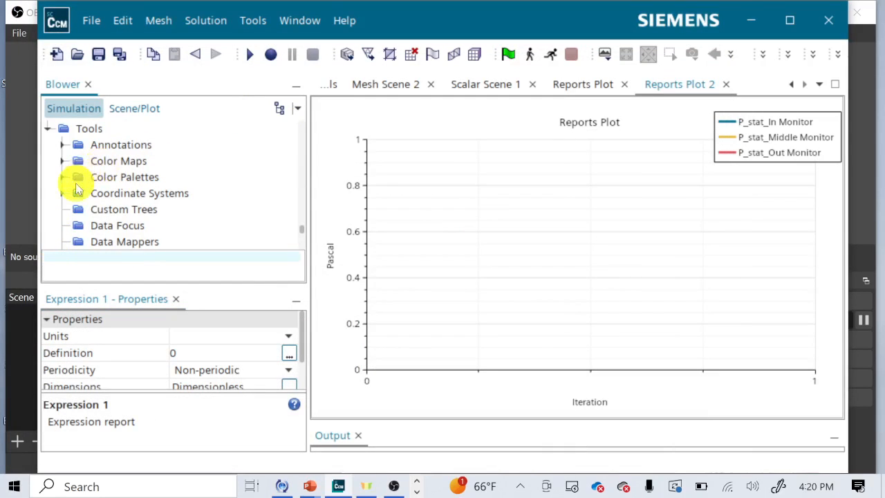
scroll(129, 211, "down", 3)
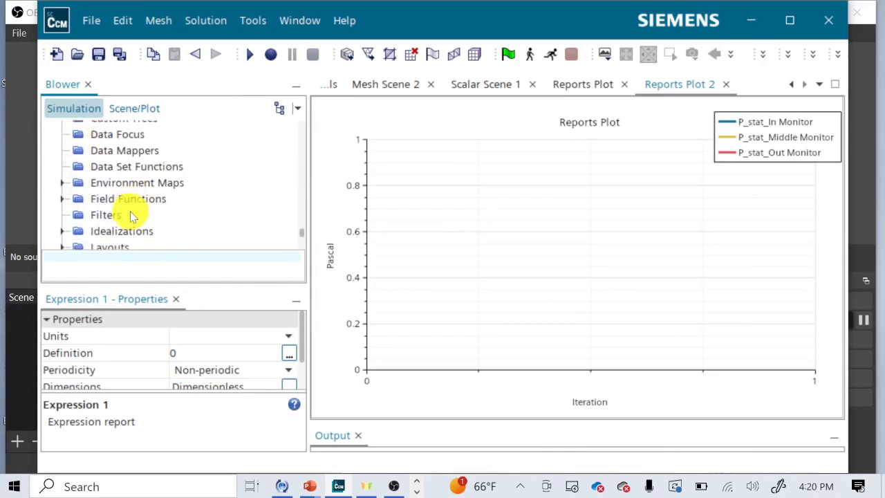
left_click(89, 173)
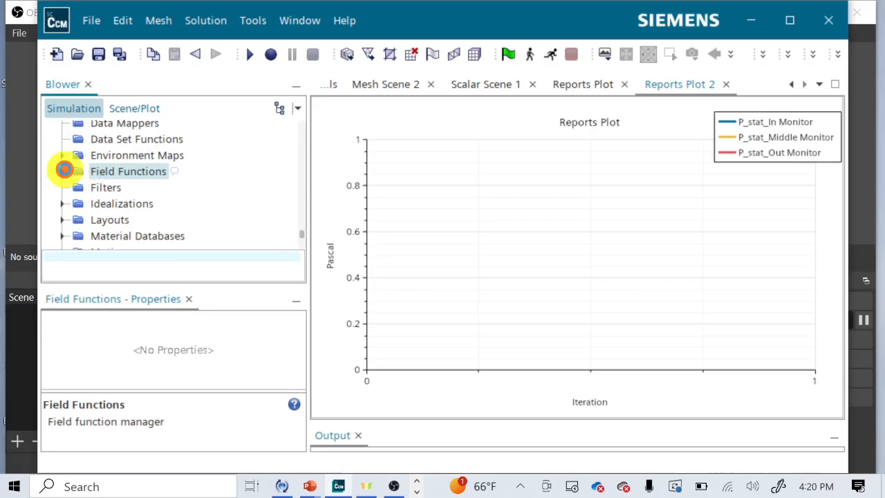
left_click(62, 172)
right_click(115, 131)
mouse_move(180, 155)
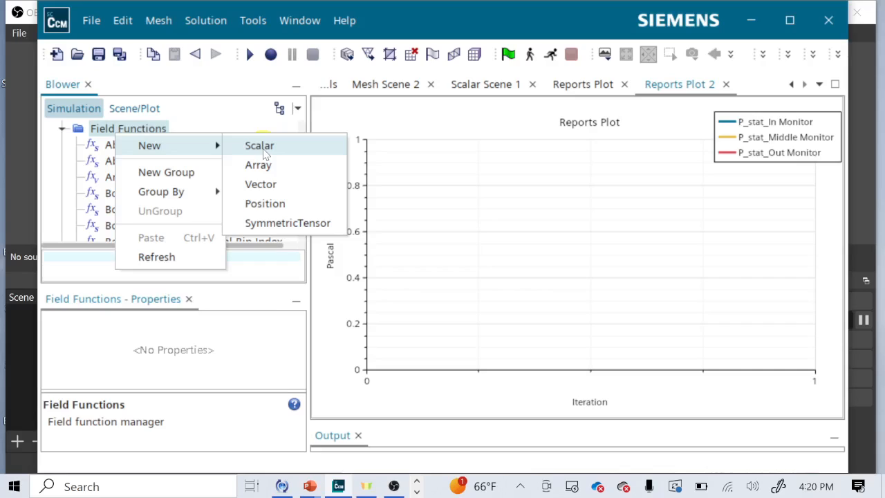
left_click(265, 154)
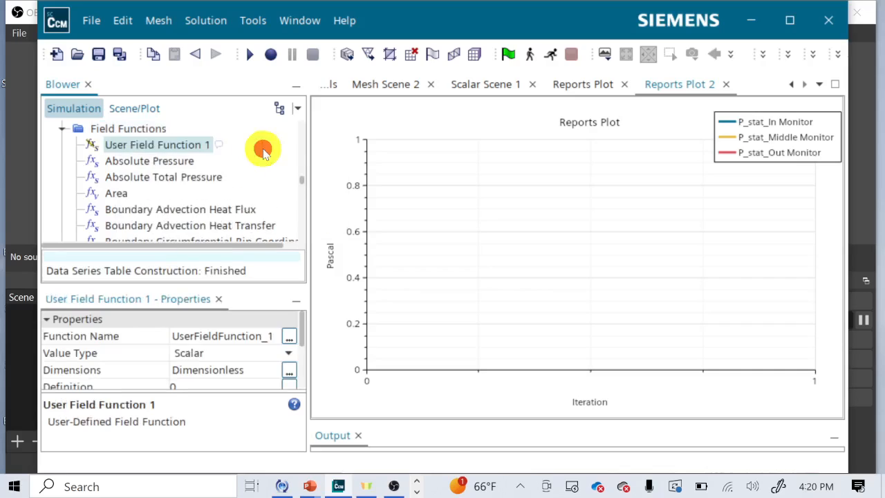
right_click(141, 149)
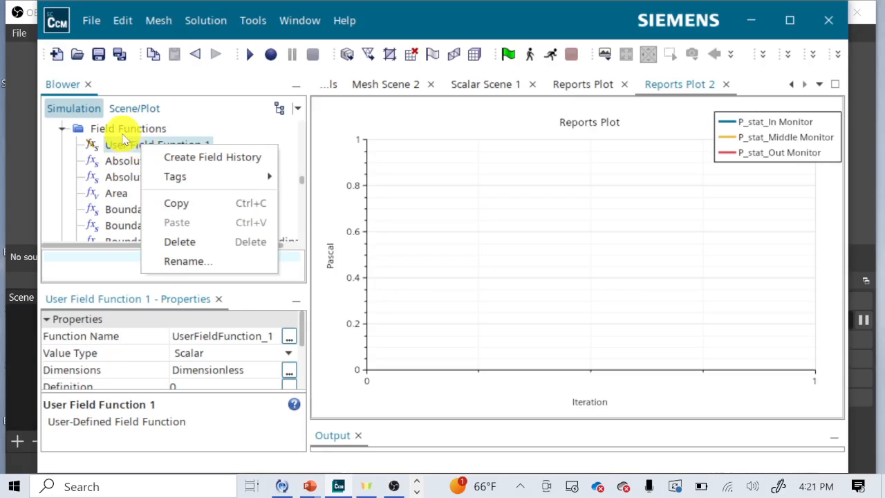
left_click(121, 129)
left_click(138, 148)
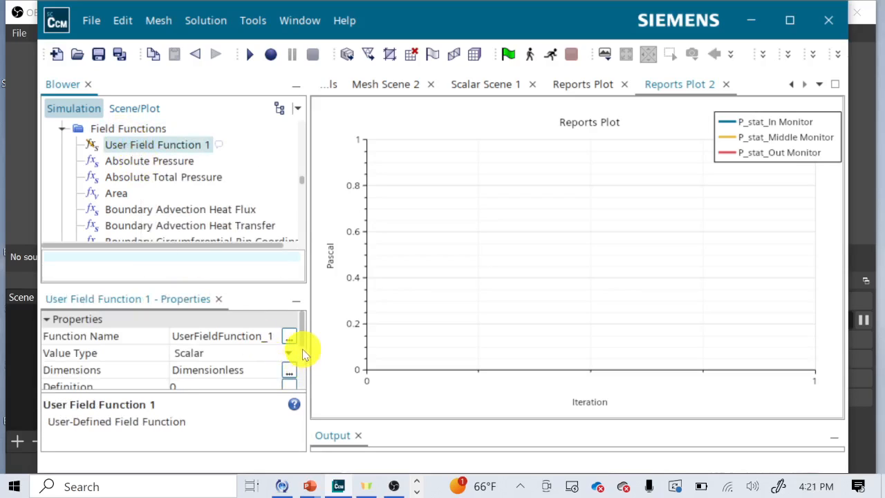
left_click(289, 373)
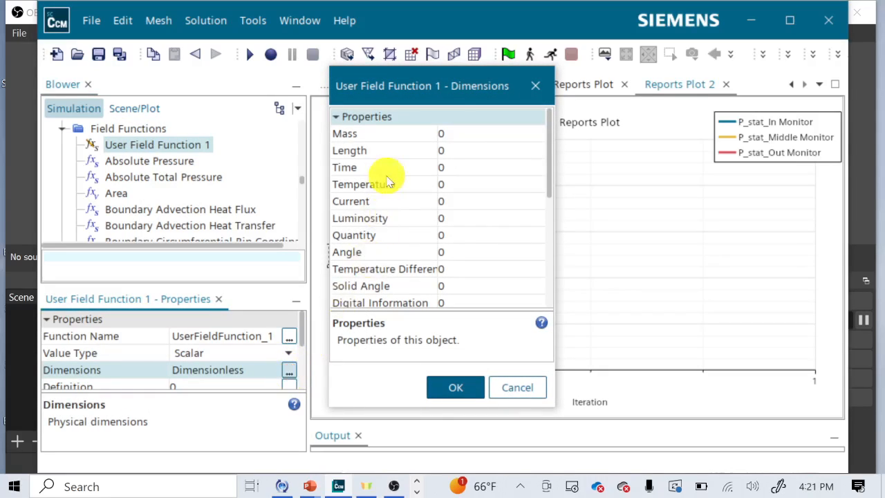
left_click(462, 134)
type("3")
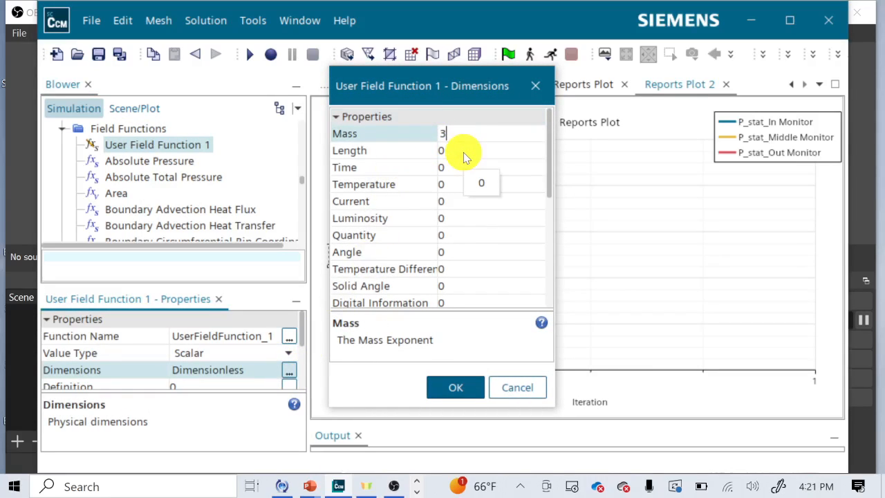
left_click(513, 388)
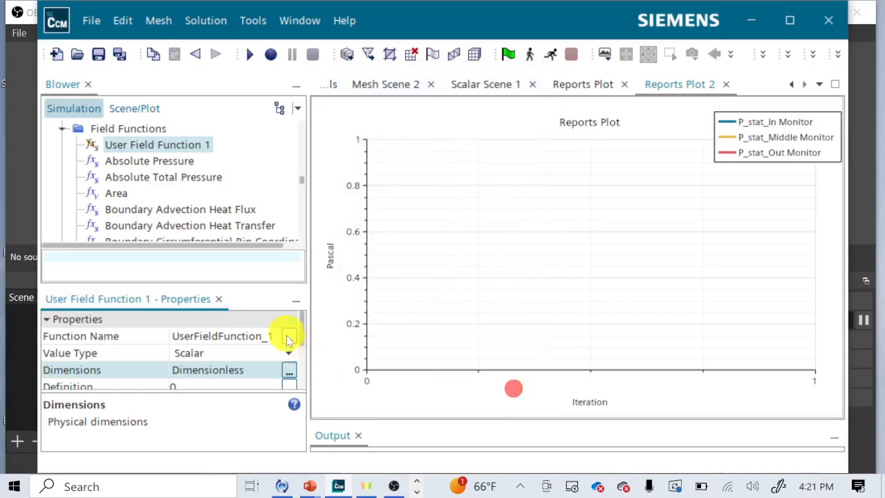
- Begin the definition of User Field Function 1 with the dot function opened before the Normal vector, as dot($${Normal}
scroll(288, 346, "down", 1)
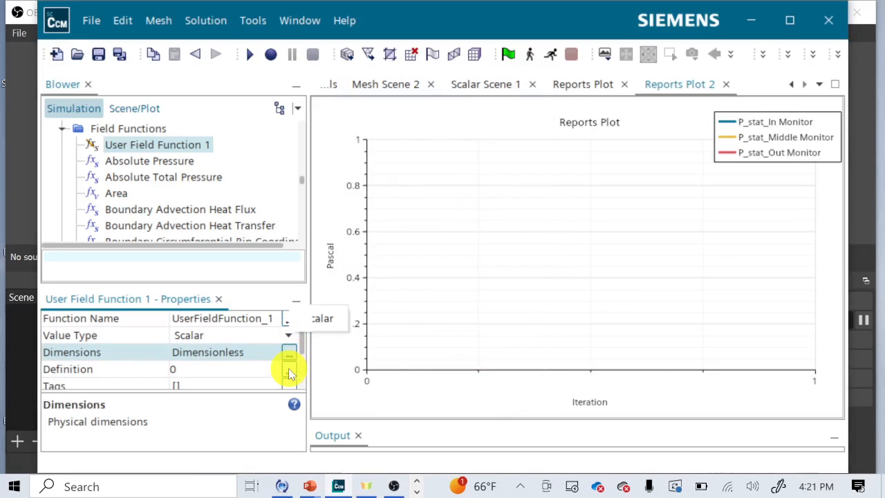
left_click(288, 374)
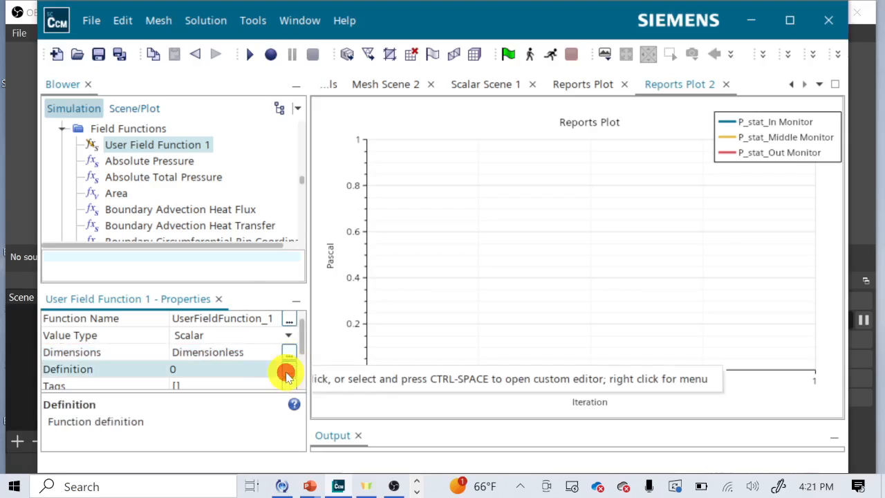
left_click(214, 90)
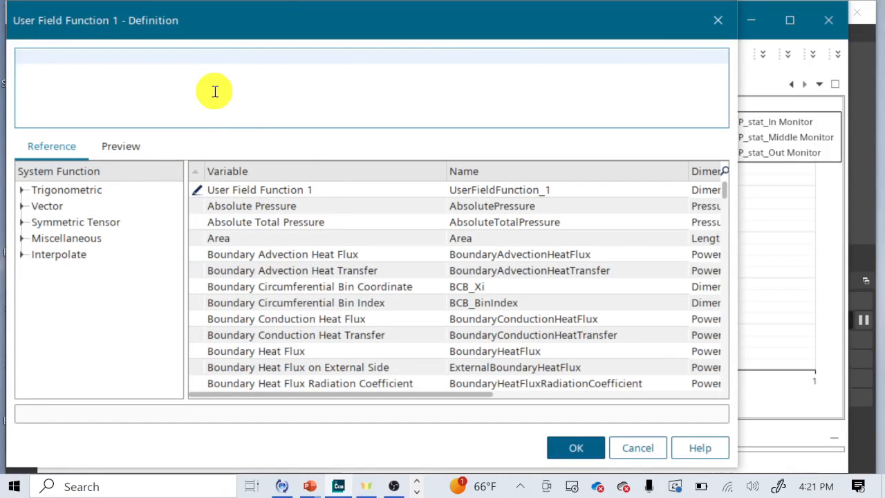
type("normal")
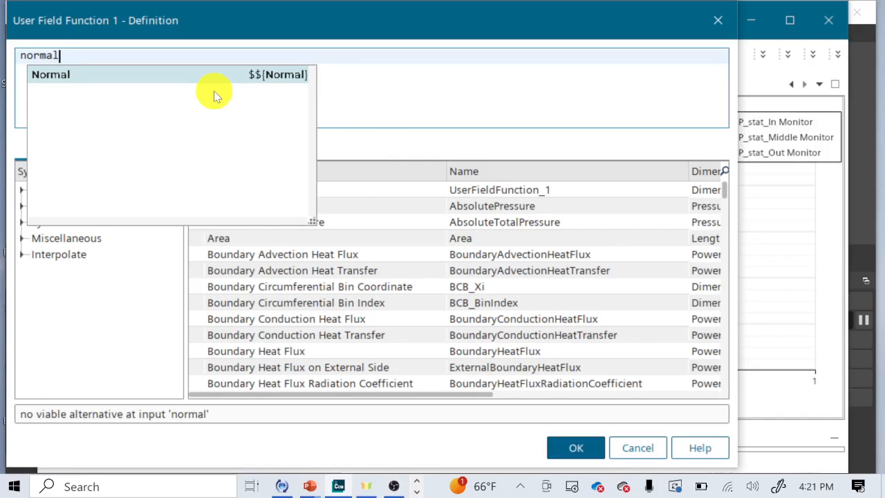
key("Return")
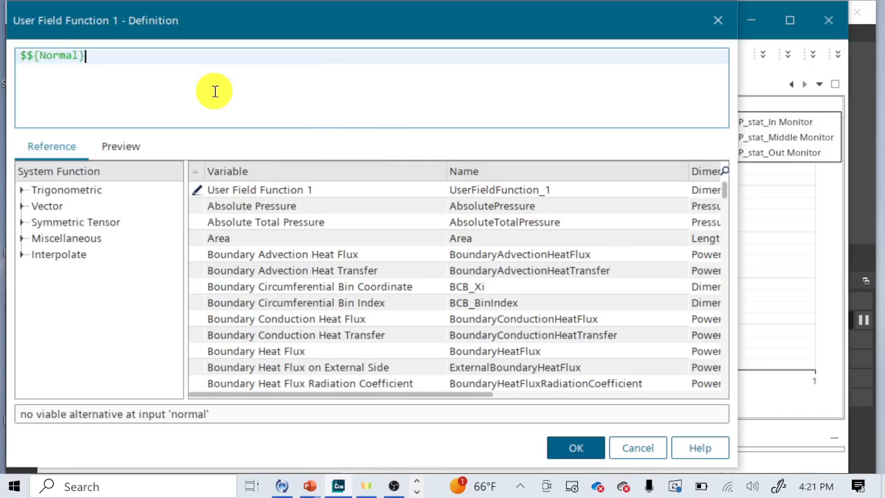
key("Home")
type("dot")
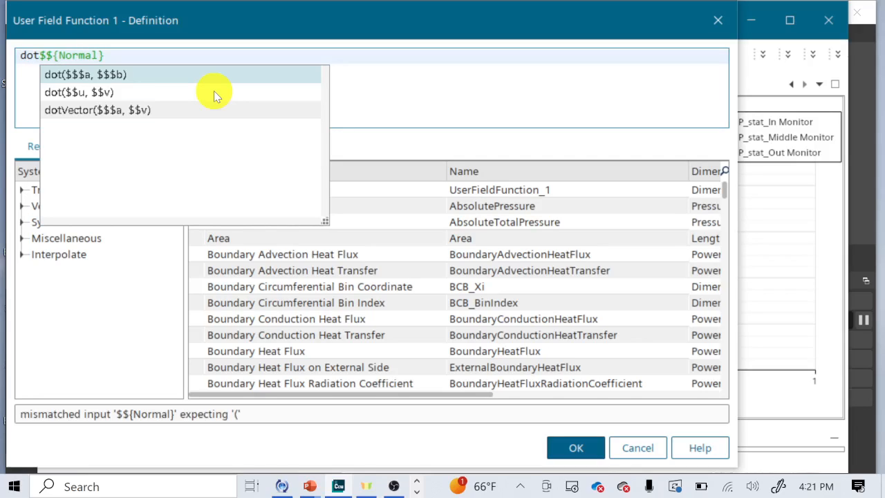
key("Up")
key("Up")
key("Return")
key("BackSpace")
key("BackSpace")
key("BackSpace")
- Replace the dot function's argument with the Velocity and Normal vectors and accept the definition dot($${Velocity},$${Normal})
key("shift+Right")
key("shift+Right")
key("shift+Right")
key("shift+Right")
key("shift+Right")
key("shift+Right")
key("shift+Right")
key("shift+Right")
key("shift+Right")
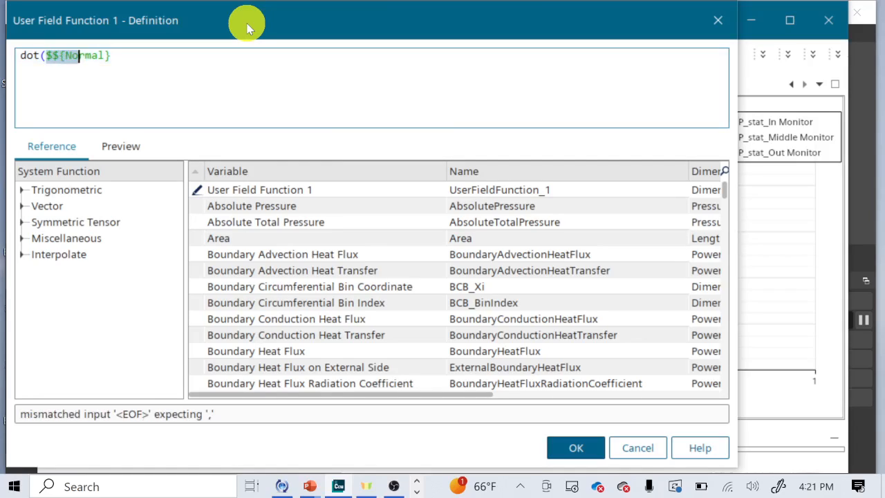
key("BackSpace")
type("veloci")
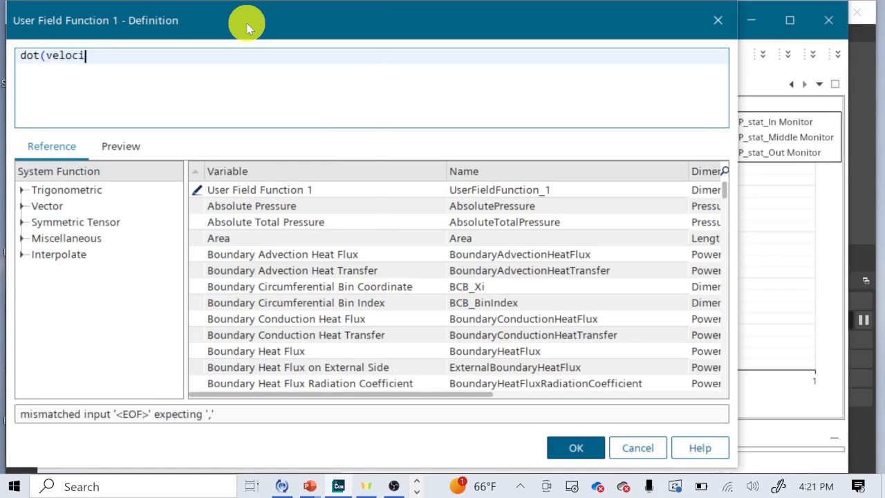
key("Return")
type(",norma")
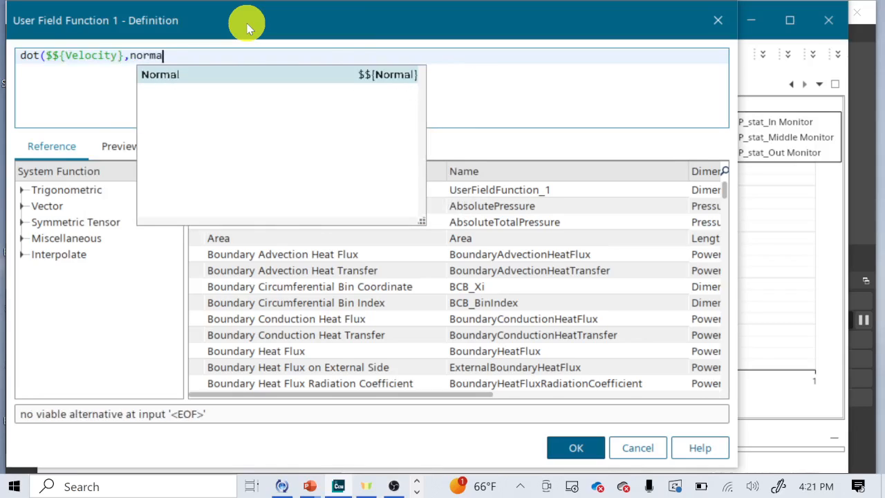
key("Return")
type(")")
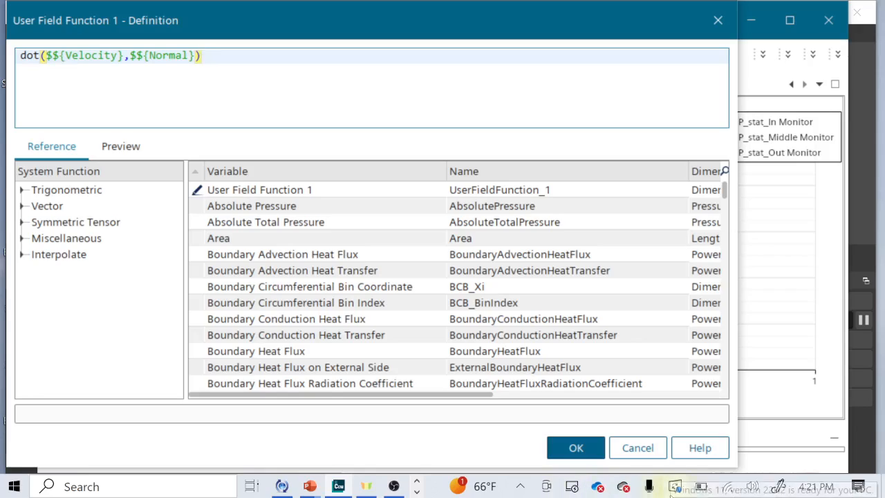
left_click(570, 448)
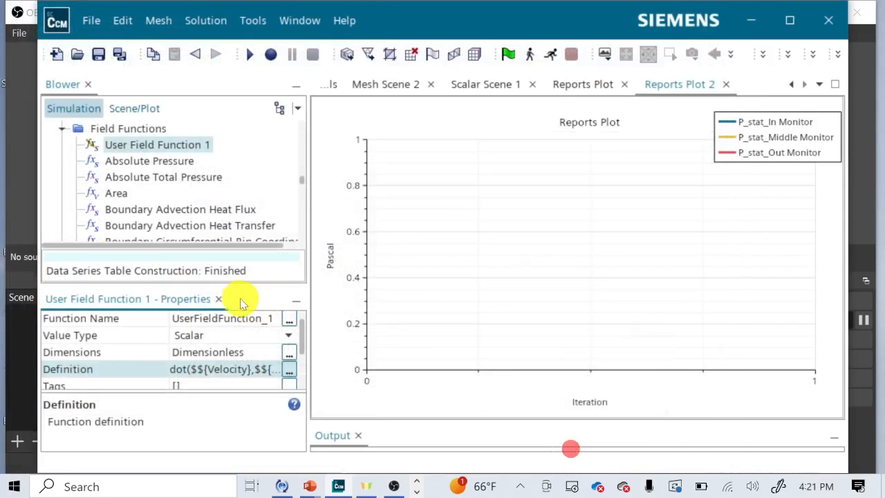
- Rename User Field Function 1 as Normal Velocity
right_click(147, 147)
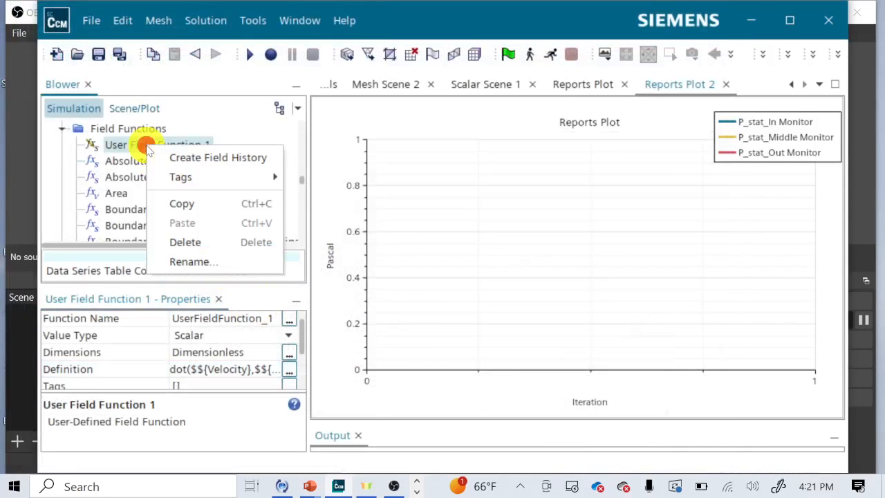
left_click(187, 260)
type("N")
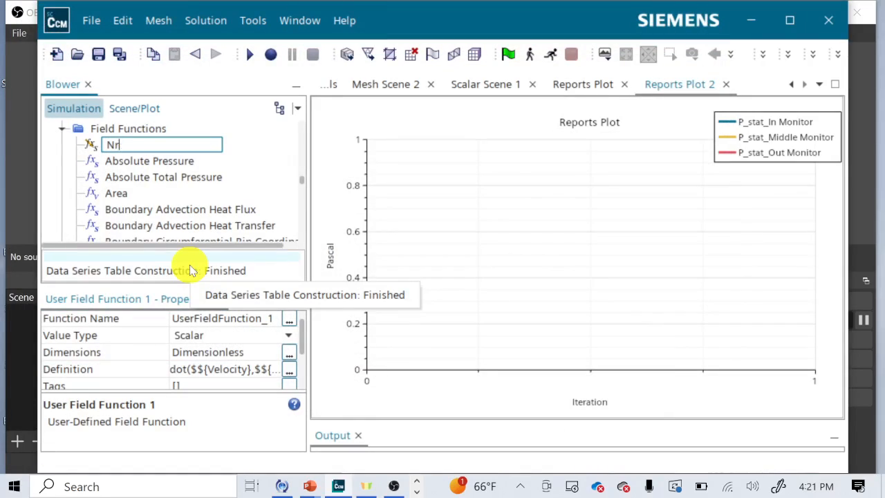
type("ormal Velocity")
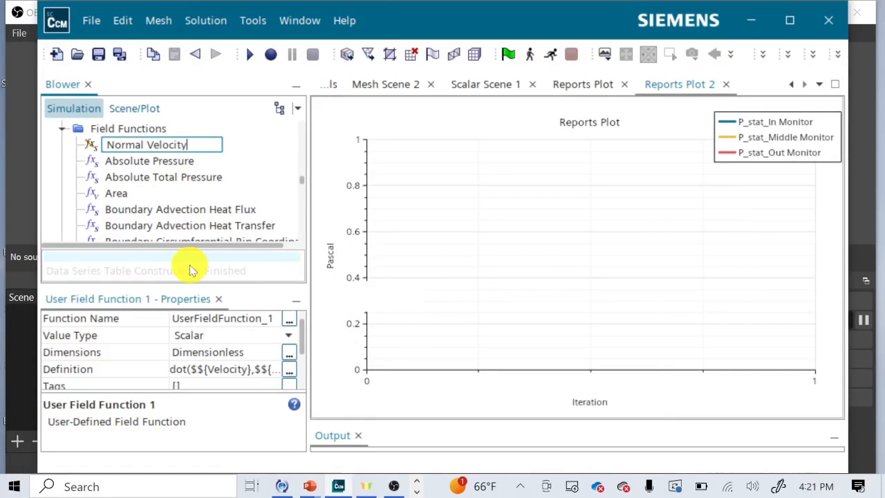
key("Return")
- Set the Expression 1 report's definition to the Normal Velocity variable, ${UserFieldFunction_1}
scroll(168, 224, "down", 10)
scroll(168, 223, "up", 3)
scroll(172, 228, "up", 6)
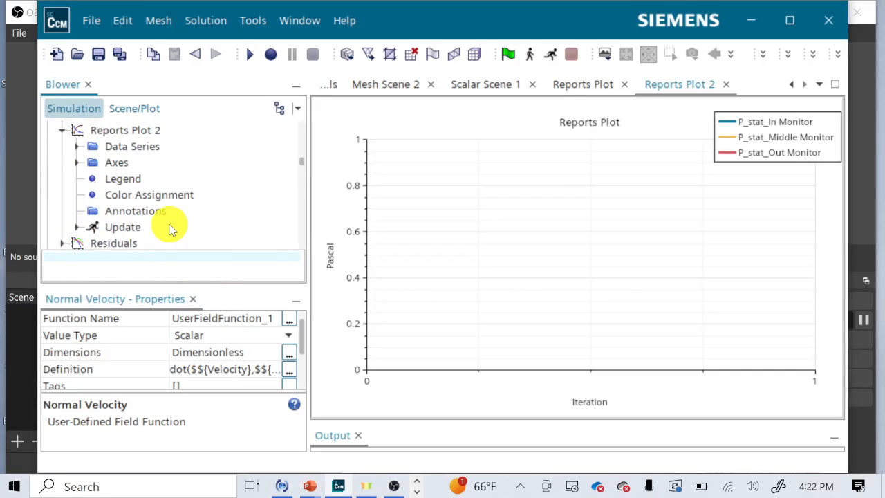
scroll(170, 228, "up", 3)
scroll(172, 228, "down", 2)
scroll(170, 228, "up", 1)
left_click(115, 141)
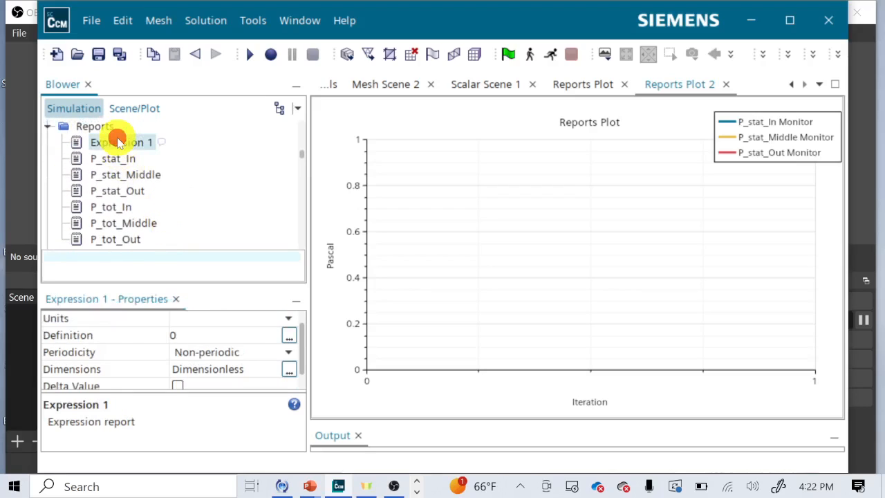
left_click(289, 336)
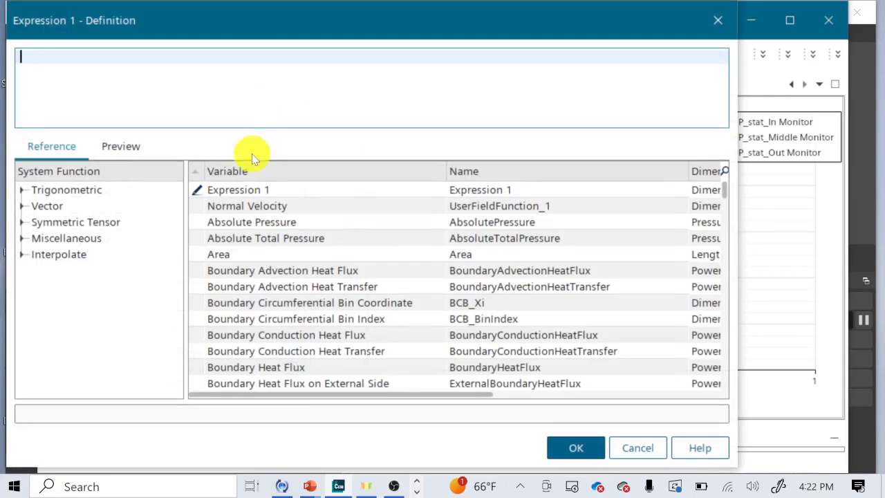
left_click(258, 212)
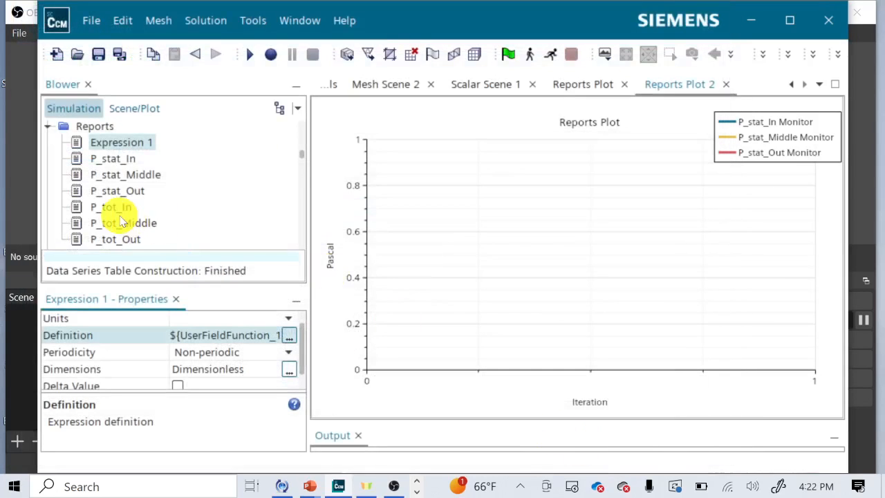
- Delete the Expression 1 report and create a user Surface Integral report among the reports instead
key("Delete")
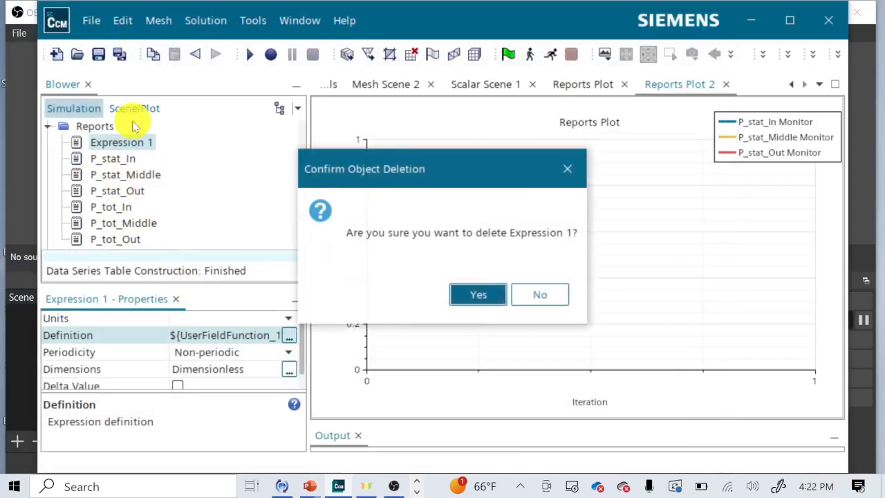
key("Return")
left_click(109, 127)
right_click(107, 126)
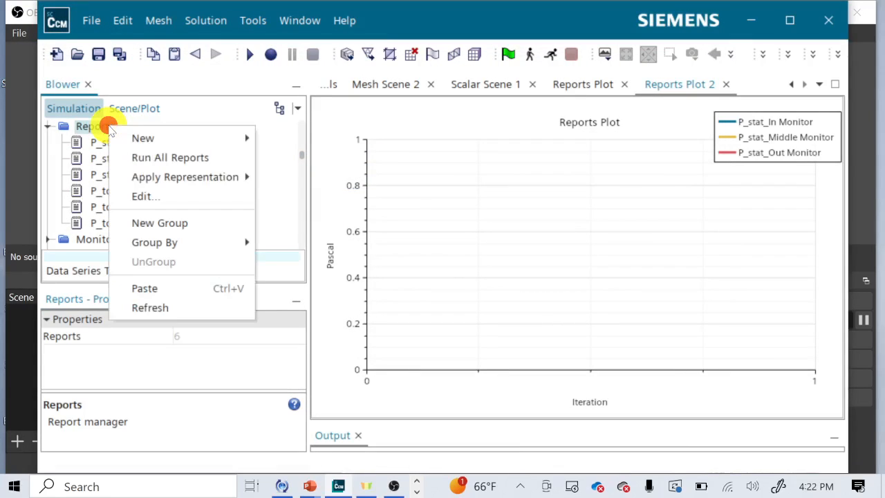
mouse_move(170, 142)
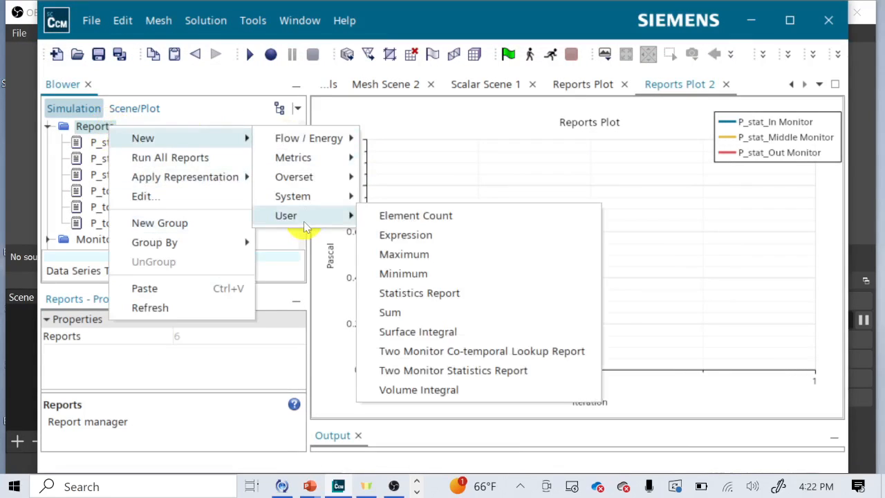
mouse_move(317, 209)
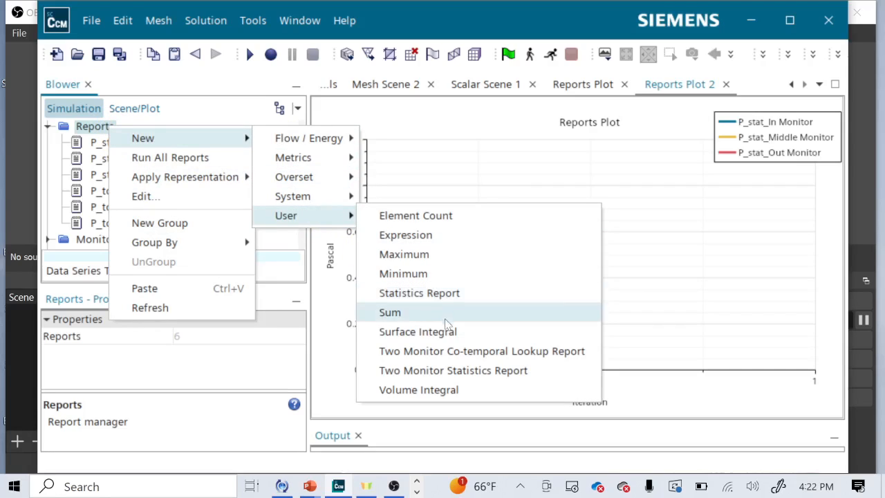
left_click(441, 331)
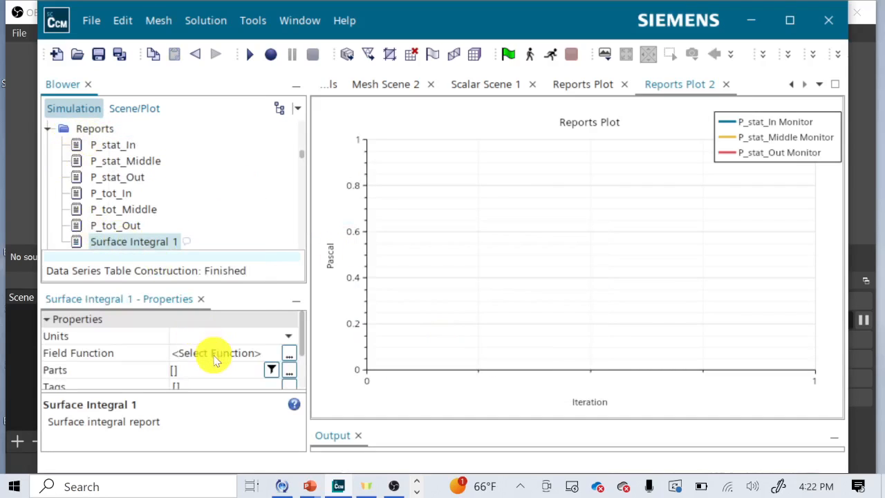
- Set the new surface integral report's field function to Normal Velocity
left_click(215, 356)
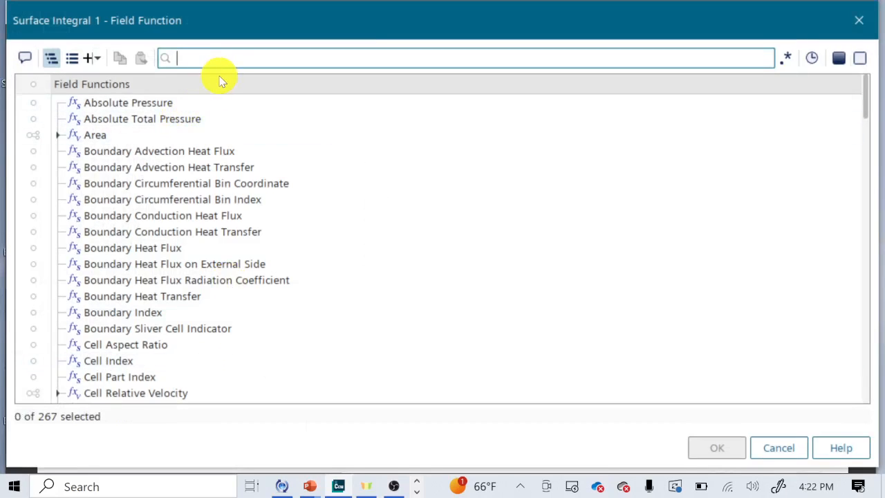
type("nor")
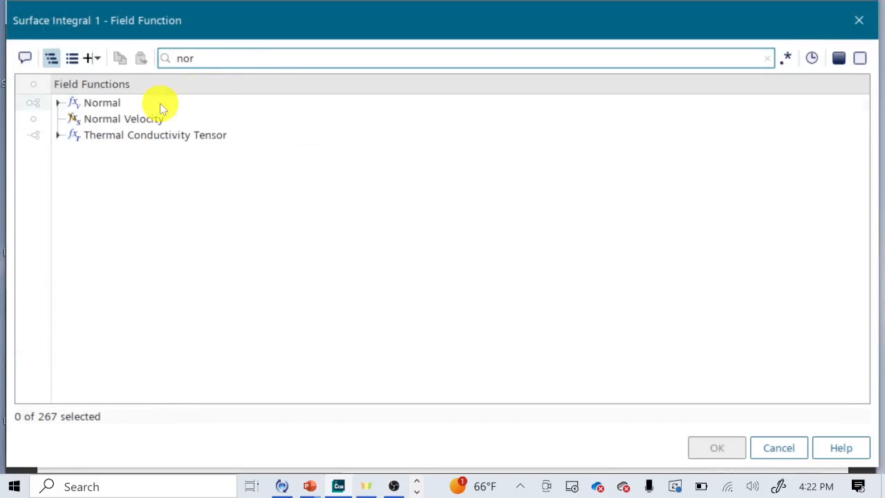
left_click(131, 121)
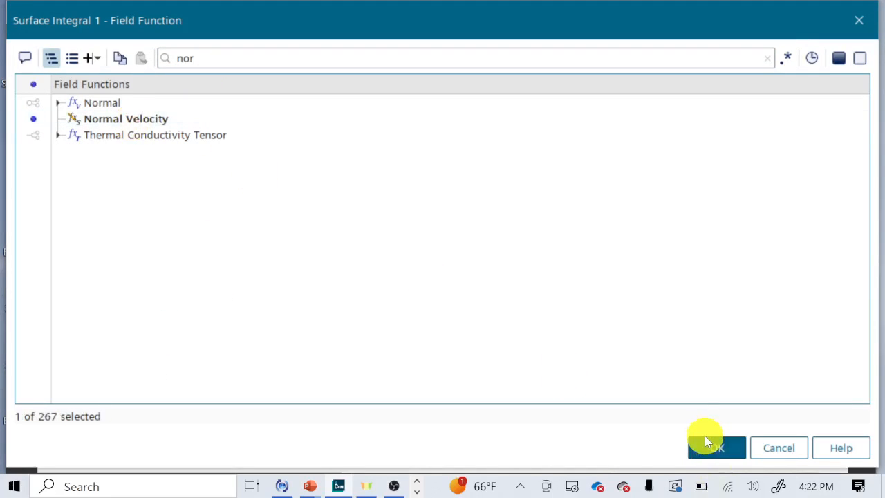
left_click(710, 446)
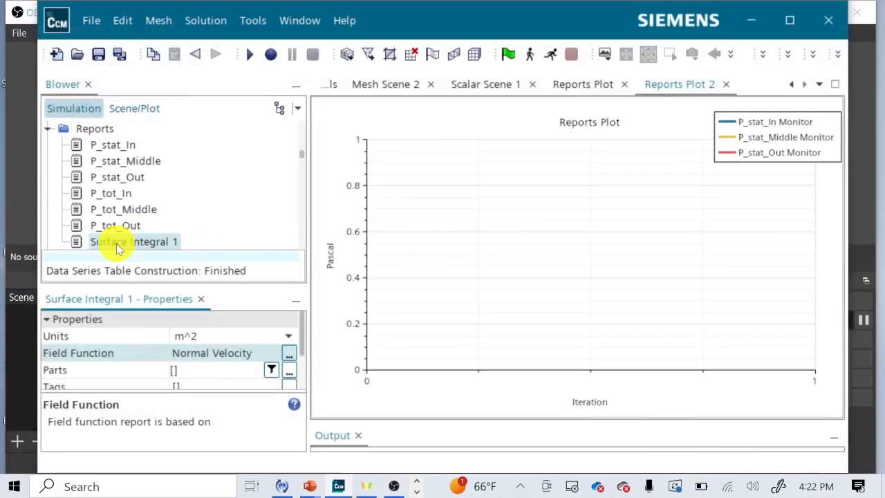
- Assign the Block Surface 3 boundary of the Block 2 region as the surface integral report's part
scroll(118, 241, "down", 1)
left_click(221, 369)
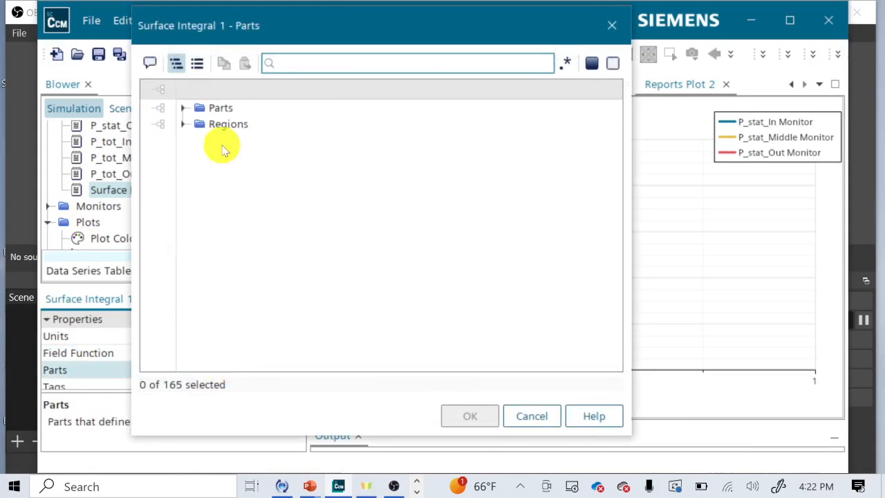
left_click(183, 124)
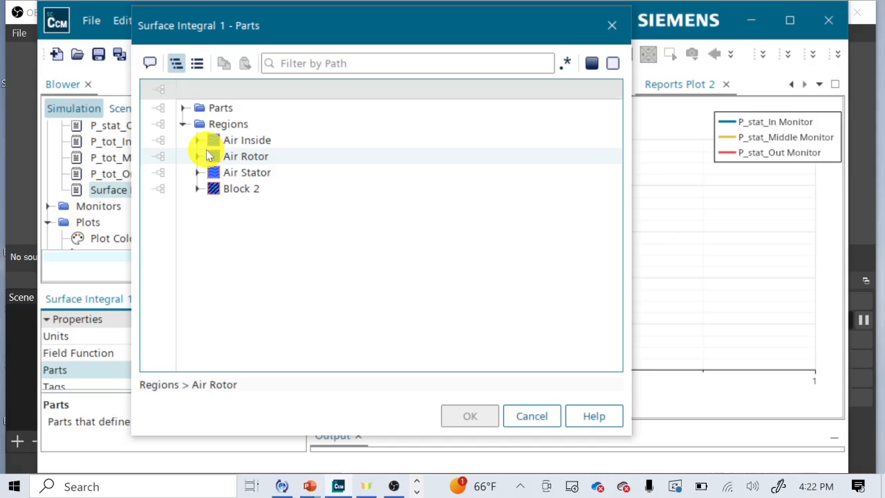
left_click(197, 189)
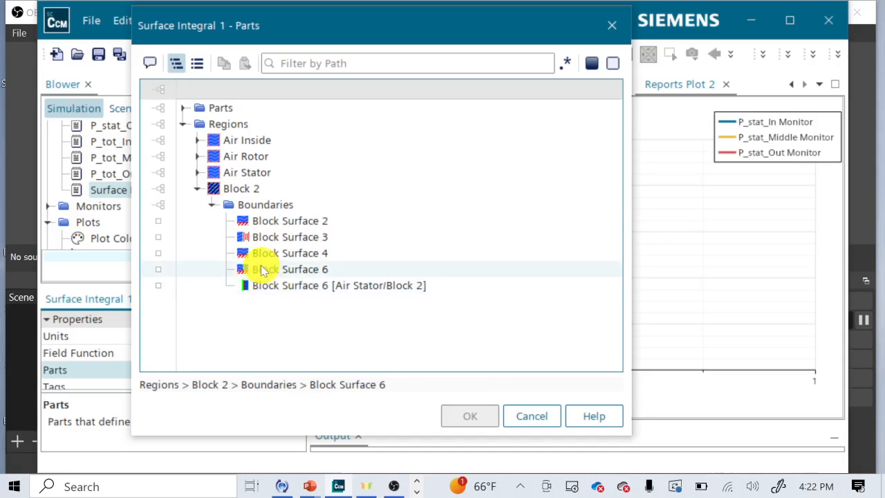
left_click(267, 237)
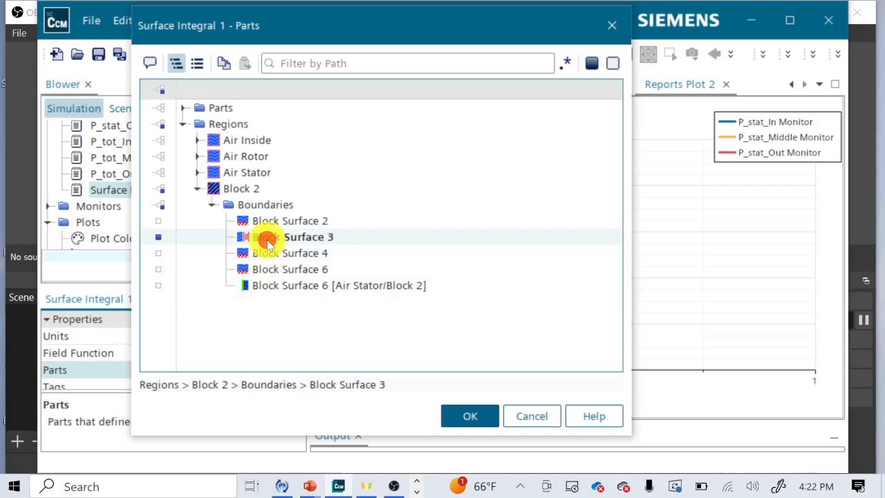
left_click(482, 421)
- Rename the surface integral report as Volflow_Out
right_click(101, 191)
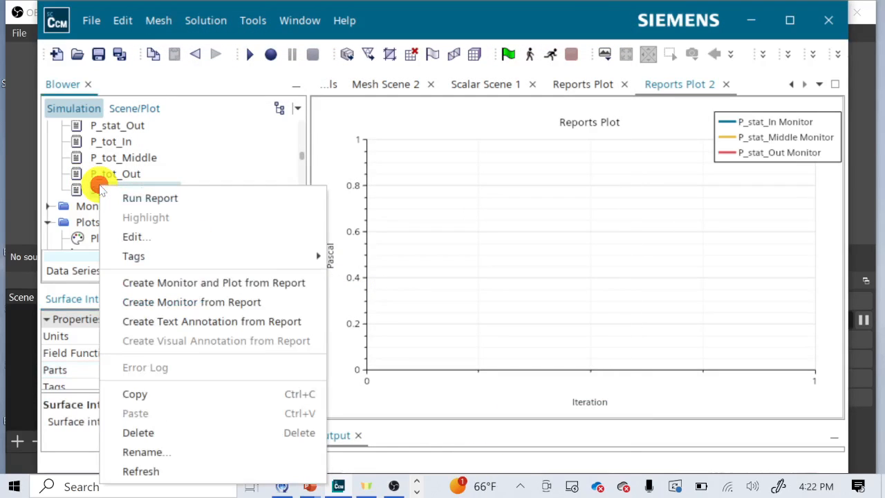
left_click(146, 472)
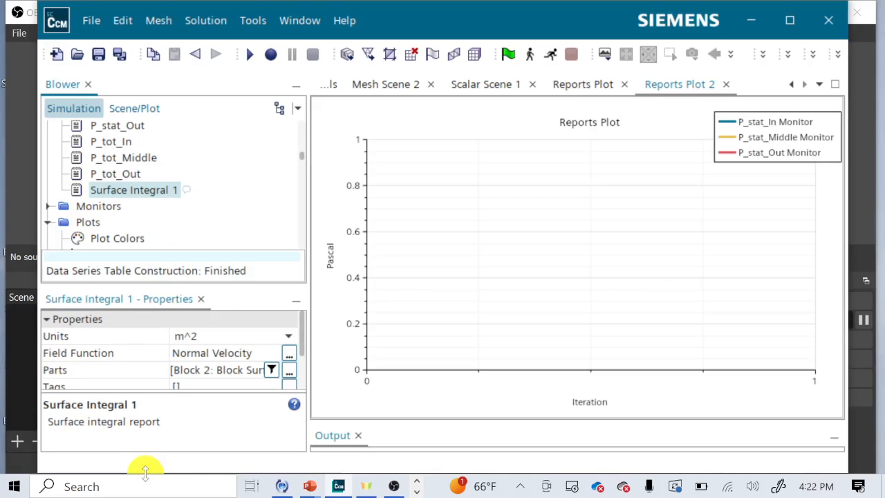
left_click(150, 192)
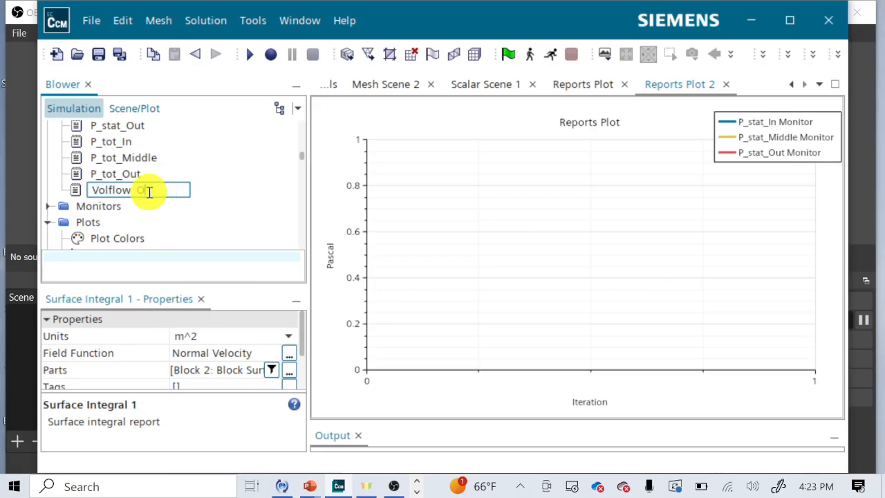
key("Return")
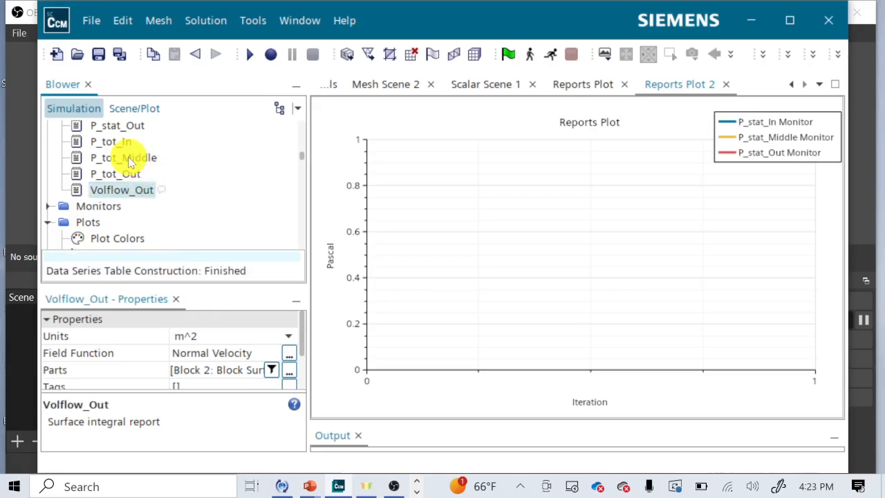
- Duplicate the Volflow_Out report within the reports and rename the copy as Volflow_Middle
scroll(118, 154, "up", 2)
left_click(109, 148)
key("ctrl+v")
scroll(137, 179, "down", 1)
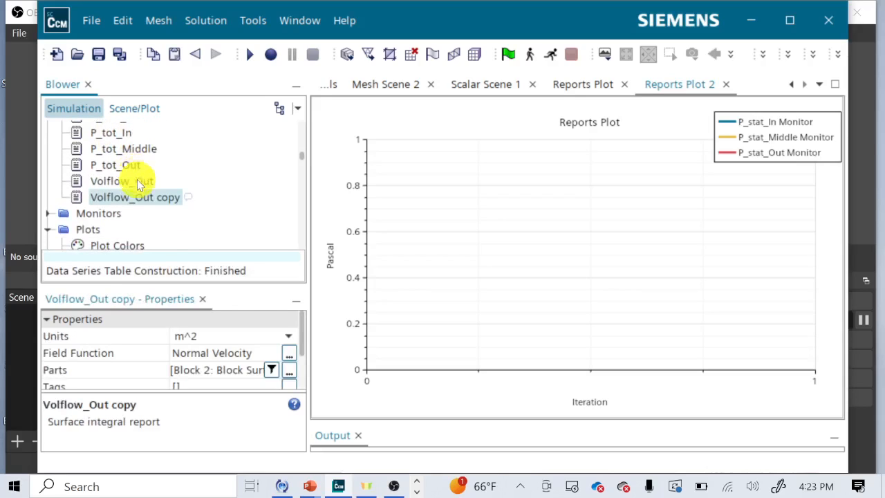
key("F2")
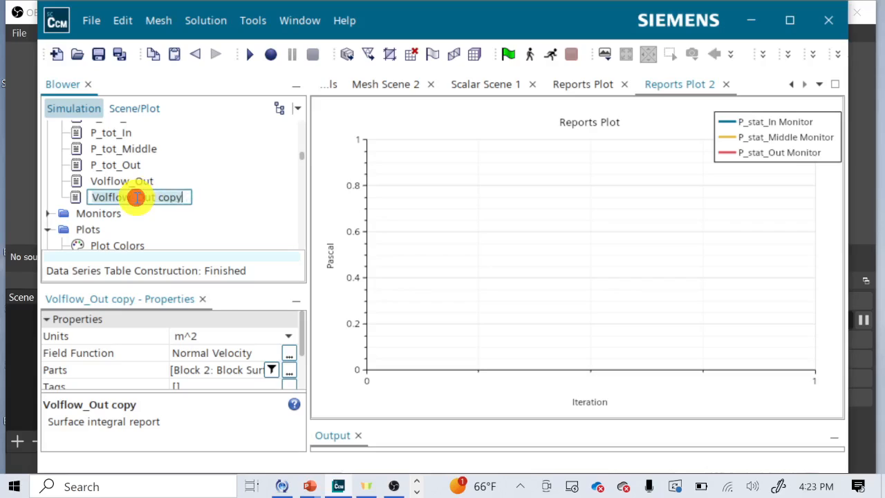
left_click_drag(137, 198, 220, 204)
type("Middle")
key("Return")
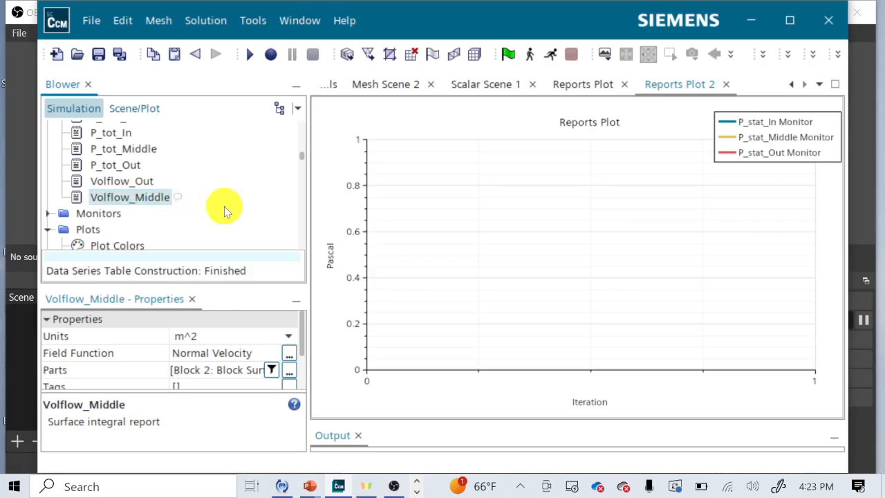
- Add another copy of the volume flow report to the reports and rename it as Volflow_In
scroll(191, 204, "up", 2)
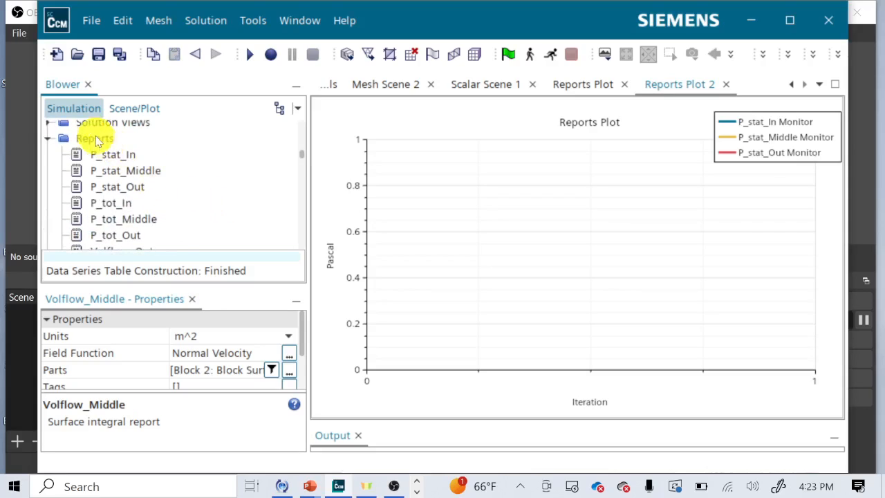
left_click(92, 136)
key("ctrl+v")
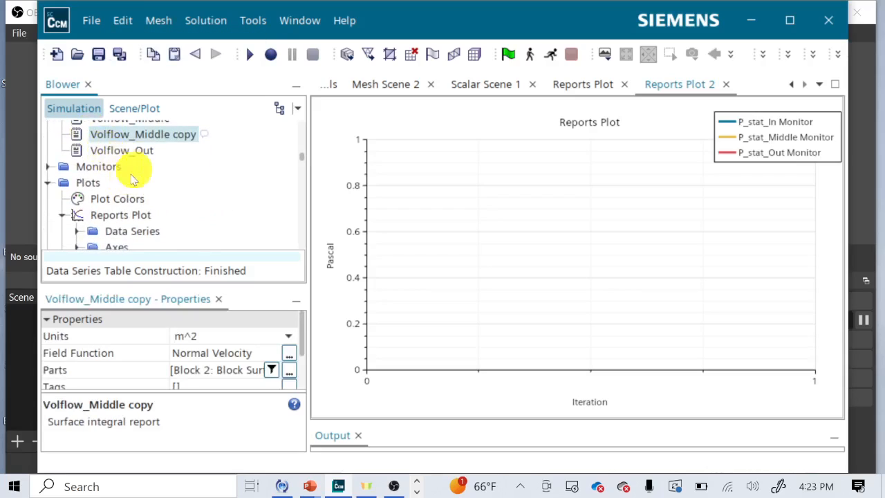
left_click(141, 135)
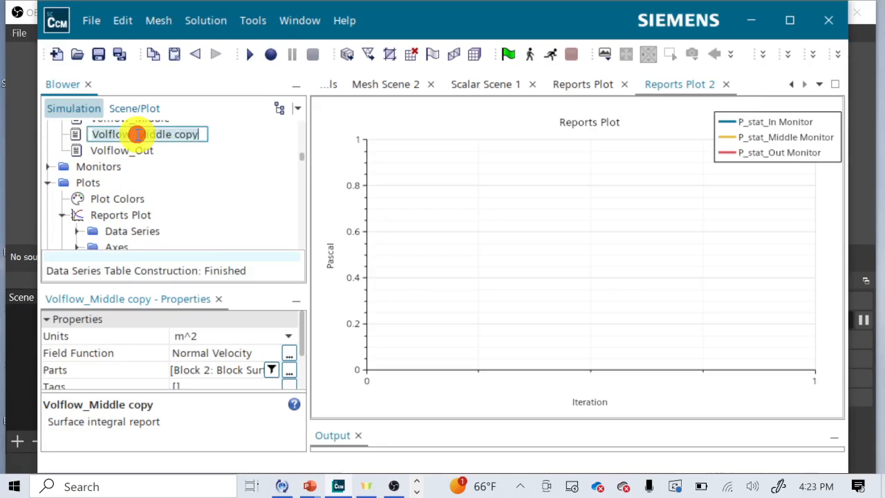
type("In")
key("Return")
scroll(223, 145, "up", 1)
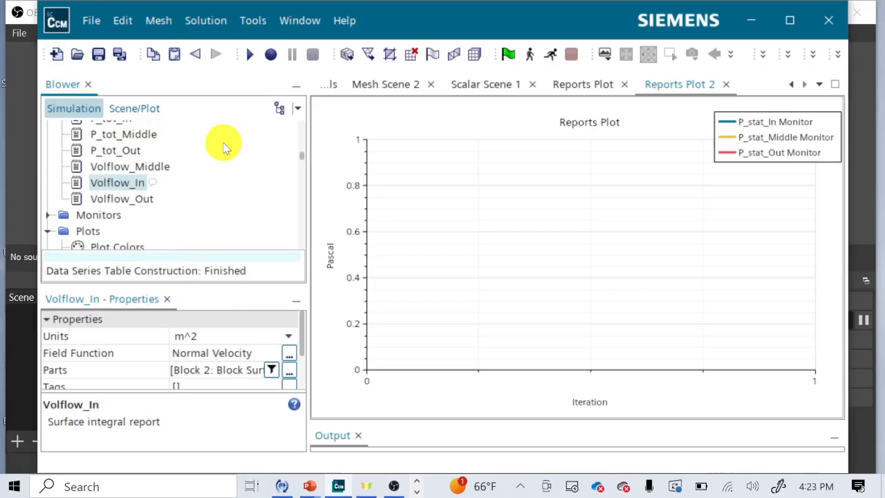
- Assign the Air Stator region's Blower Fan1.Outlet [Air Stator/Block 2] interface boundary as the Volflow_In report's part
left_click(142, 201)
left_click(132, 183)
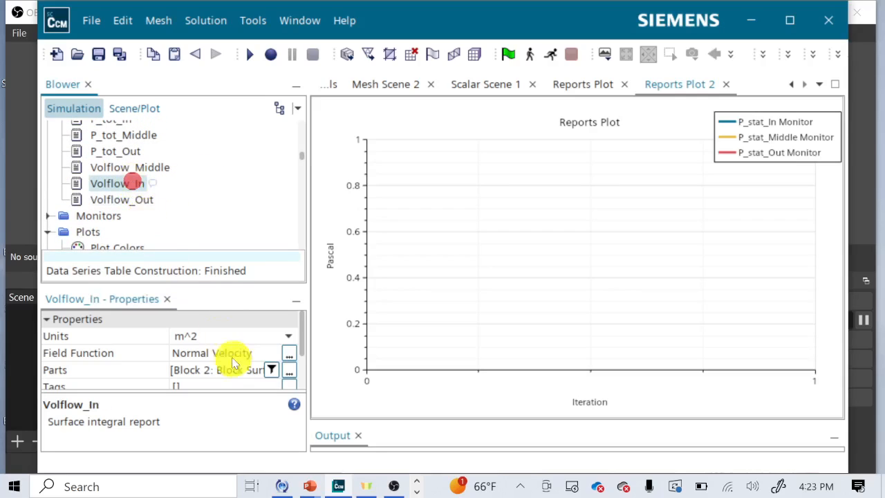
left_click(236, 372)
left_click(162, 124)
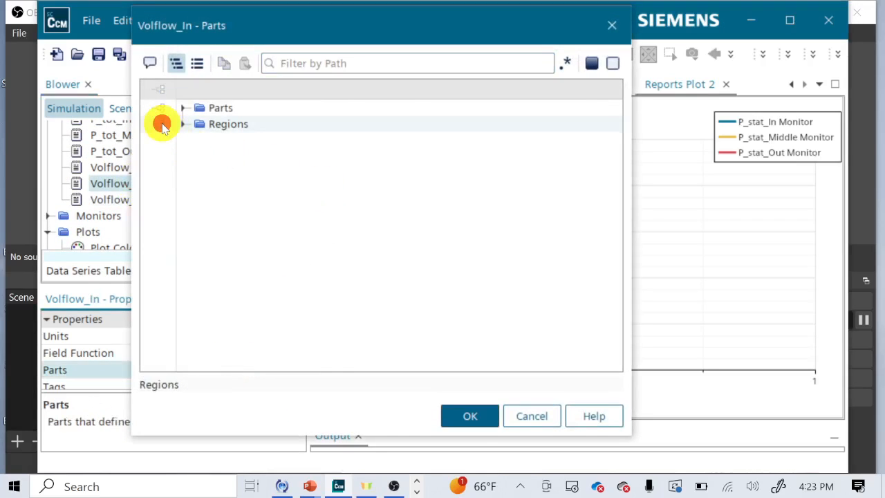
left_click(184, 126)
left_click(202, 161)
left_click(200, 173)
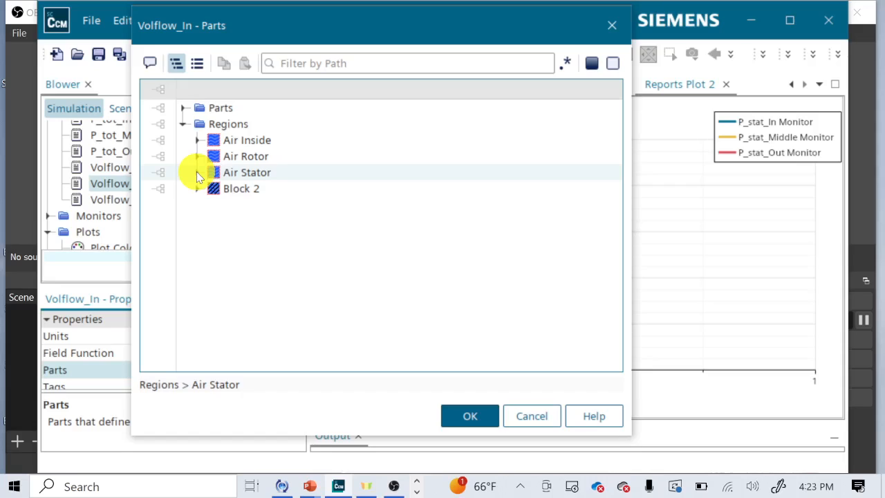
left_click(198, 173)
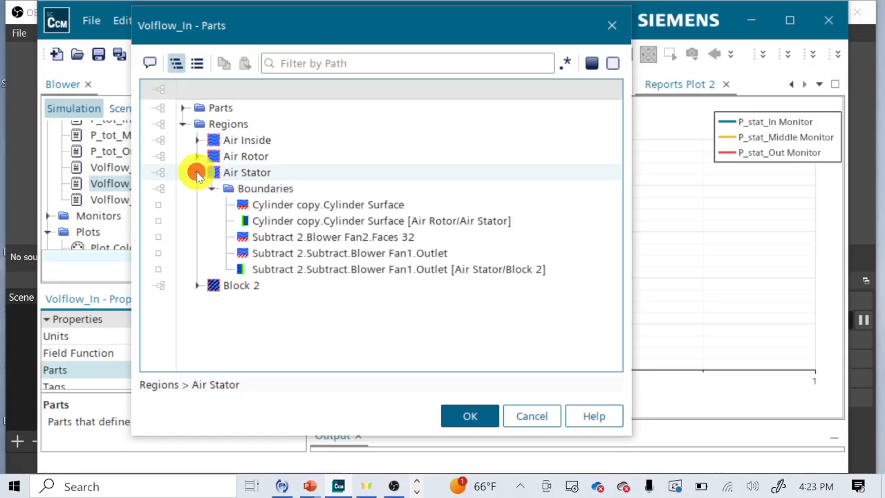
left_click(283, 221)
left_click(286, 283)
left_click(285, 269)
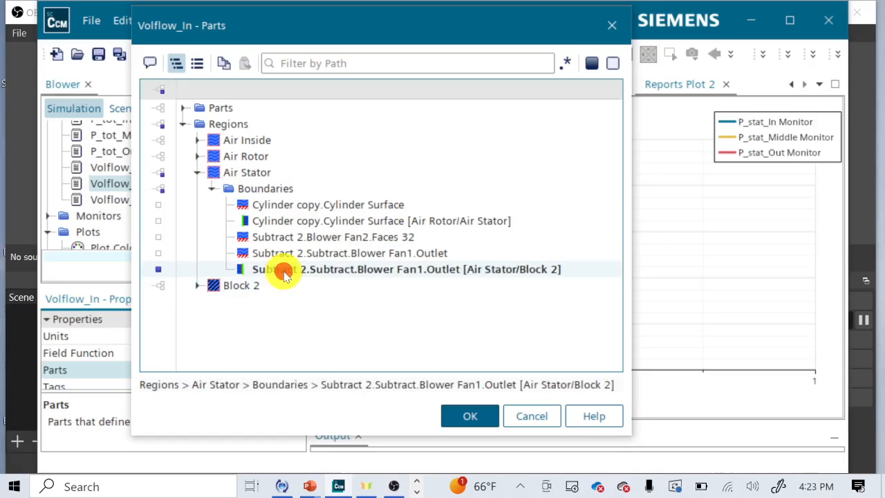
left_click(482, 416)
- Replace the Volflow_In report's part with the Subtract 2.Blower Fan2.Inlet boundary of the Air Inside region
left_click(130, 168)
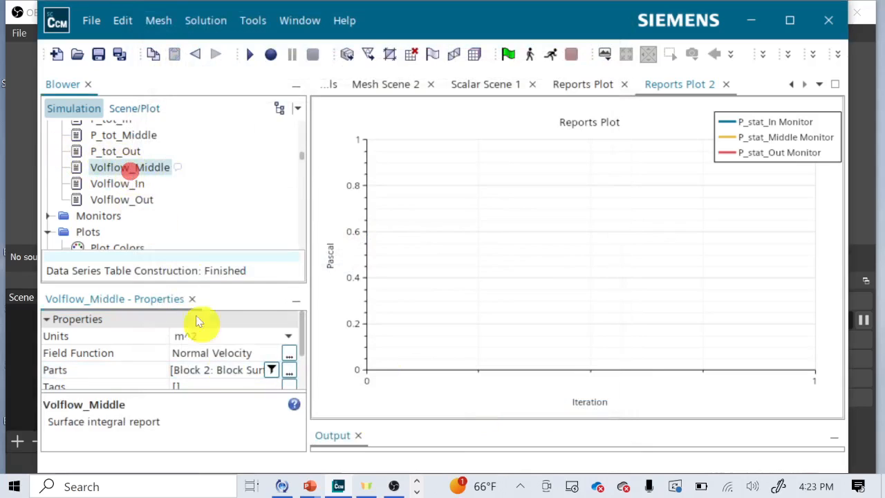
left_click(123, 183)
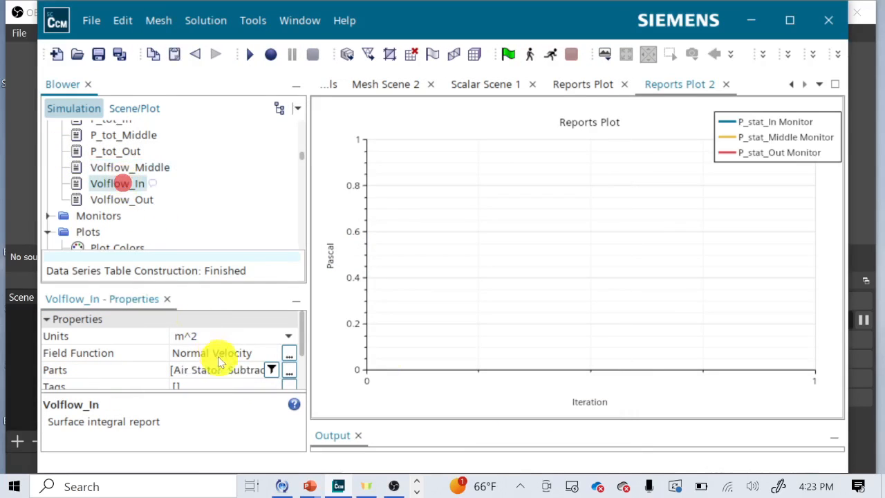
left_click(221, 368)
left_click(183, 125)
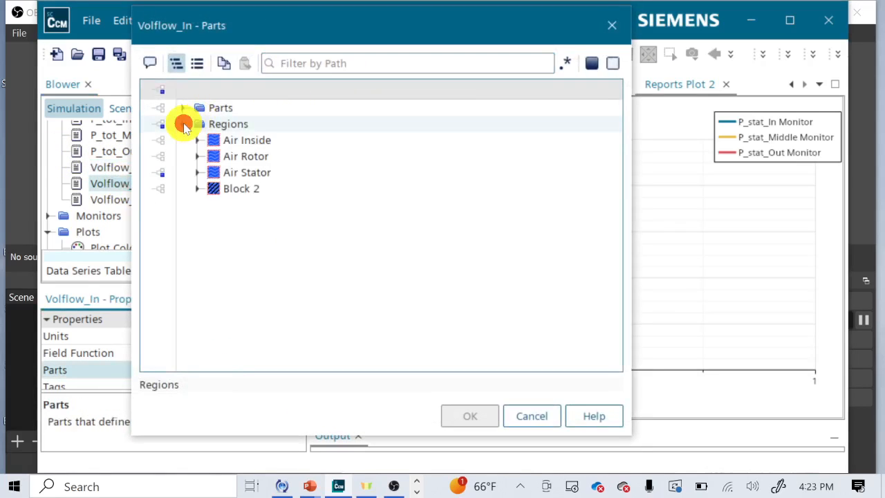
left_click(160, 173)
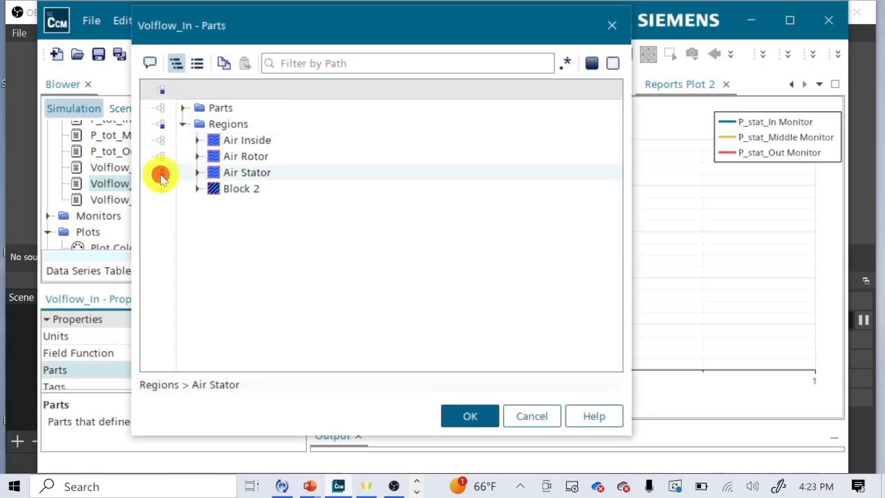
left_click(198, 140)
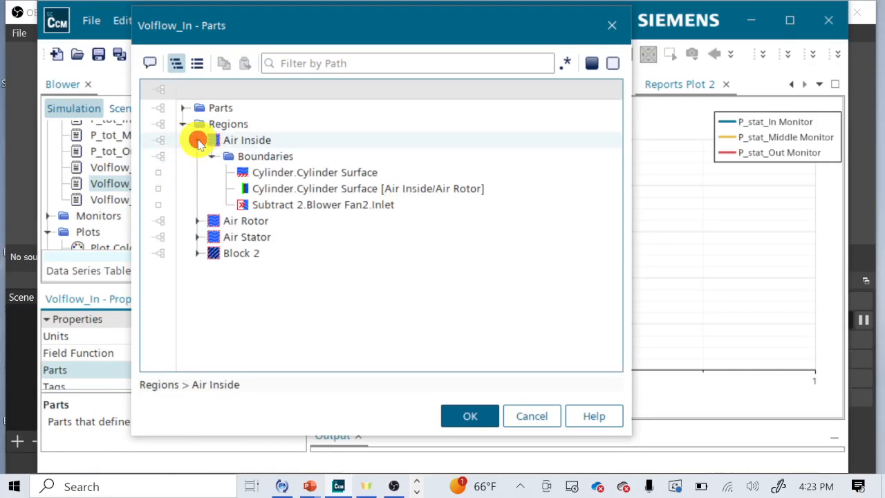
left_click(263, 201)
left_click(446, 415)
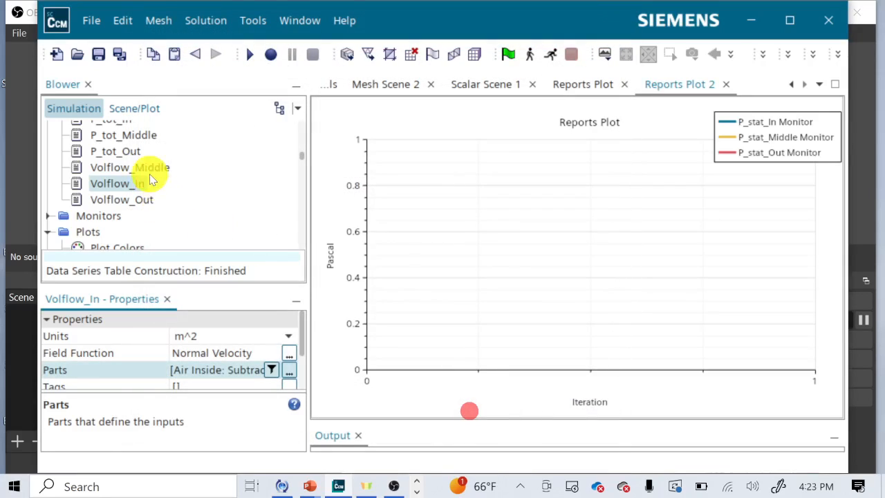
- Replace the Volflow_Middle report's part with the Subtract 2.Subtract.Blower Fan1.Outlet [Air Stator/Block 2] interface boundary of the Air Stator region
left_click(148, 168)
left_click(217, 369)
left_click(202, 127)
left_click(183, 124)
left_click(158, 186)
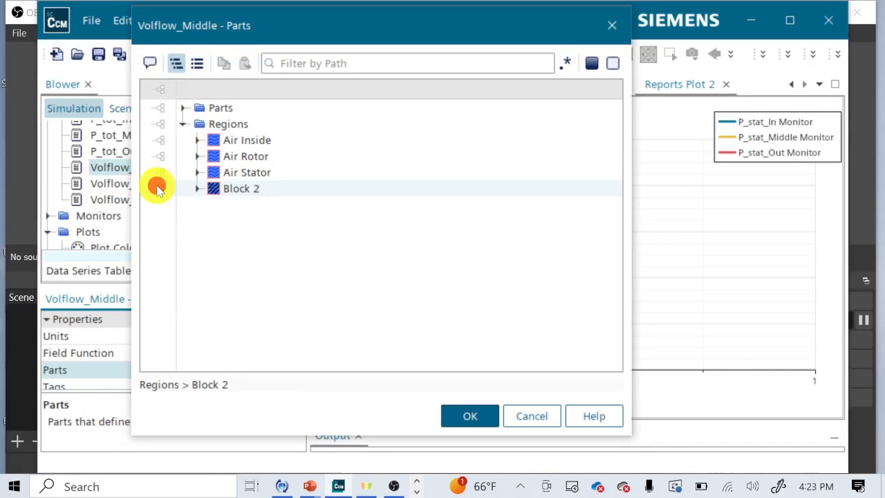
left_click(197, 173)
left_click(250, 267)
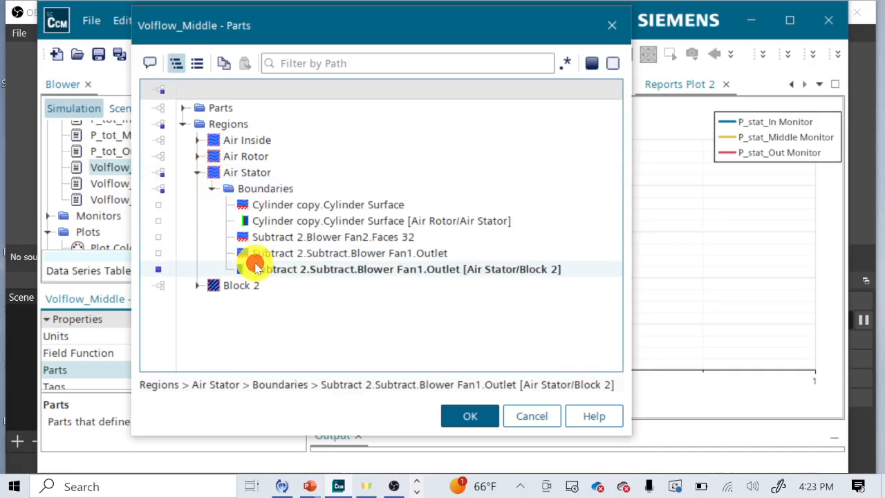
left_click(477, 417)
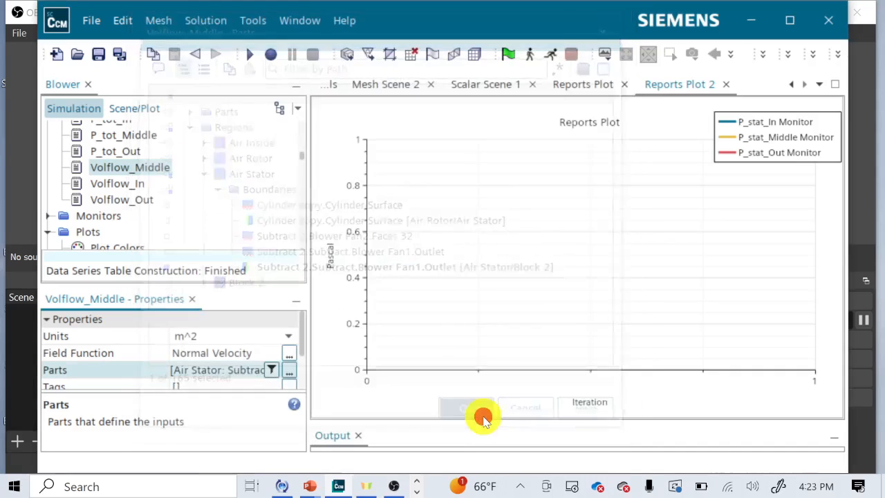
- Create a single monitor plot from the three Volflow reports and run the simulation
left_click(124, 200, "shift")
right_click(125, 200)
left_click(201, 297)
left_click(420, 295)
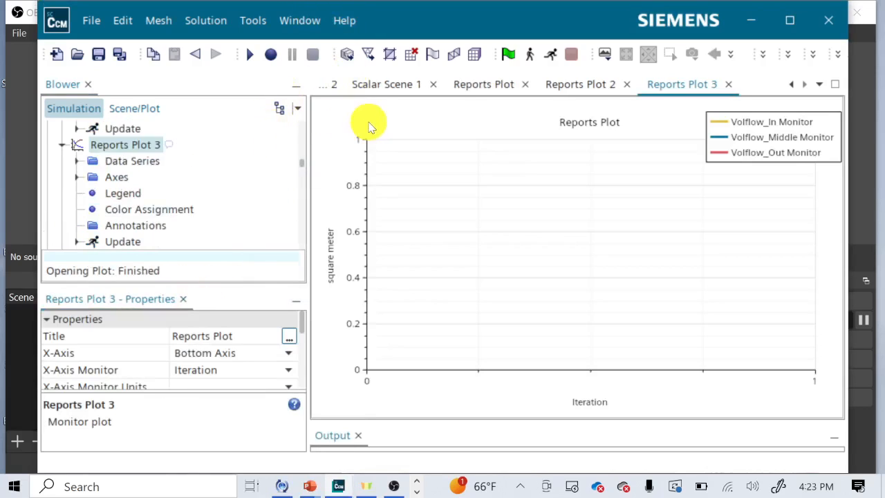
left_click(532, 55)
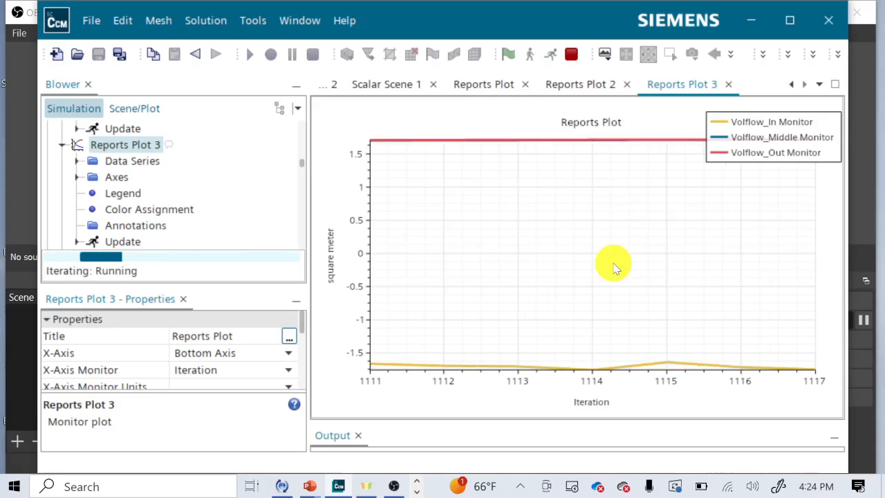
- Dock Reports Plot 2 beside Reports Plot 3 and place Scalar Scene 1 beneath Reports Plot 2
left_click(574, 82)
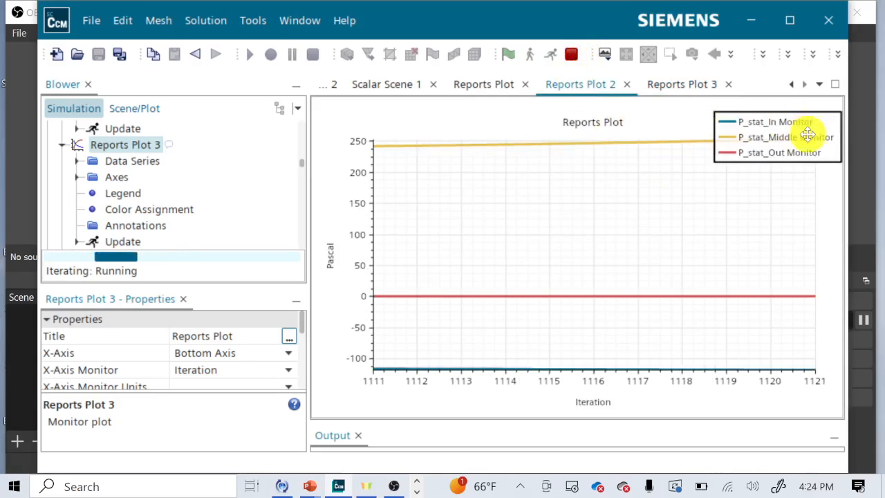
left_click_drag(583, 93, 313, 153)
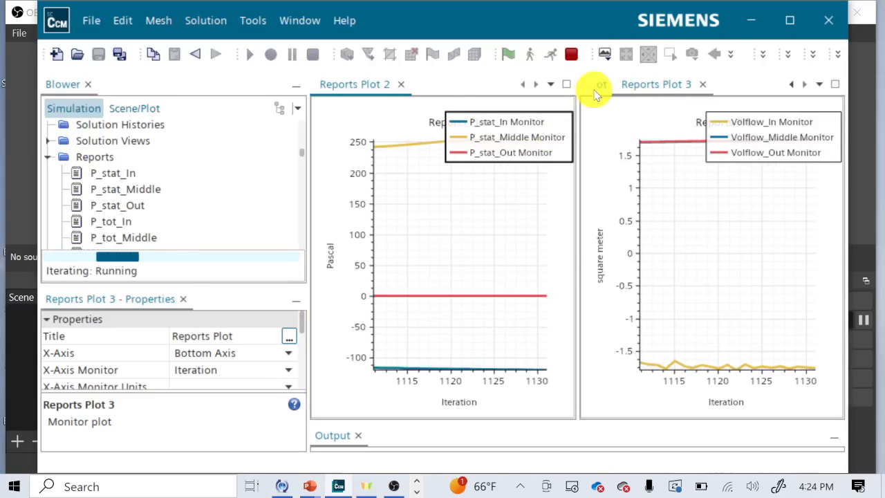
left_click(588, 78)
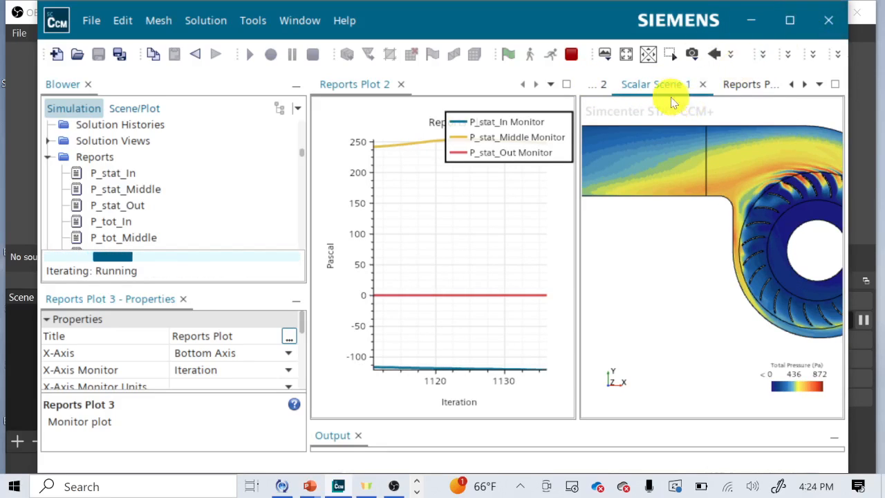
left_click_drag(664, 93, 421, 340)
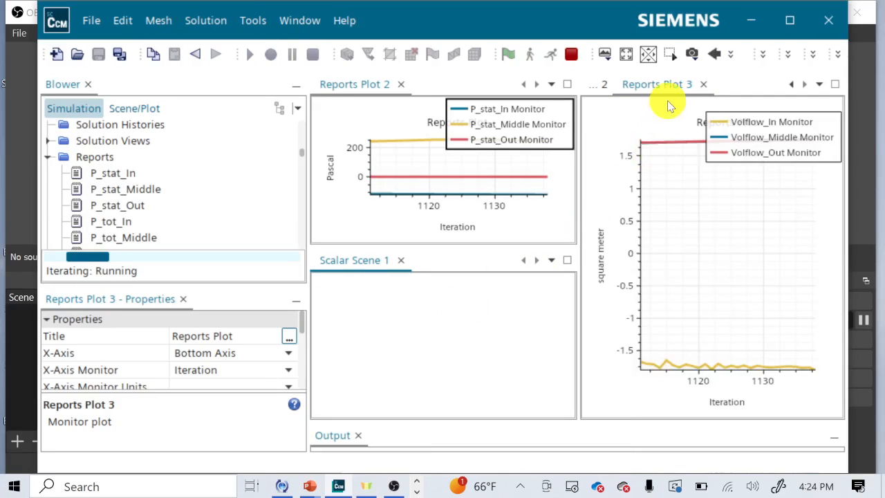
left_click(589, 85)
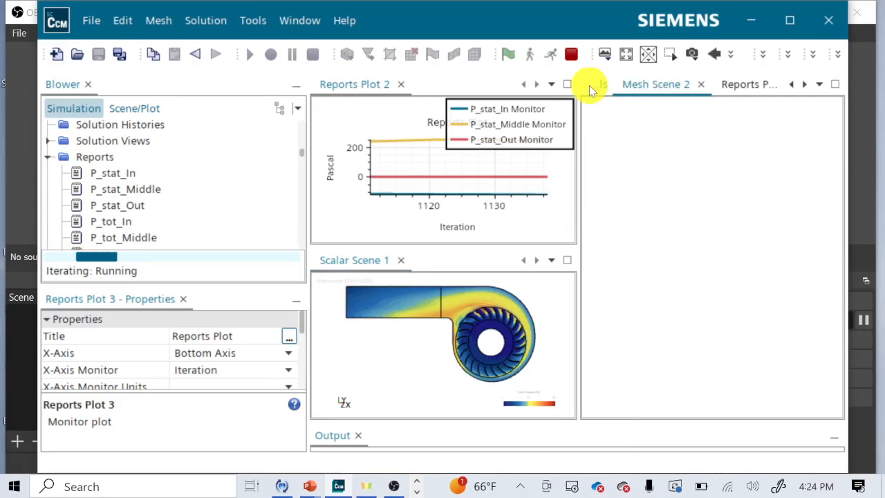
left_click(754, 87)
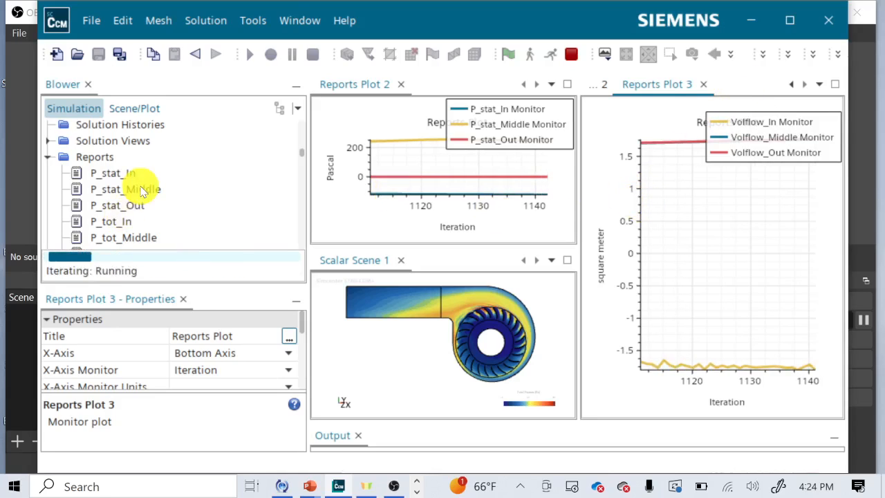
- Dock the total pressure Reports Plot beneath Reports Plot 3 and widen the plot area by narrowing the simulation tree
scroll(142, 191, "down", 4)
scroll(142, 190, "down", 1)
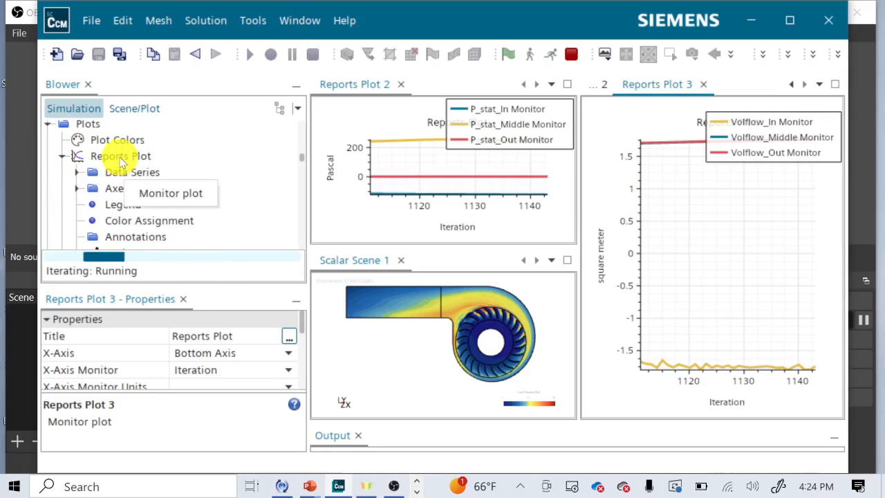
left_click(119, 156)
left_click(659, 83)
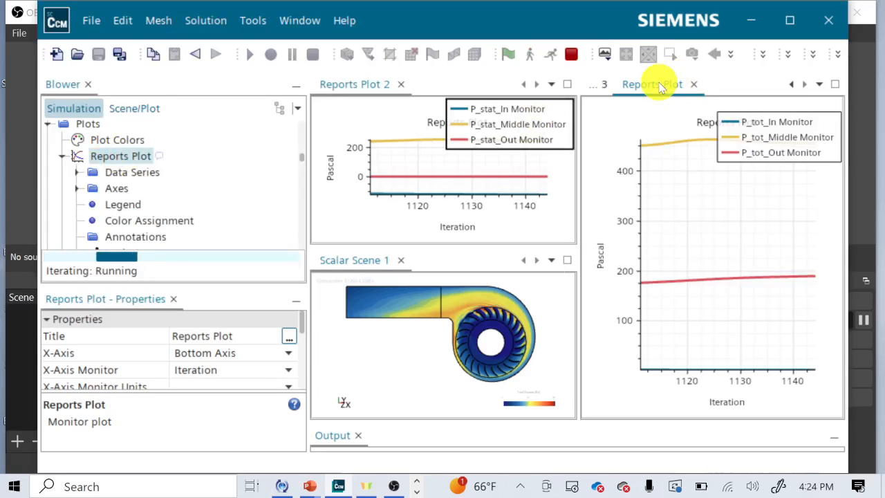
left_click_drag(657, 206, 608, 325)
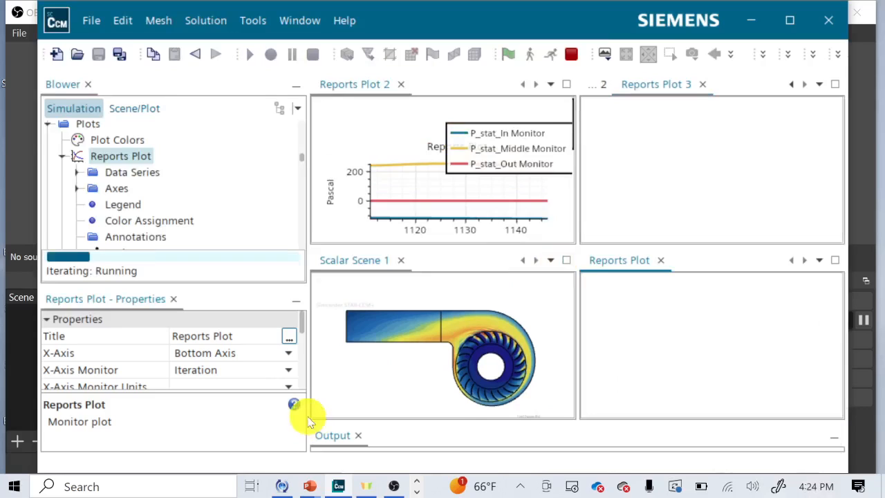
left_click_drag(308, 394, 193, 387)
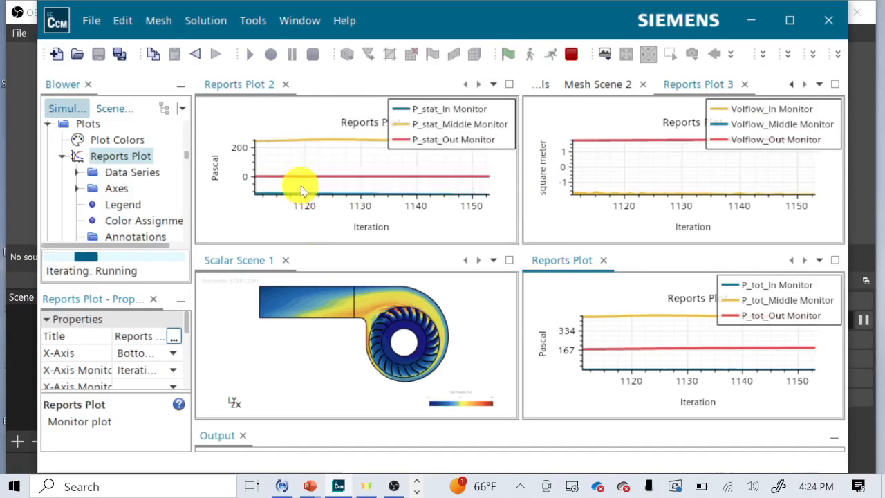
mouse_move(280, 209)
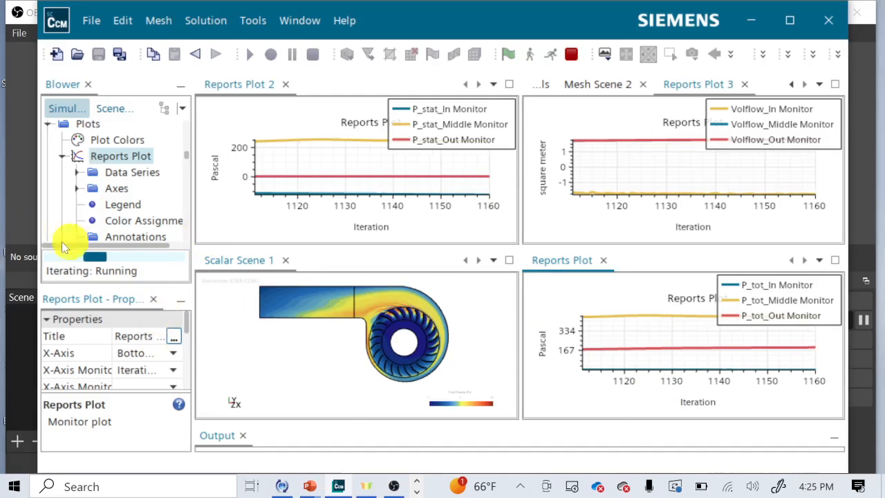
- Set the isotropic component of Block 2's Porous Inertial Resistance to 0 kg/m^4 while the simulation keeps running
scroll(77, 172, "down", 6)
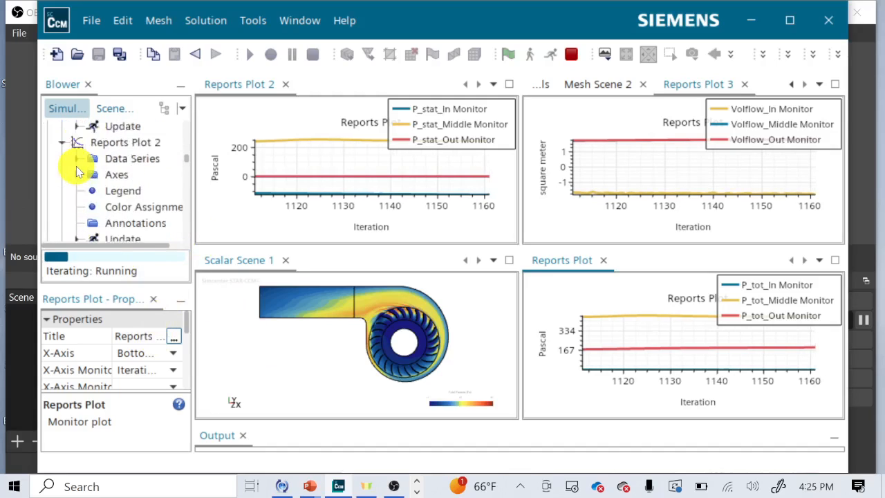
scroll(77, 171, "up", 1)
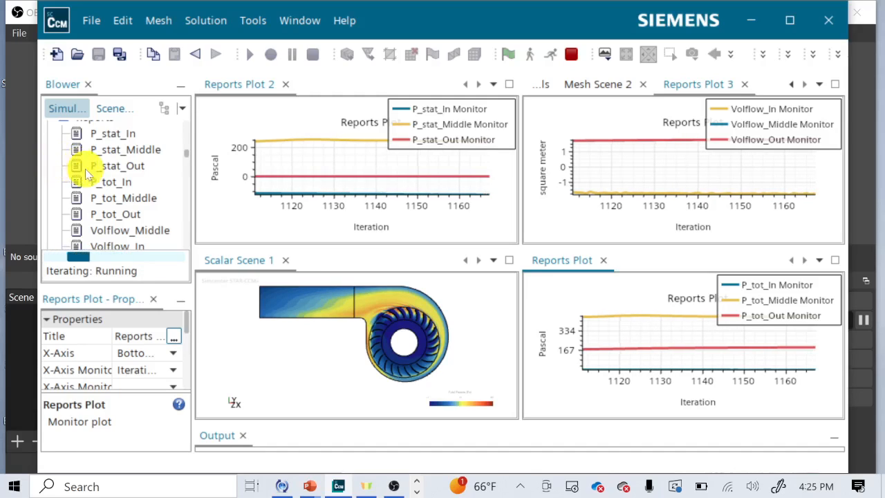
scroll(79, 169, "down", 5)
scroll(87, 174, "up", 10)
scroll(89, 174, "up", 2)
scroll(88, 175, "down", 3)
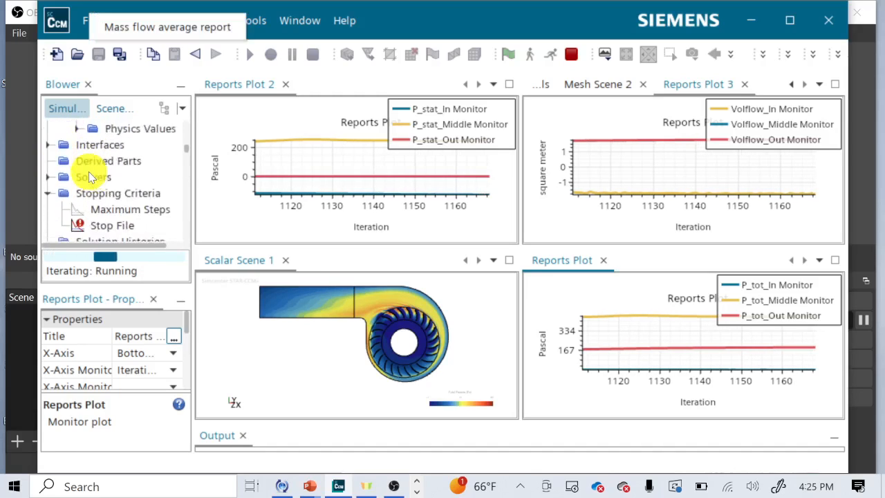
scroll(88, 173, "up", 6)
scroll(88, 173, "down", 2)
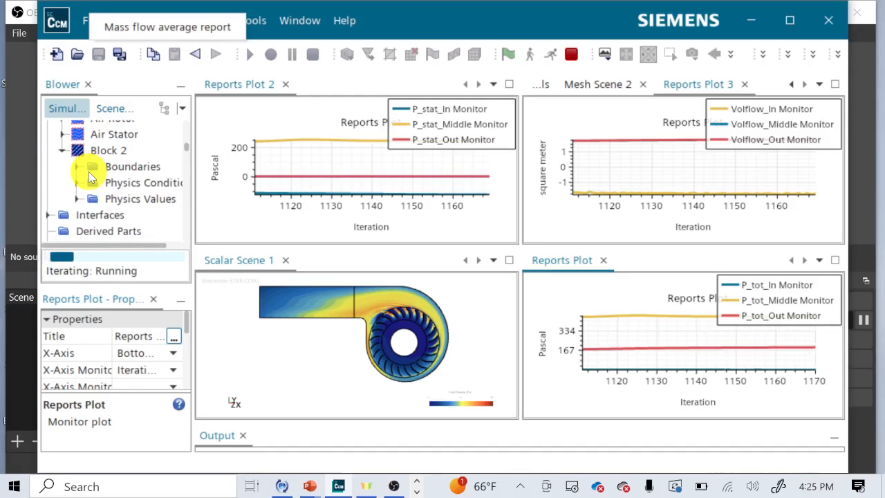
left_click(77, 198)
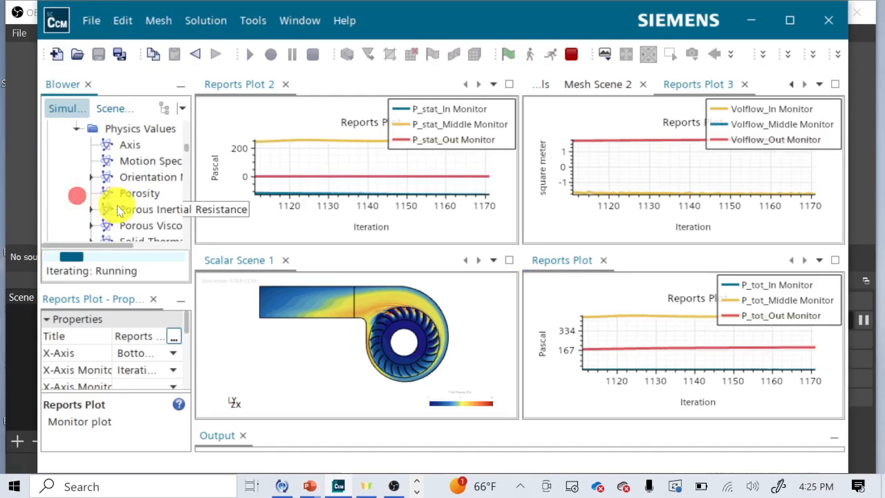
left_click(90, 208)
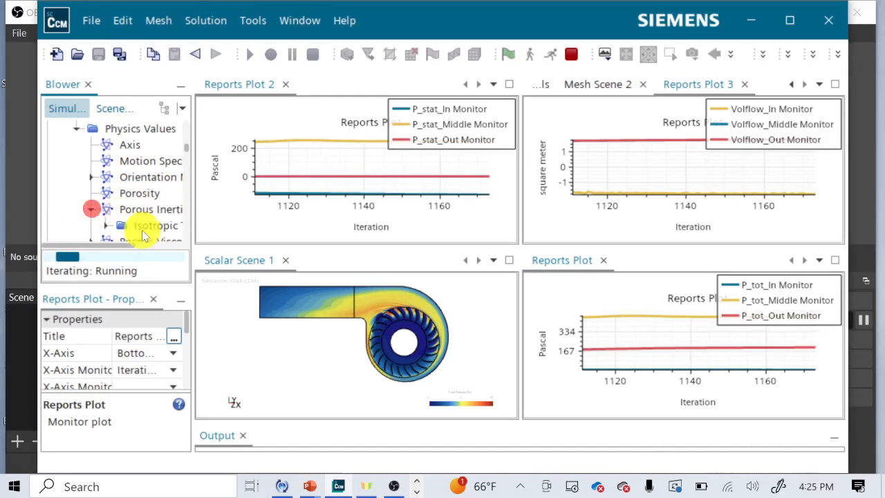
left_click(139, 227)
left_click(105, 225)
left_click(136, 233)
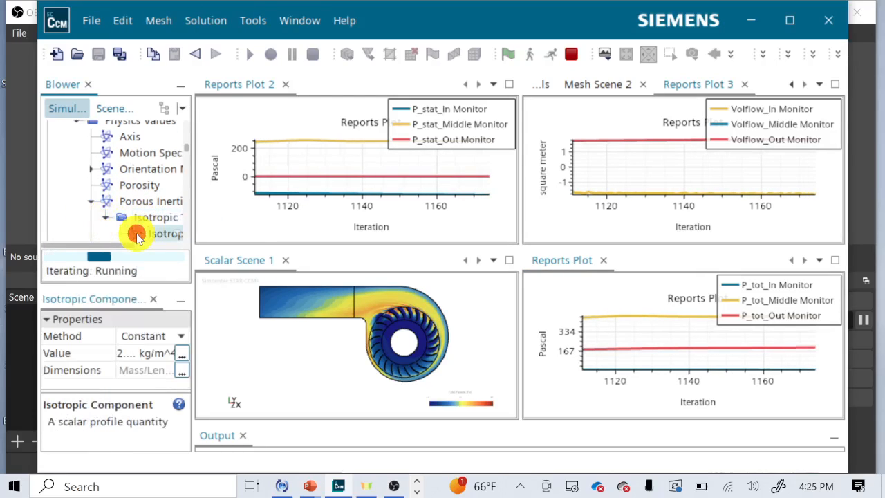
left_click(145, 350)
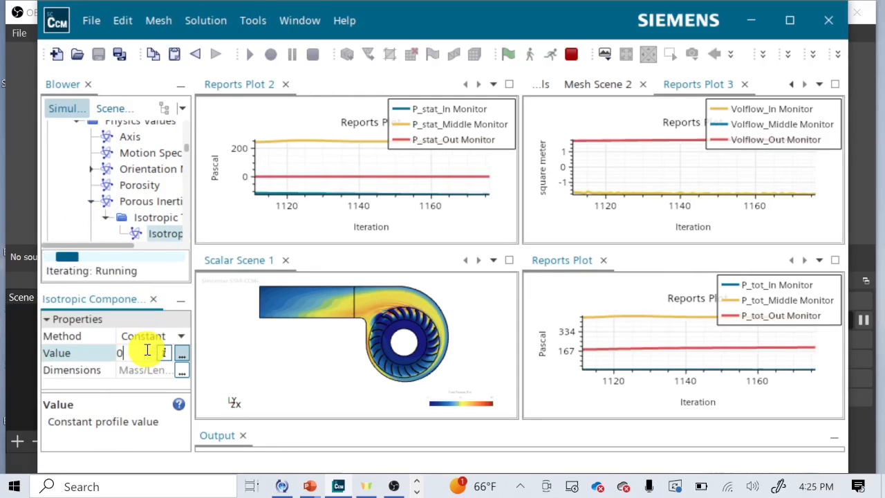
key("Return")
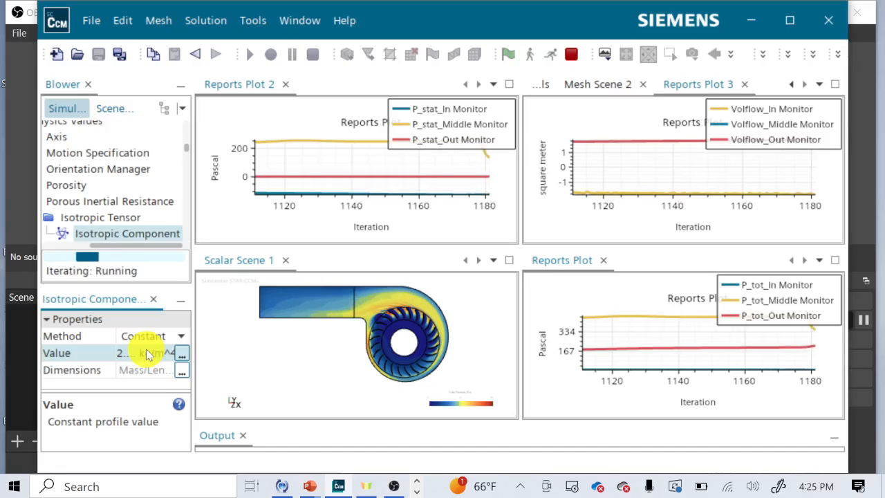
- Move the legends of Reports Plot 2, Reports Plot 3 and Reports Plot to each plot's lower-left corner, clear of the curves' ends
left_click(457, 147)
mouse_move(457, 147)
left_mouse_down()
mouse_move(265, 233)
mouse_move(459, 145)
left_mouse_up()
left_click_drag(779, 143, 611, 228)
left_click_drag(760, 283, 583, 359)
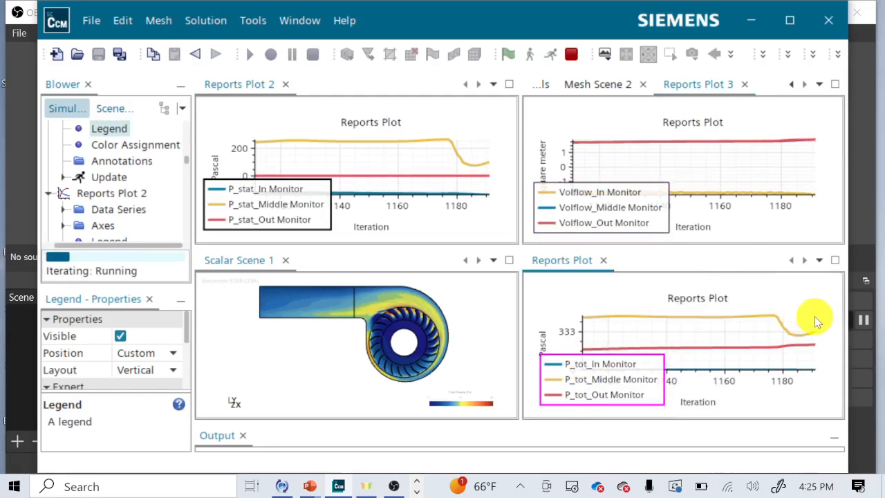
mouse_move(777, 346)
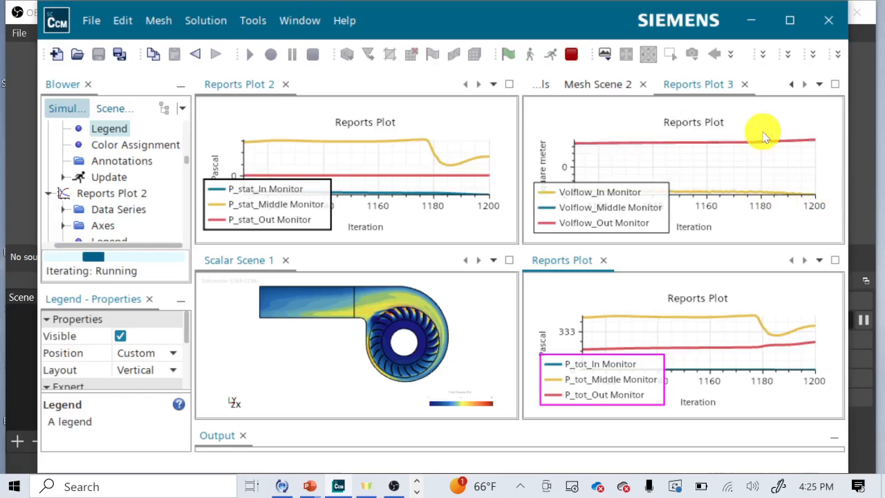
- Group Reports Plot 3, Reports Plot 2, Scalar Scene 1 and Reports Plot as tabs in one full-width pane
left_click(719, 83)
left_click_drag(664, 88, 530, 64)
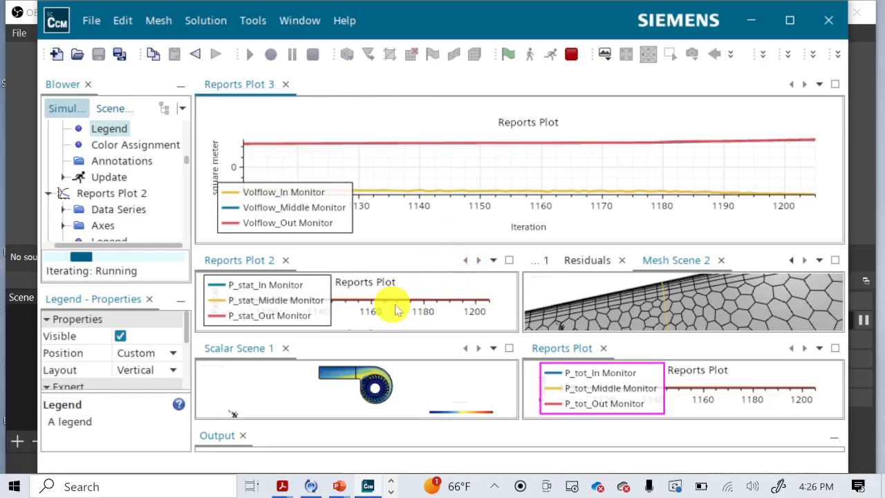
left_click(253, 260)
left_click_drag(290, 179, 316, 85)
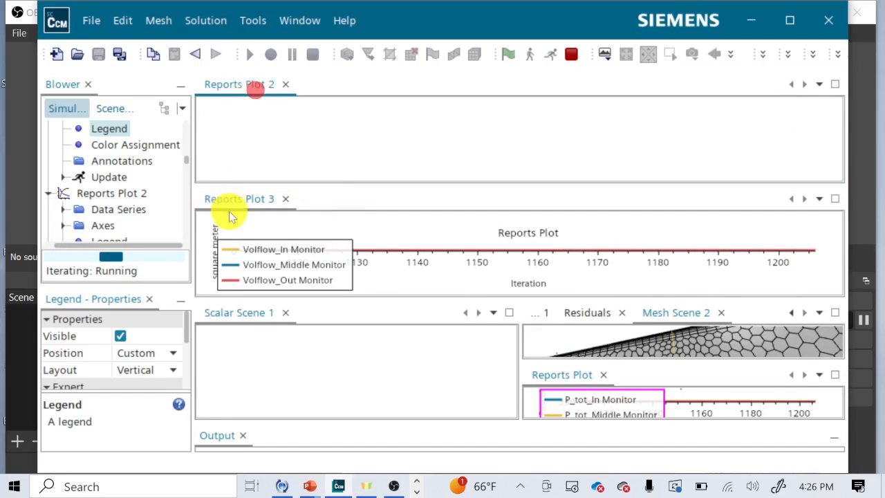
left_click_drag(245, 200, 257, 237)
left_click(252, 254)
left_click_drag(316, 105, 363, 84)
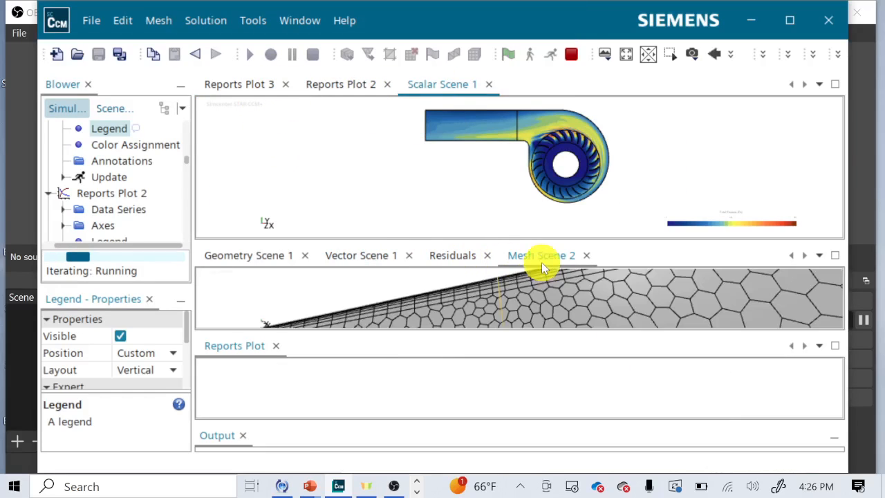
left_click_drag(234, 348, 473, 84)
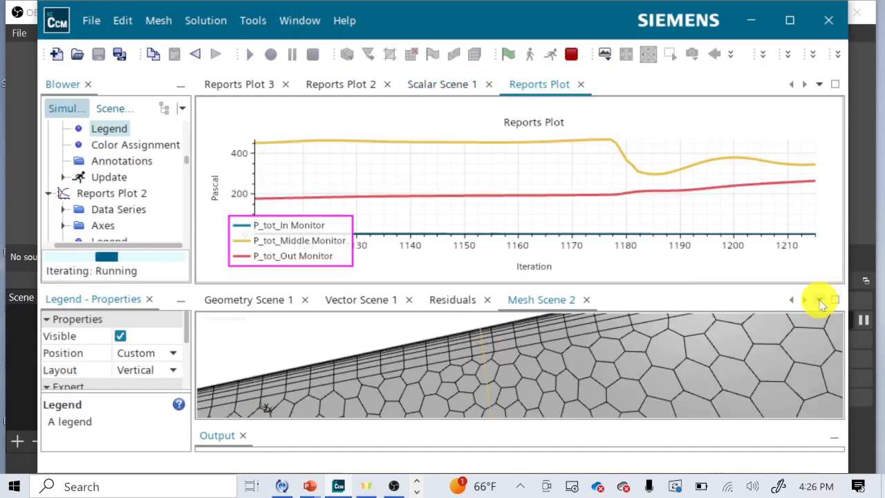
- Close Geometry Scene 1, Vector Scene 1, Residuals and Mesh Scene 2 so the report plots fill the view
left_click(819, 301)
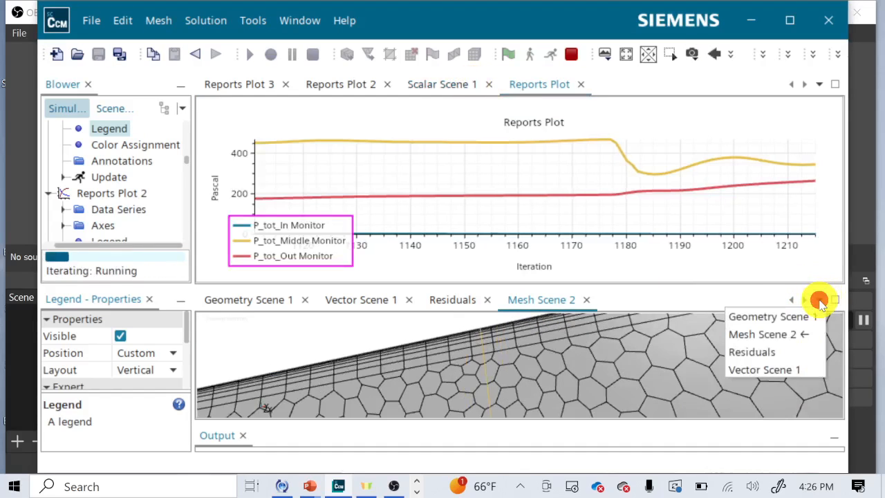
left_click(693, 295)
left_click(305, 300)
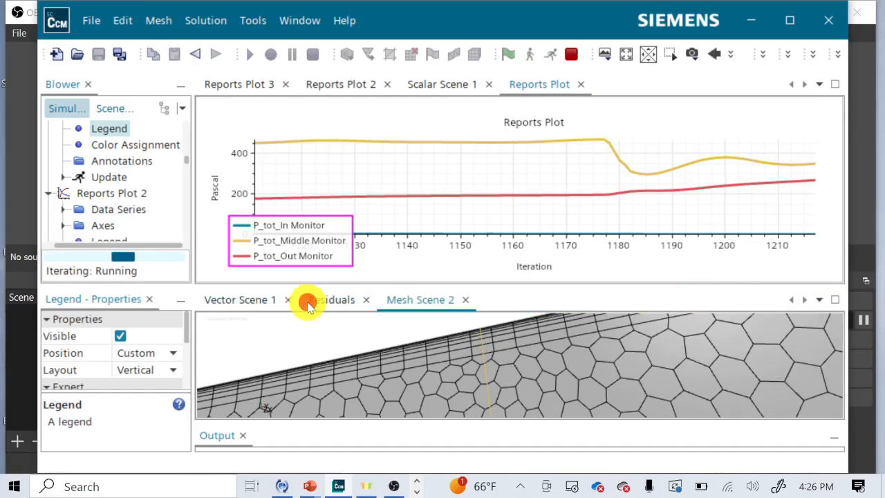
left_click(288, 300)
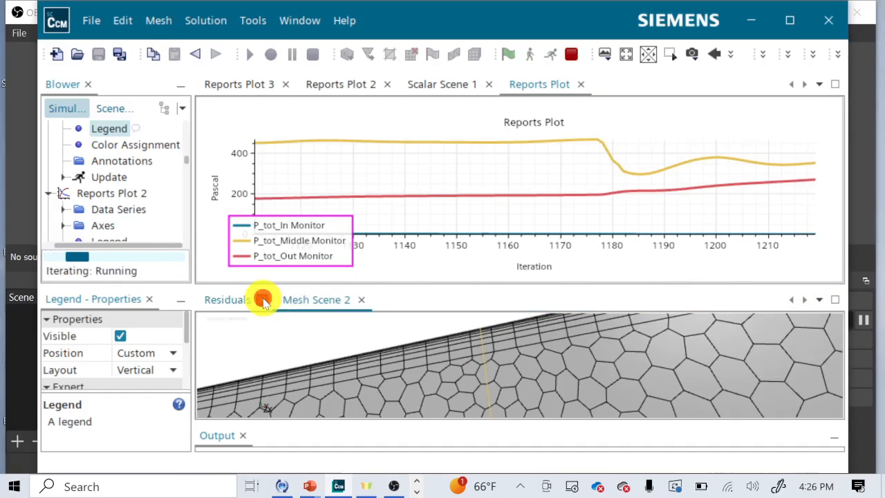
left_click(283, 301)
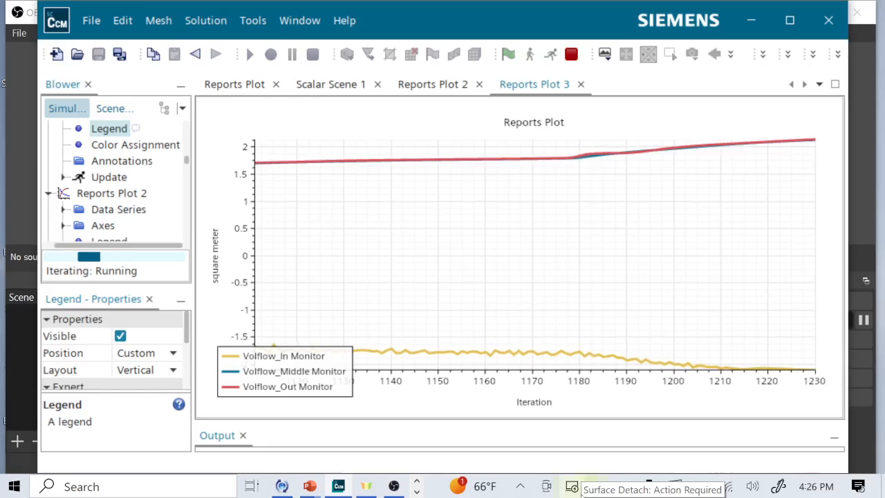
- Move the Reports Plot 3 legend into the empty space between the outlet and inlet volume flow curves
left_click(316, 369)
left_click_drag(310, 350, 340, 251)
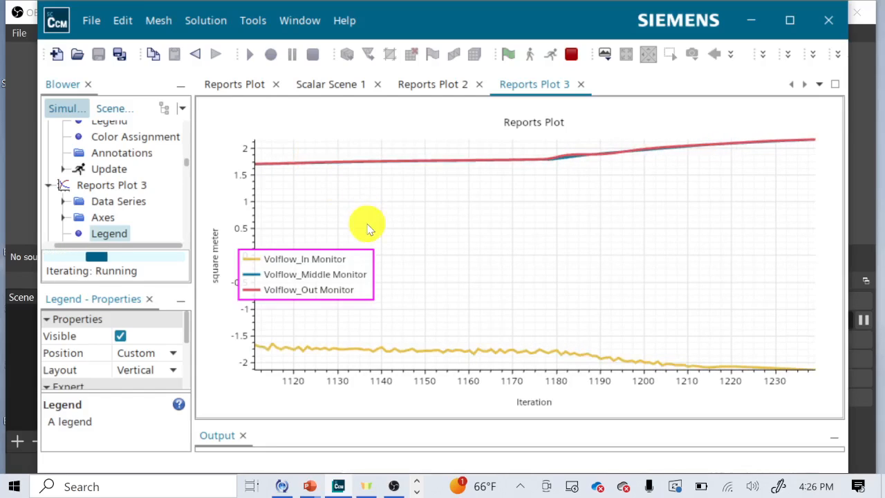
left_click_drag(327, 260, 352, 240)
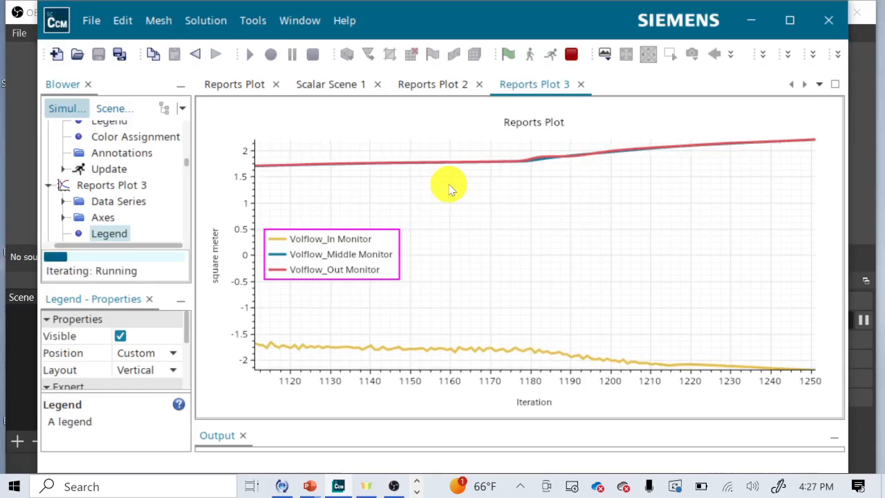
- Check the isotropic component value of Block 2's Porous Inertial Resistance in the simulation tree
scroll(130, 181, "down", 3)
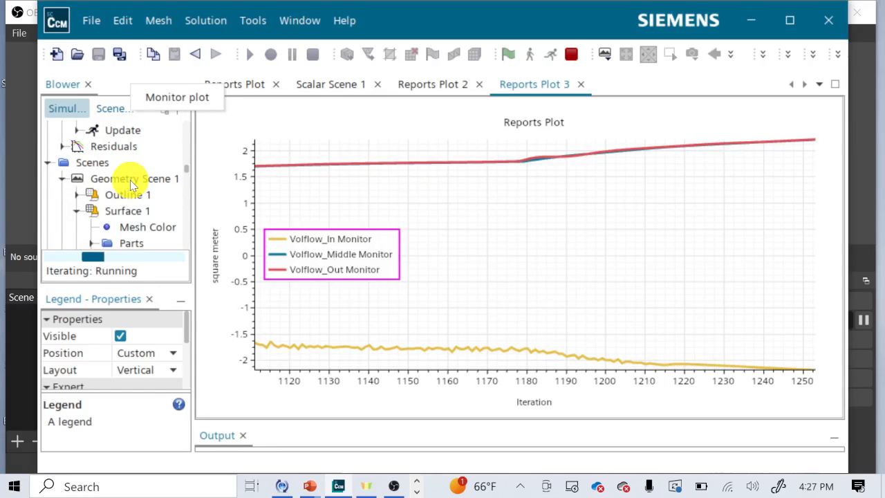
scroll(130, 181, "up", 6)
scroll(130, 181, "up", 3)
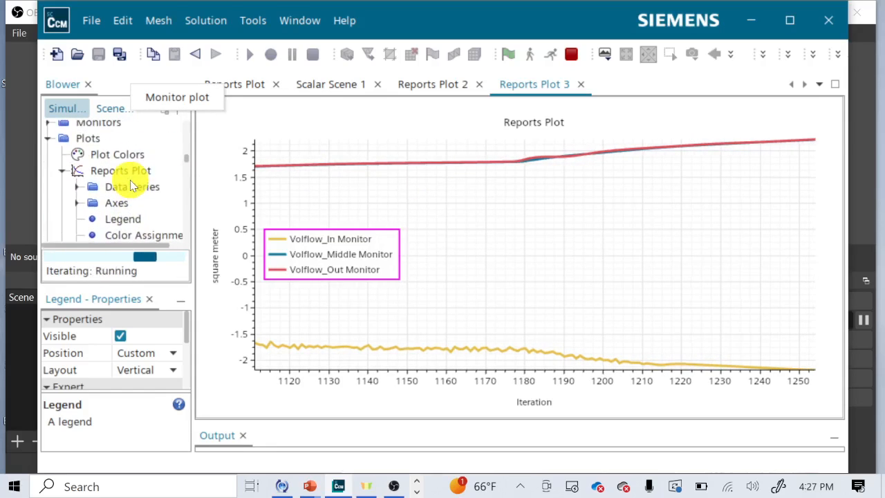
double_click(130, 182)
scroll(130, 181, "up", 2)
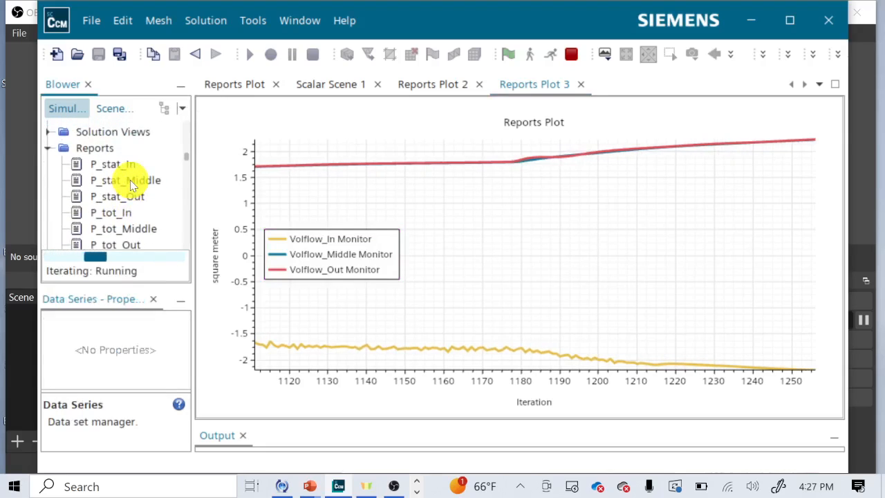
scroll(131, 183, "down", 5)
scroll(131, 183, "up", 7)
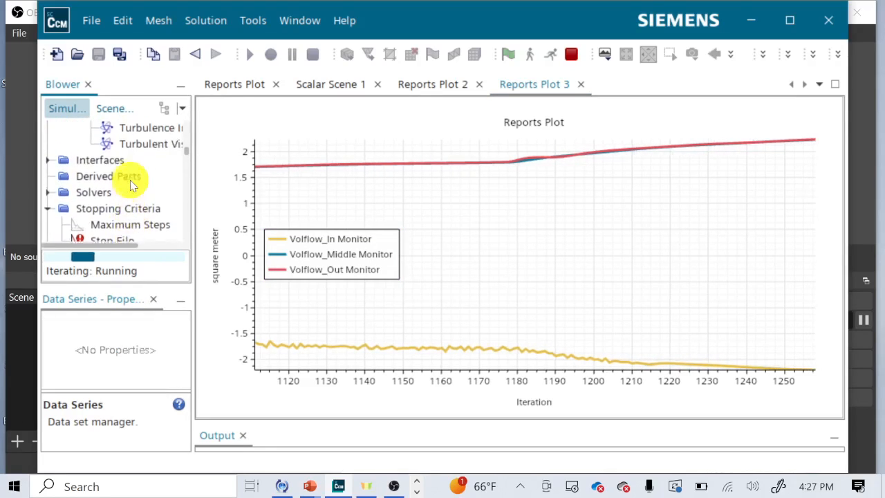
scroll(130, 181, "up", 1)
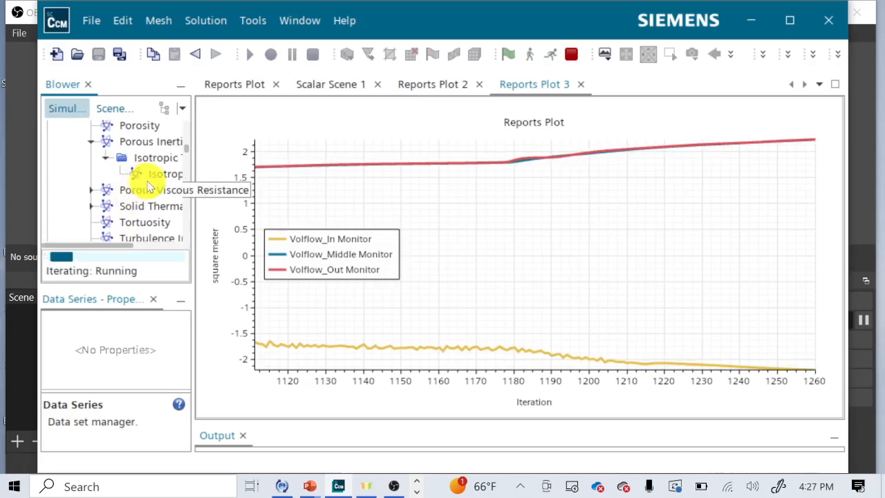
left_click(150, 176)
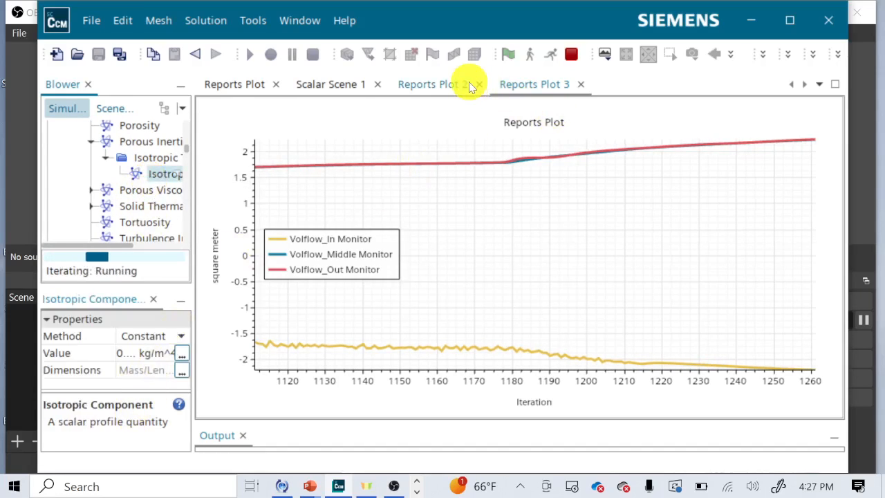
- View the static and total pressure plots and move the total pressure legend into the plot's lower-left corner
left_click(436, 85)
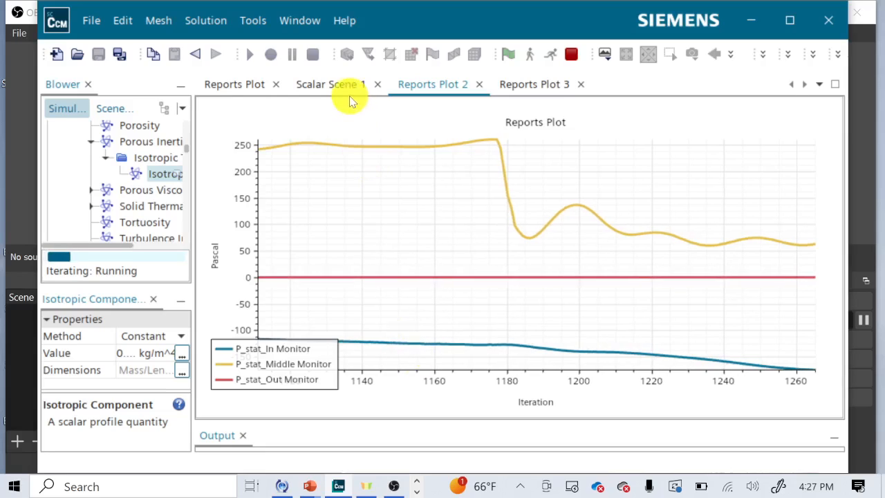
left_click(239, 84)
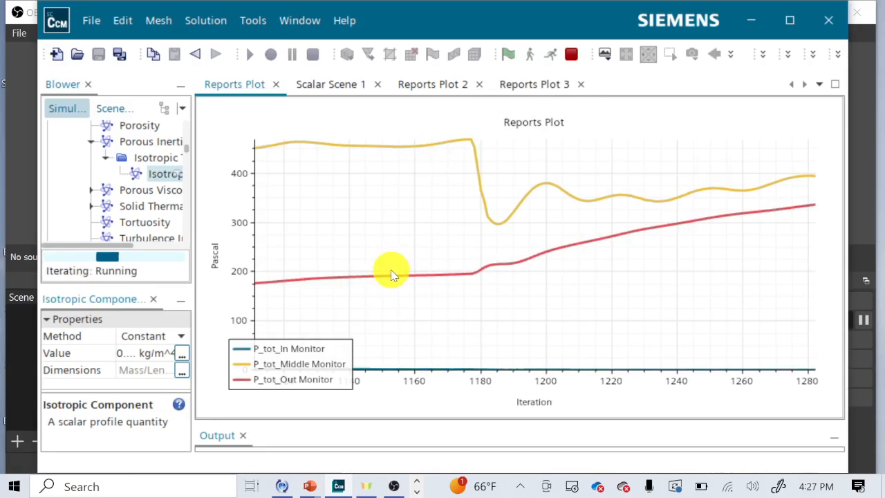
mouse_move(392, 273)
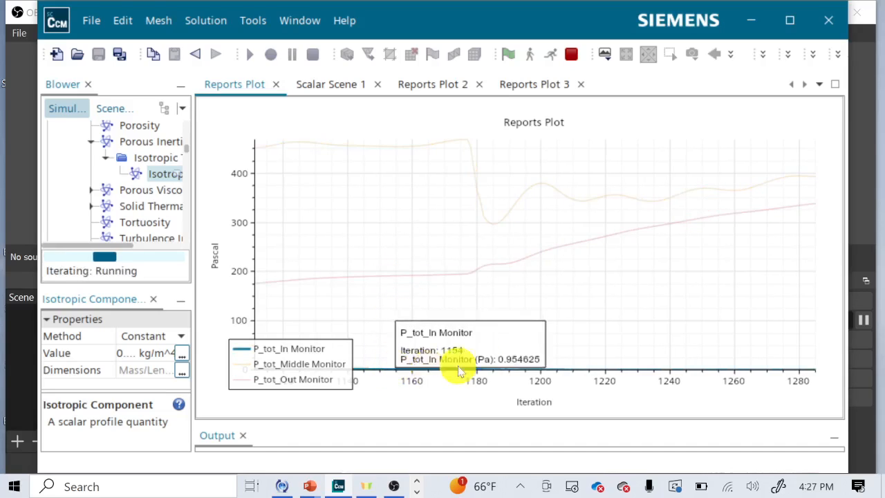
left_click_drag(265, 344, 247, 359)
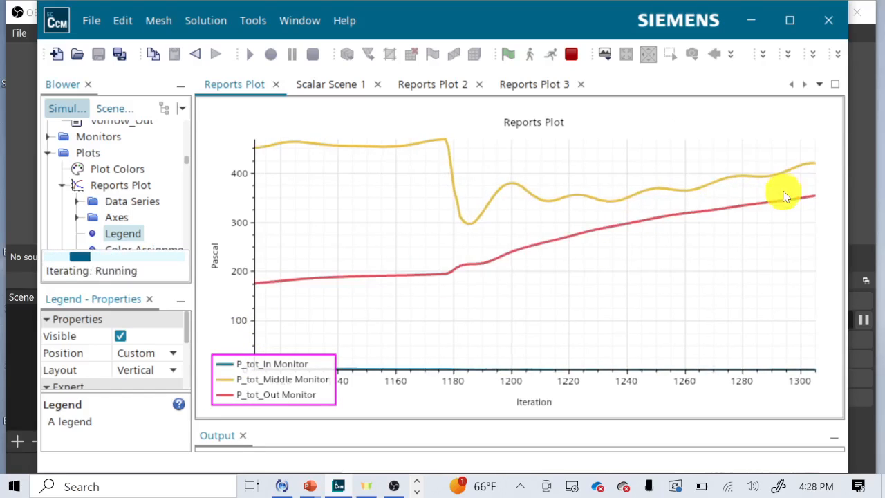
- Examine the P_tot_Middle curve before and after the resistance change, and compare it with the volume flow and static pressure plots
mouse_move(798, 177)
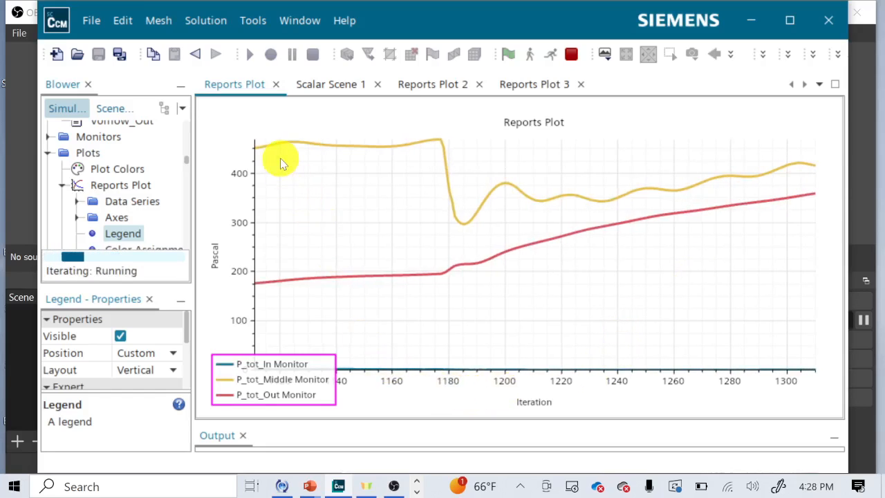
mouse_move(322, 152)
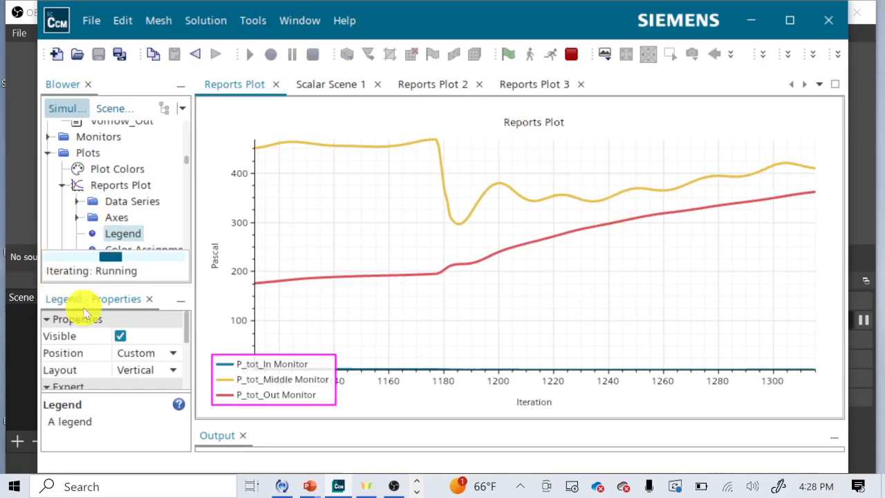
left_click(531, 83)
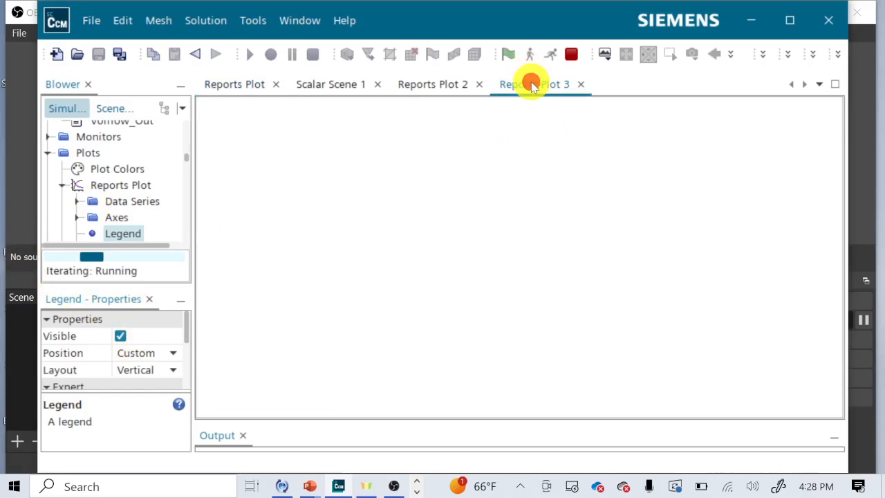
left_click(434, 84)
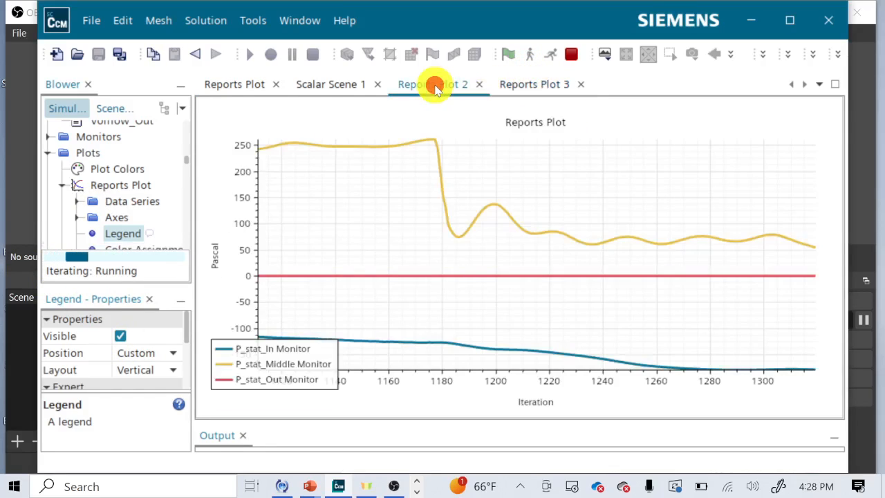
- Compare the static pressure plot, the total pressure scalar scene and the volume flow plot for the case without porous resistance
mouse_move(634, 351)
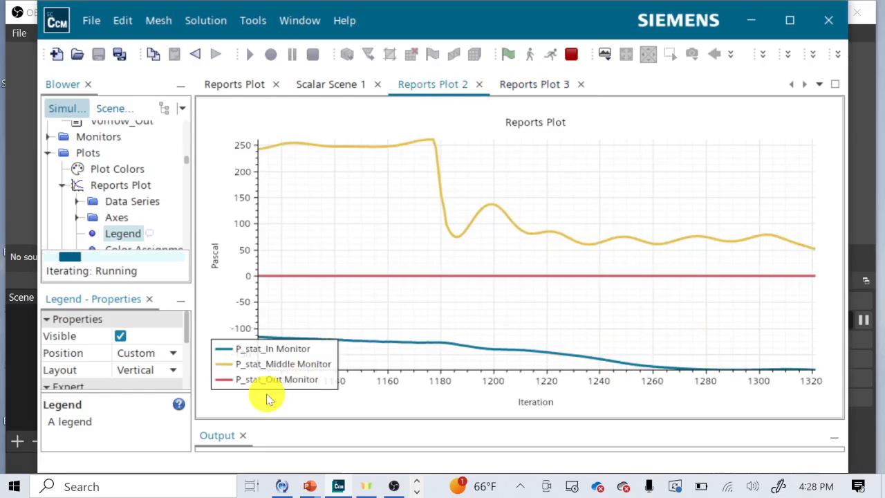
left_click(331, 84)
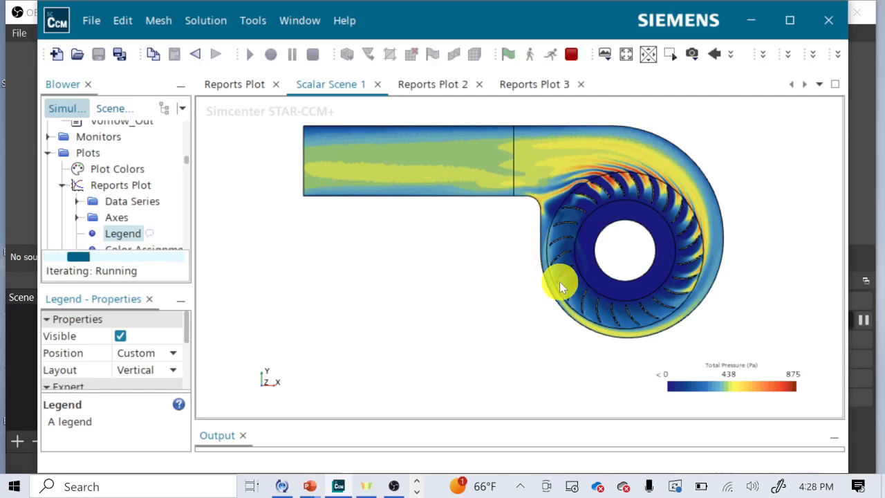
left_click(544, 85)
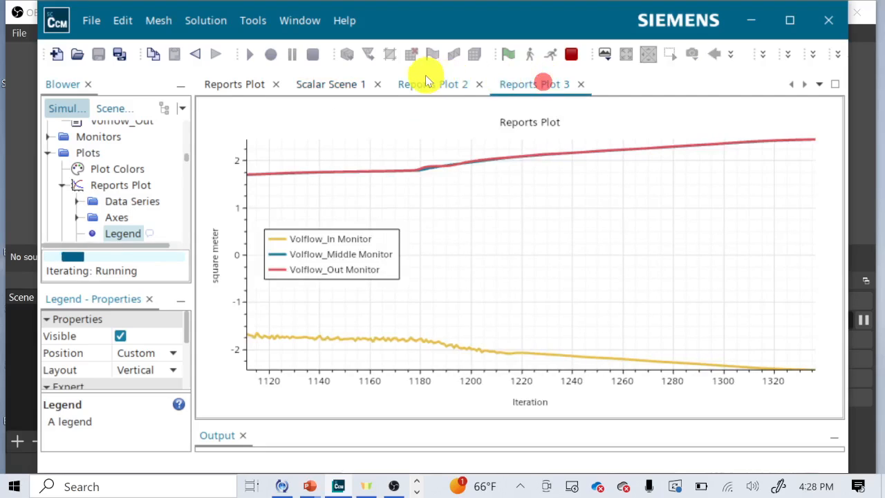
- Set the isotropic component of Block 2's Porous Inertial Resistance to 10 kg/m^4
scroll(120, 169, "up", 3)
scroll(120, 169, "up", 10)
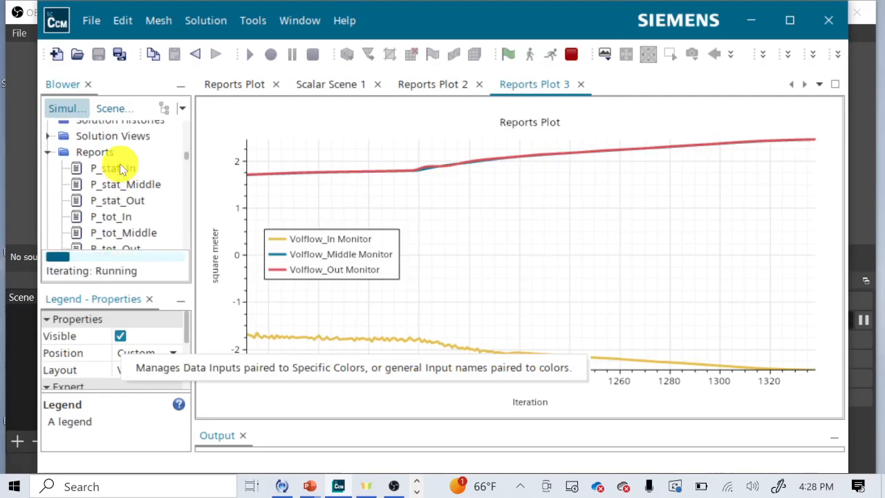
scroll(120, 166, "up", 3)
scroll(121, 162, "down", 1)
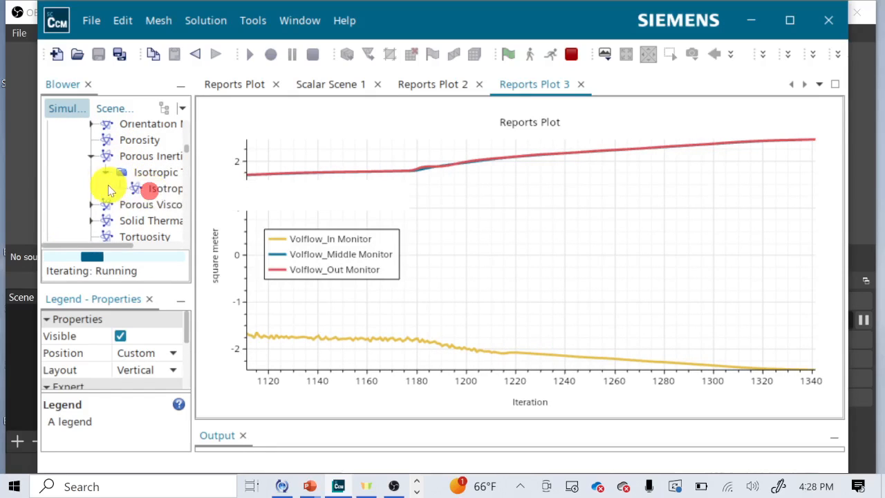
left_click(153, 204)
left_click(155, 189)
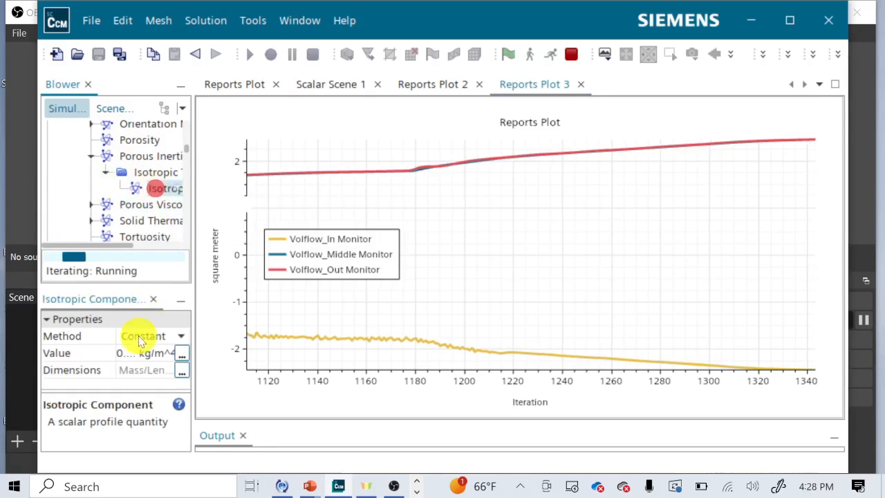
left_click(144, 354)
type("1")
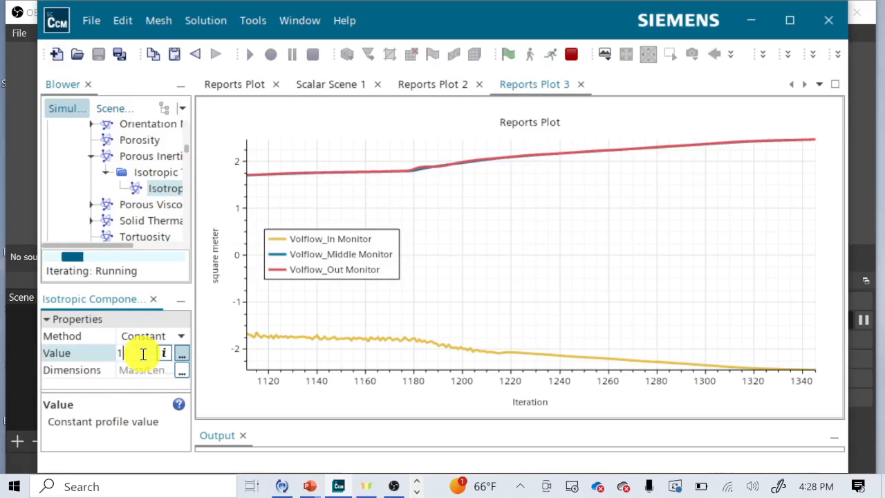
type("0")
key("Return")
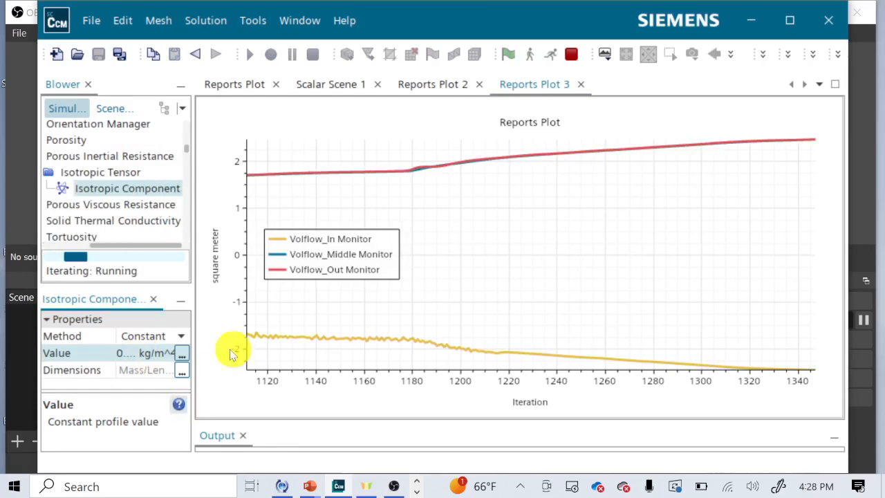
- Examine how the static pressures and volume flows respond to the increased porous inertial resistance
left_click(430, 85)
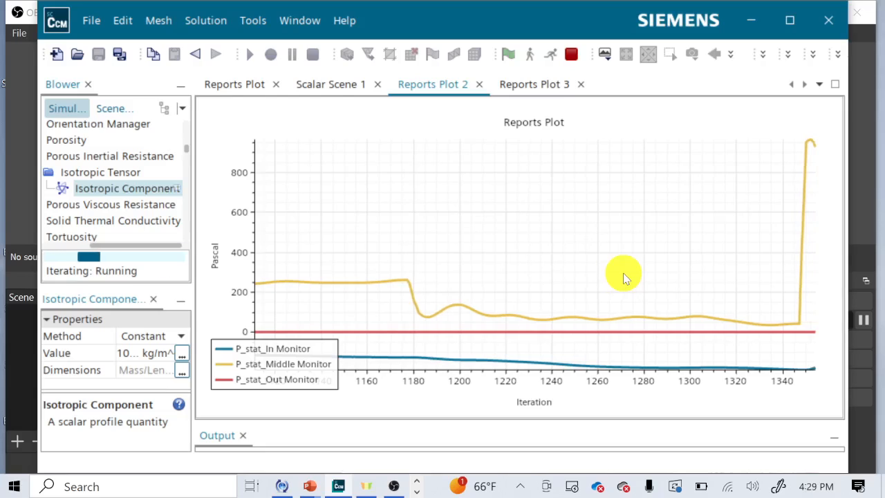
left_click(544, 86)
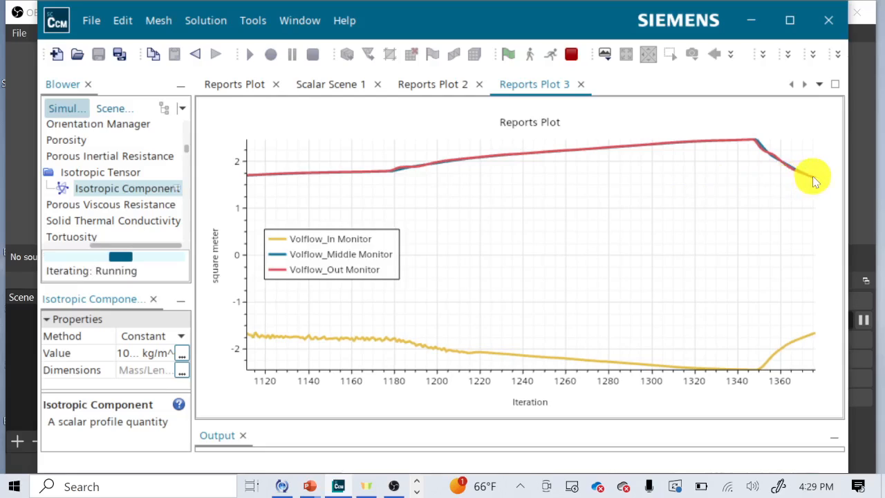
mouse_move(813, 181)
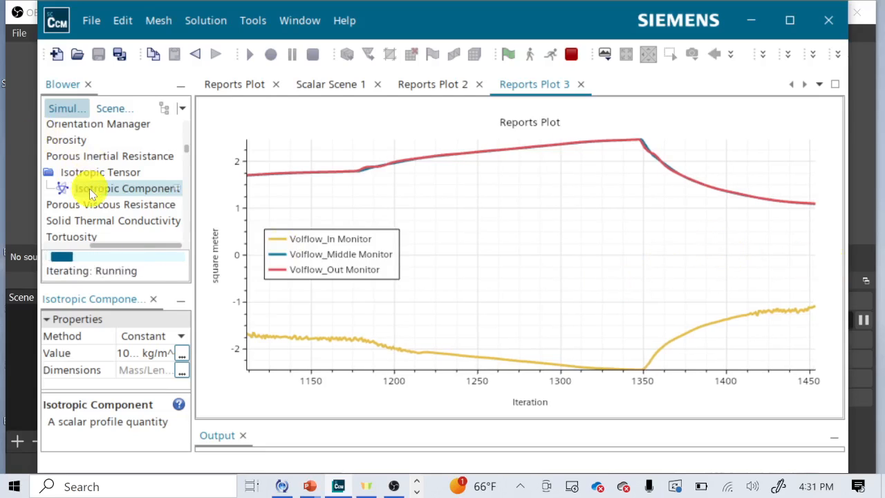
- Check the rotation rate of the Fan Reference Frame under the Reference Frames in the simulation tree
scroll(89, 188, "down", 10)
scroll(91, 193, "down", 10)
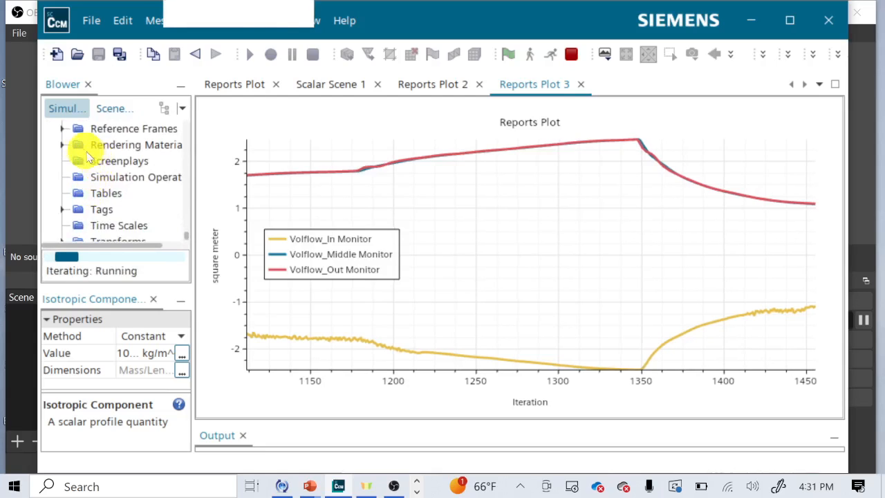
left_click(61, 127)
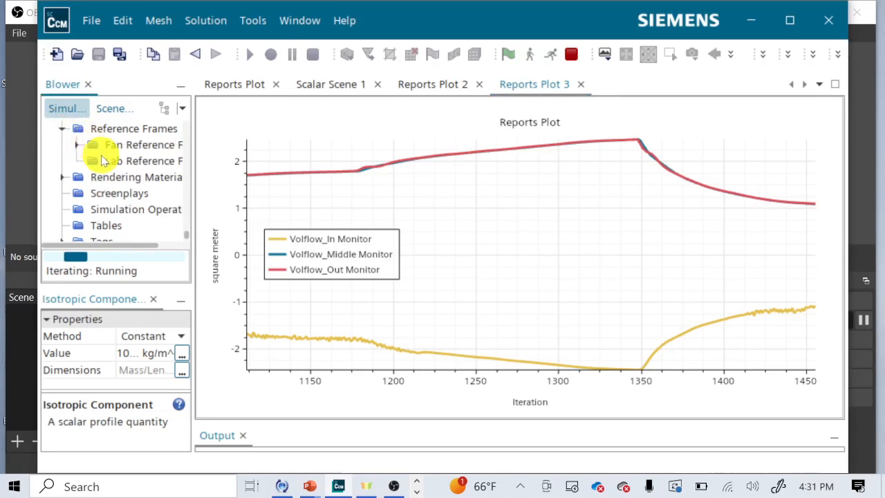
left_click(77, 144)
left_click(111, 161)
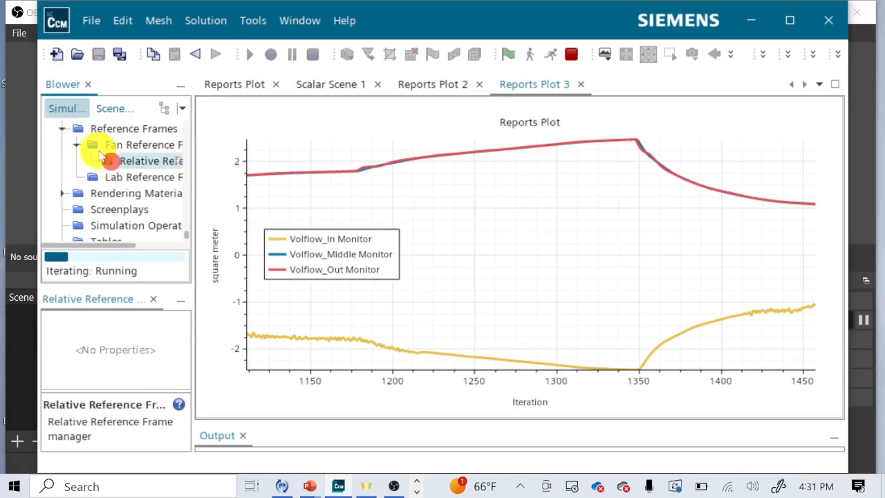
left_click(90, 144)
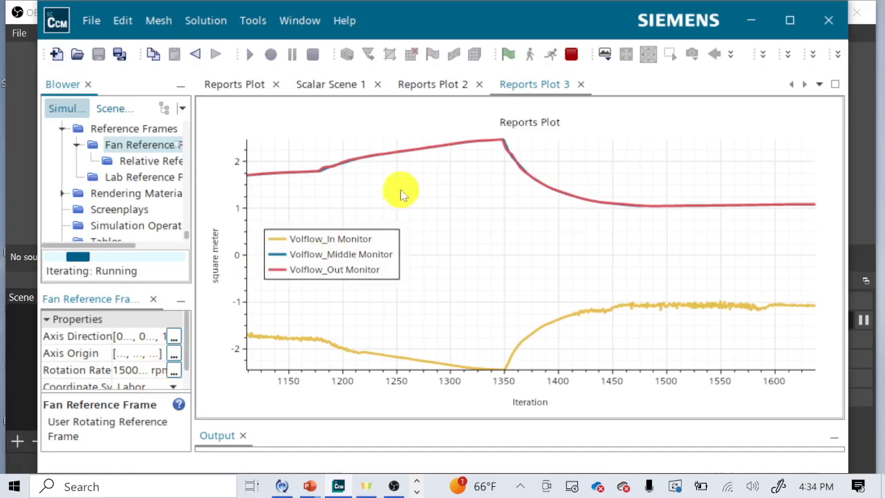
- Compare the static pressure plot, the total pressure scalar scene and the volume flow plot at the resistance of 10 kg/m^4
left_click(428, 82)
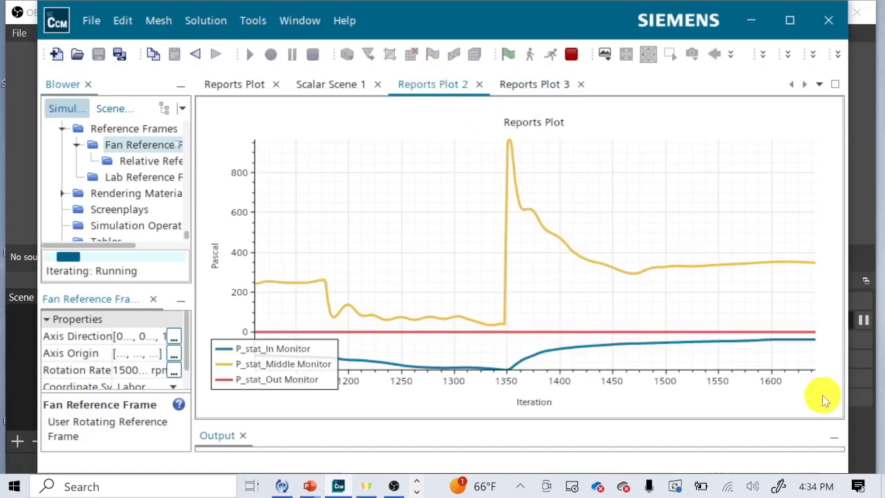
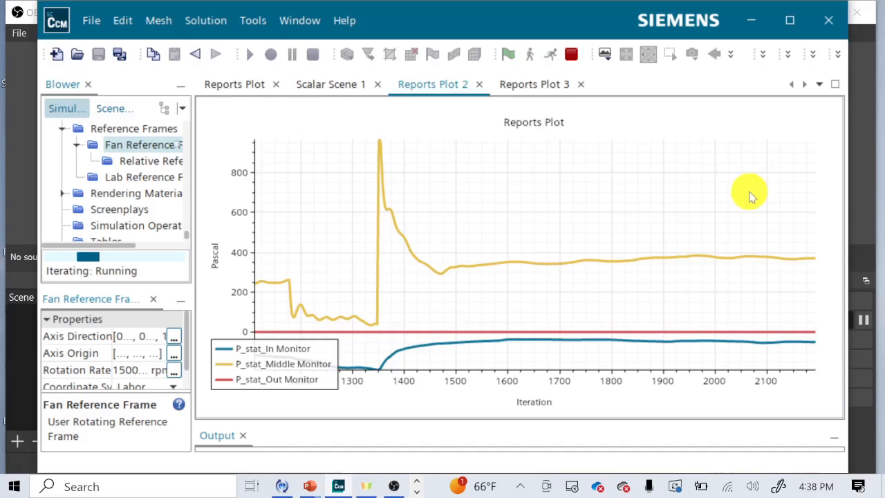
left_click(330, 88)
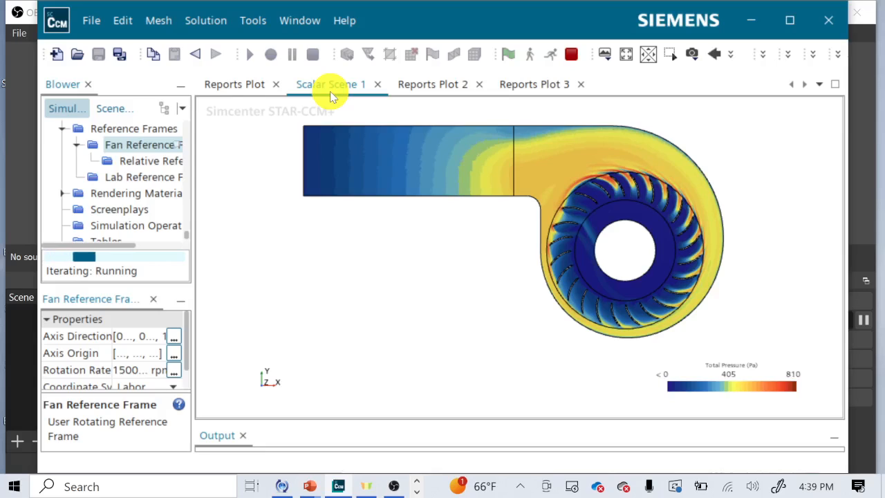
left_click(531, 86)
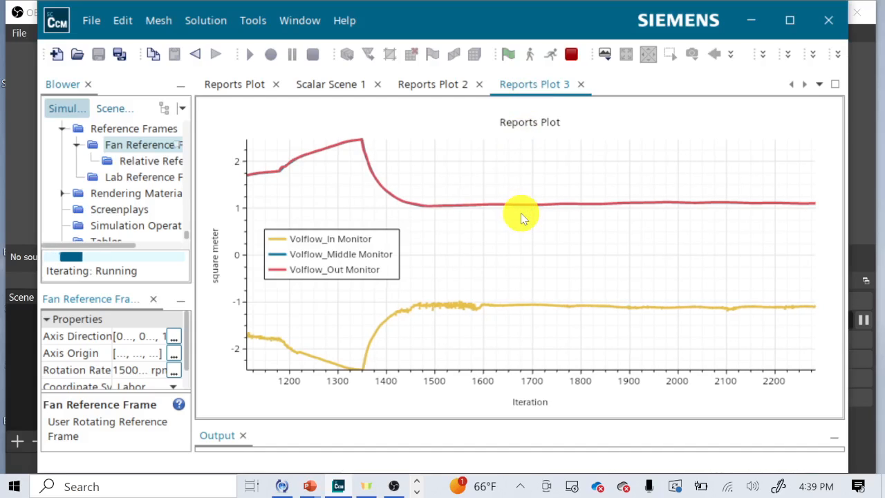
mouse_move(526, 213)
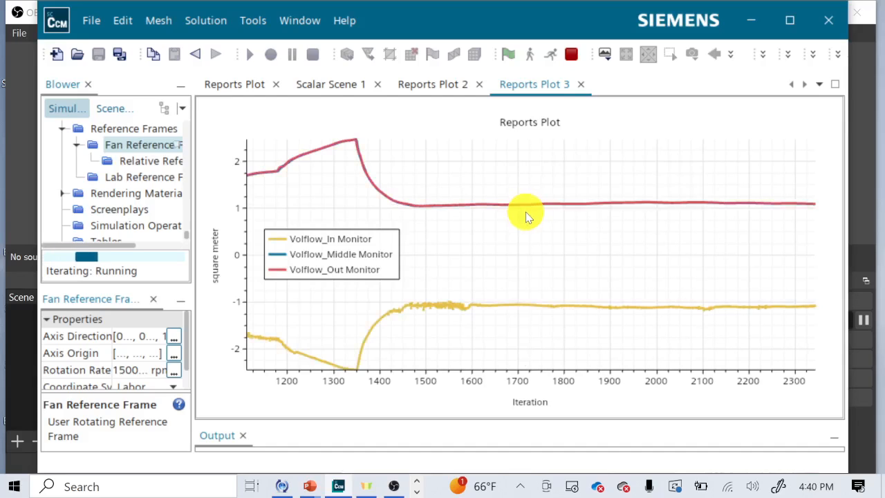
mouse_move(613, 209)
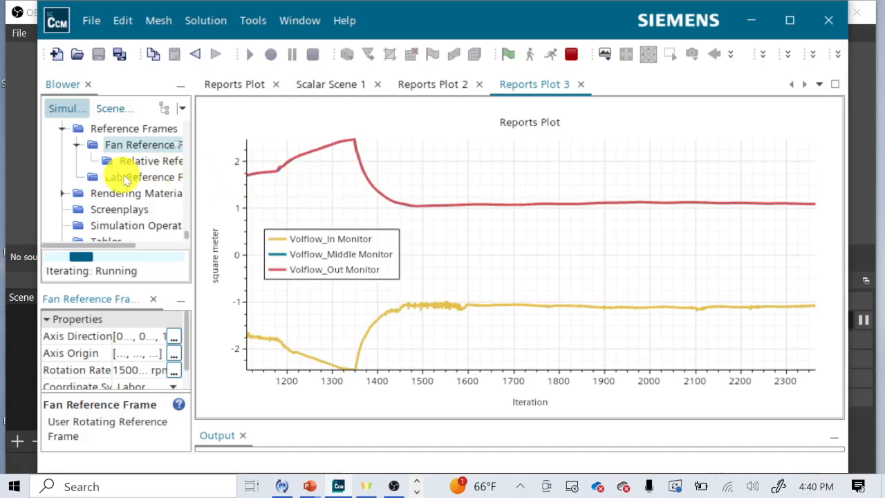
- Set the isotropic component of Block 2's Porous Inertial Resistance to 100 kg/m^4
scroll(132, 180, "up", 20)
scroll(88, 190, "up", 20)
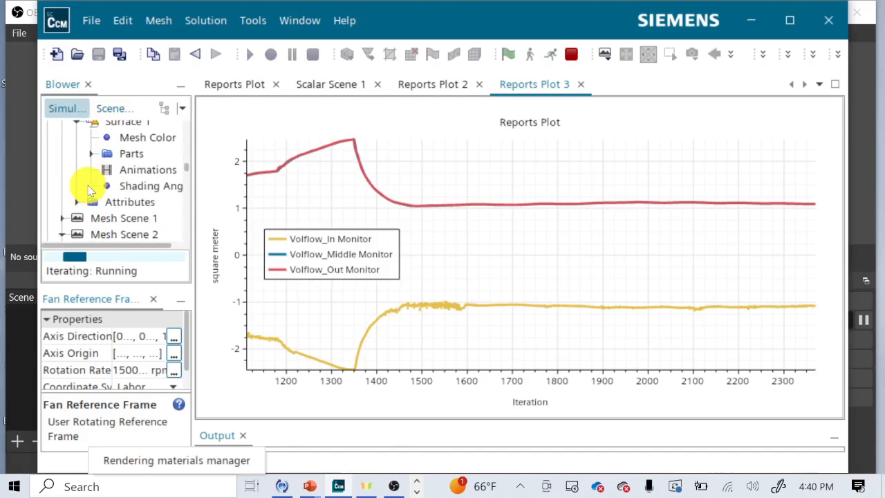
scroll(88, 190, "up", 15)
scroll(89, 190, "up", 20)
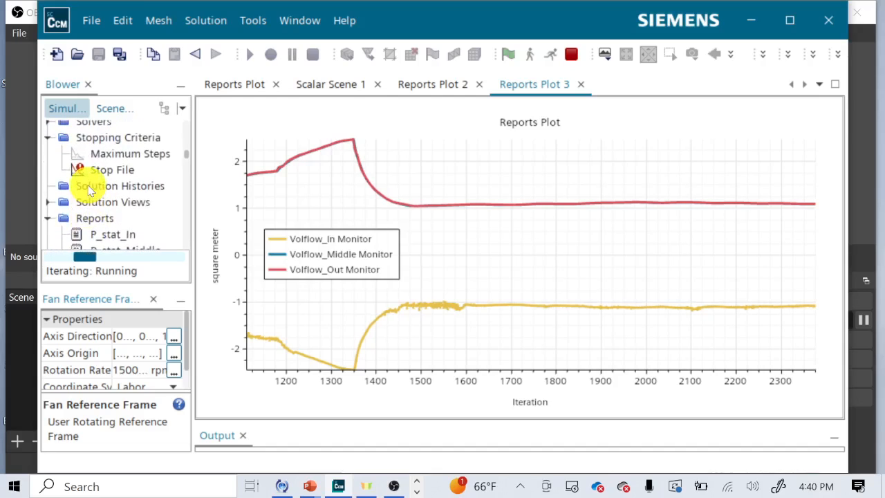
scroll(88, 190, "up", 15)
left_click(145, 158)
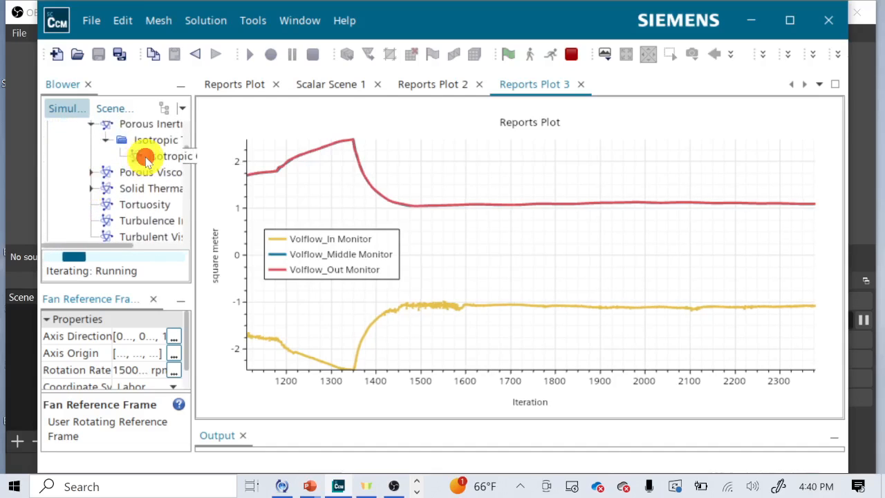
left_click(132, 352)
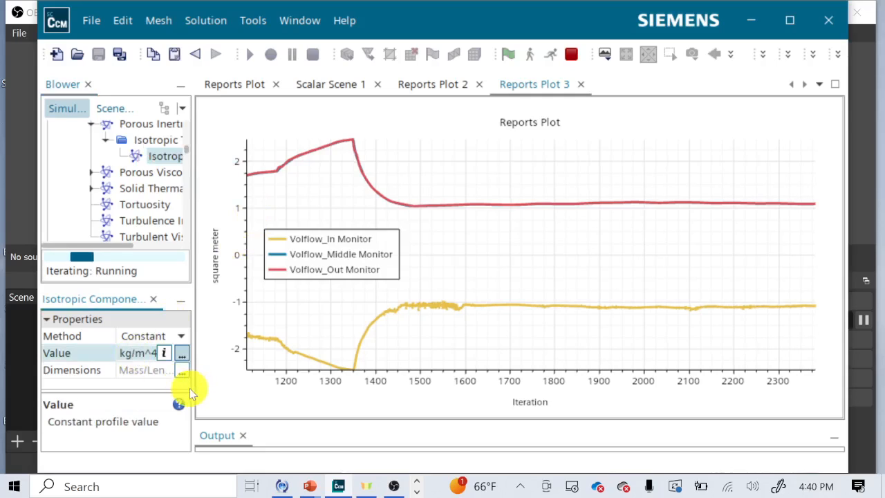
type("100")
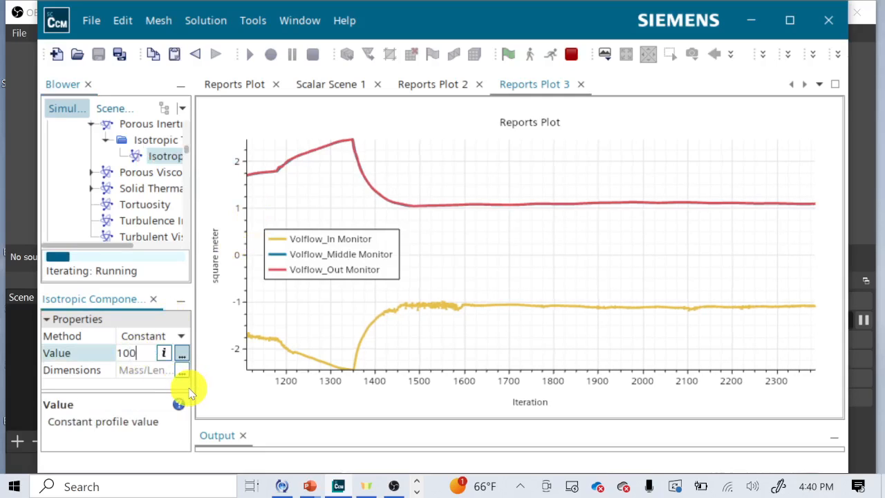
key("Return")
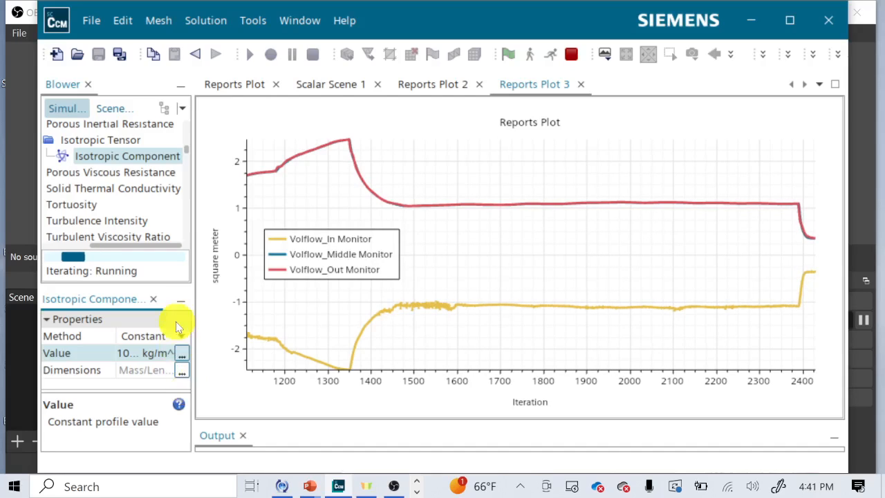
- View the total pressure scalar scene and inspect the latest section of the volume flow curves in Reports Plot 3 close up
left_click(318, 83)
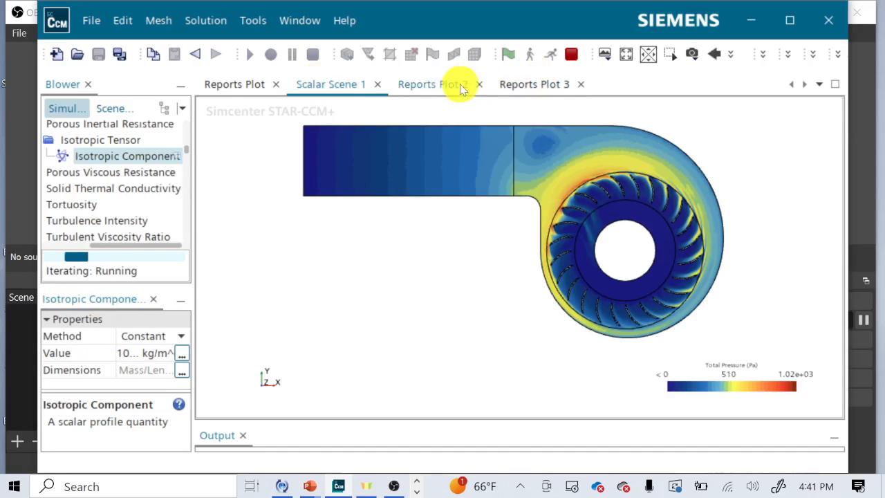
left_click(501, 83)
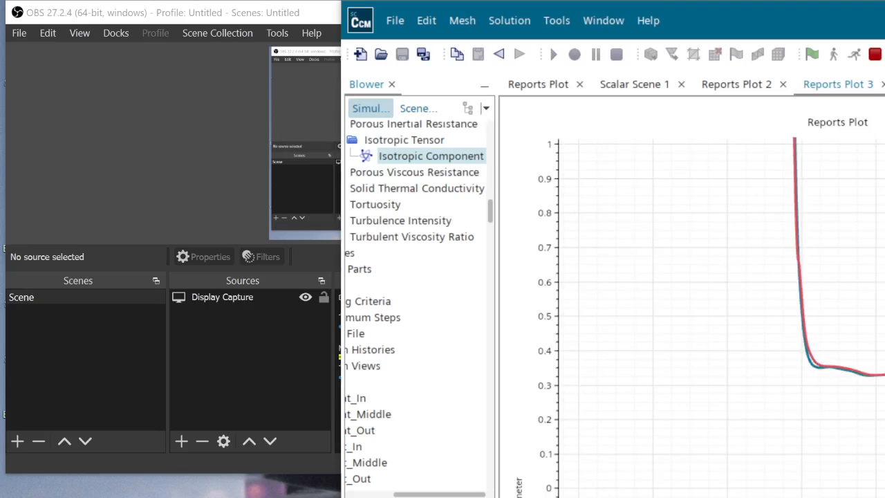
left_click(883, 440)
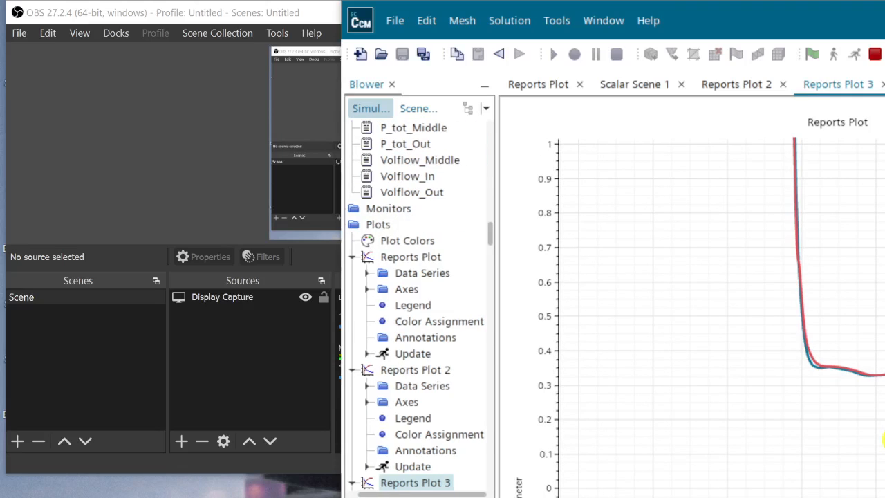
scroll(816, 448, "up", 3)
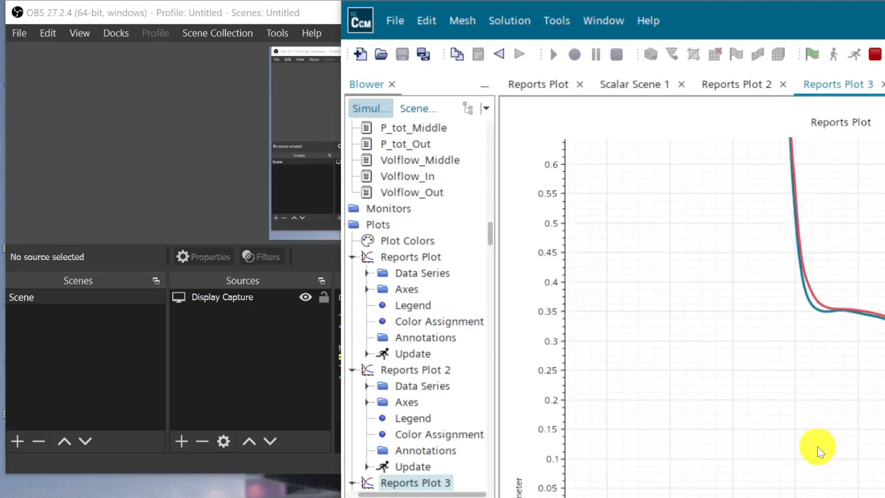
right_click_drag(818, 447, 567, 445)
right_click_drag(865, 484, 652, 497)
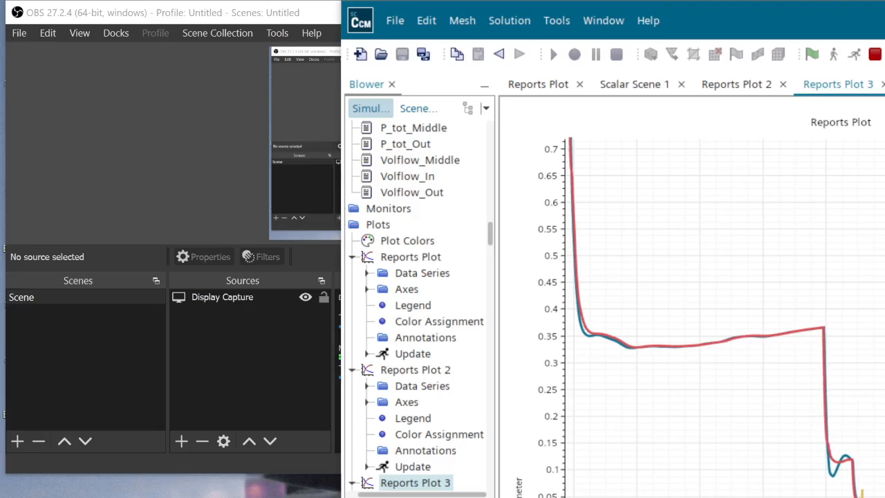
- Review the static and total pressure plots and the total pressure distribution in Scalar Scene 1
left_click(745, 89)
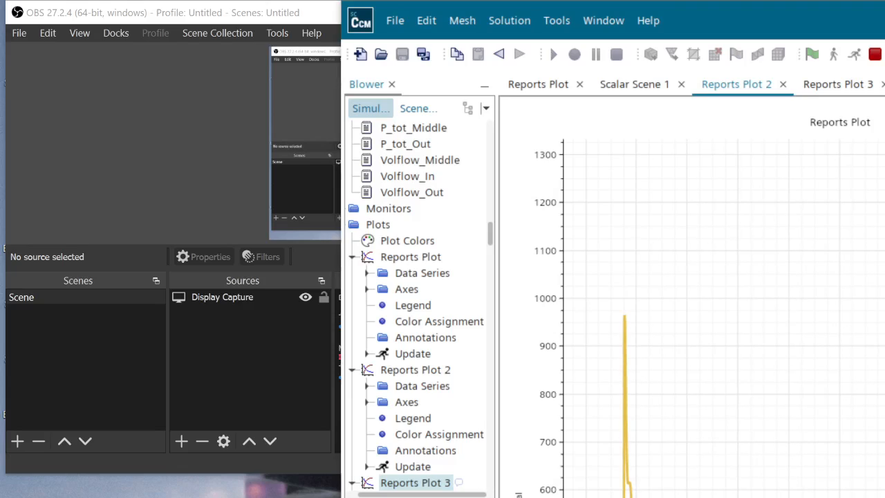
left_click(546, 84)
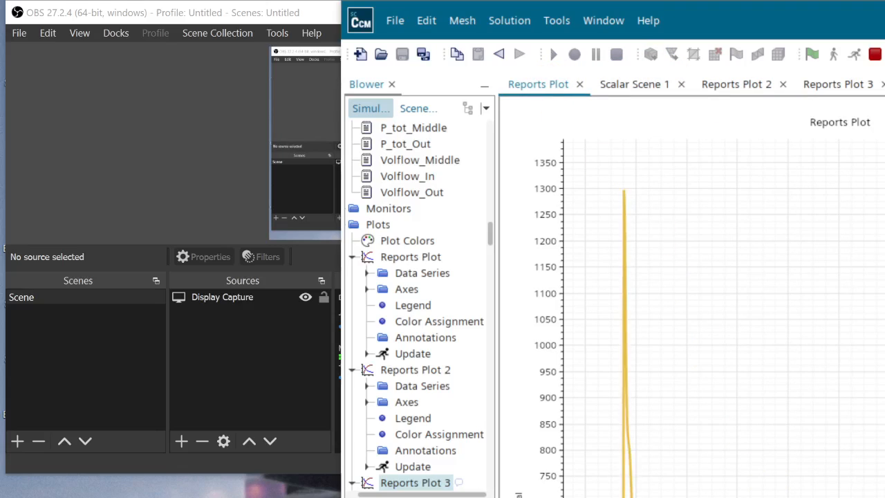
left_click(647, 89)
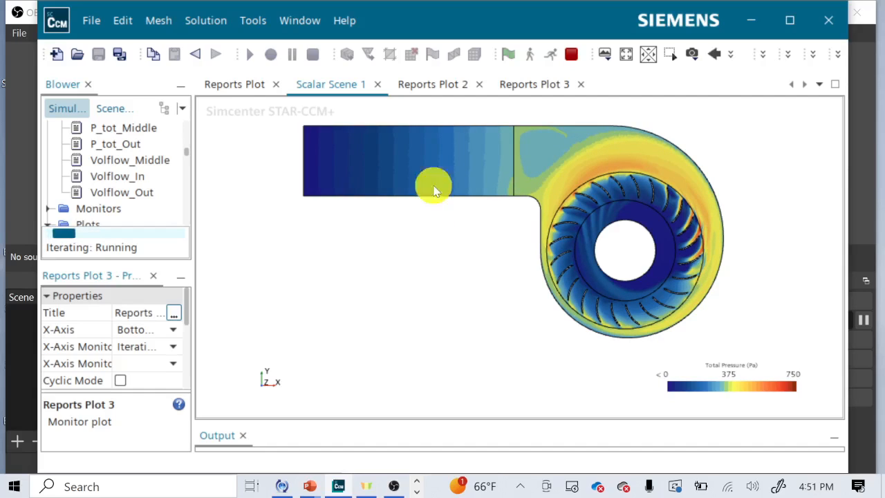
- Compare the static pressure curves in Reports Plot 2 with the total pressure distribution in Scalar Scene 1
left_click(421, 85)
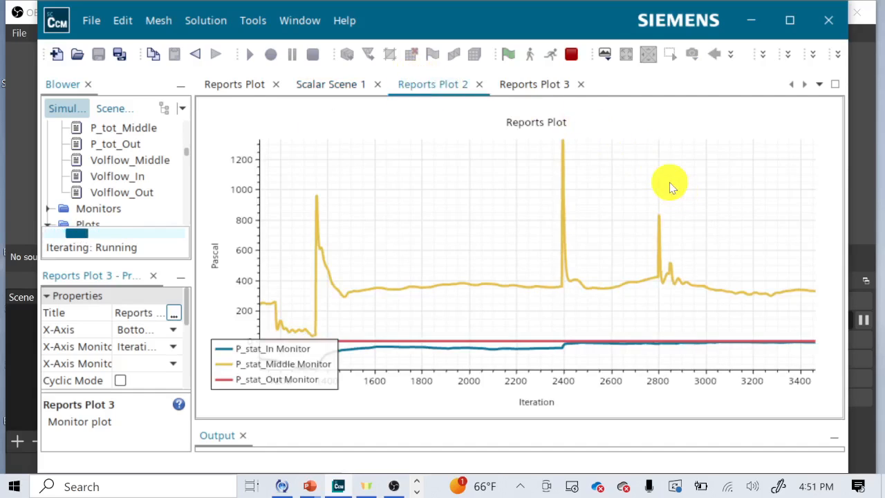
left_click(324, 86)
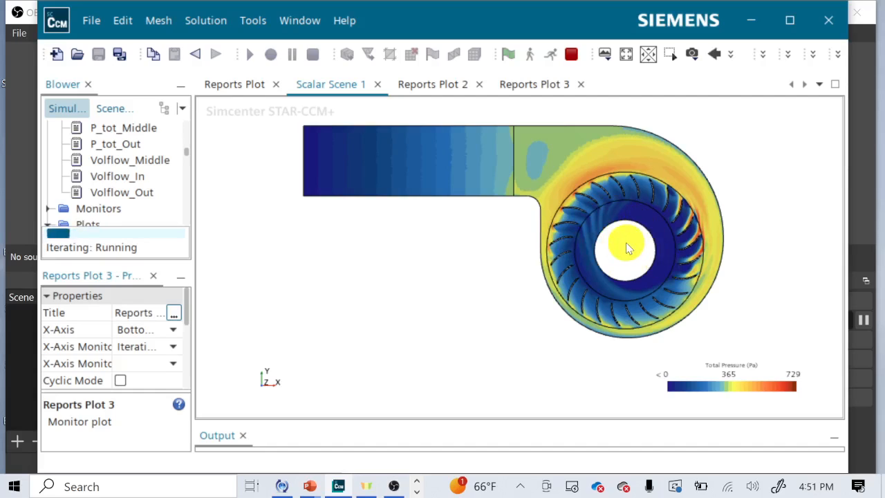
left_click(440, 84)
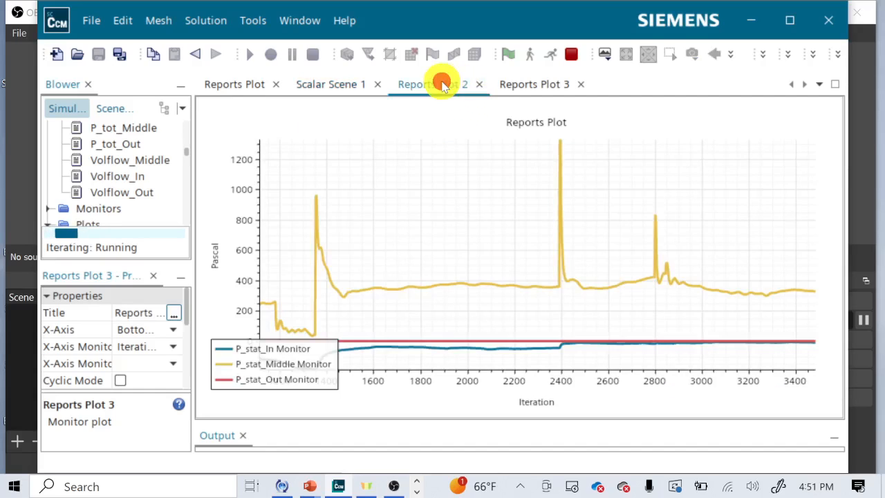
- Read the latest outlet volume flow from the Volflow_Out curve in Reports Plot 3
left_click(539, 92)
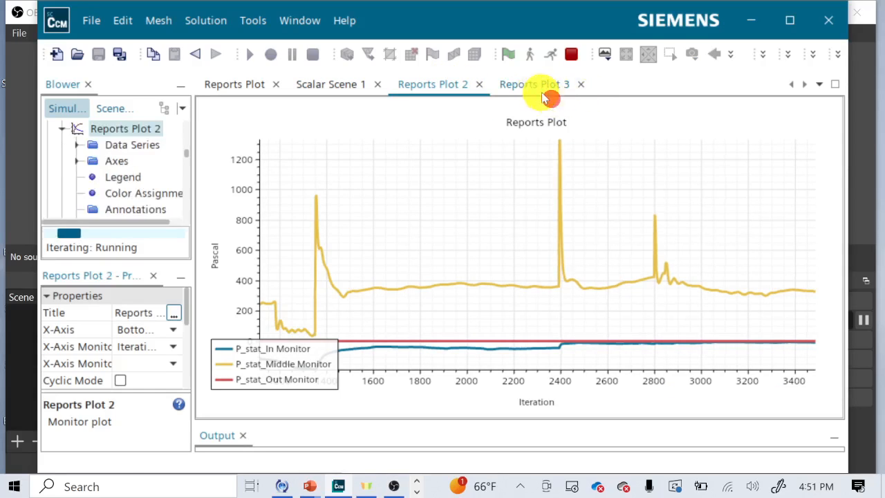
mouse_move(798, 263)
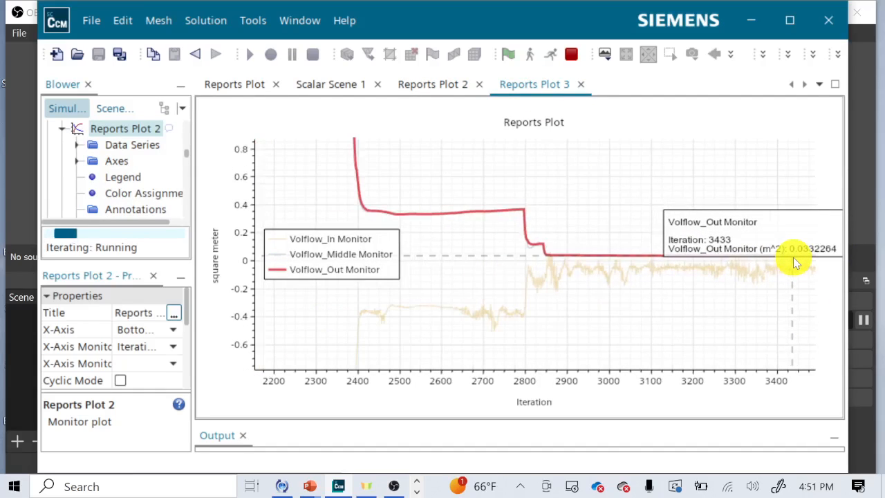
scroll(795, 263, "down", 5)
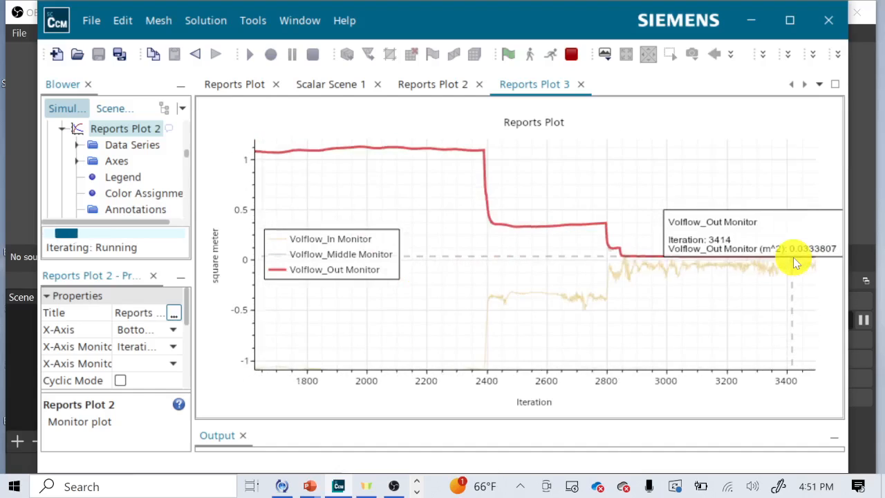
scroll(795, 263, "up", 1)
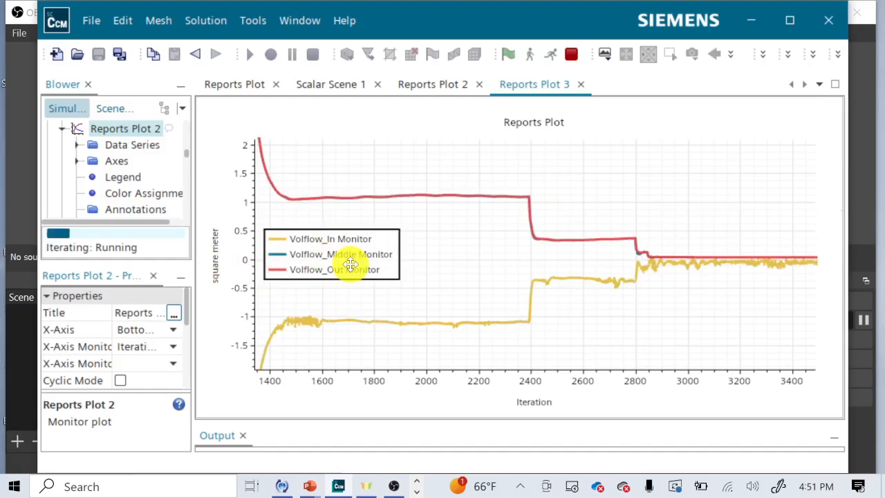
- Read the Volflow_Out values at the initial peak and along the plateaus of the earlier resistance settings in Reports Plot 3
mouse_move(299, 185)
scroll(299, 173, "down", 1)
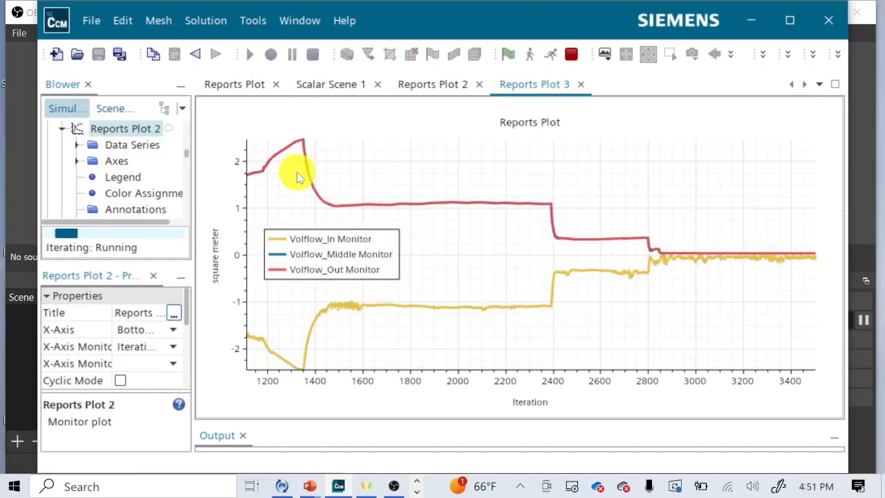
mouse_move(255, 174)
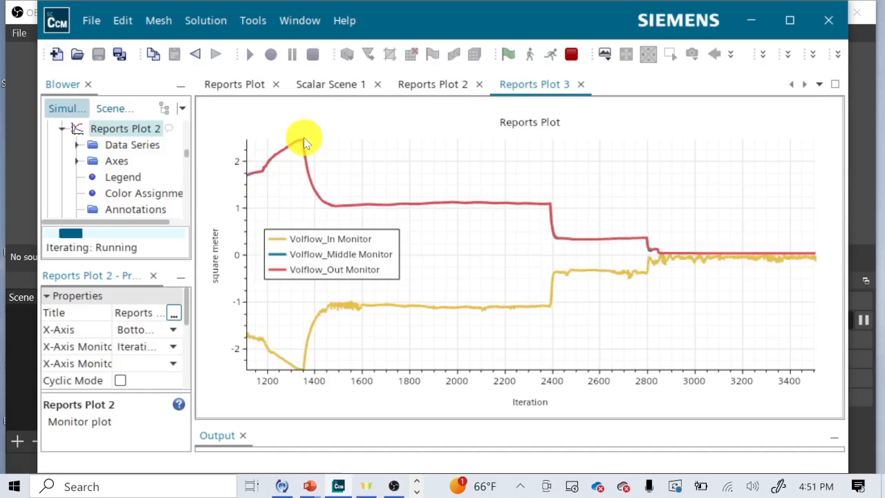
mouse_move(303, 141)
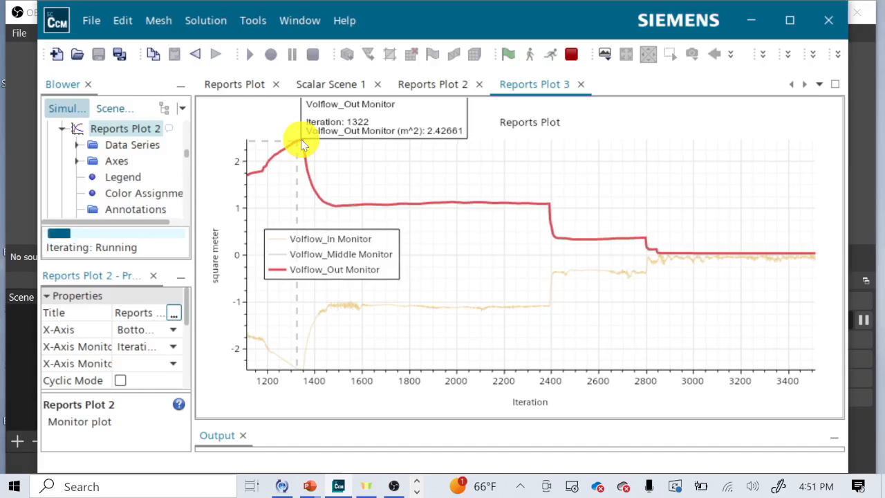
mouse_move(406, 204)
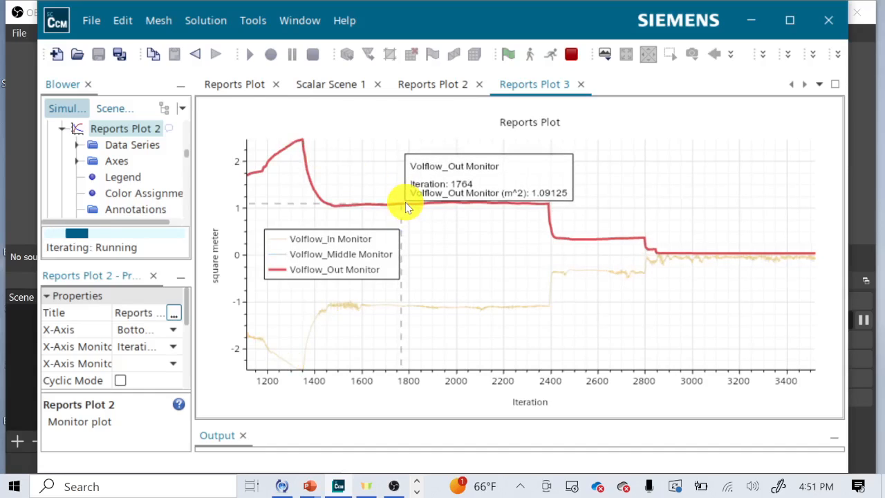
mouse_move(619, 243)
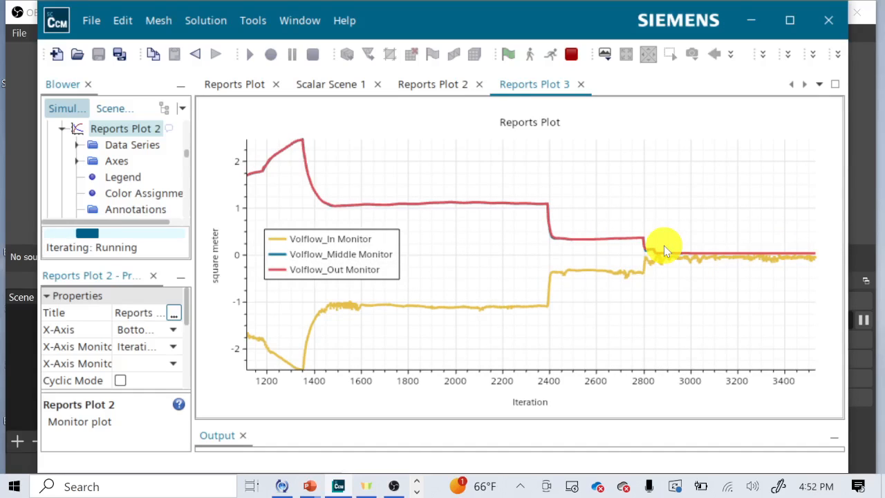
- Inspect the Volflow_Out values just after iteration 2800 close up and compare them with the earlier plateaus over the whole run
scroll(664, 246, "up", 2)
scroll(663, 246, "up", 1)
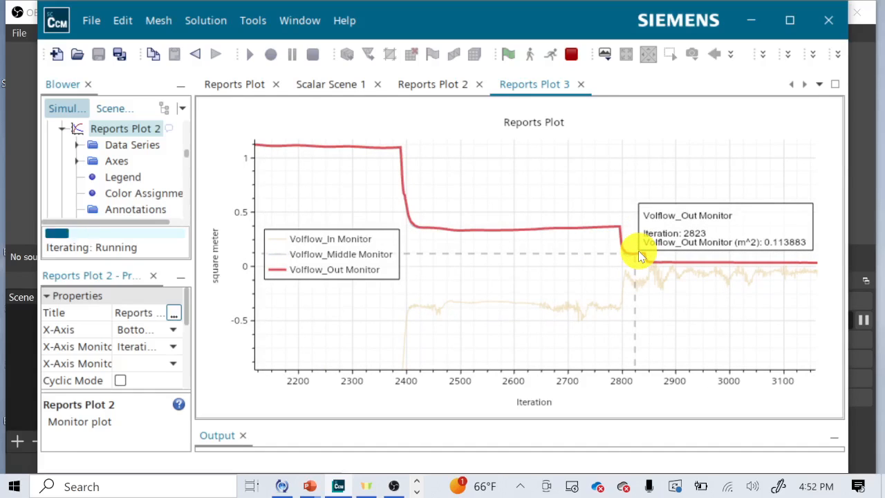
mouse_move(759, 263)
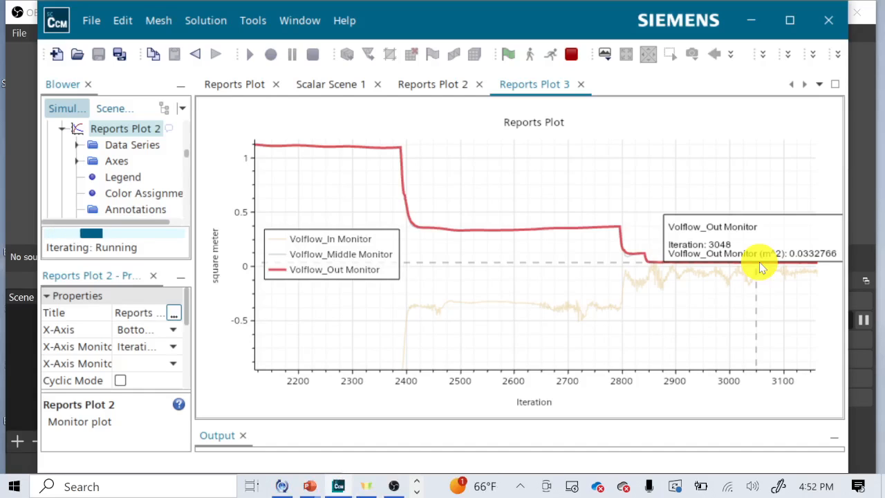
scroll(759, 268, "up", 2)
scroll(758, 266, "down", 4)
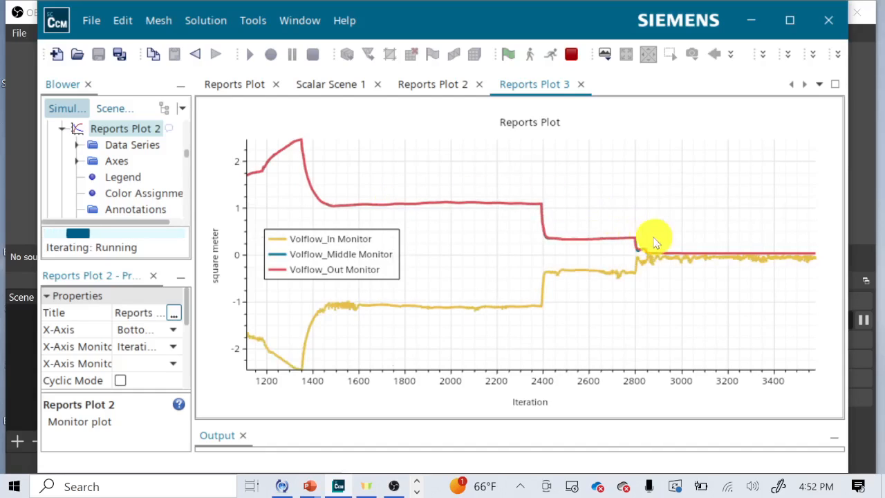
mouse_move(669, 256)
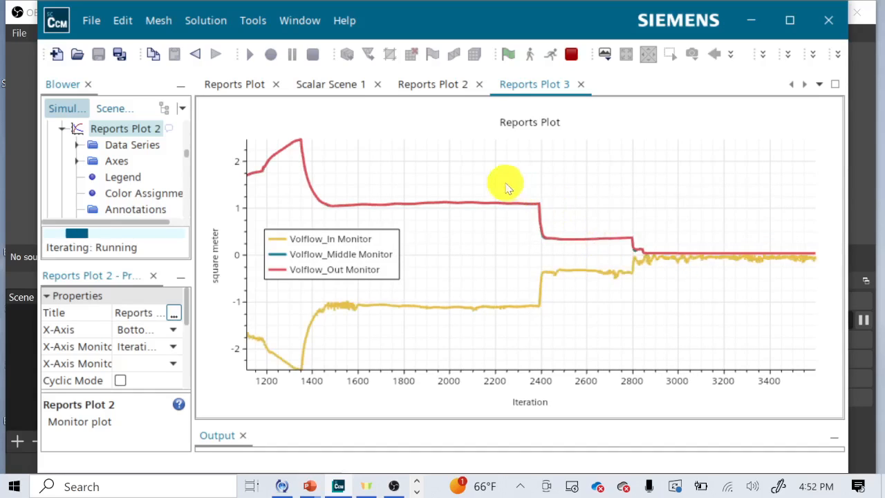
mouse_move(502, 210)
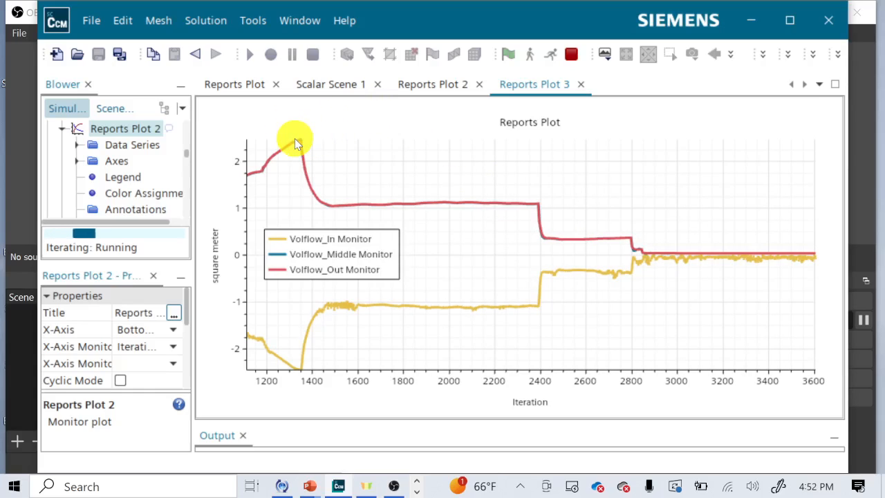
mouse_move(295, 139)
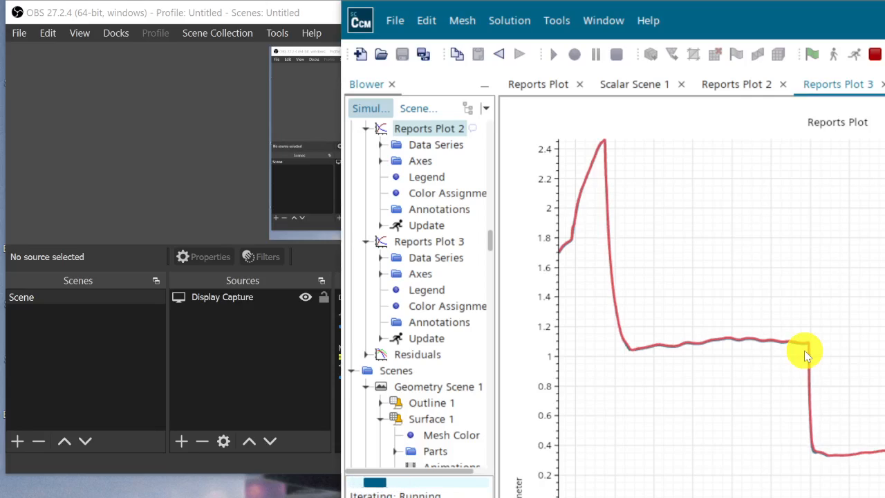
key("alt+Tab")
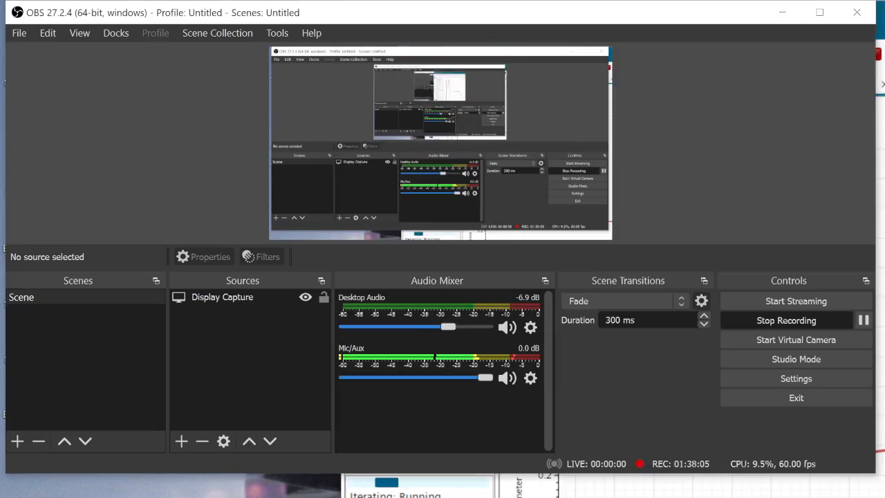